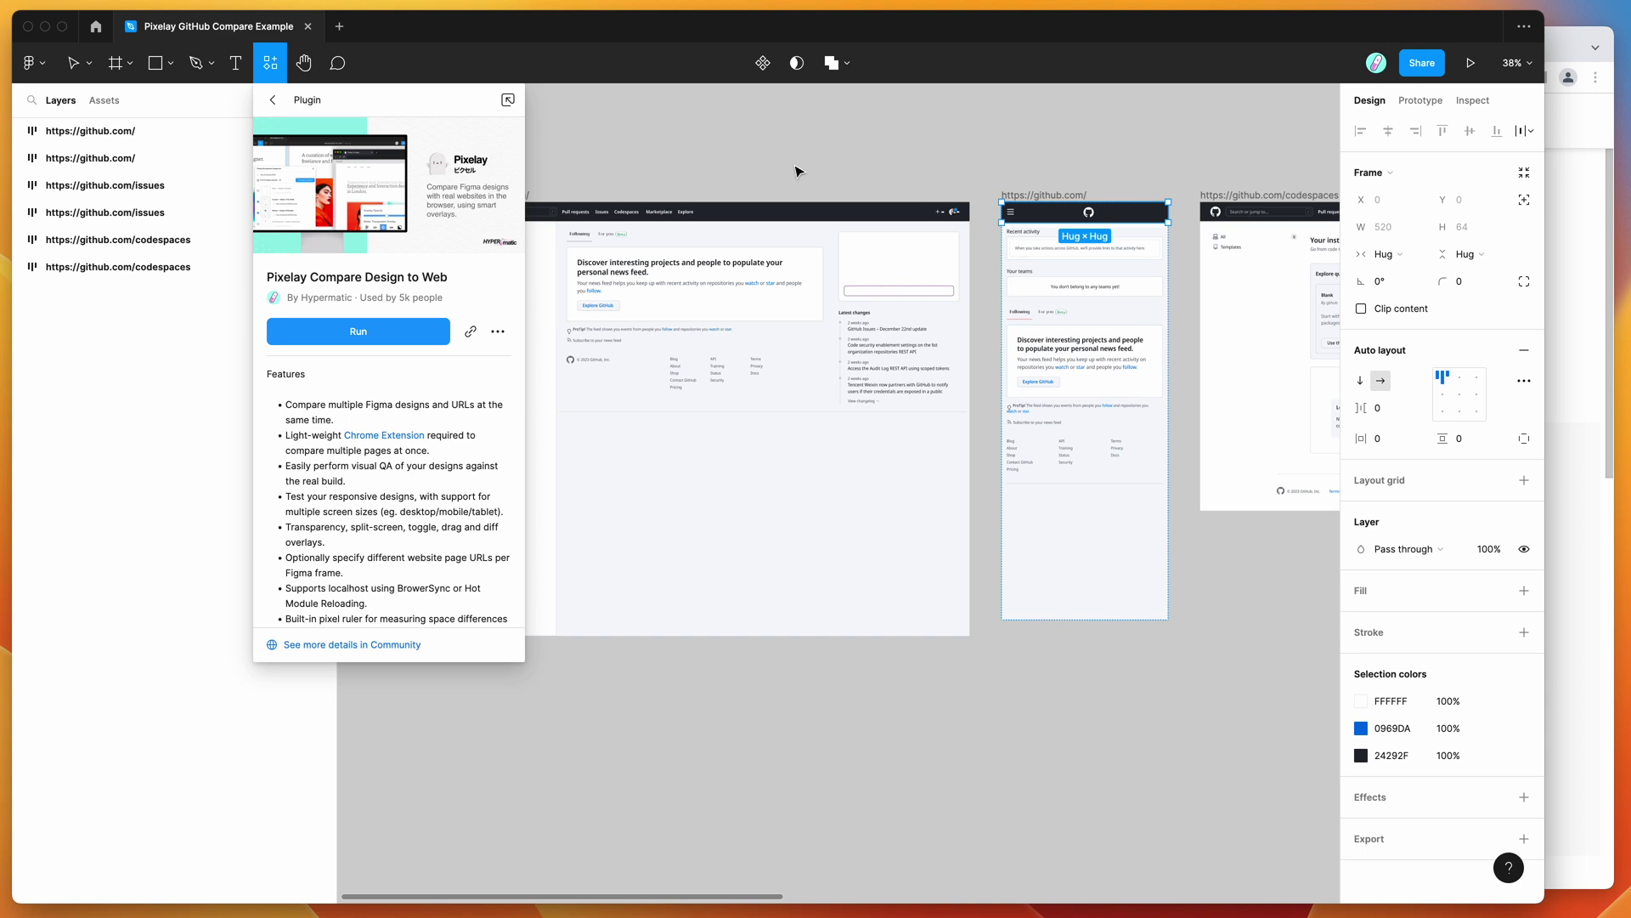
Browse the GitHub frames on the canvas and close the Pixelay plugin details panel
{"action": "scroll", "coordinate": [732, 171], "scroll_direction": "left", "scroll_amount": 2}
{"action": "scroll", "coordinate": [733, 171], "scroll_direction": "down", "scroll_amount": 1}
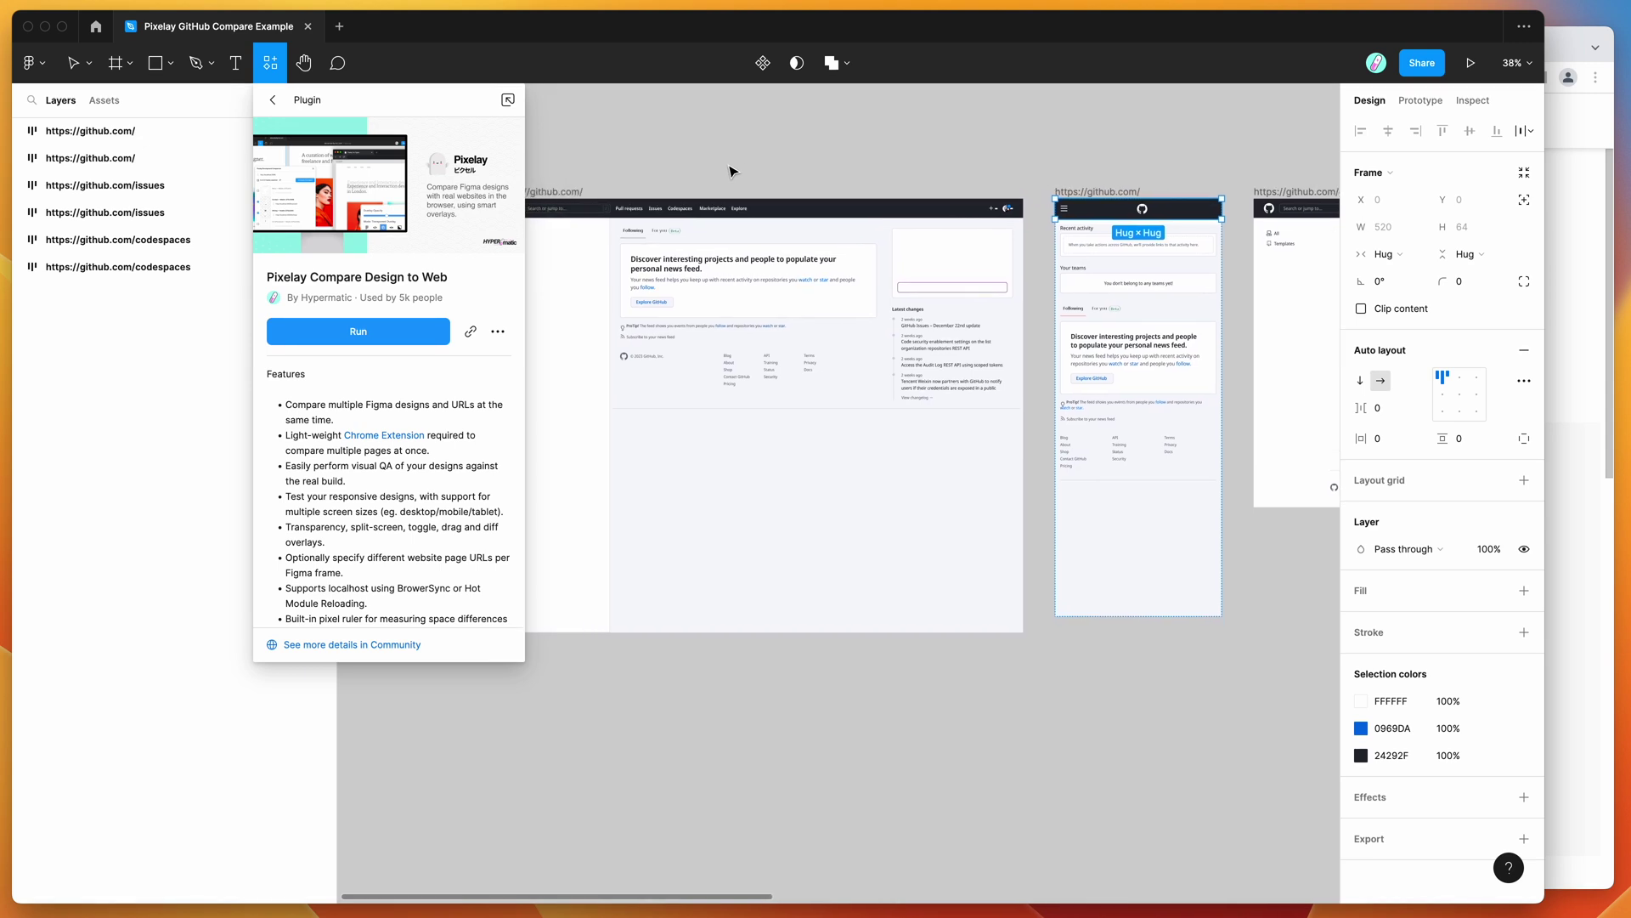
{"action": "scroll", "coordinate": [755, 163], "scroll_direction": "left", "scroll_amount": 5}
{"action": "scroll", "coordinate": [754, 163], "scroll_direction": "down", "scroll_amount": 1}
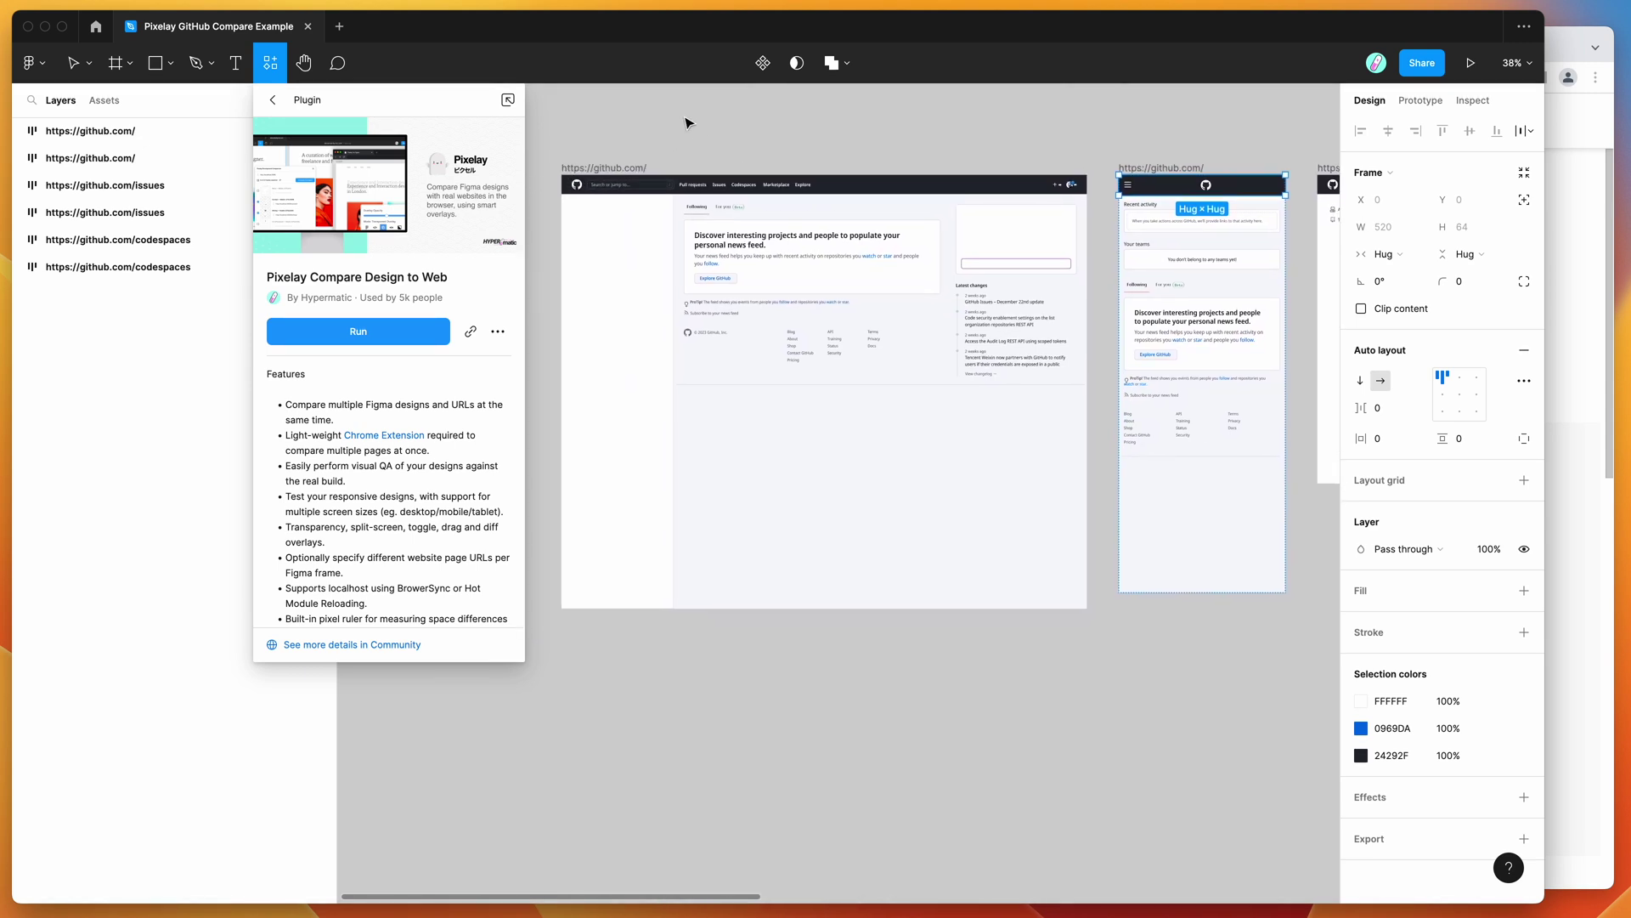
{"action": "scroll", "coordinate": [688, 122], "scroll_direction": "down", "scroll_amount": 1}
{"action": "scroll", "coordinate": [689, 121], "scroll_direction": "left", "scroll_amount": 1}
{"action": "scroll", "coordinate": [691, 123], "scroll_direction": "down", "scroll_amount": 1}
{"action": "scroll", "coordinate": [691, 123], "scroll_direction": "right", "scroll_amount": 1}
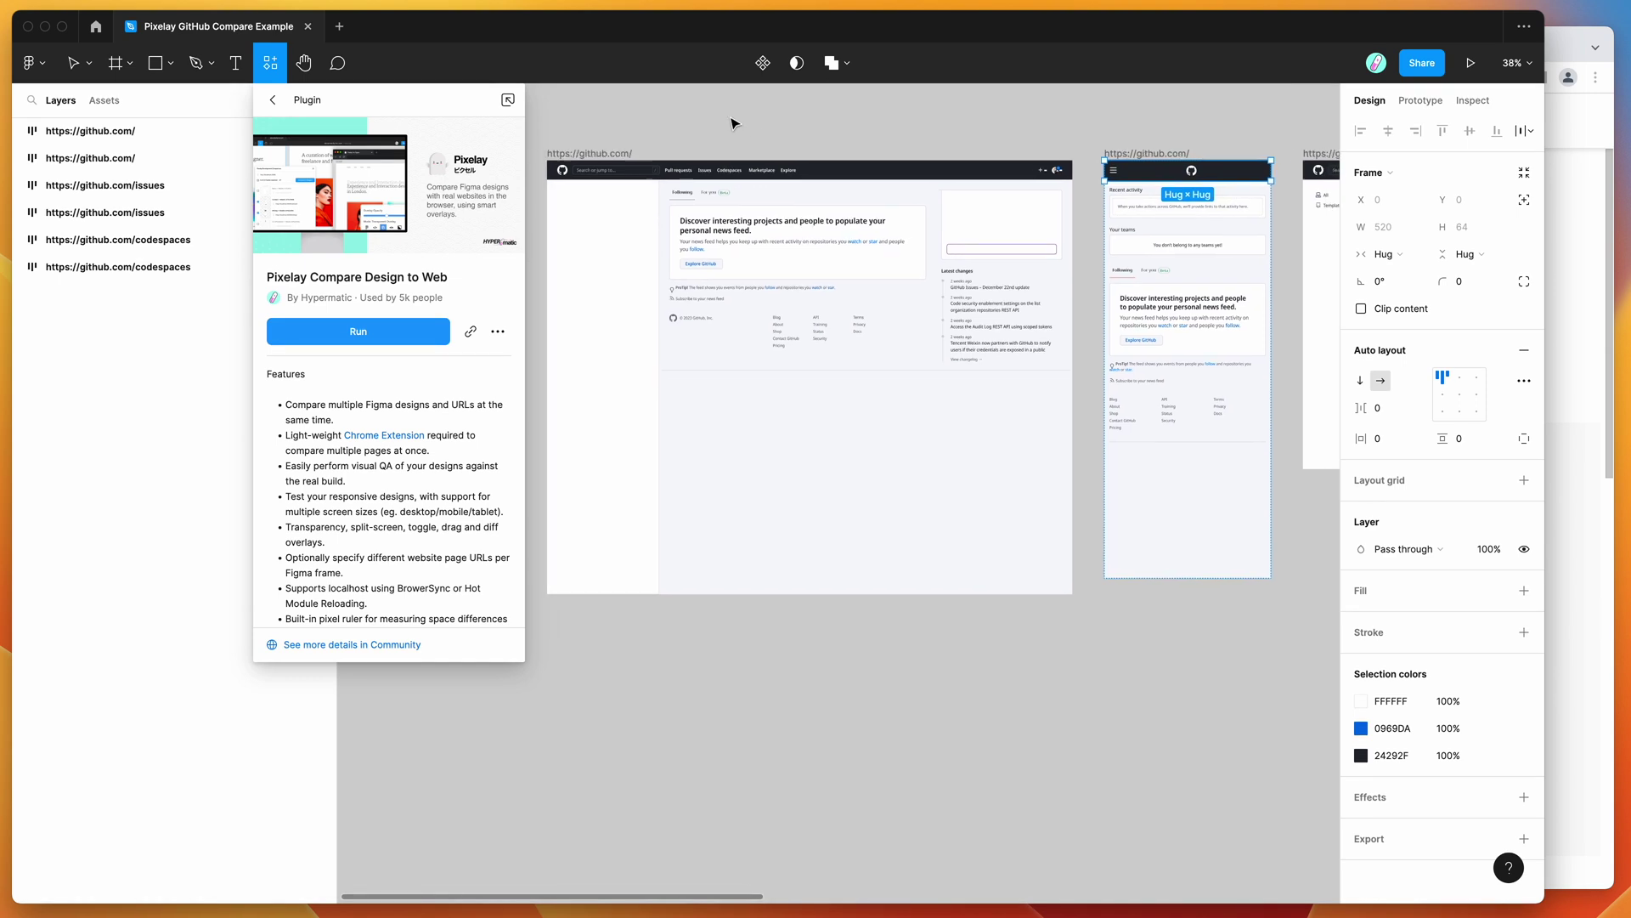
{"action": "scroll", "coordinate": [630, 128], "scroll_direction": "right", "scroll_amount": 1}
{"action": "scroll", "coordinate": [630, 128], "scroll_direction": "down", "scroll_amount": 1}
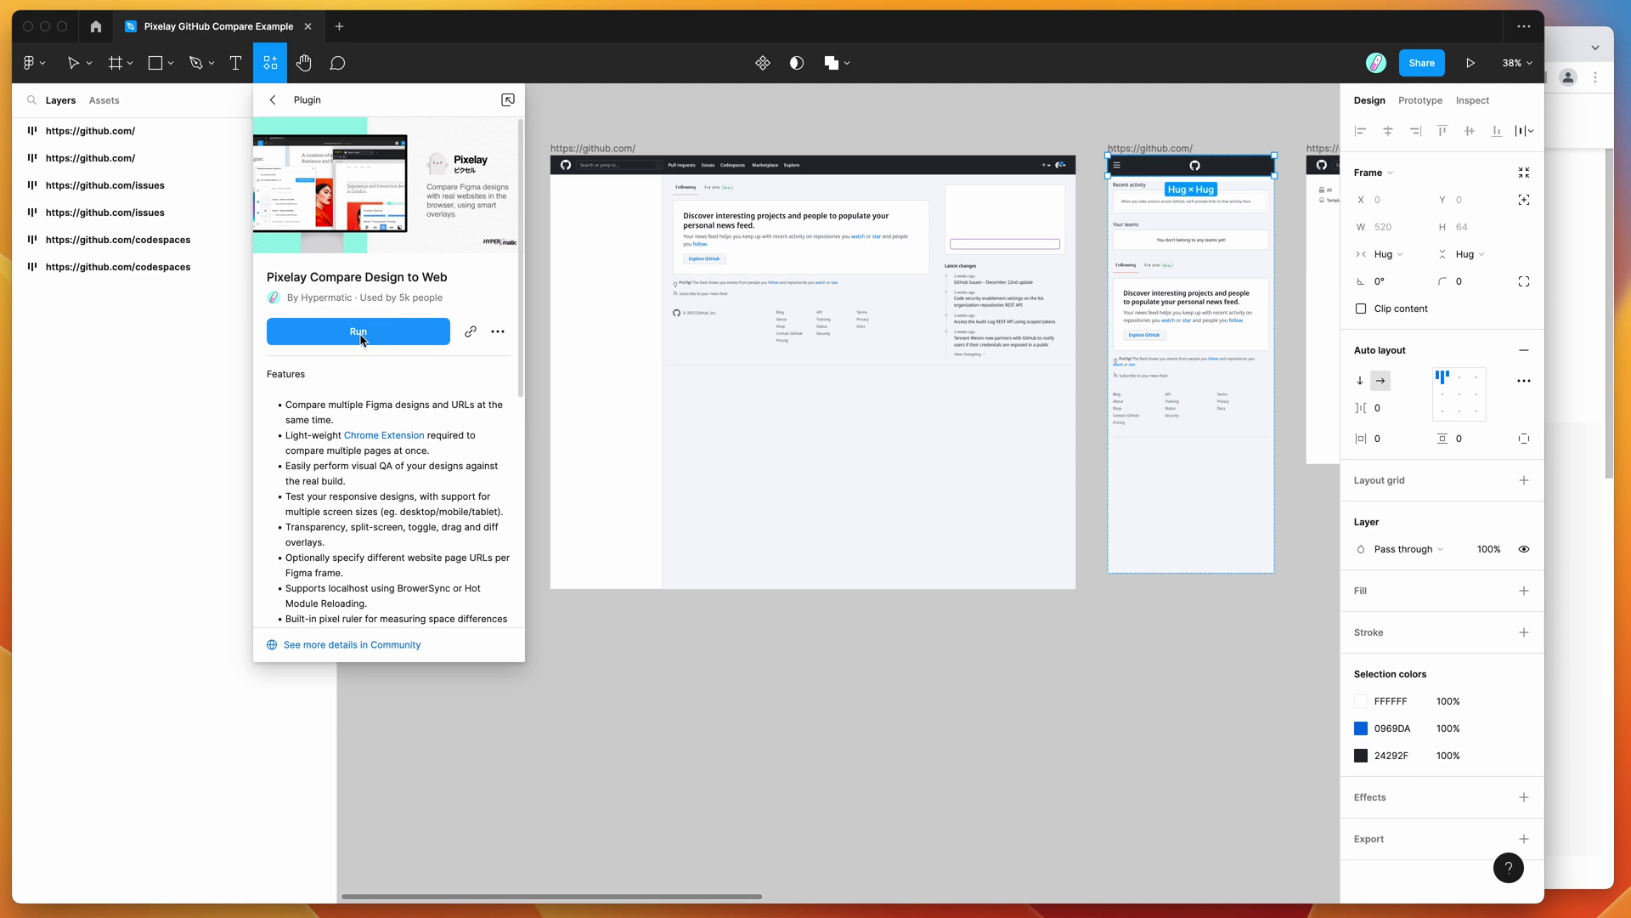
{"action": "left_click", "coordinate": [498, 333]}
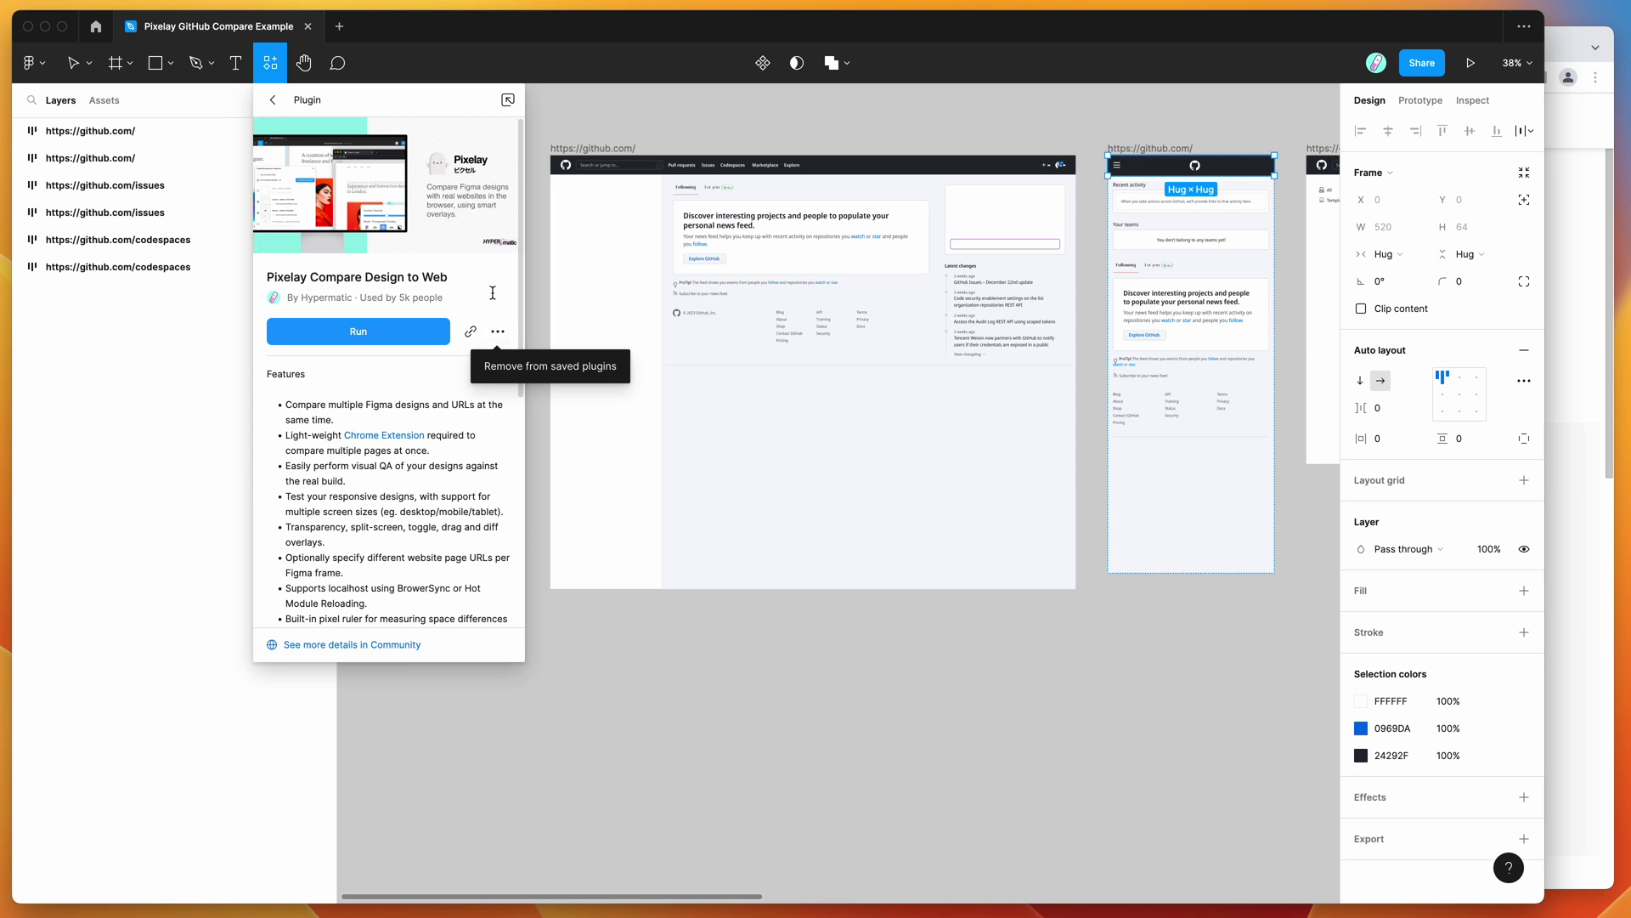
{"action": "left_click", "coordinate": [396, 278]}
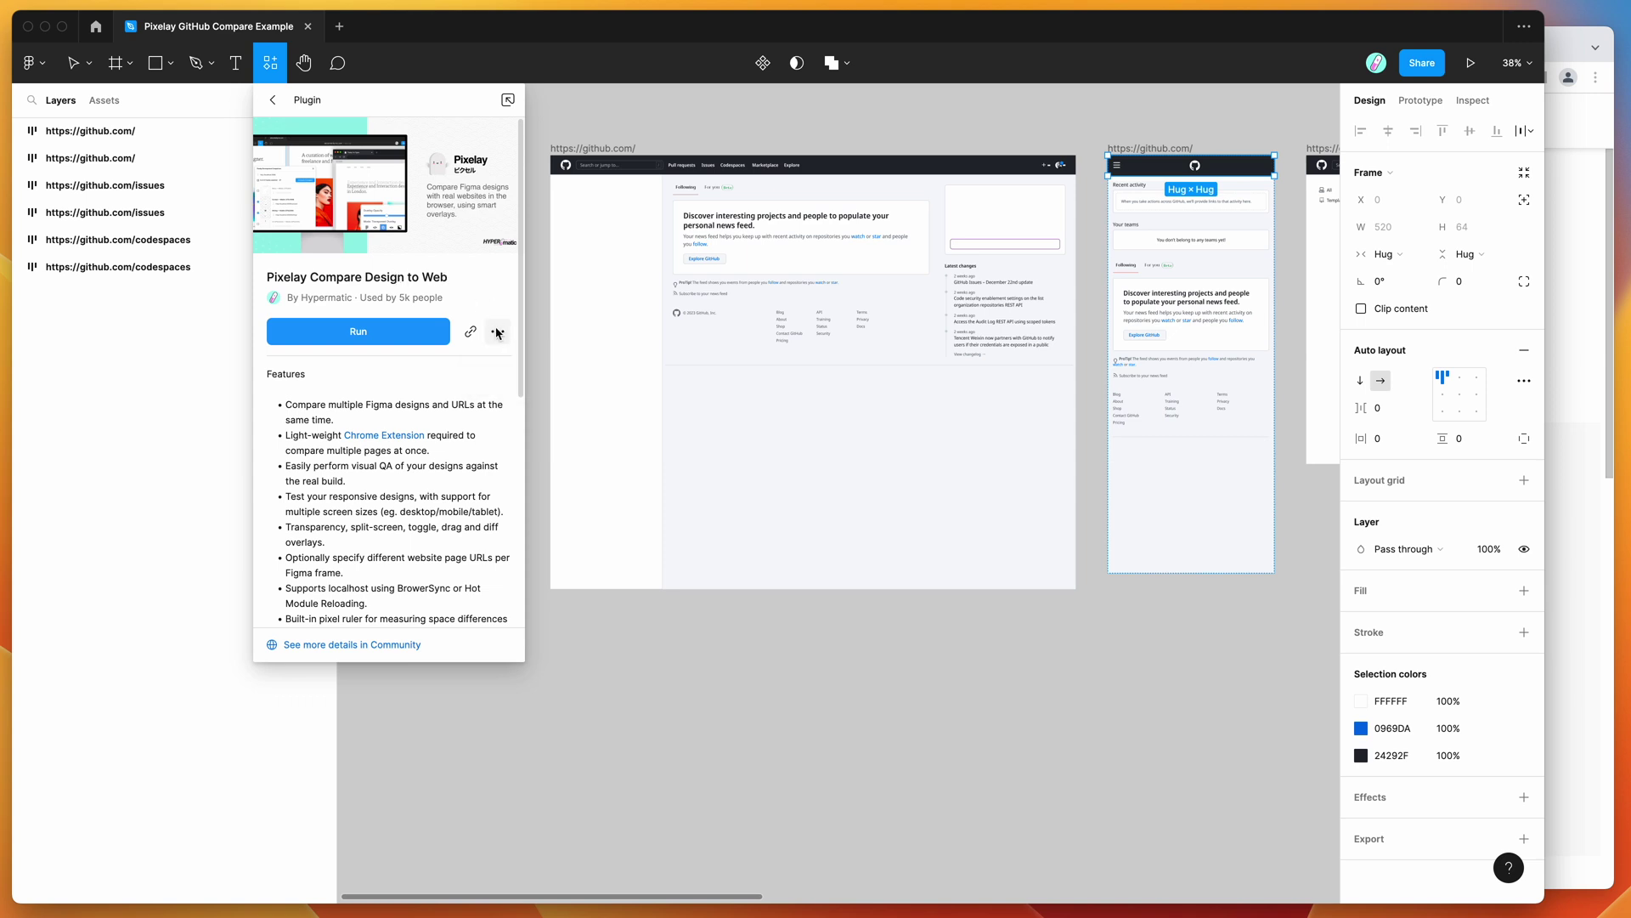
{"action": "left_click", "coordinate": [716, 126]}
Launch Pixelay Compare Design to Web from Saved plugins and move its window aside
{"action": "scroll", "coordinate": [717, 124], "scroll_direction": "right", "scroll_amount": 4}
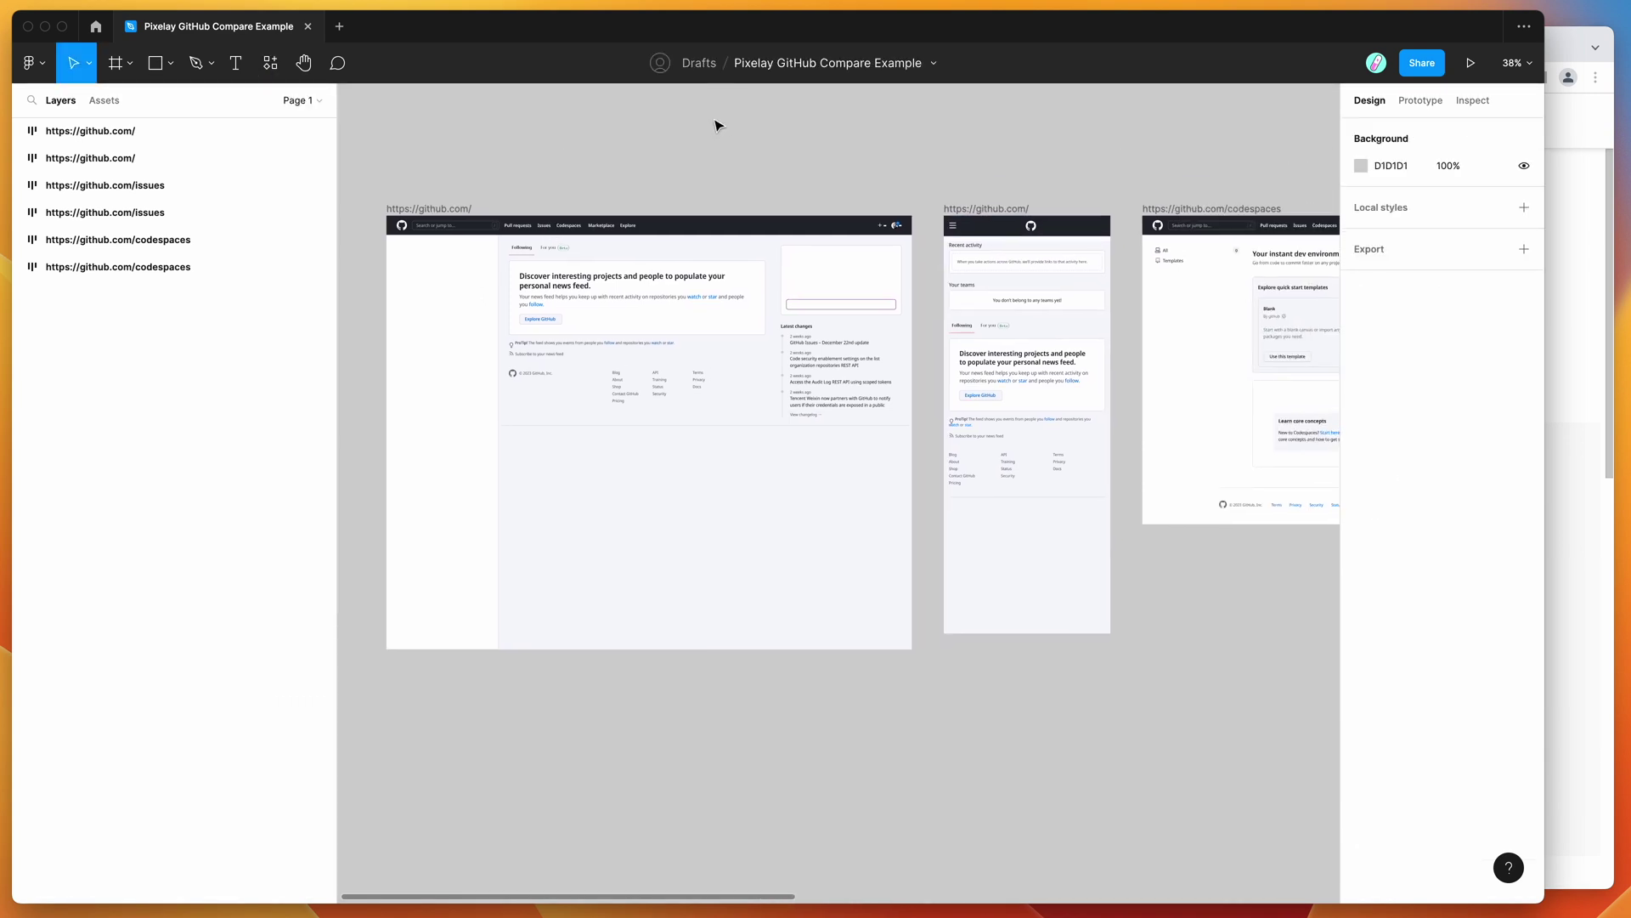
{"action": "right_click", "coordinate": [607, 132]}
{"action": "mouse_move", "coordinate": [680, 272]}
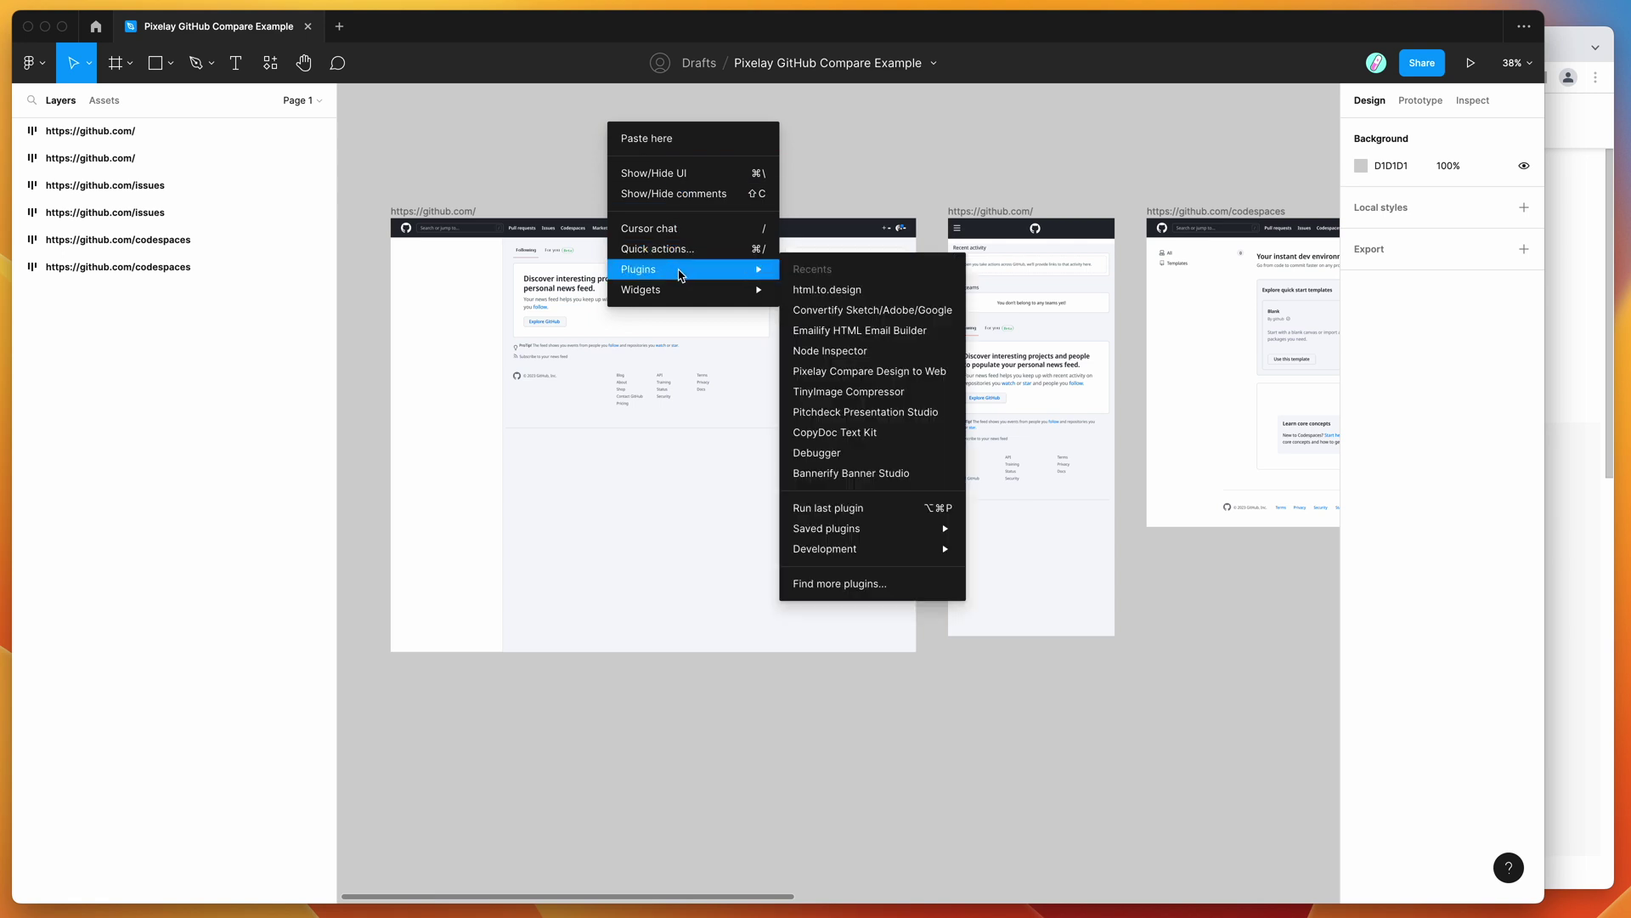
{"action": "mouse_move", "coordinate": [867, 531]}
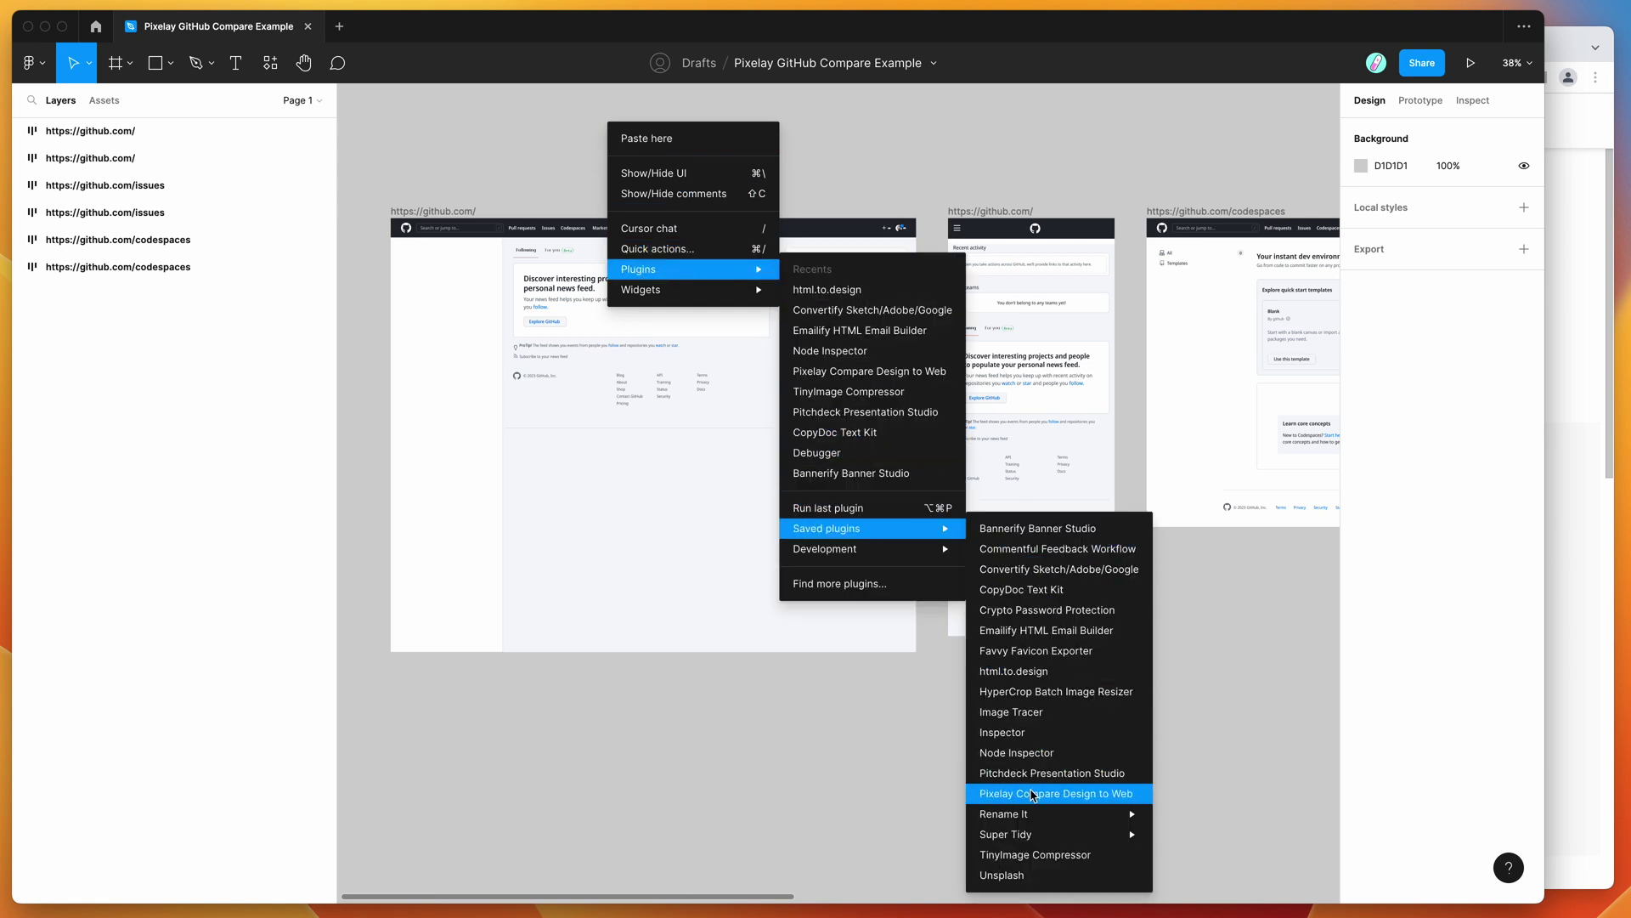
{"action": "left_click", "coordinate": [1035, 793]}
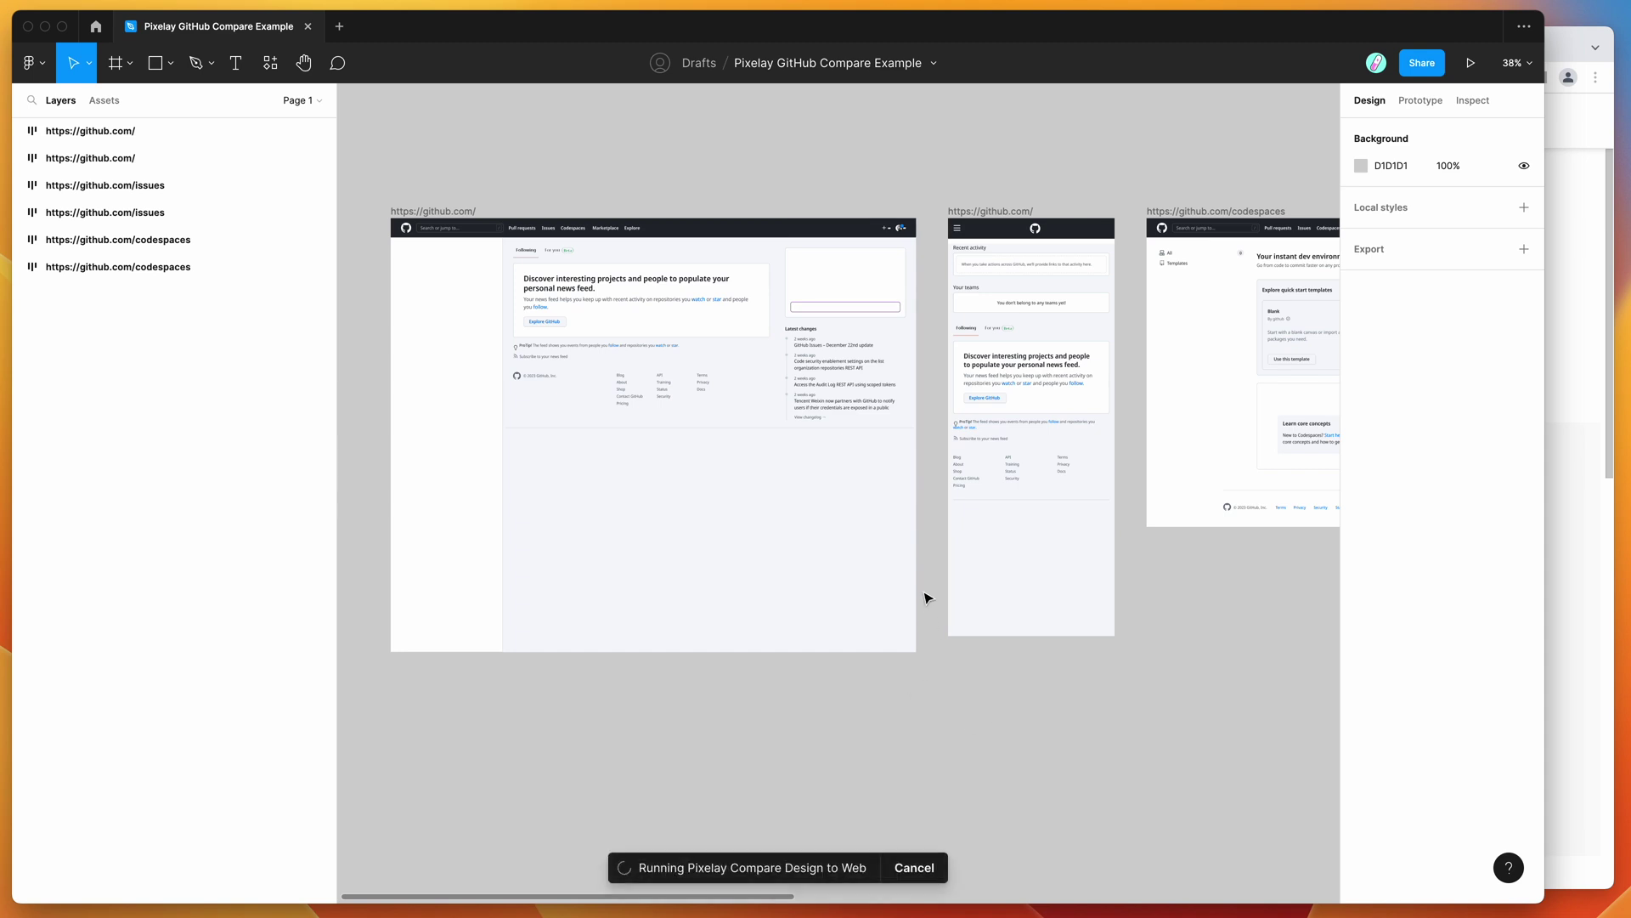
{"action": "left_click_drag", "start_coordinate": [1040, 233], "coordinate": [1248, 183]}
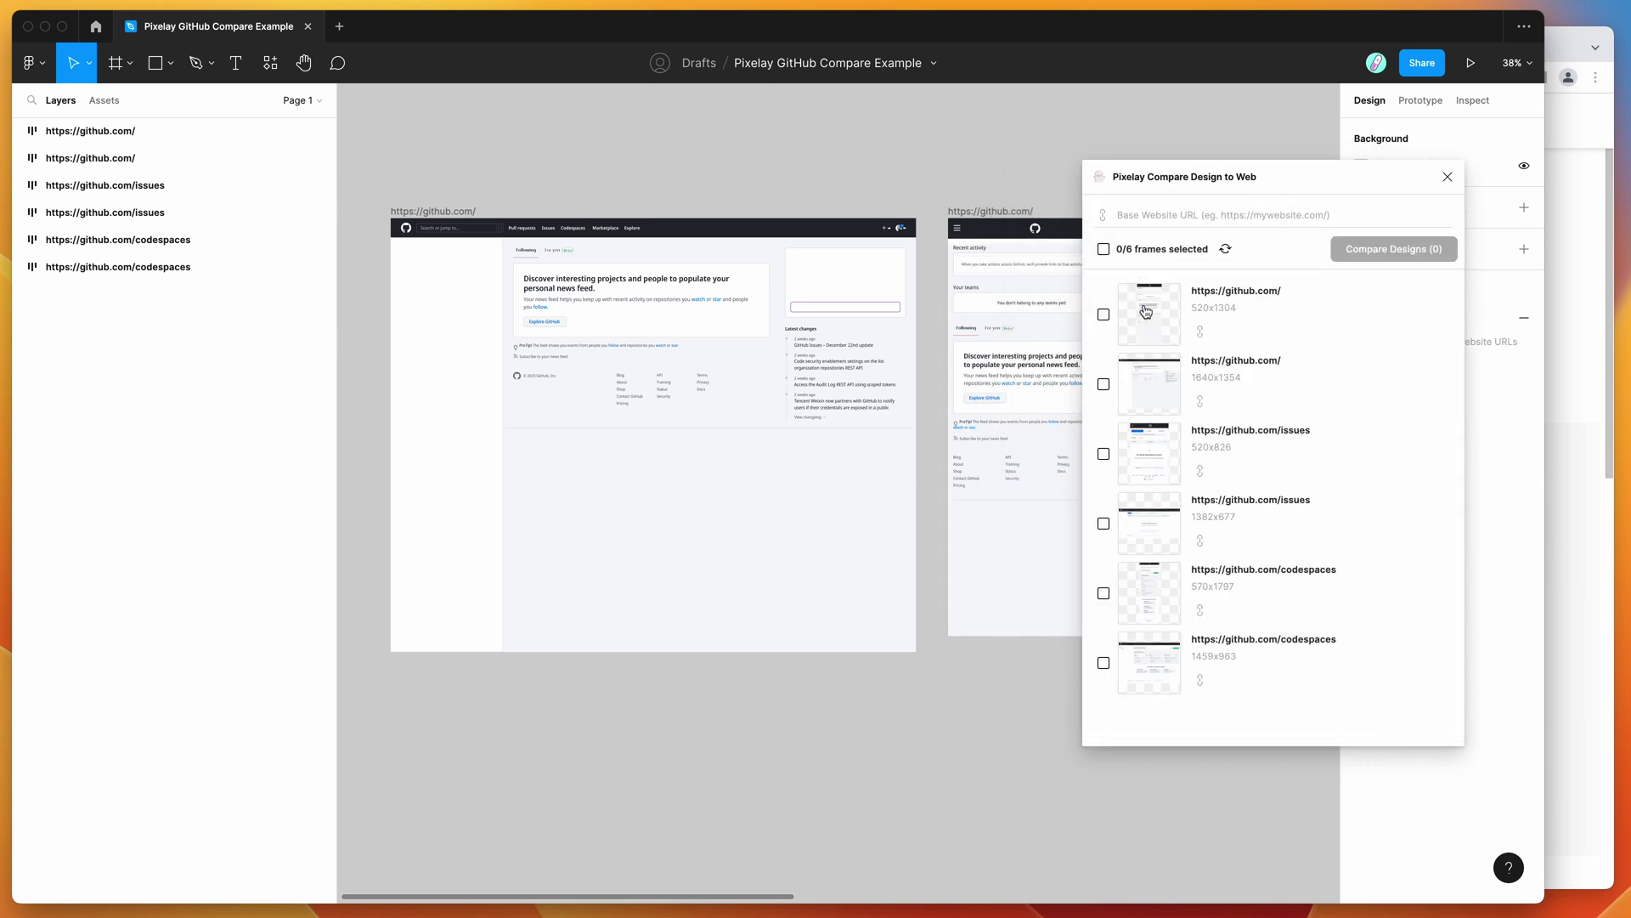
Select the github.com, issues and desktop github.com frames, then clear the selection
{"action": "left_click", "coordinate": [223, 138]}
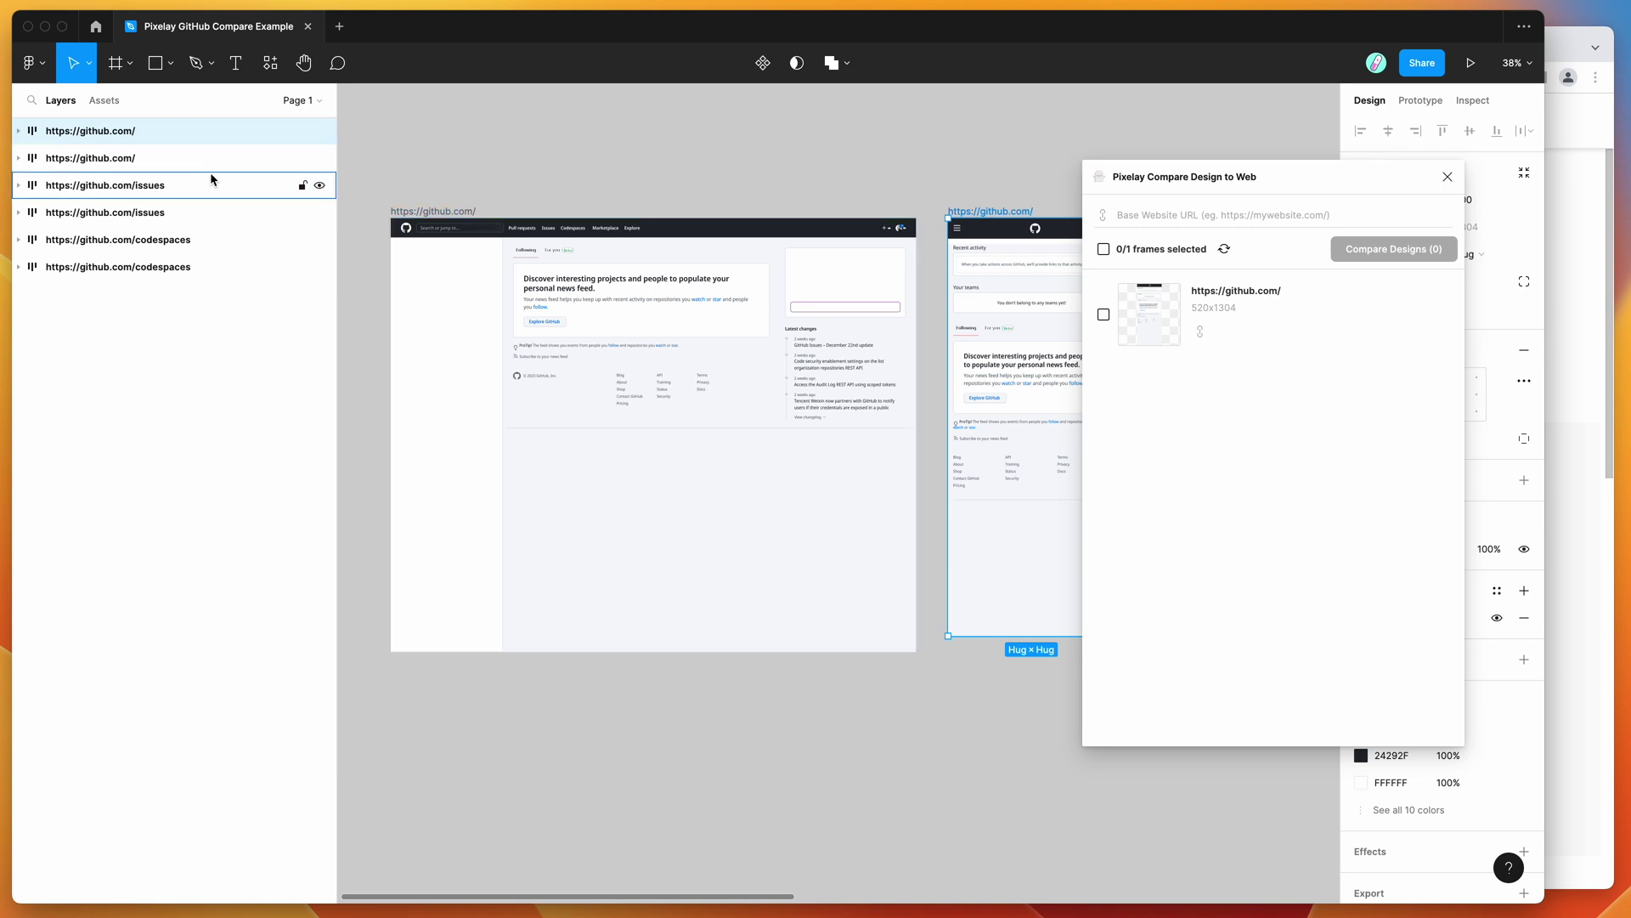
{"action": "left_click", "coordinate": [212, 183]}
{"action": "left_click", "coordinate": [212, 132]}
{"action": "scroll", "coordinate": [514, 180], "scroll_direction": "right", "scroll_amount": 1}
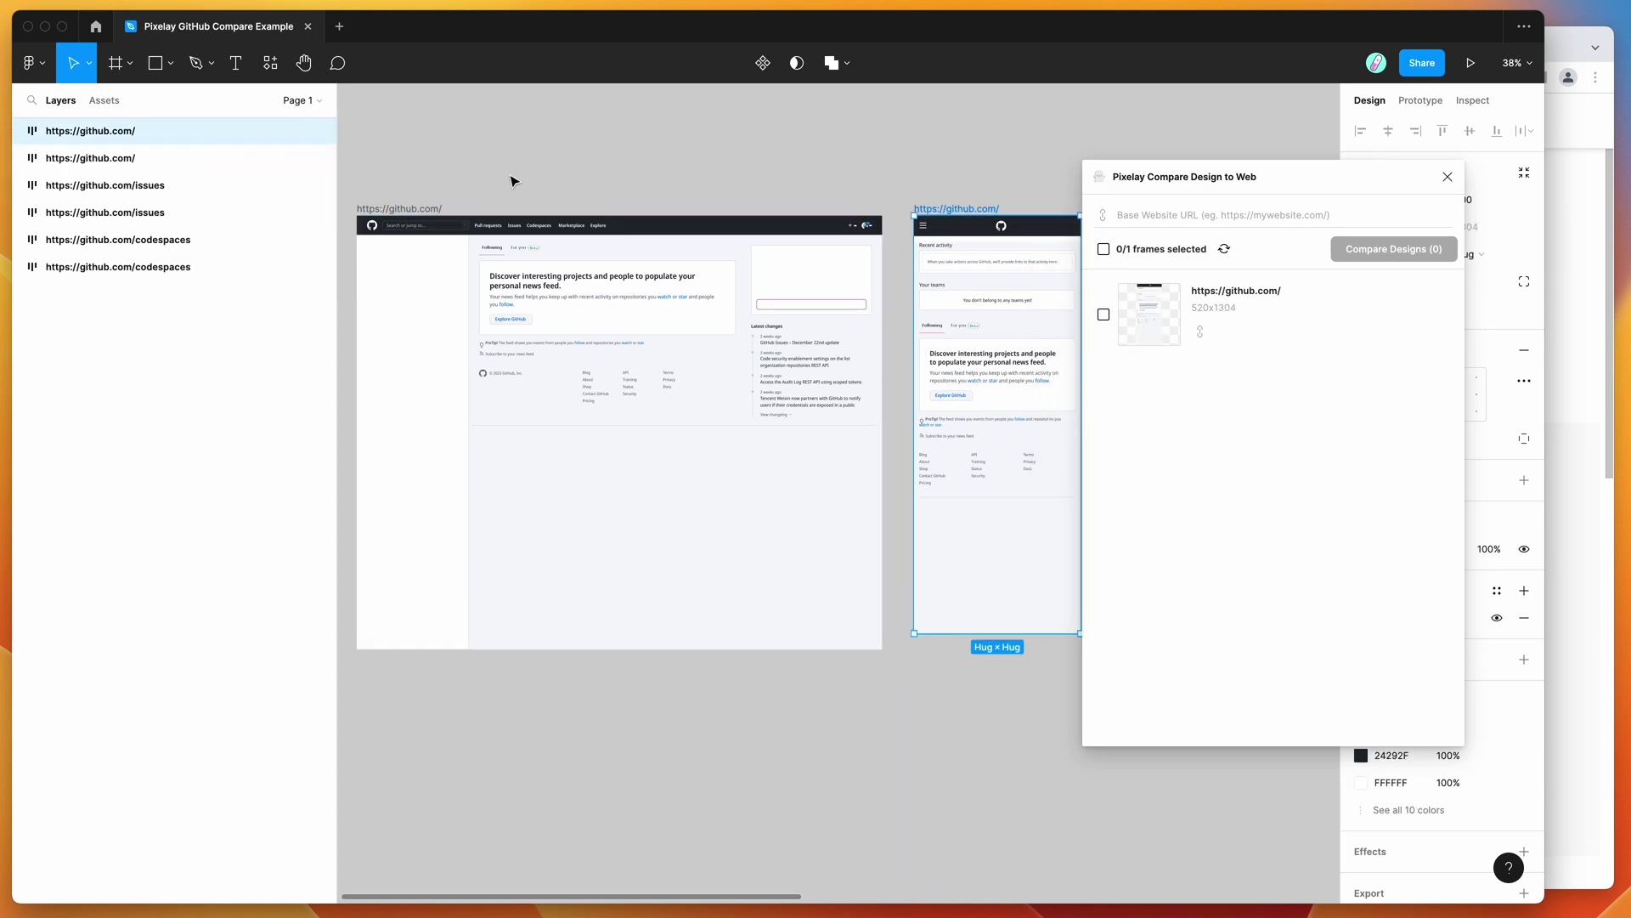
{"action": "left_click", "coordinate": [443, 208]}
{"action": "scroll", "coordinate": [501, 186], "scroll_direction": "right", "scroll_amount": 1}
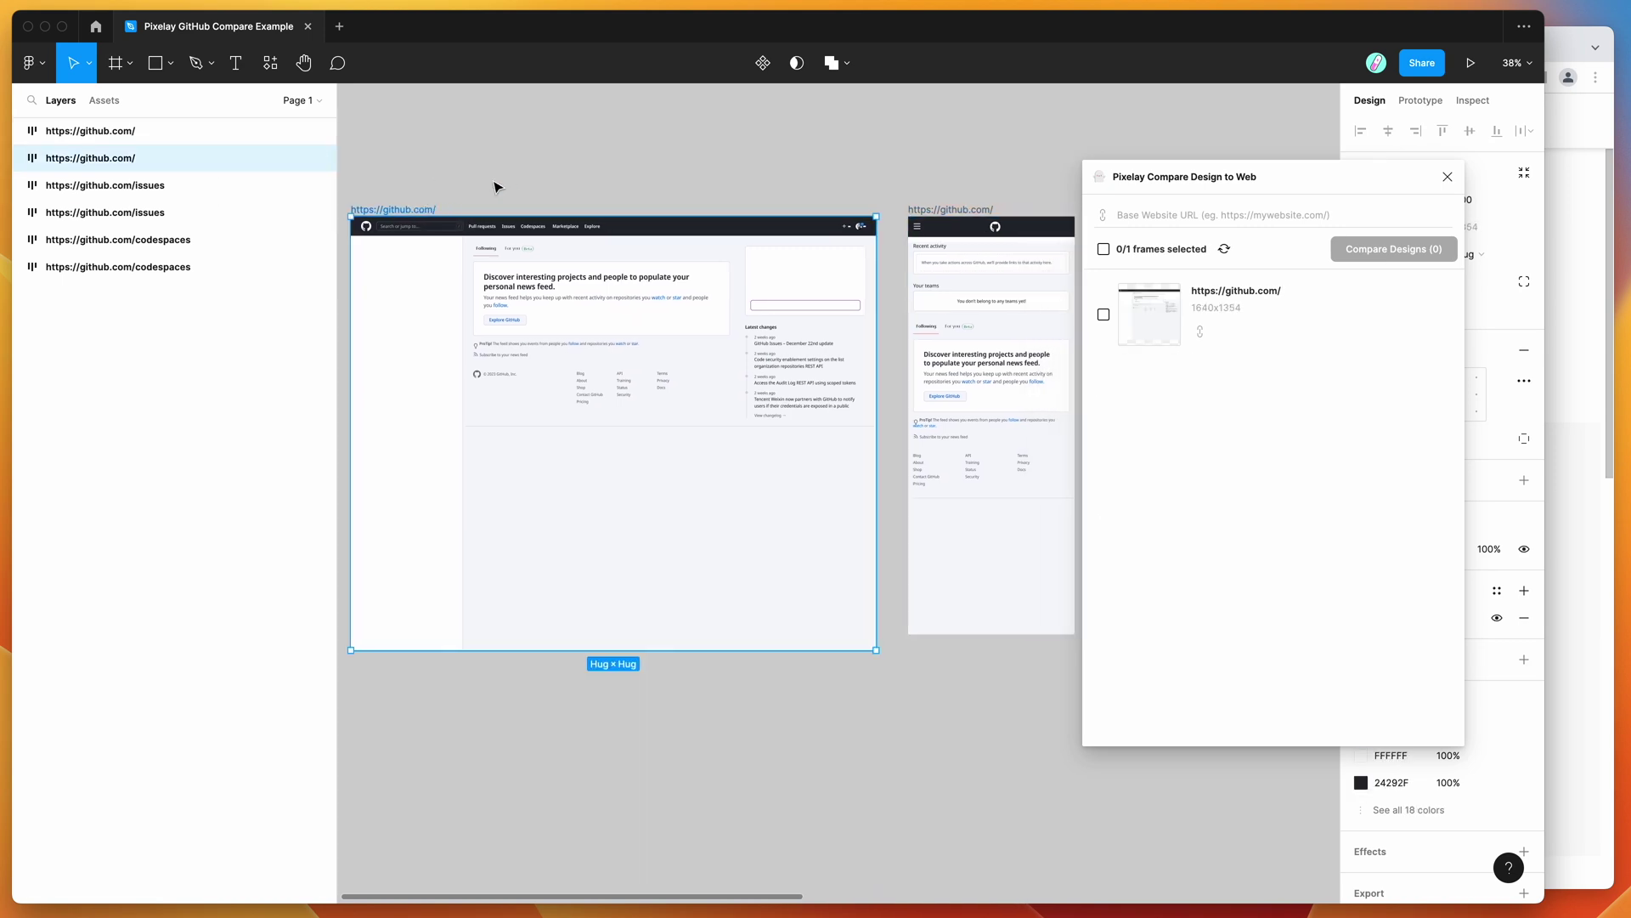
{"action": "scroll", "coordinate": [497, 187], "scroll_direction": "left", "scroll_amount": 1}
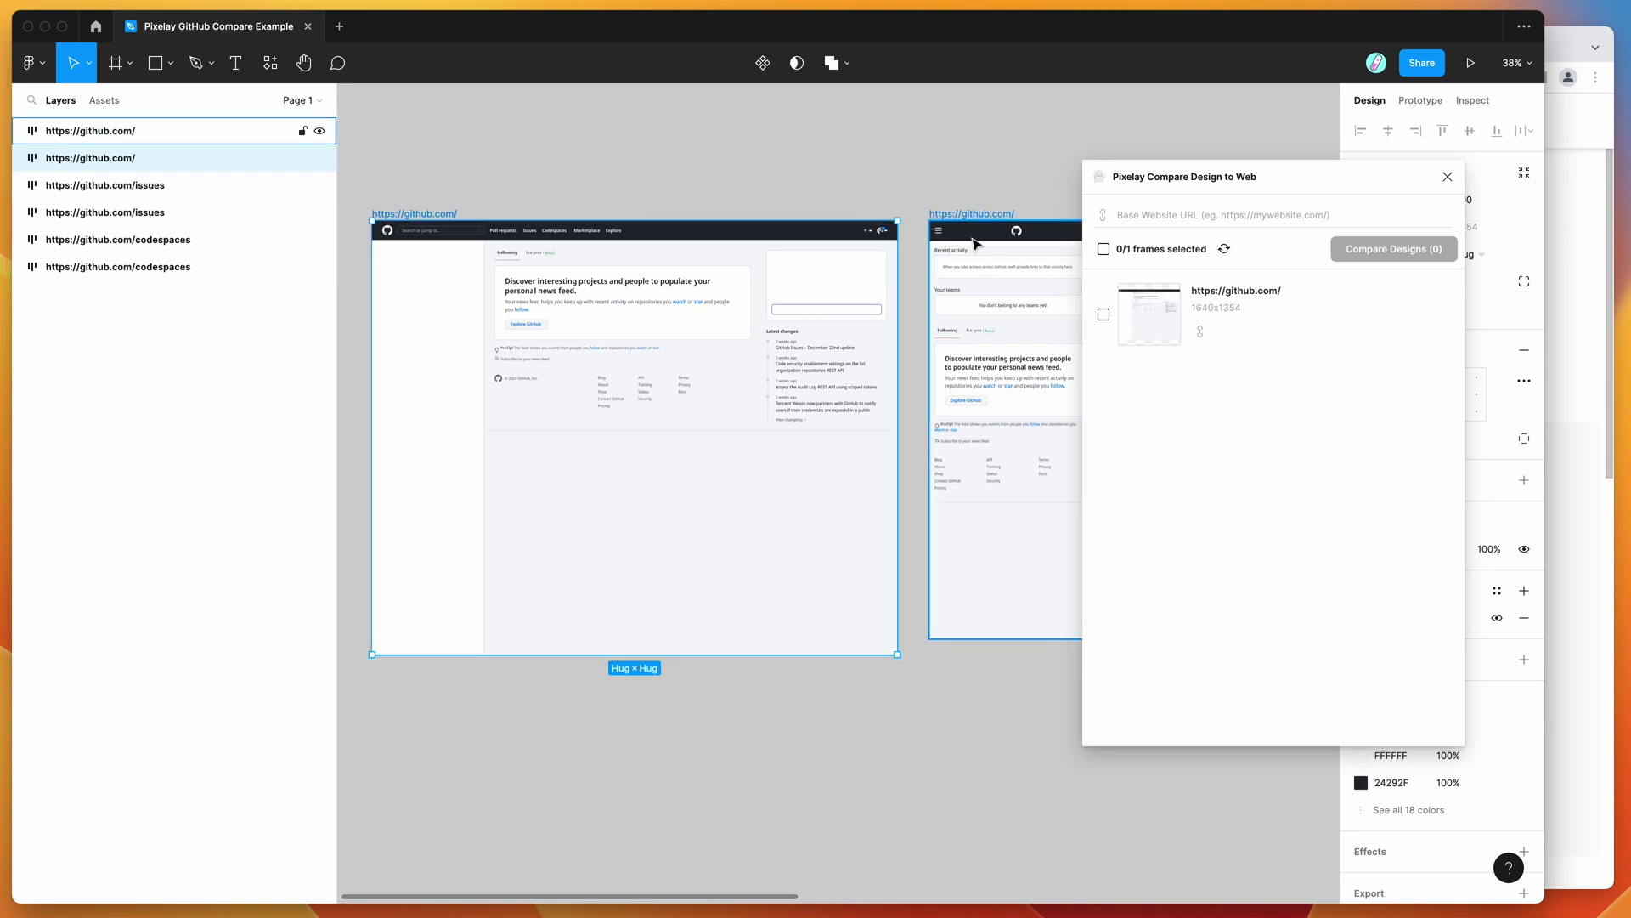
{"action": "key", "text": "Escape"}
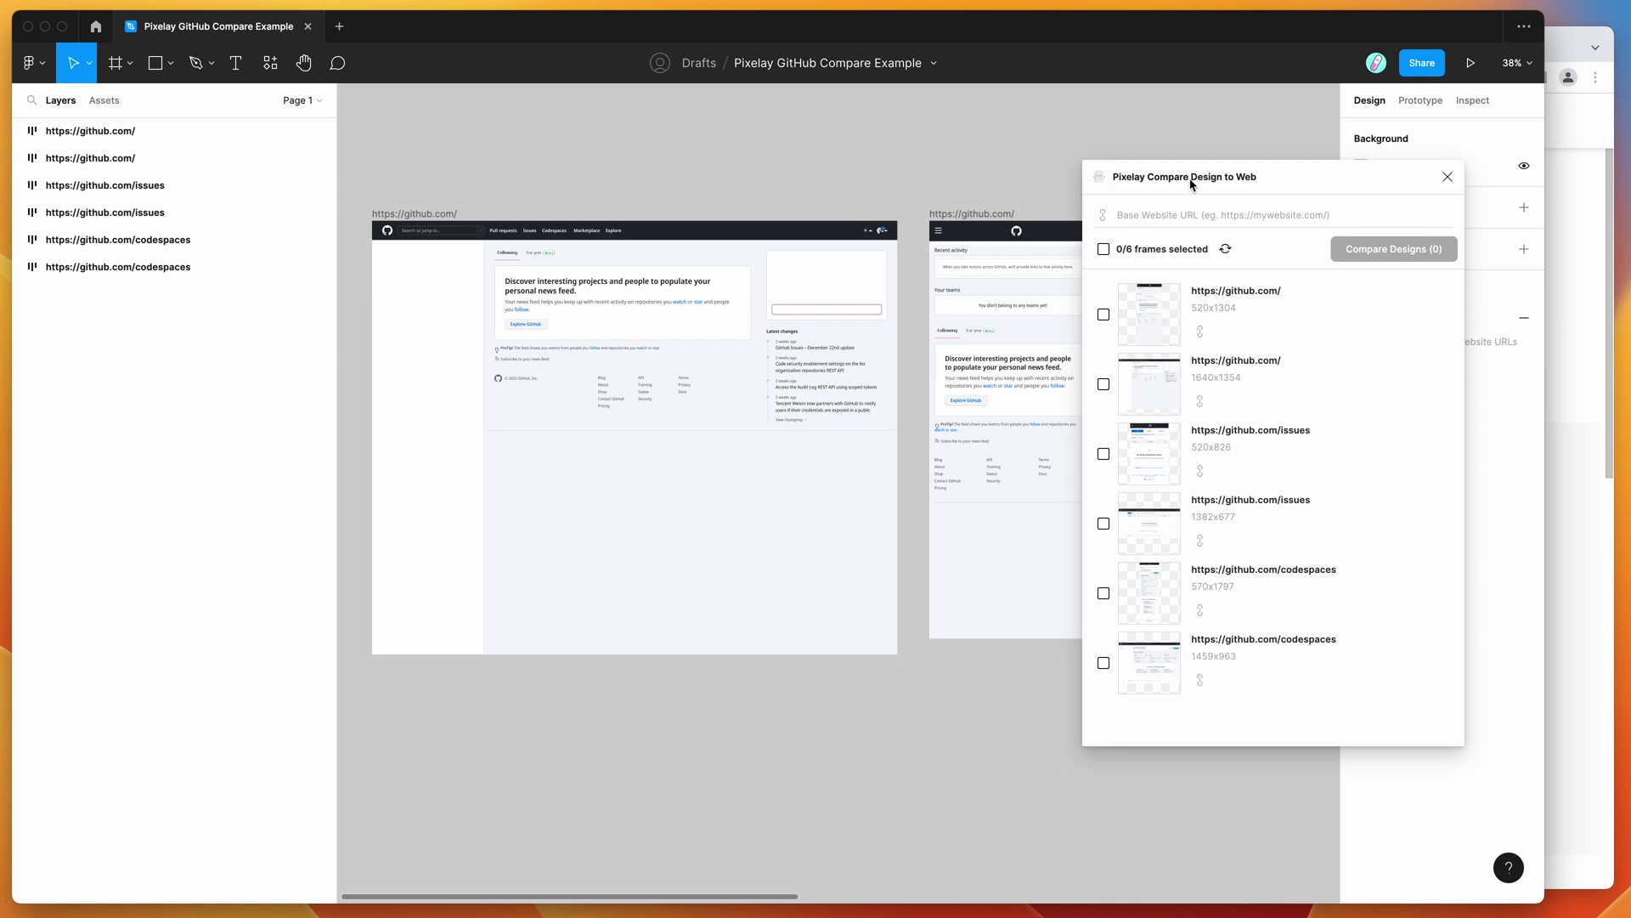
Check all six GitHub frames in Pixelay with the header checkbox (6/6 selected)
{"action": "left_click_drag", "start_coordinate": [1192, 184], "coordinate": [1215, 175]}
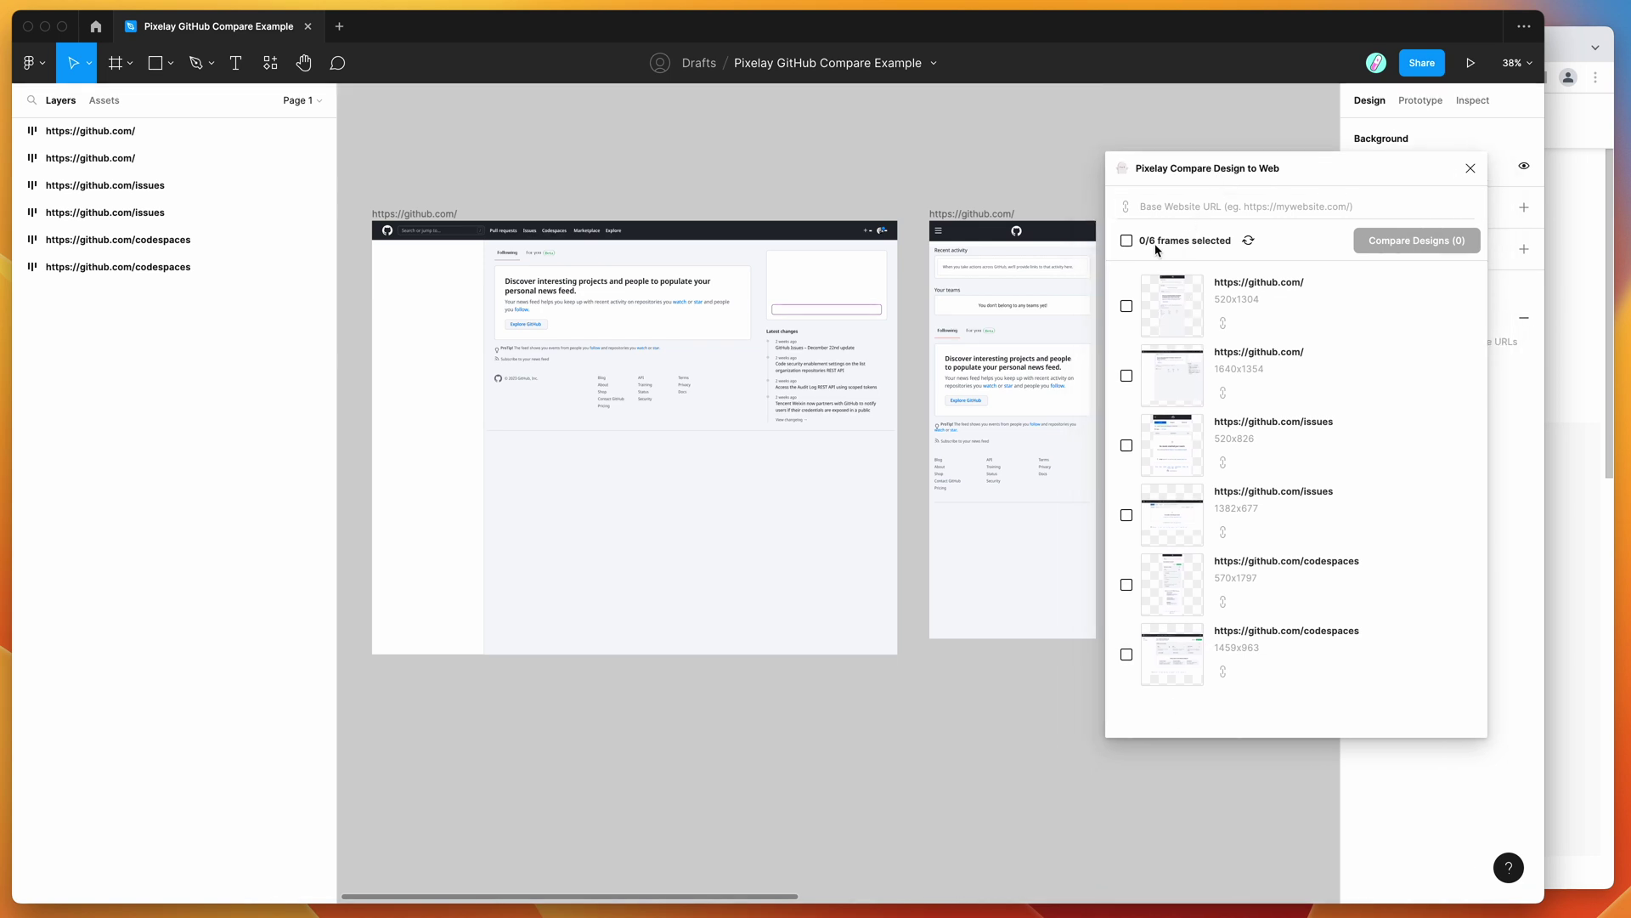
{"action": "left_click", "coordinate": [1127, 306]}
{"action": "left_click", "coordinate": [1175, 384]}
{"action": "left_click", "coordinate": [1127, 242]}
{"action": "left_click", "coordinate": [1128, 242]}
{"action": "scroll", "coordinate": [962, 241], "scroll_direction": "left", "scroll_amount": 2}
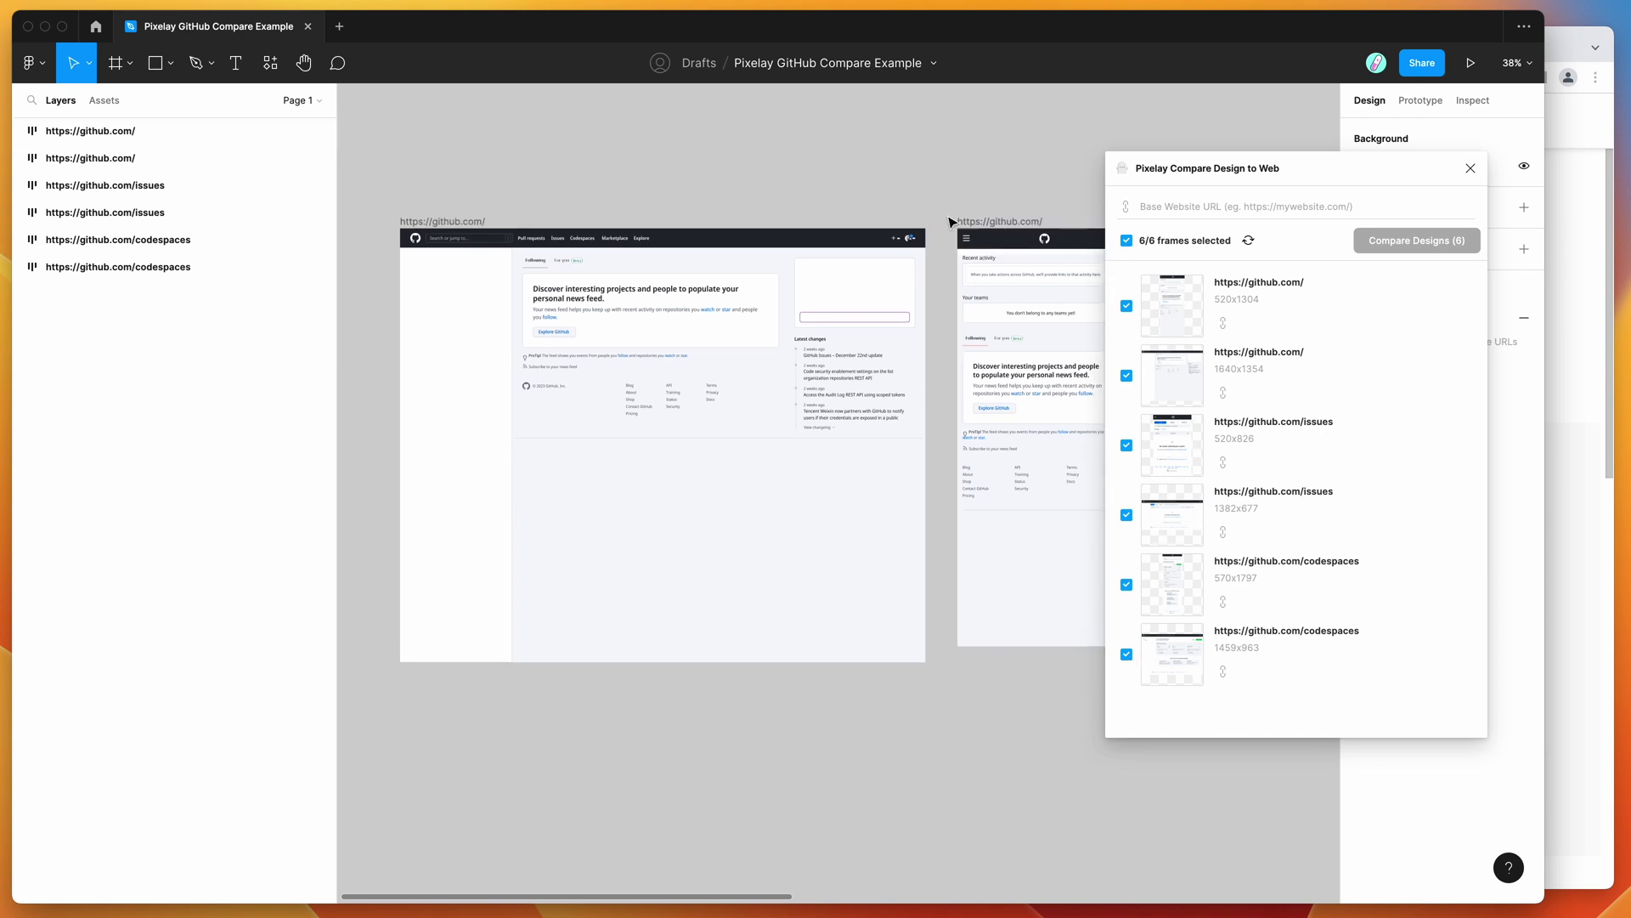
{"action": "scroll", "coordinate": [935, 195], "scroll_direction": "up", "scroll_amount": 5}
{"action": "scroll", "coordinate": [934, 195], "scroll_direction": "left", "scroll_amount": 10}
{"action": "scroll", "coordinate": [935, 195], "scroll_direction": "down", "scroll_amount": 2}
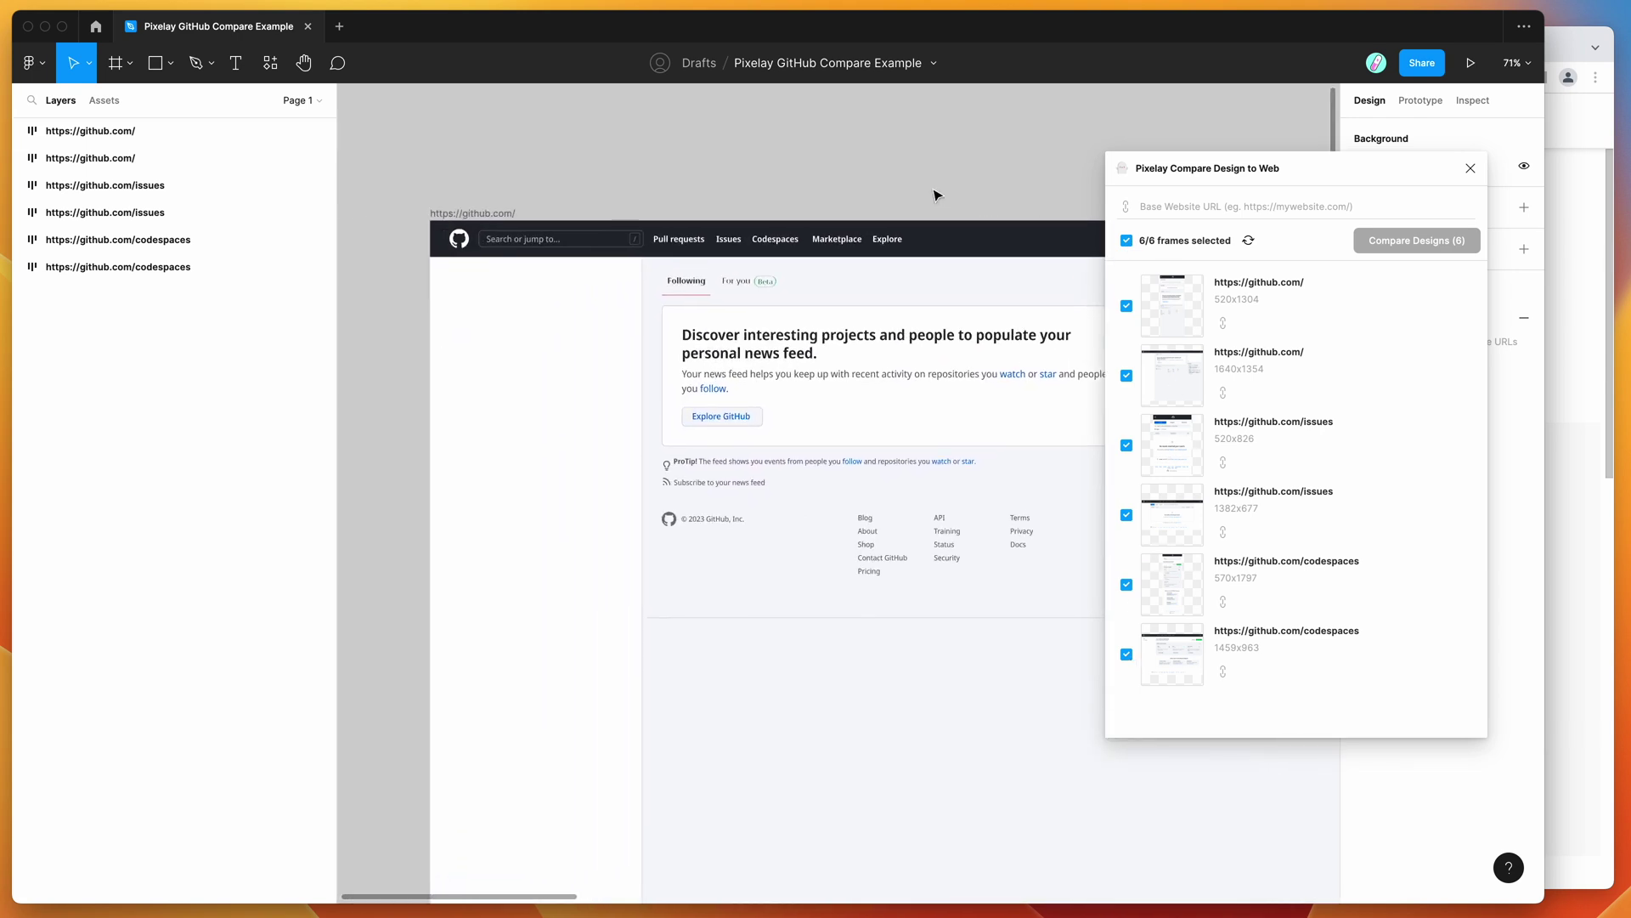
{"action": "scroll", "coordinate": [934, 195], "scroll_direction": "right", "scroll_amount": 3}
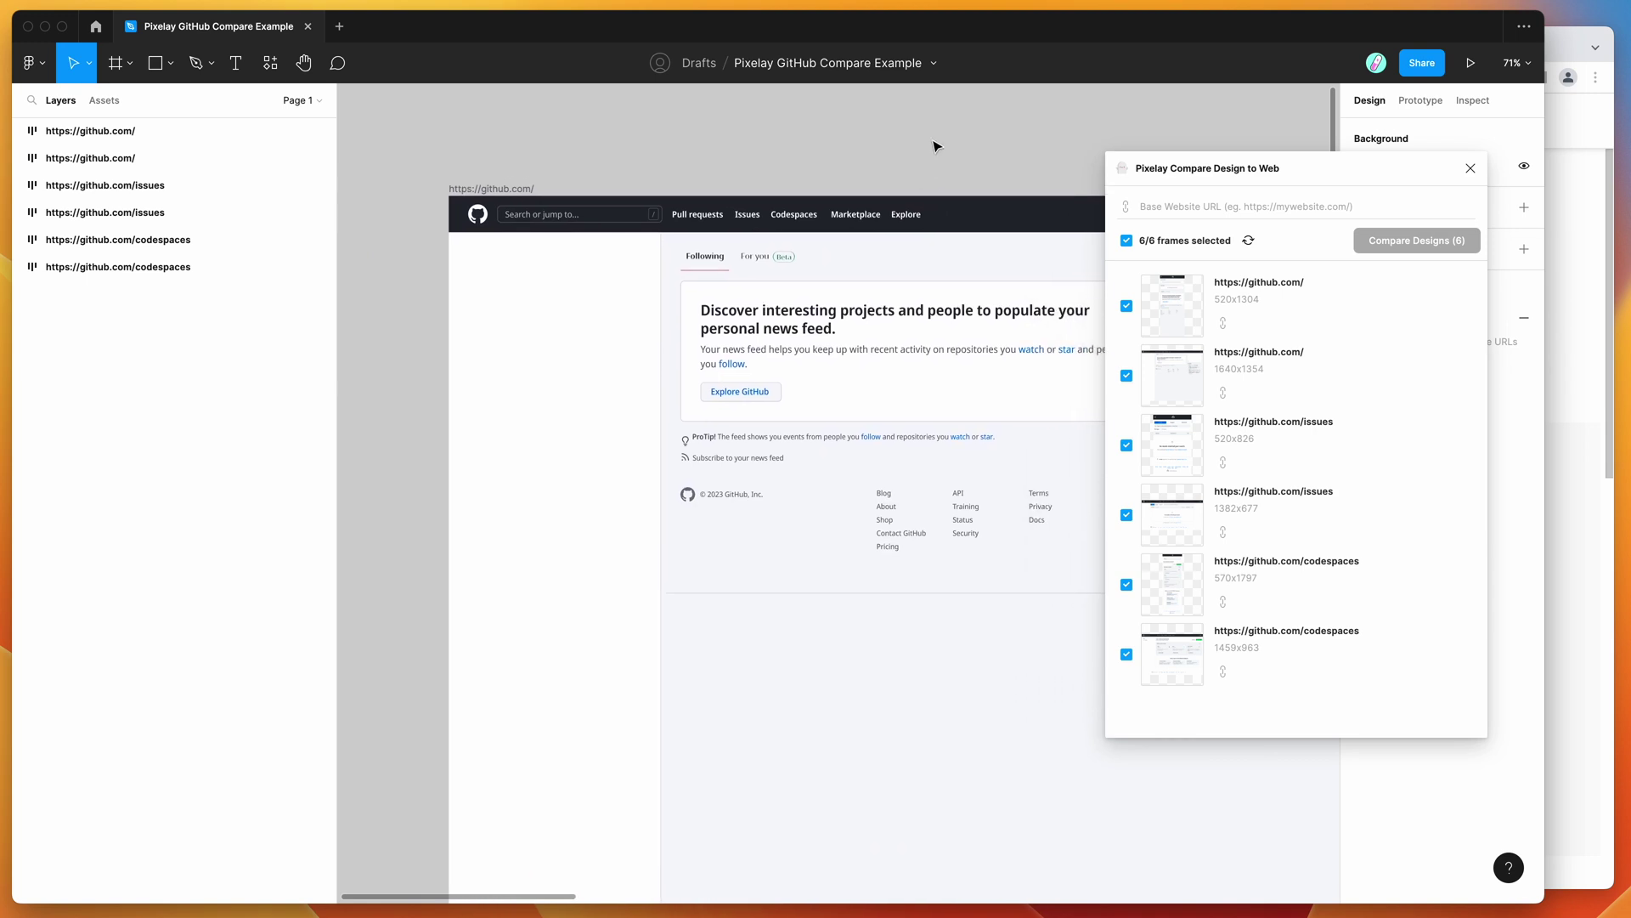
{"action": "left_click_drag", "start_coordinate": [1218, 185], "coordinate": [1194, 185]}
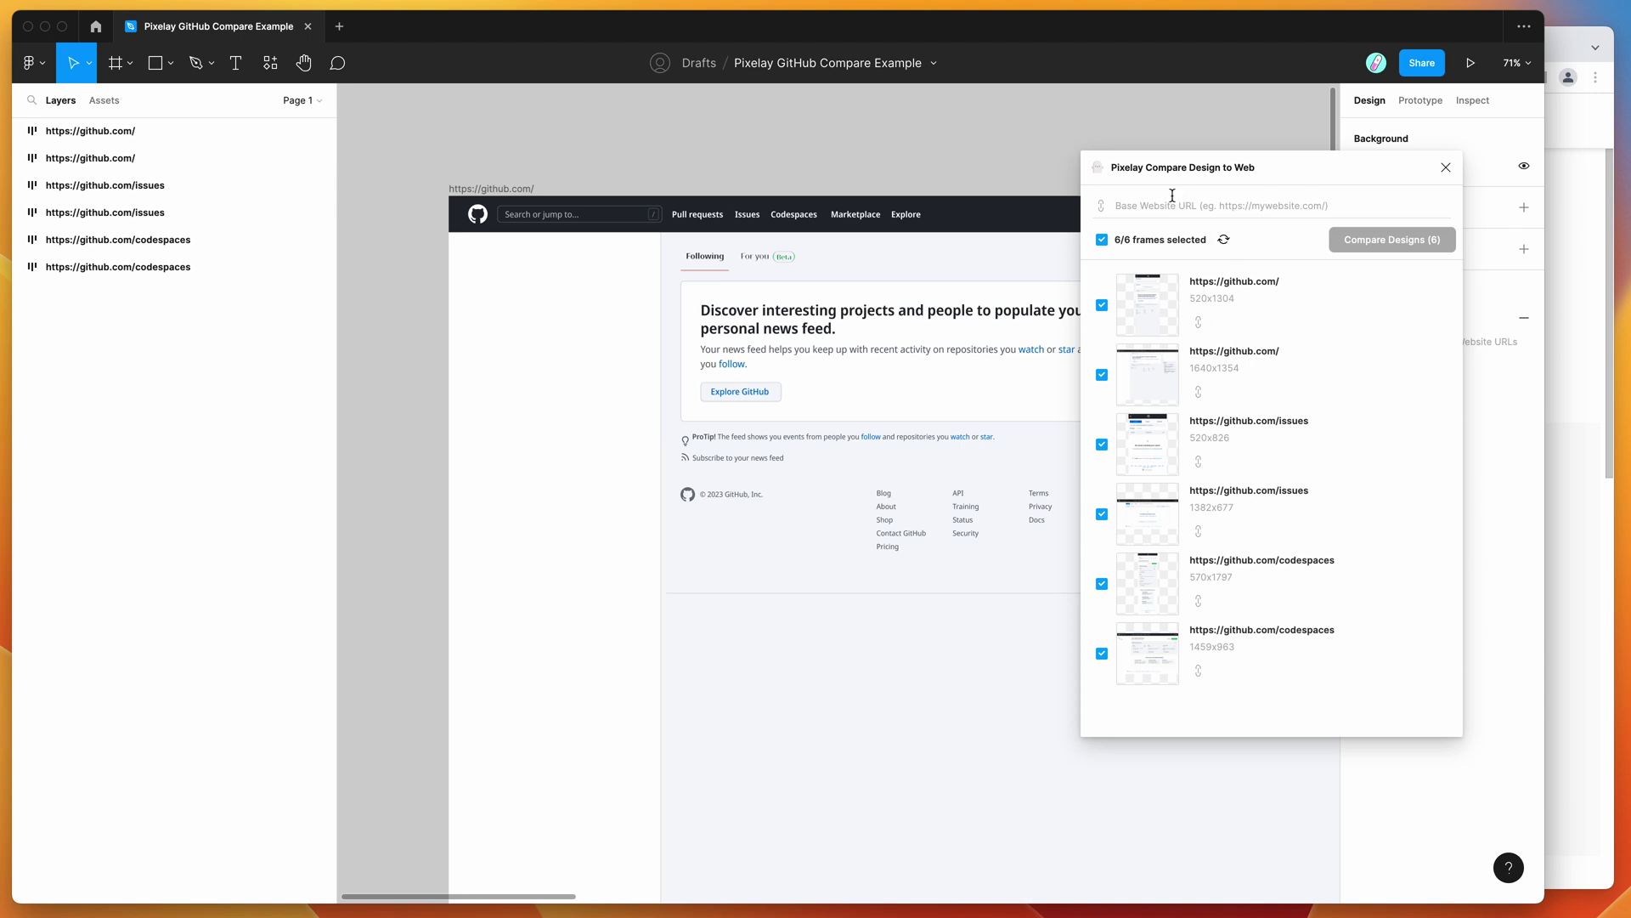
{"action": "left_click_drag", "start_coordinate": [1173, 178], "coordinate": [1210, 178]}
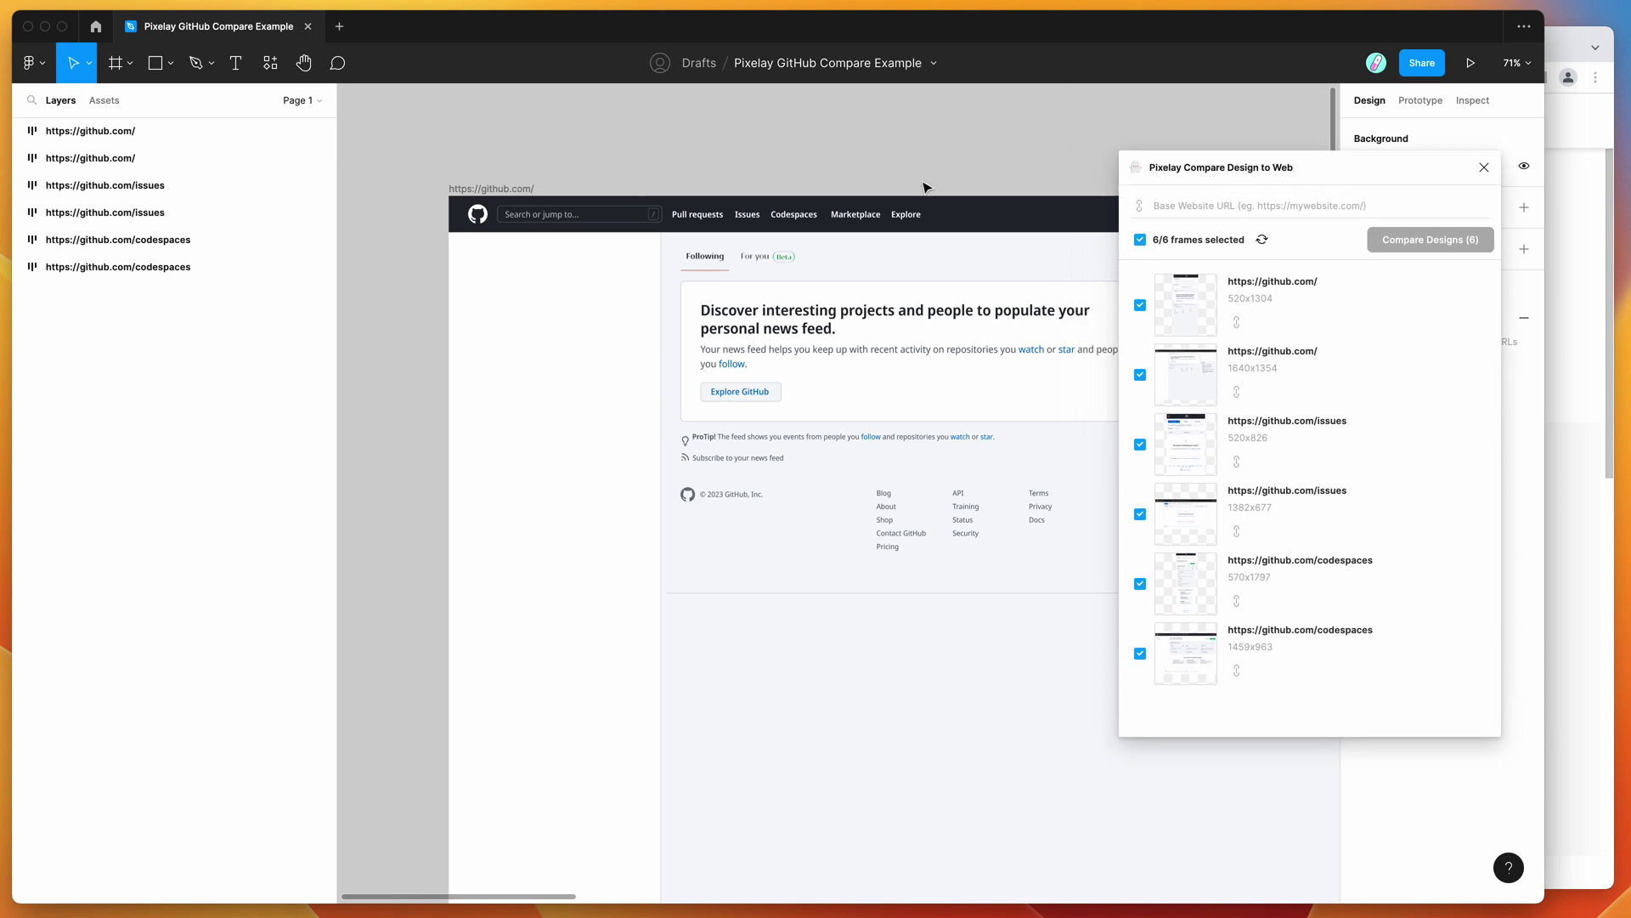
{"action": "scroll", "coordinate": [926, 187], "scroll_direction": "down", "scroll_amount": 2}
{"action": "scroll", "coordinate": [926, 187], "scroll_direction": "right", "scroll_amount": 2}
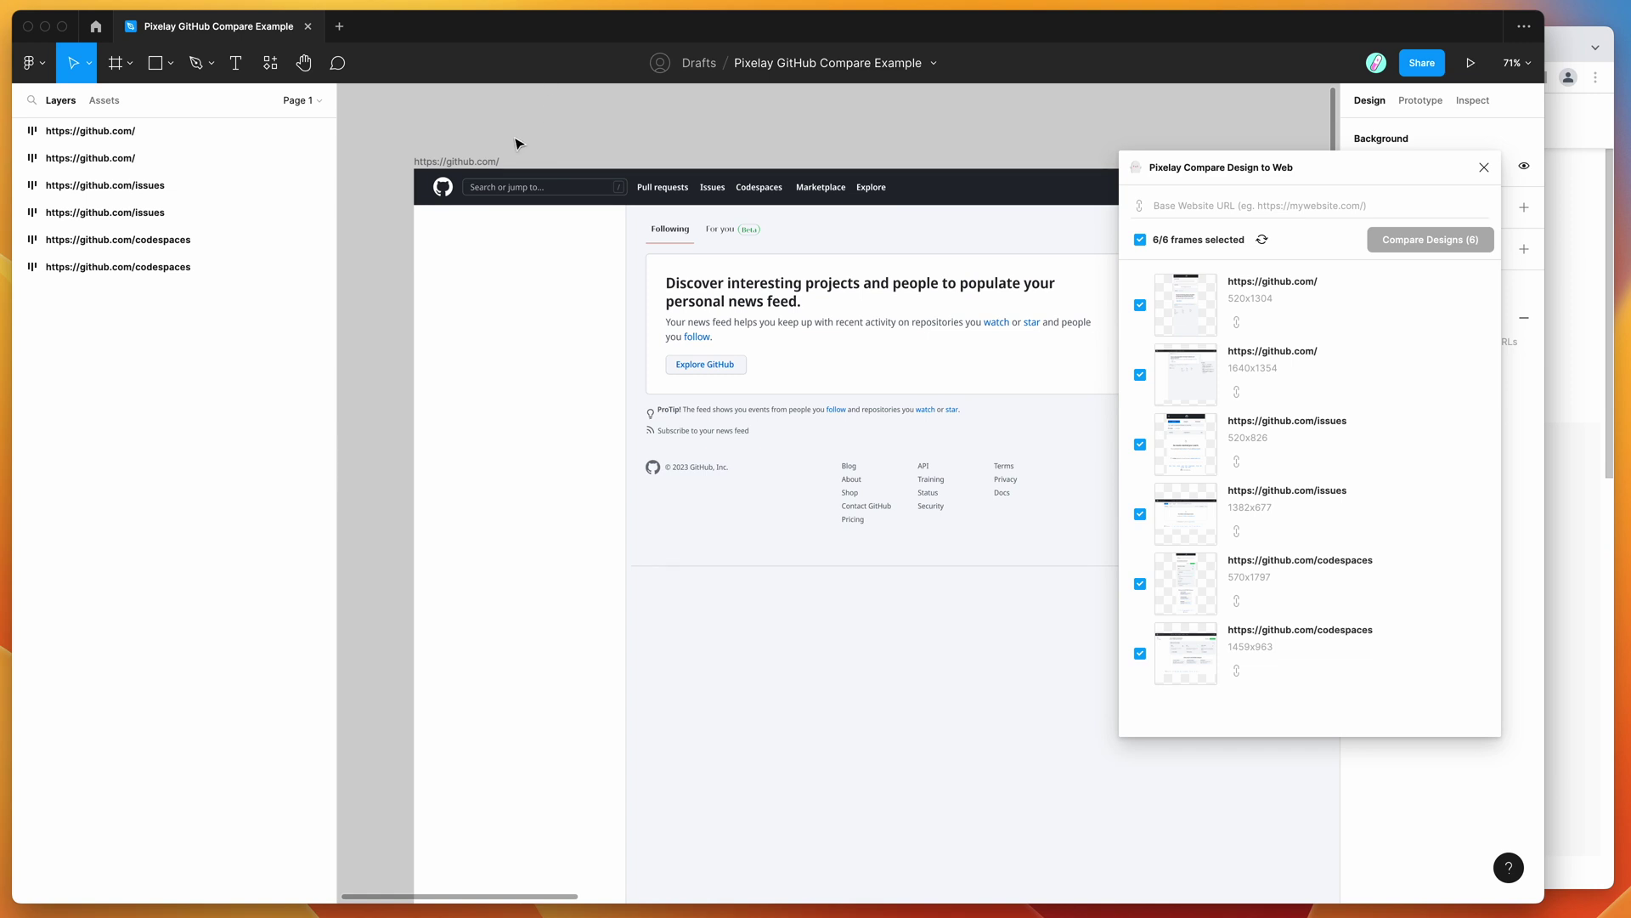
{"action": "left_click", "coordinate": [498, 162]}
{"action": "double_click", "coordinate": [481, 161]}
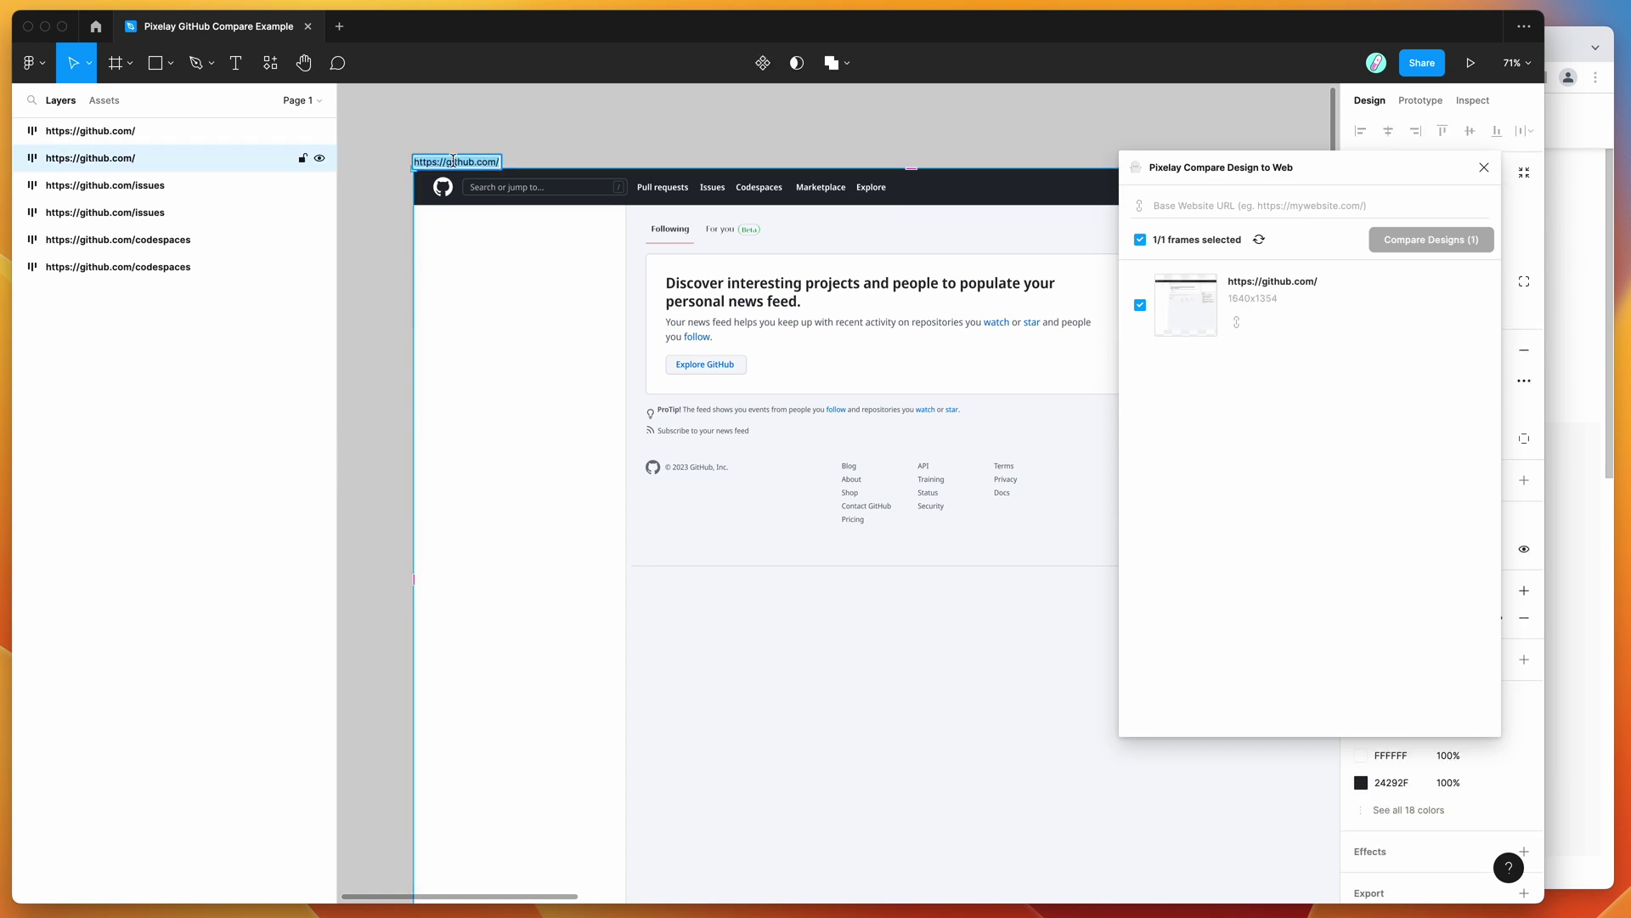
{"action": "left_click", "coordinate": [585, 153]}
{"action": "scroll", "coordinate": [650, 223], "scroll_direction": "right", "scroll_amount": 2}
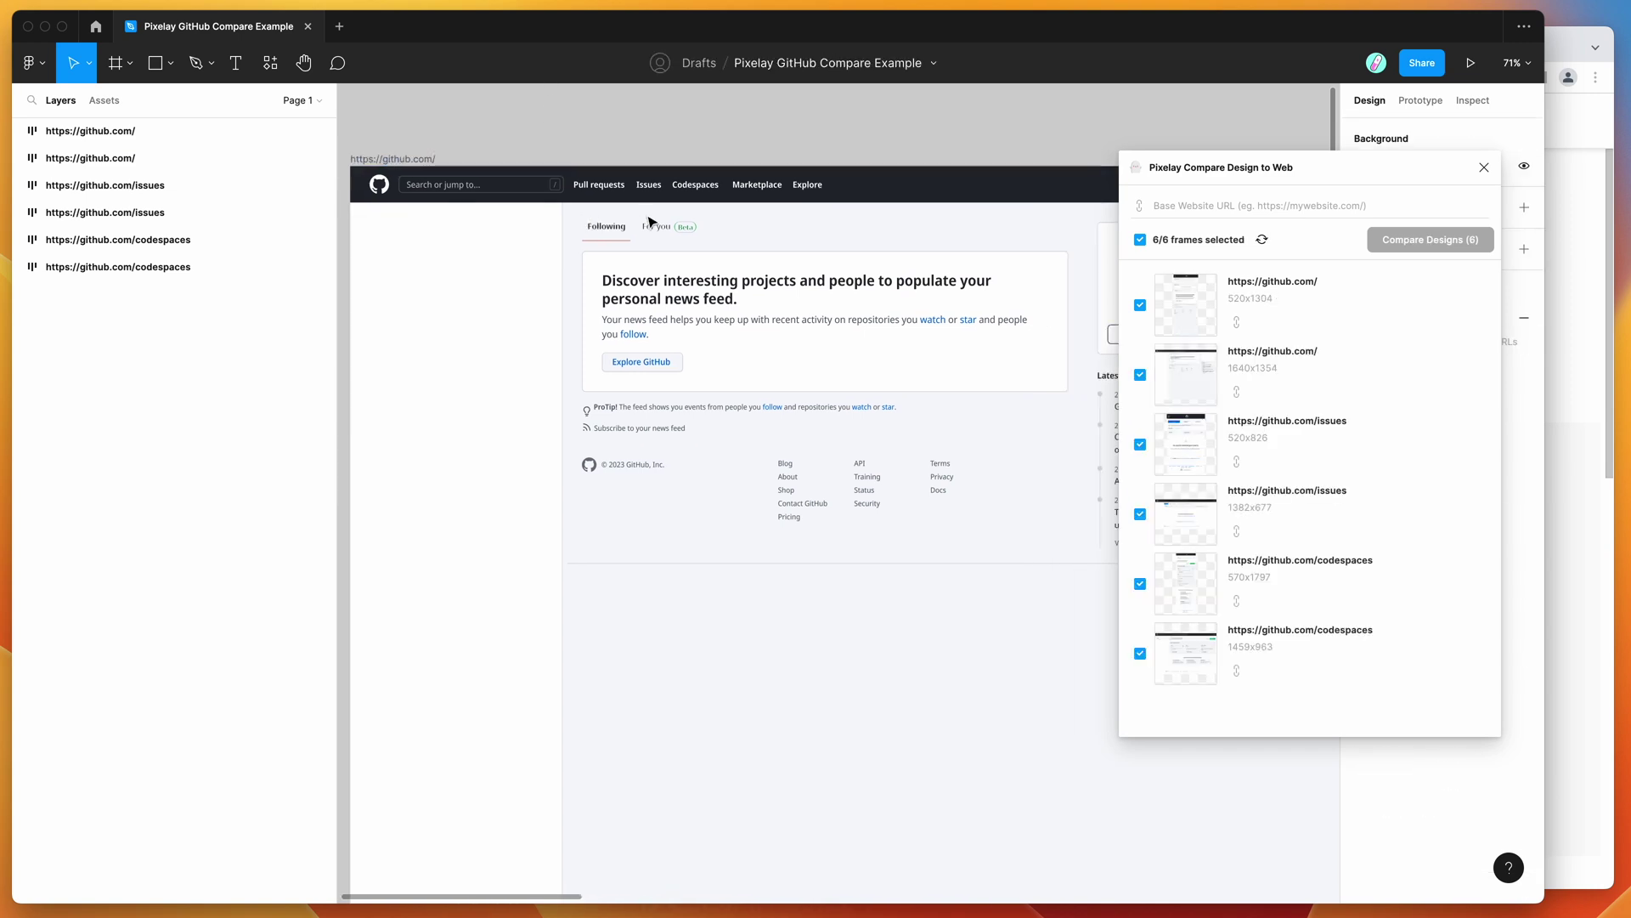
{"action": "scroll", "coordinate": [650, 222], "scroll_direction": "right", "scroll_amount": 10}
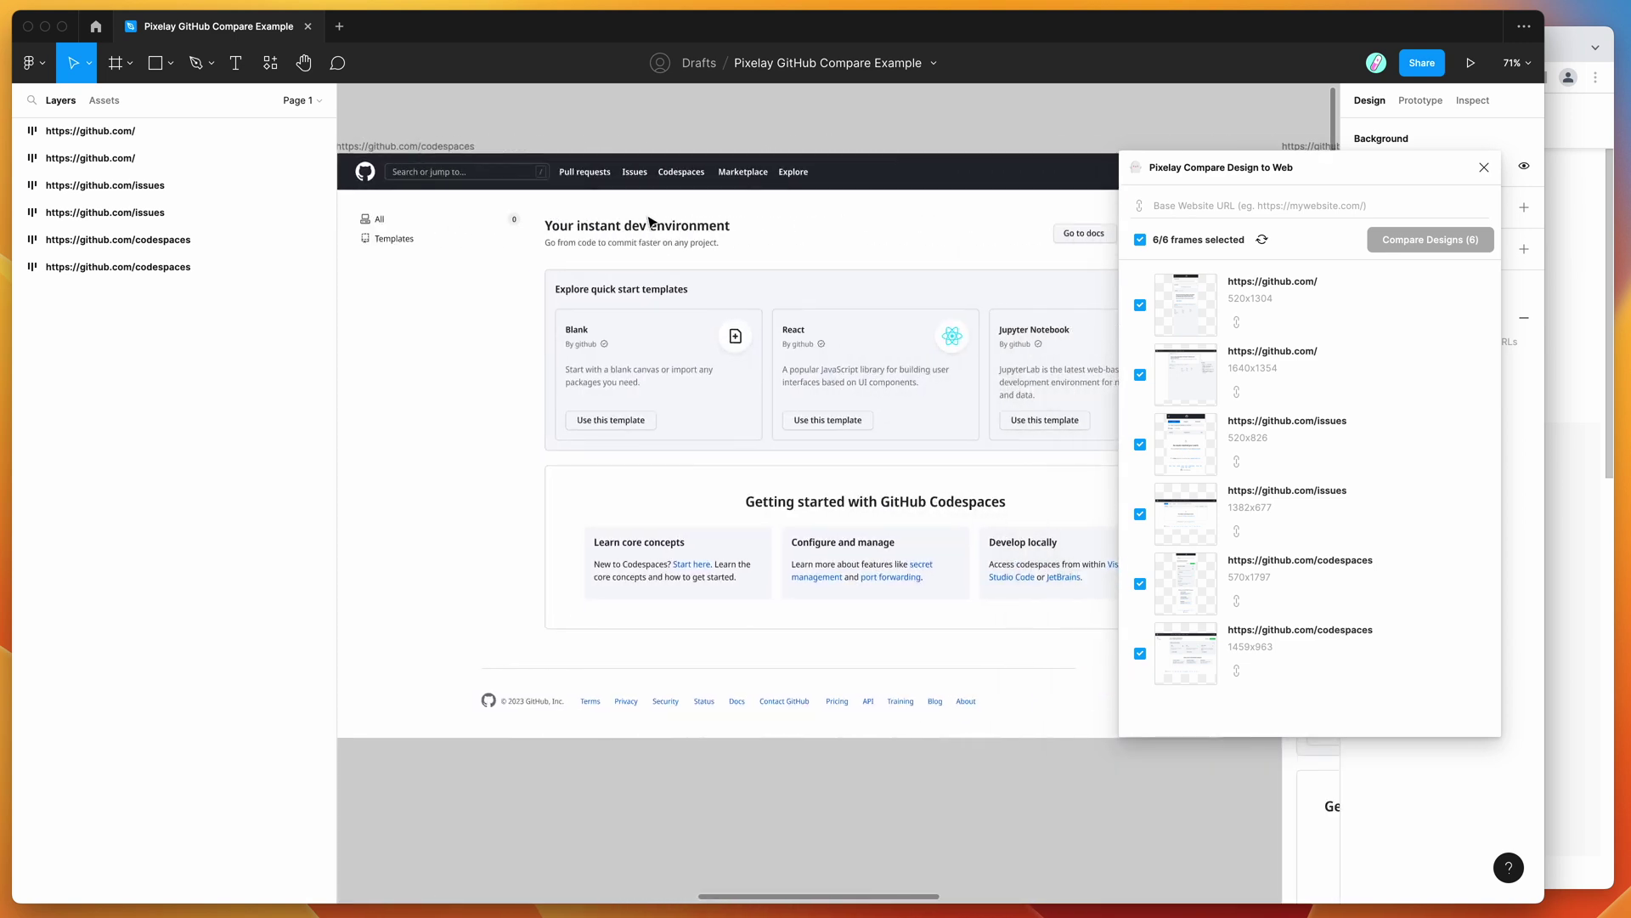
{"action": "scroll", "coordinate": [650, 223], "scroll_direction": "right", "scroll_amount": 10}
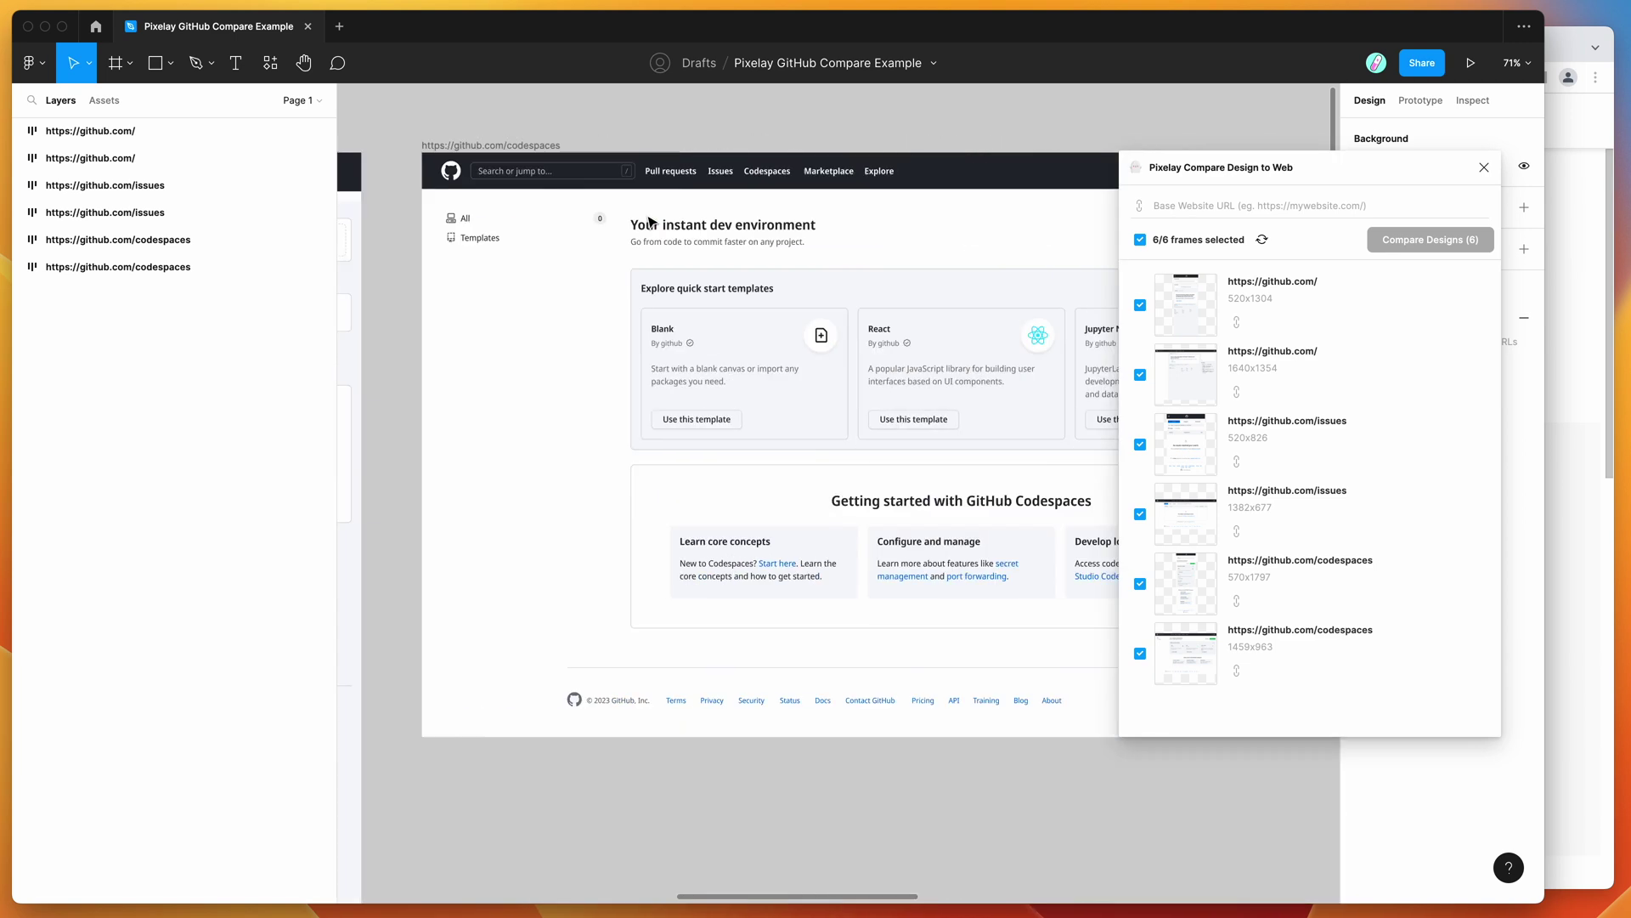
{"action": "scroll", "coordinate": [650, 223], "scroll_direction": "left", "scroll_amount": 20}
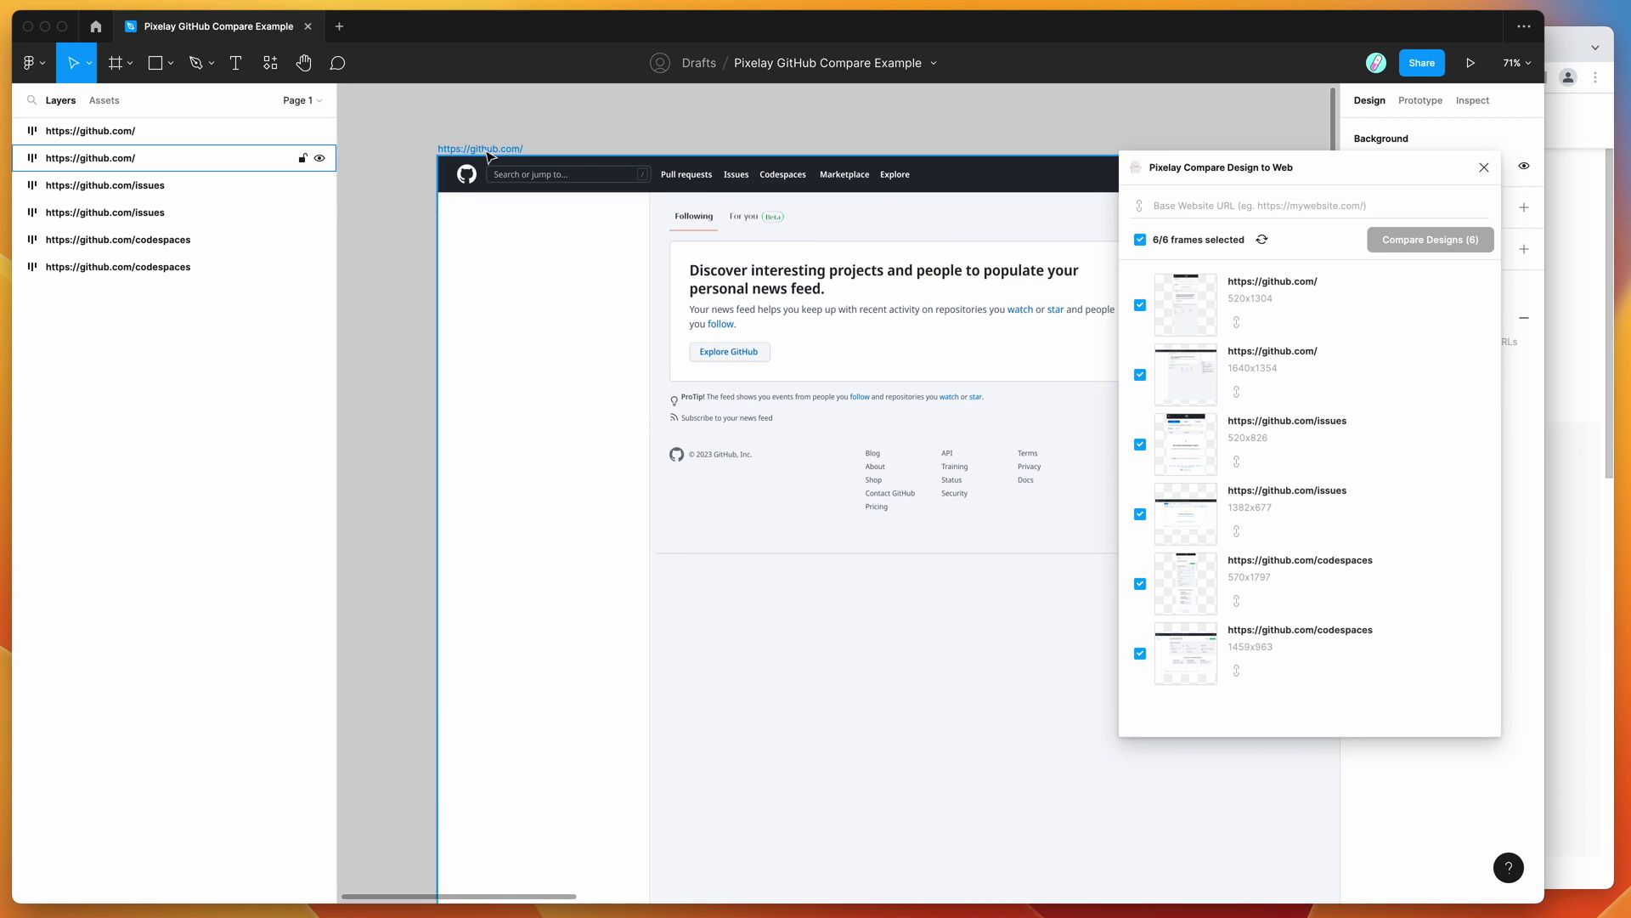
{"action": "double_click", "coordinate": [490, 150]}
{"action": "key", "text": "super+c"}
{"action": "left_click", "coordinate": [636, 137]}
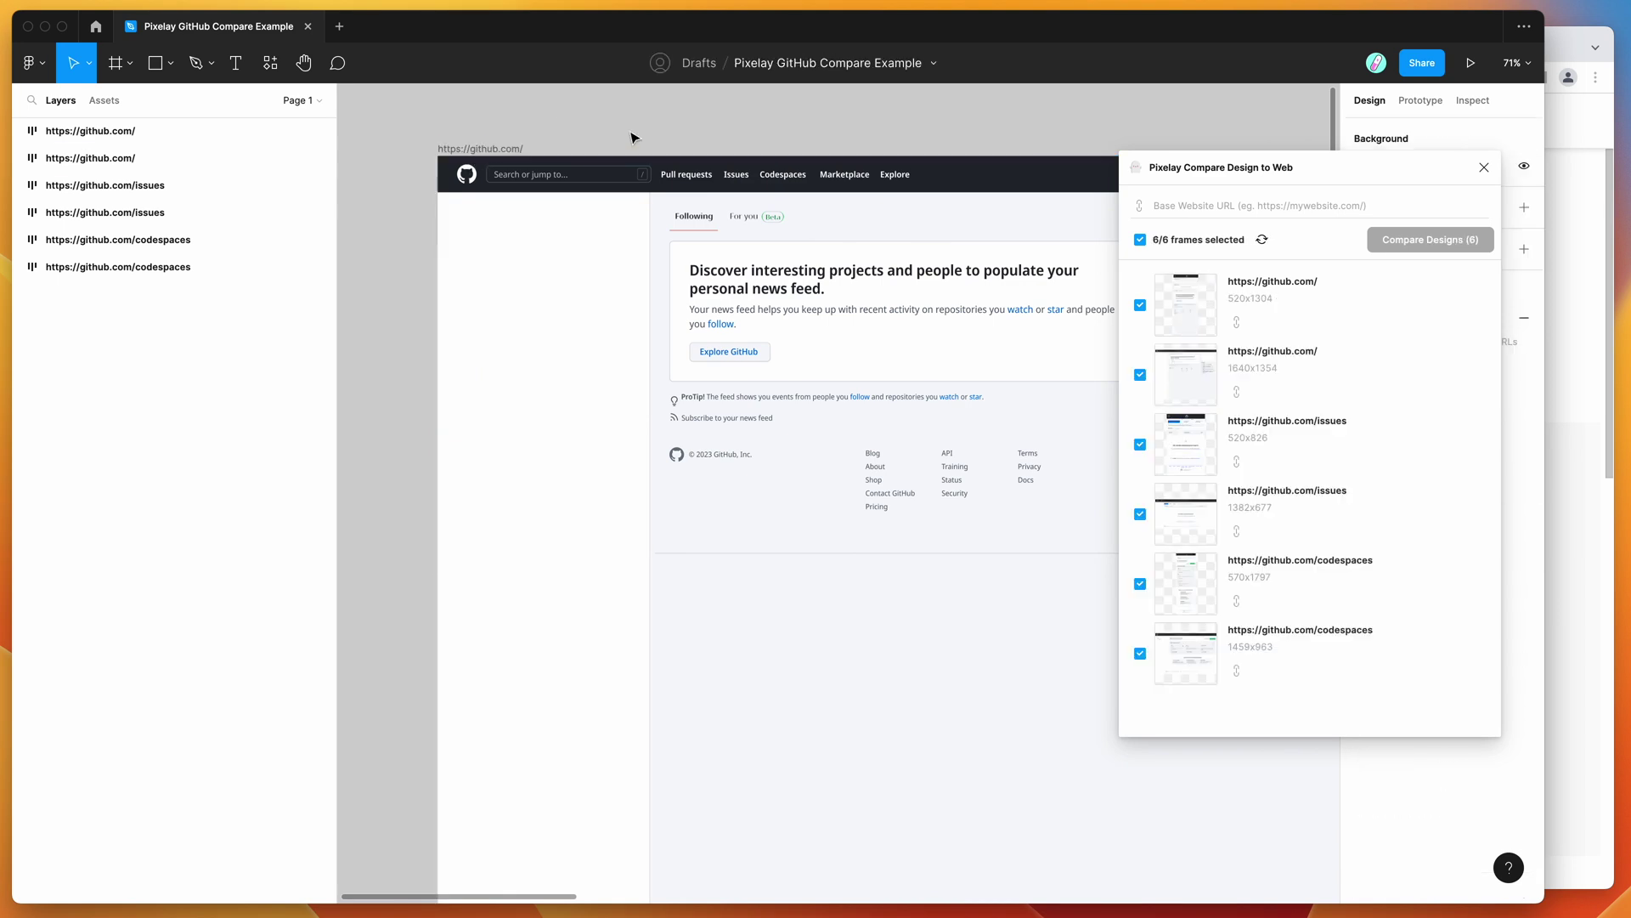
Paste the GitHub base address into Pixelay's base website URL field
{"action": "left_click", "coordinate": [1215, 206]}
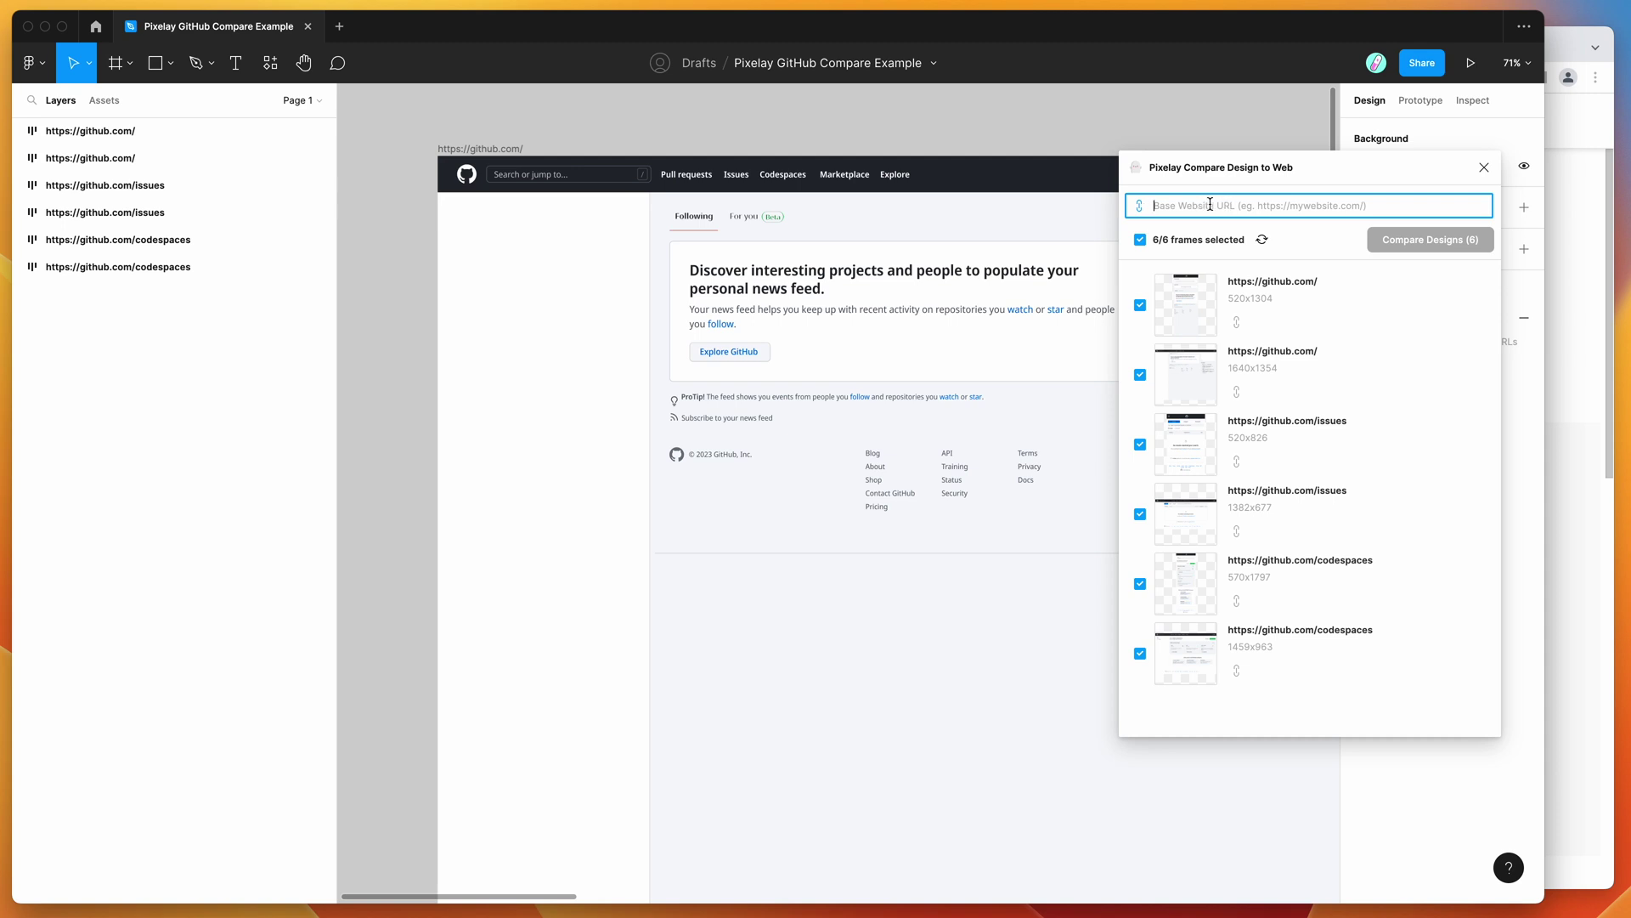
{"action": "key", "text": "super+v"}
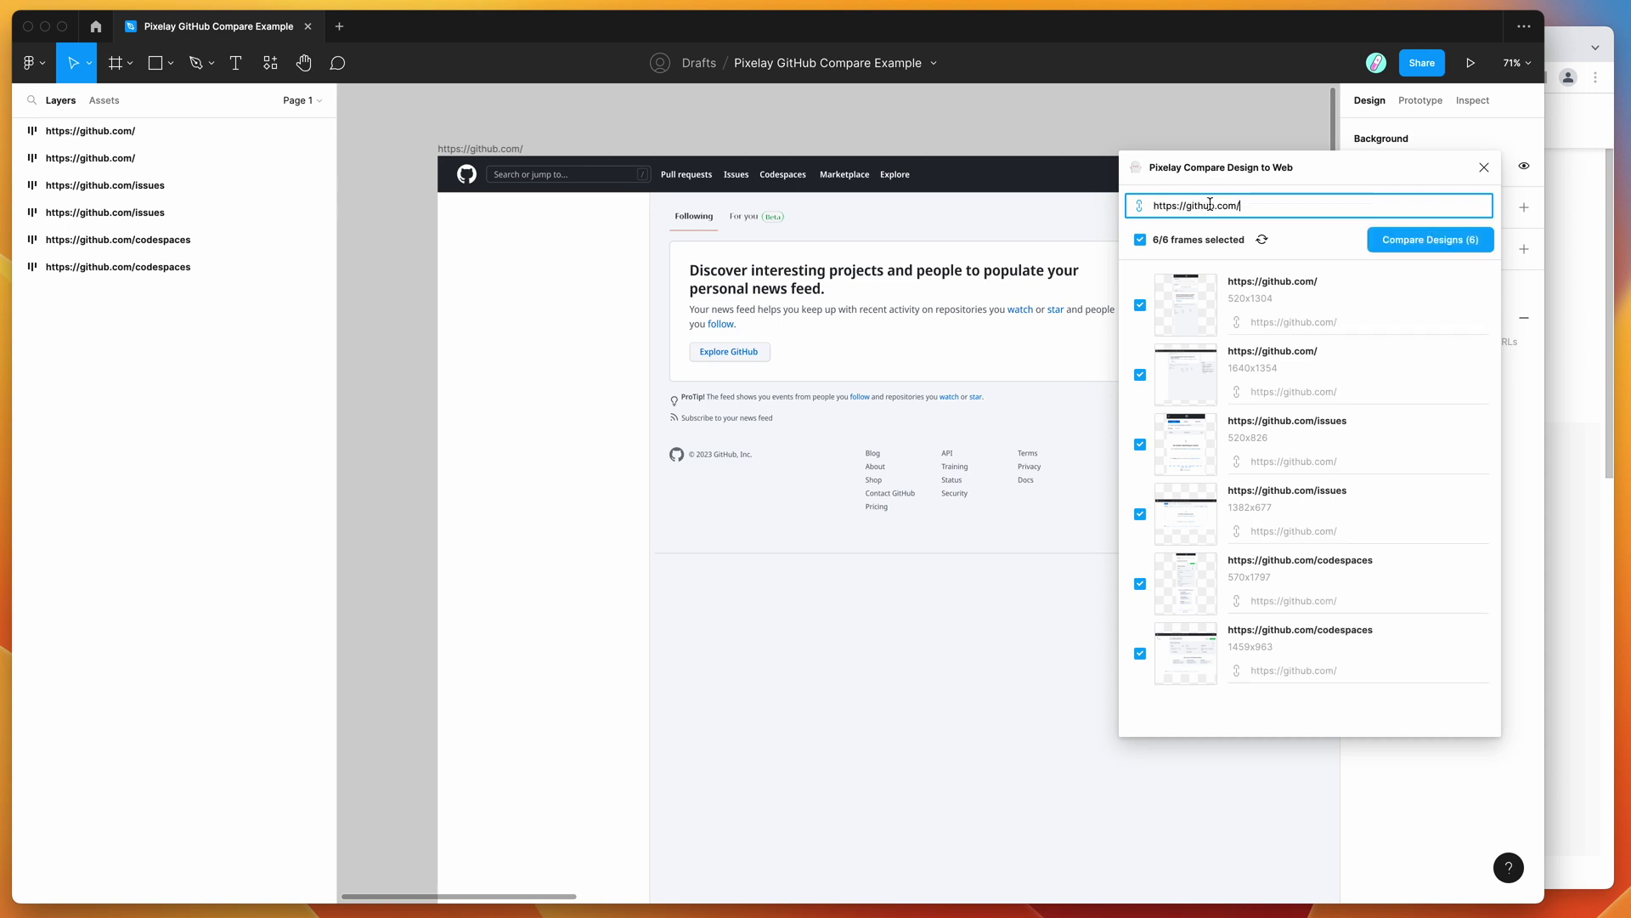
{"action": "key", "text": "super+a"}
{"action": "left_click", "coordinate": [1295, 204]}
{"action": "scroll", "coordinate": [476, 157], "scroll_direction": "left", "scroll_amount": 1}
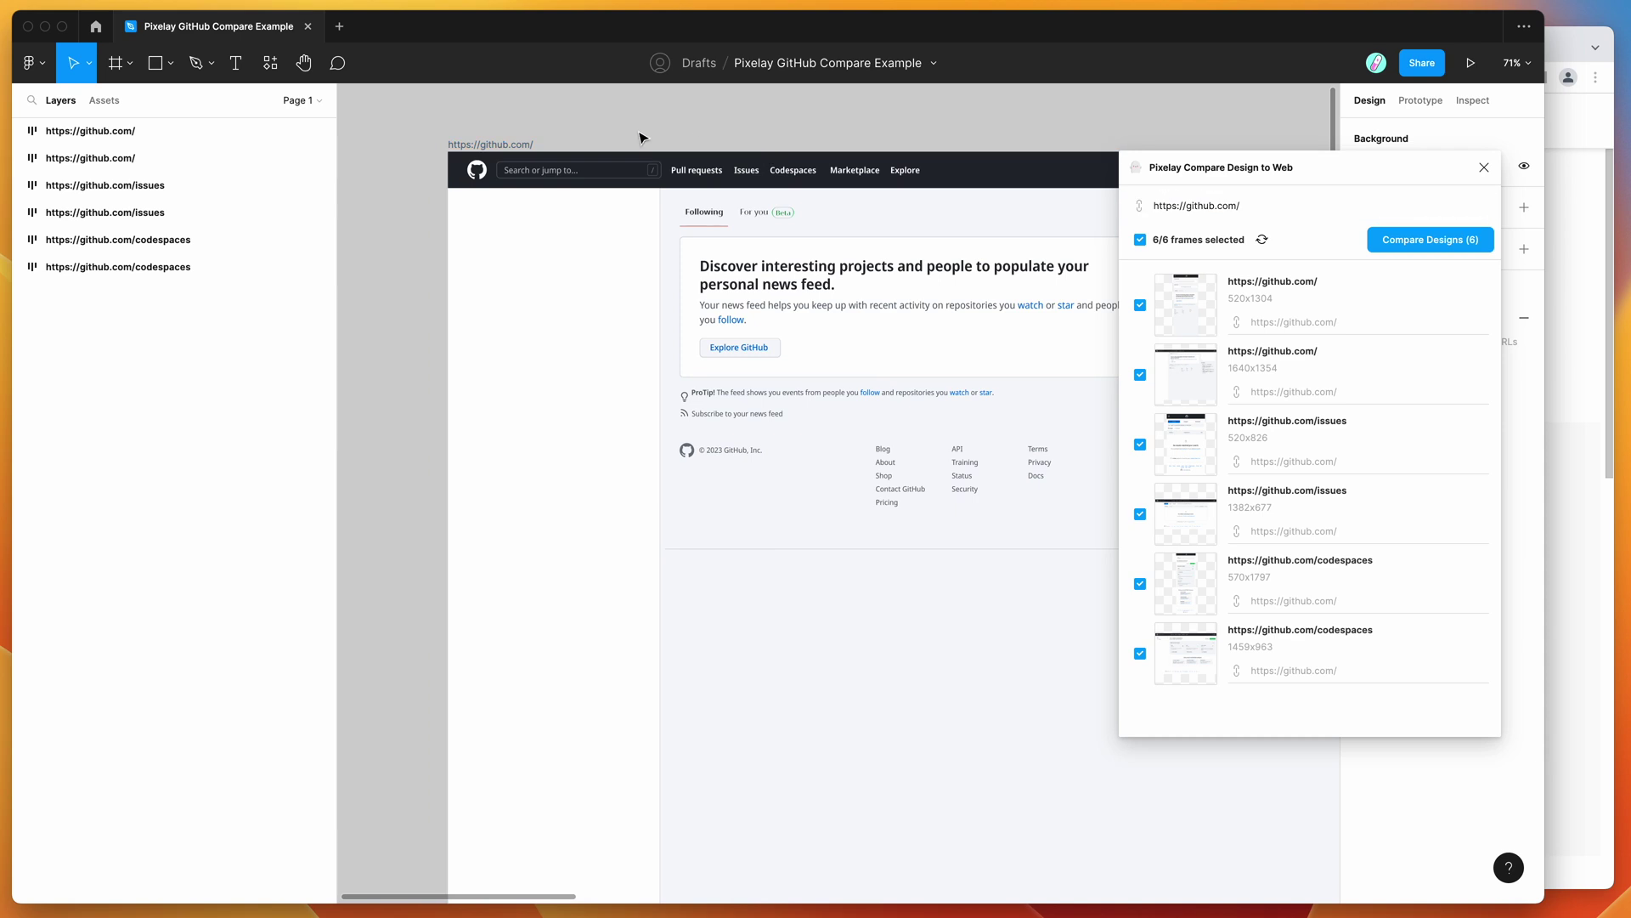
{"action": "left_click", "coordinate": [493, 147]}
{"action": "scroll", "coordinate": [595, 340], "scroll_direction": "right", "scroll_amount": 10}
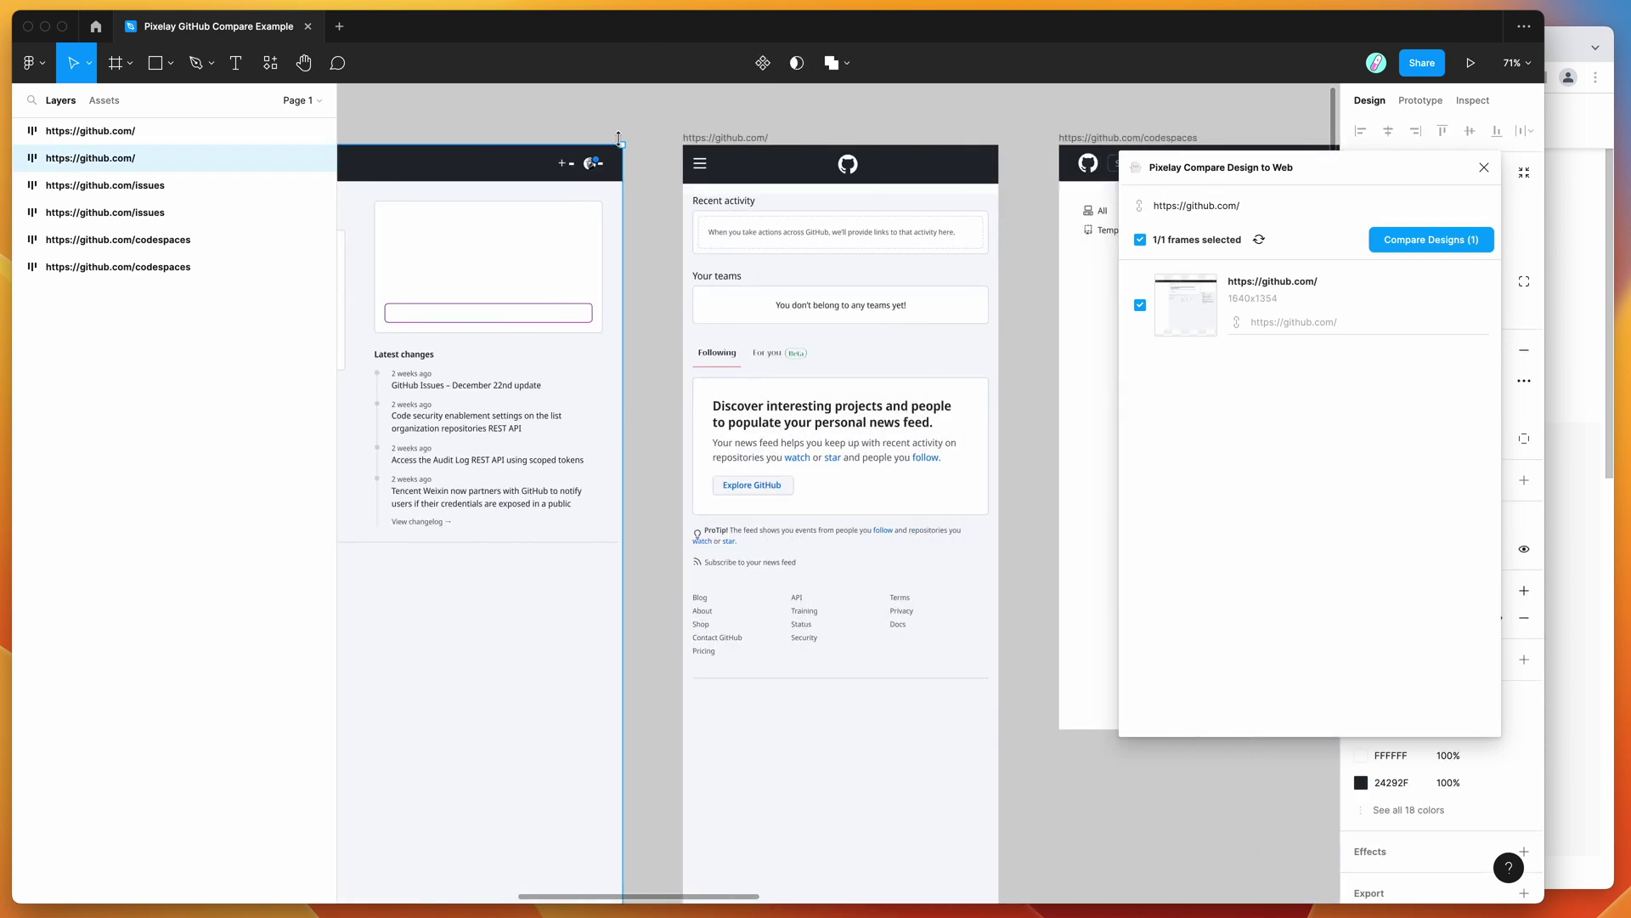
{"action": "left_click", "coordinate": [714, 141]}
{"action": "left_click", "coordinate": [696, 121]}
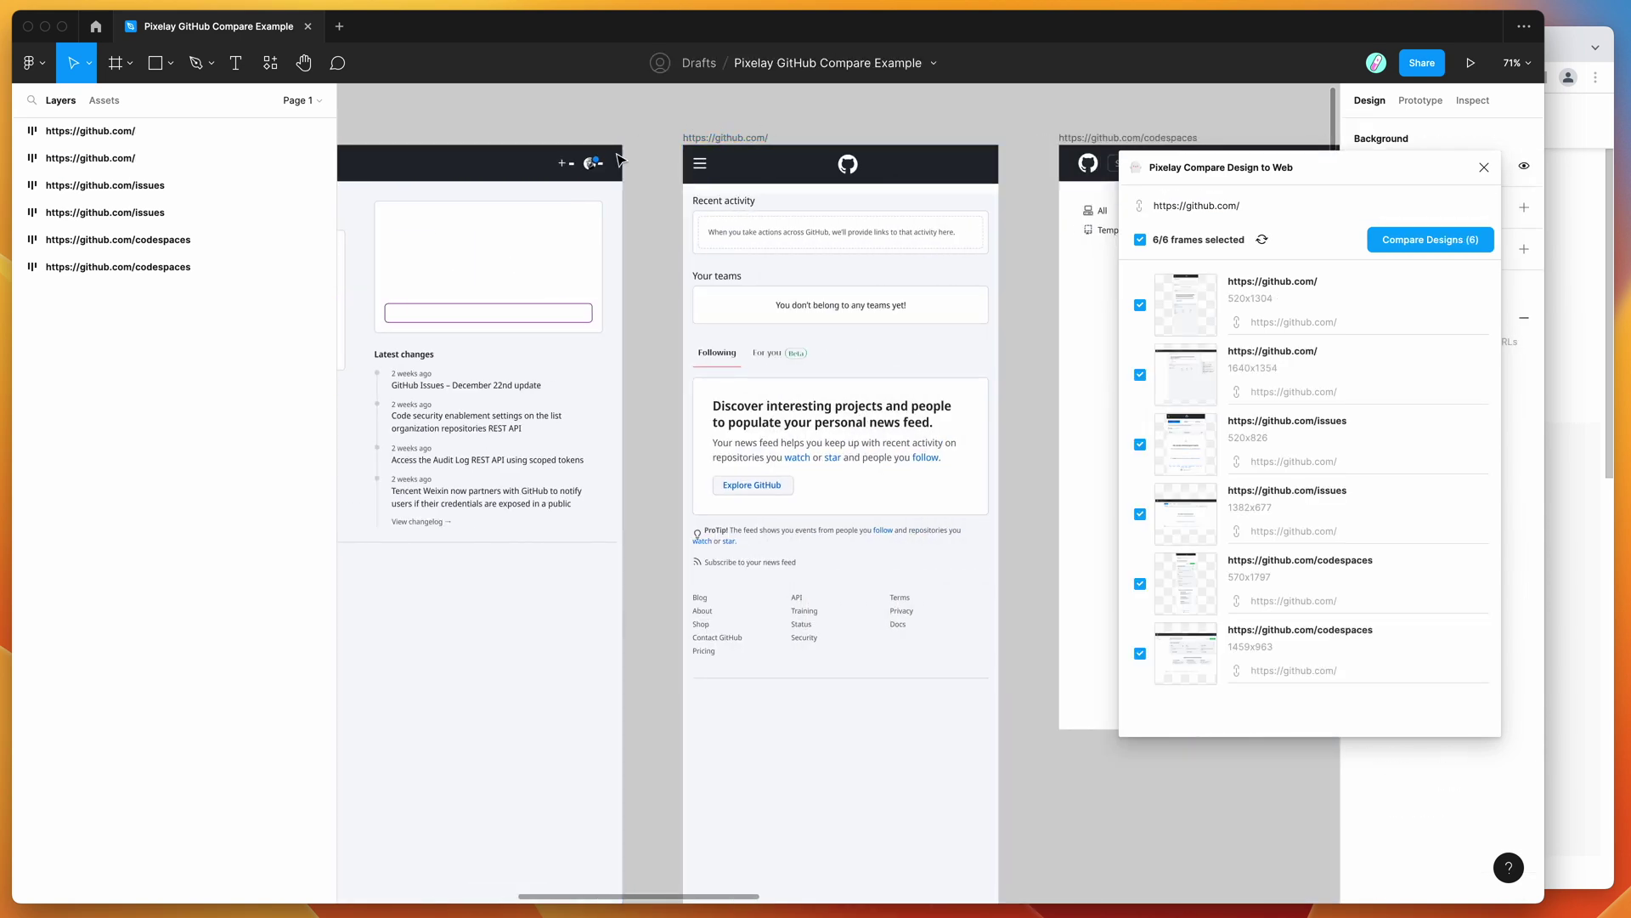
{"action": "scroll", "coordinate": [675, 175], "scroll_direction": "right", "scroll_amount": 3}
{"action": "scroll", "coordinate": [682, 181], "scroll_direction": "right", "scroll_amount": 10}
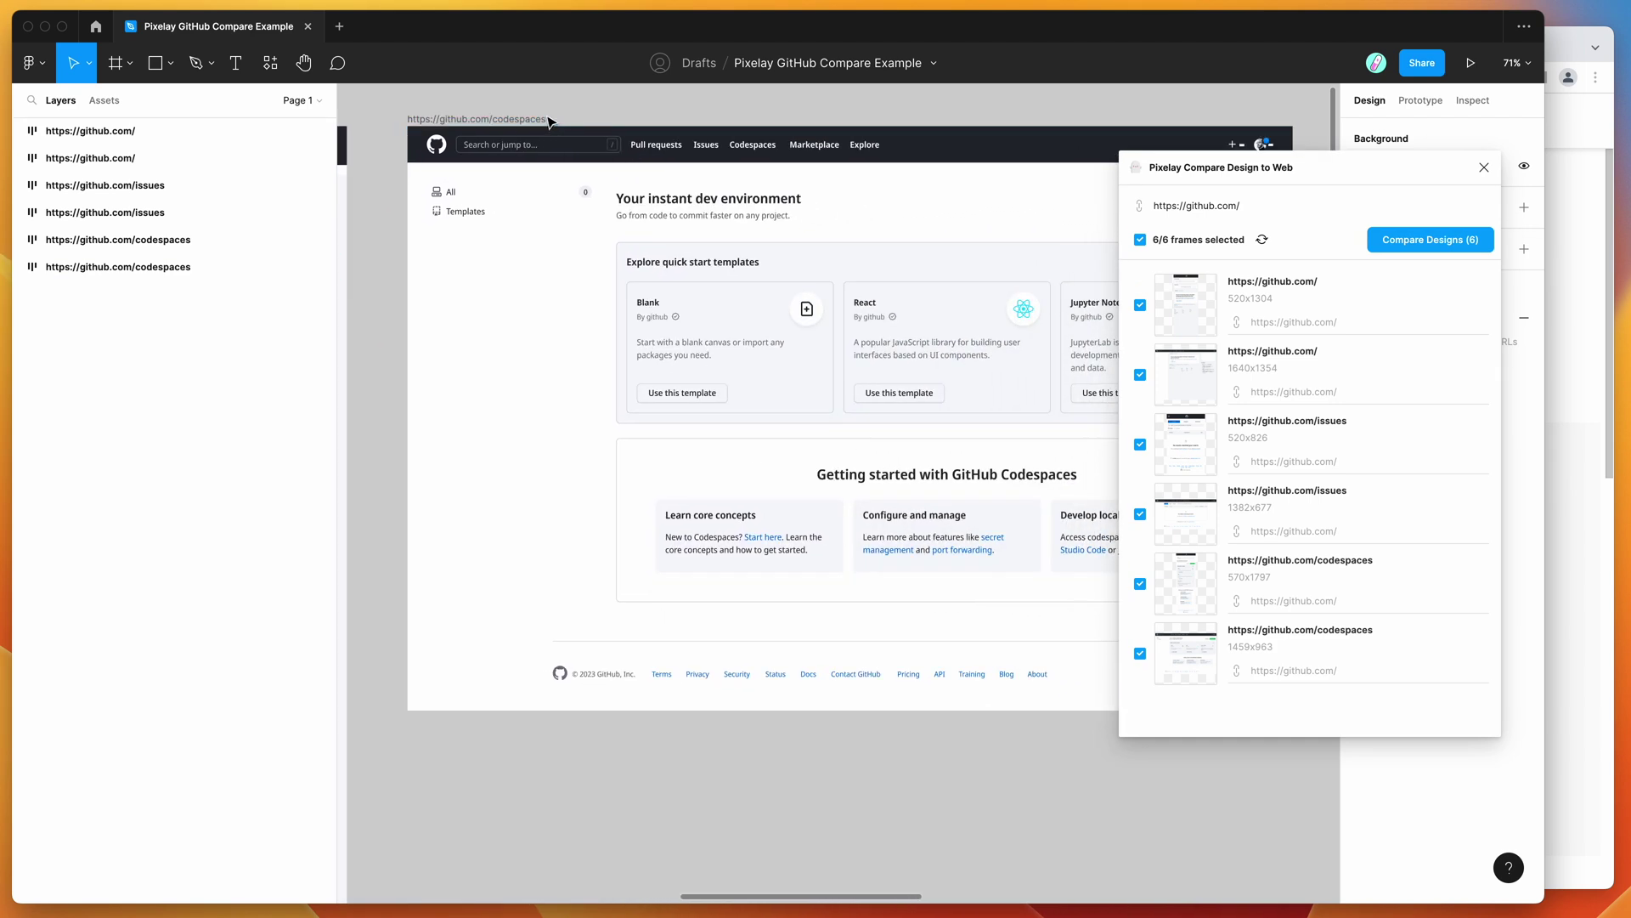
{"action": "double_click", "coordinate": [512, 116]}
{"action": "key", "text": "super+c"}
{"action": "left_click", "coordinate": [630, 119]}
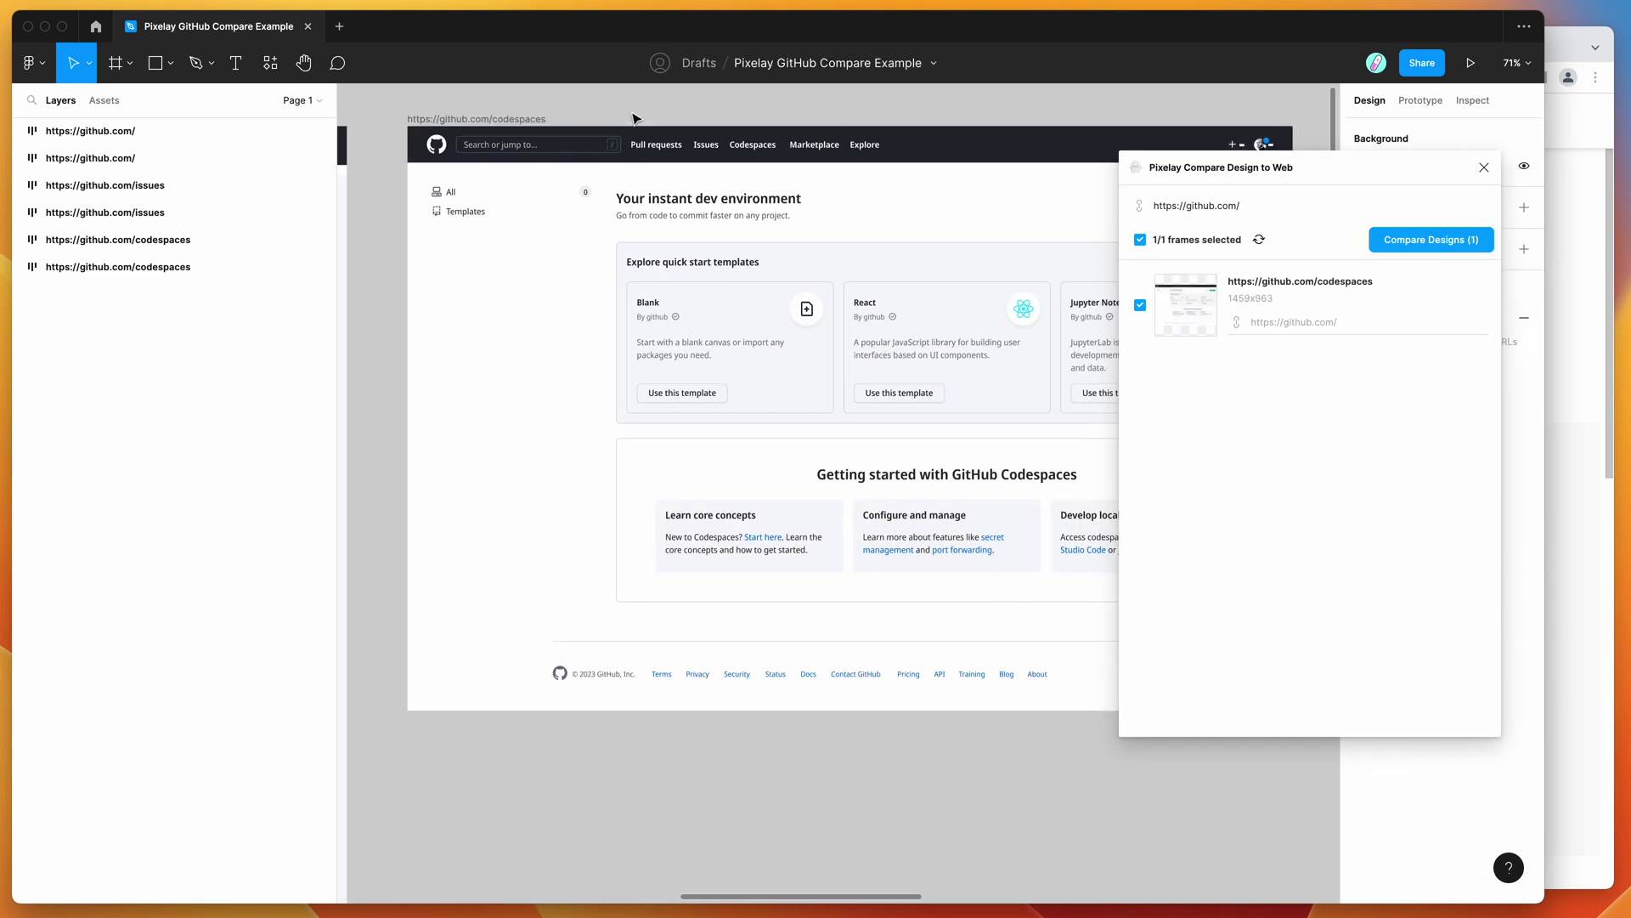
{"action": "scroll", "coordinate": [581, 125], "scroll_direction": "left", "scroll_amount": 3}
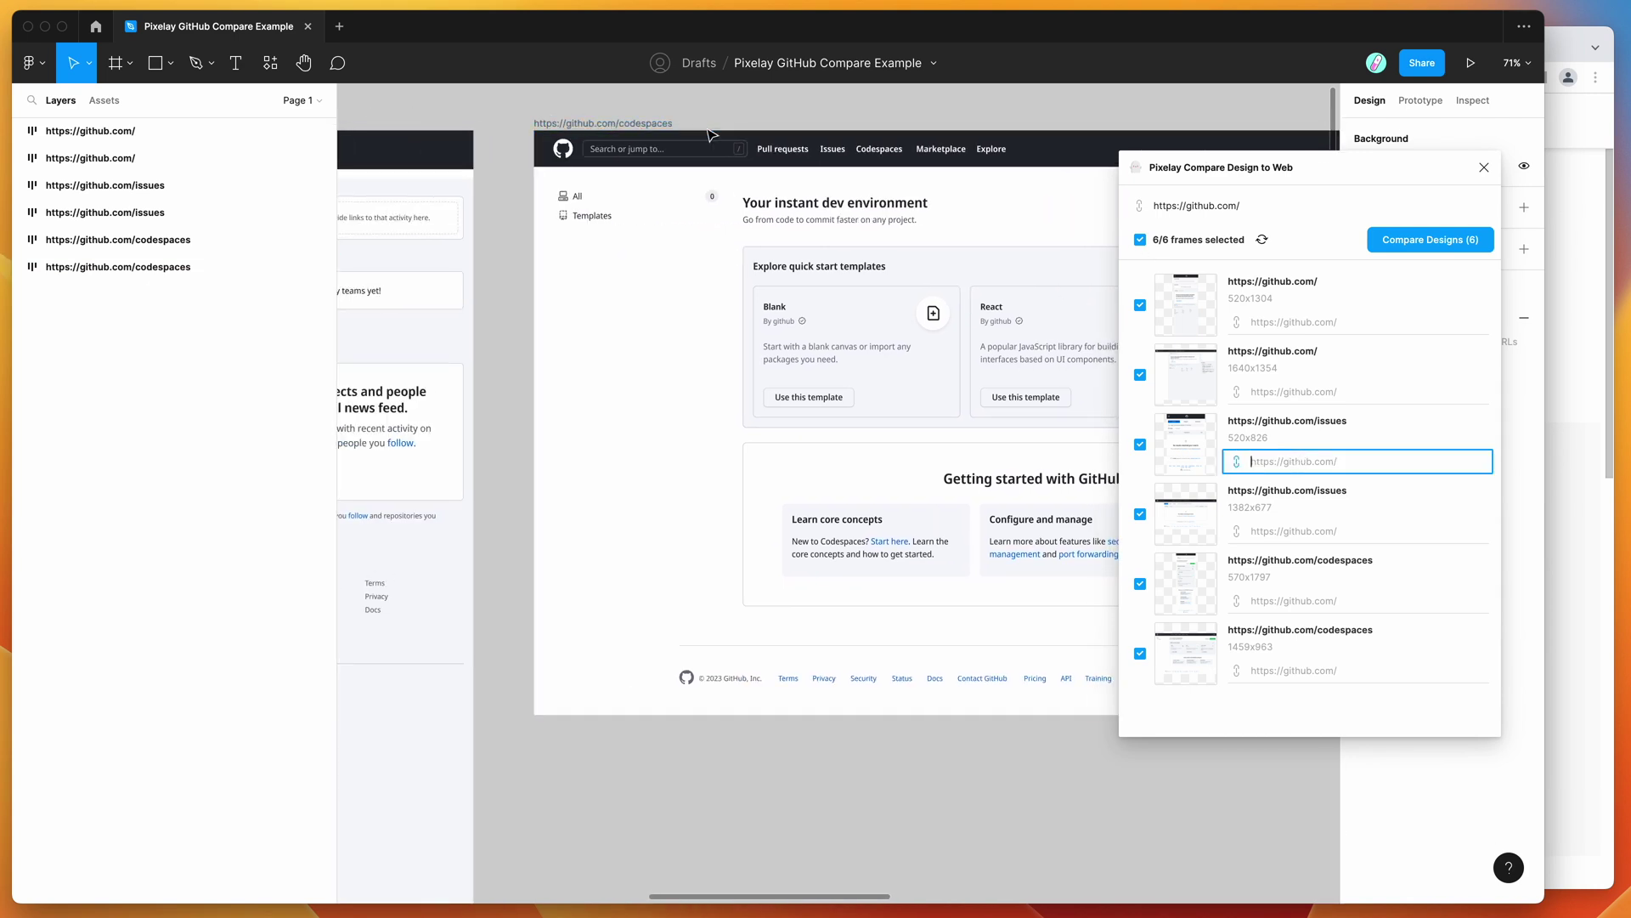
{"action": "left_click", "coordinate": [658, 127]}
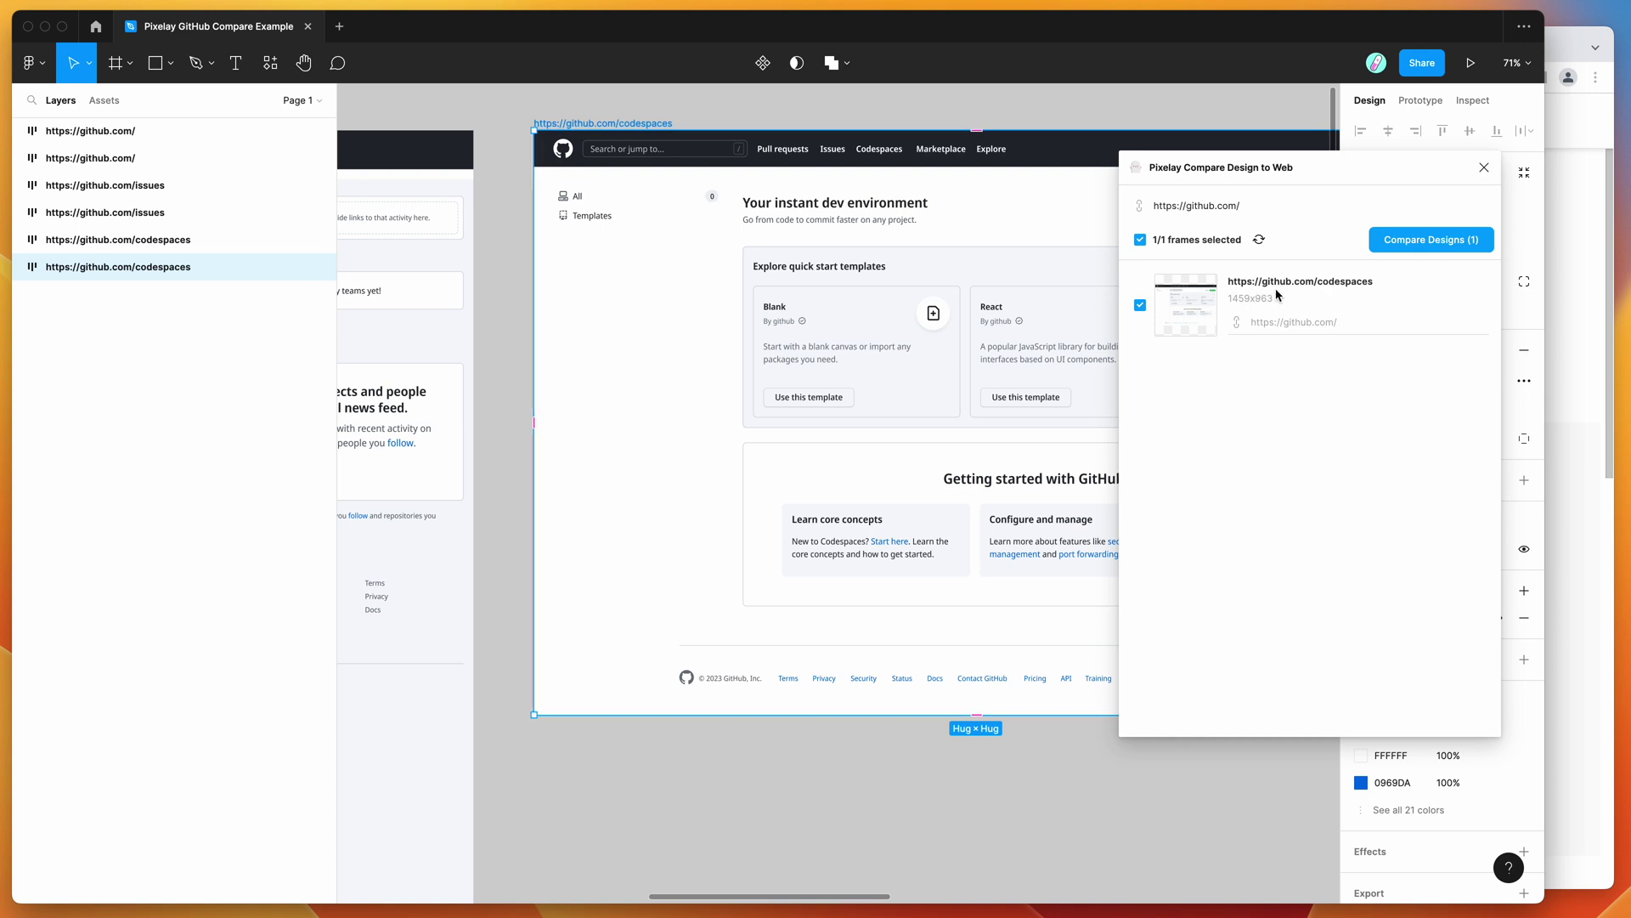
{"action": "key", "text": "Escape"}
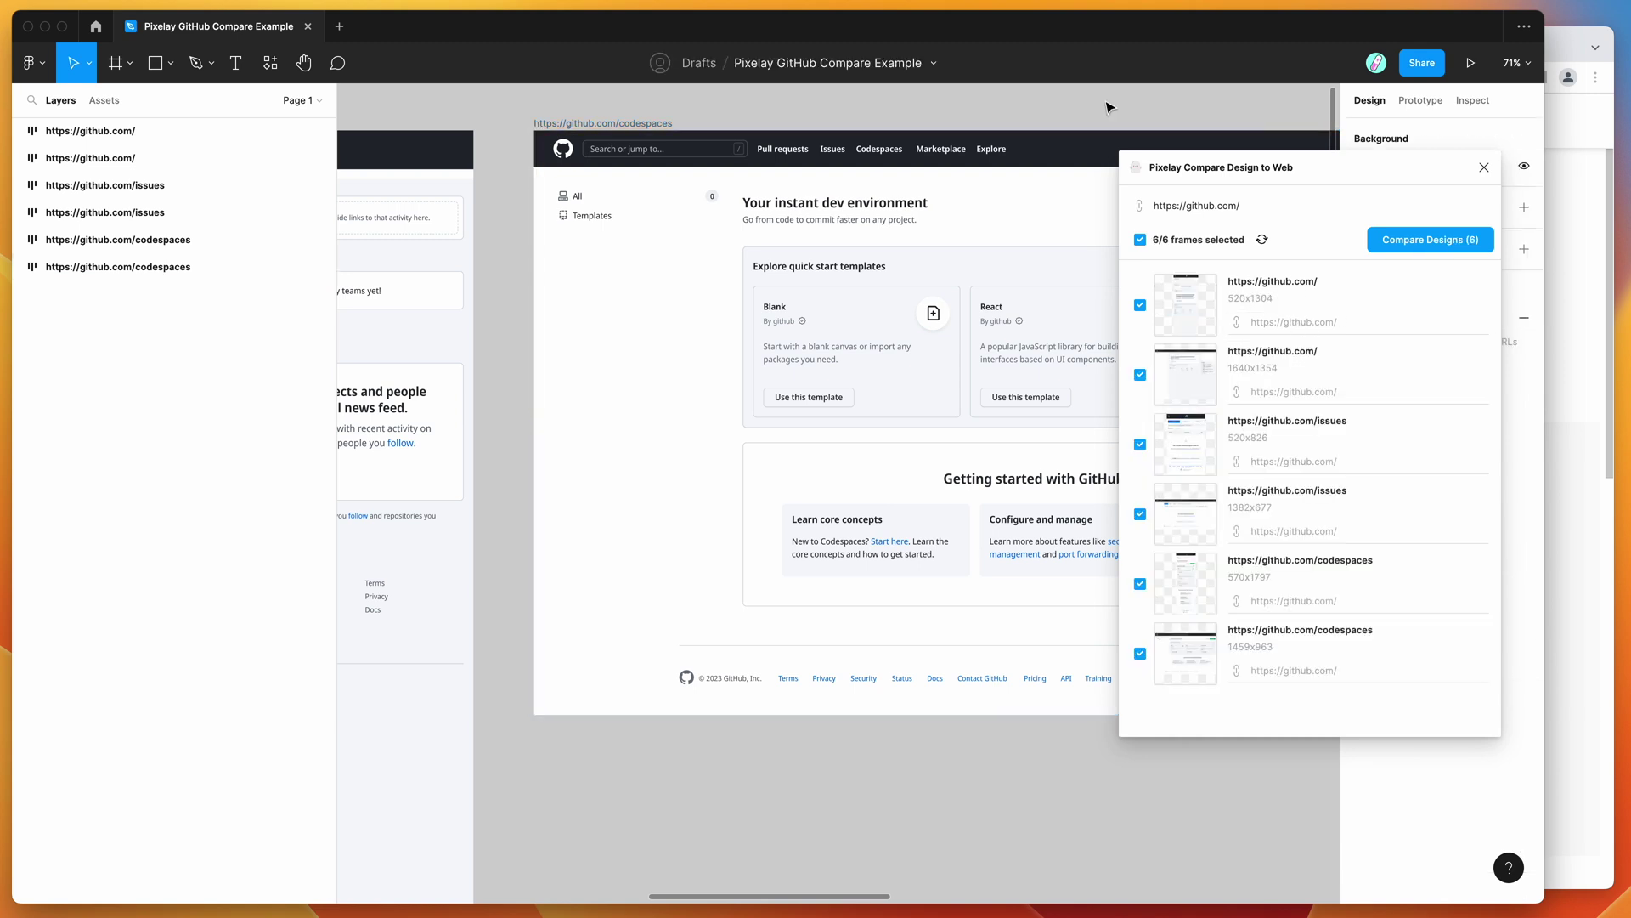
{"action": "left_click", "coordinate": [1285, 600]}
{"action": "key", "text": "super+v"}
{"action": "left_click", "coordinate": [1285, 670]}
{"action": "key", "text": "super+v"}
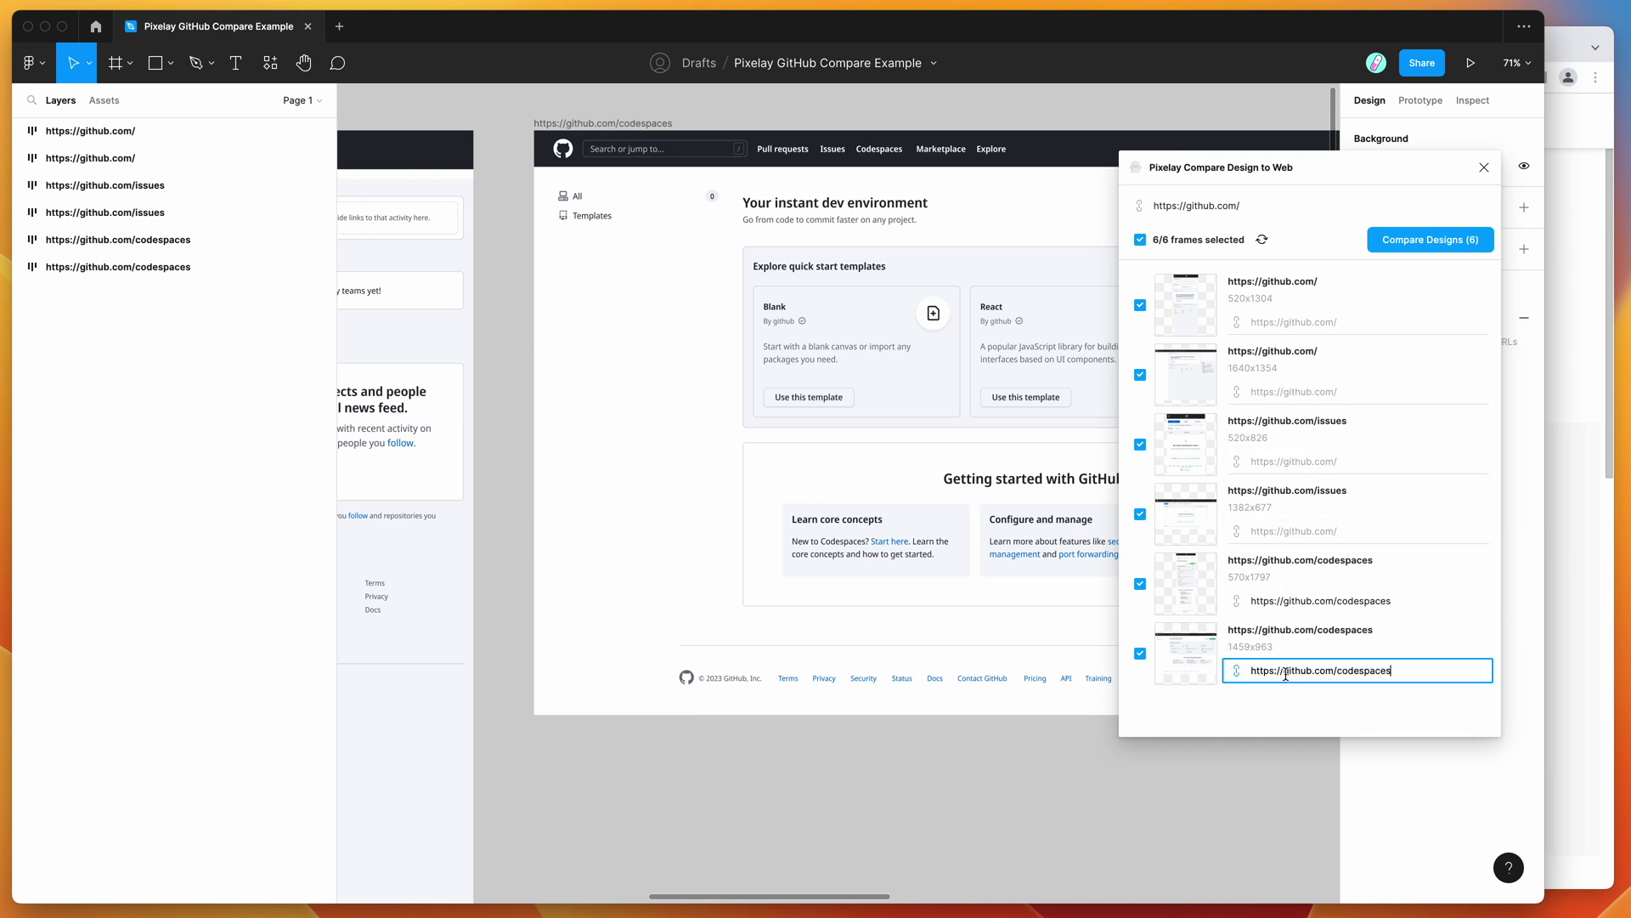
{"action": "scroll", "coordinate": [875, 419], "scroll_direction": "right", "scroll_amount": 8}
{"action": "scroll", "coordinate": [878, 419], "scroll_direction": "right", "scroll_amount": 6}
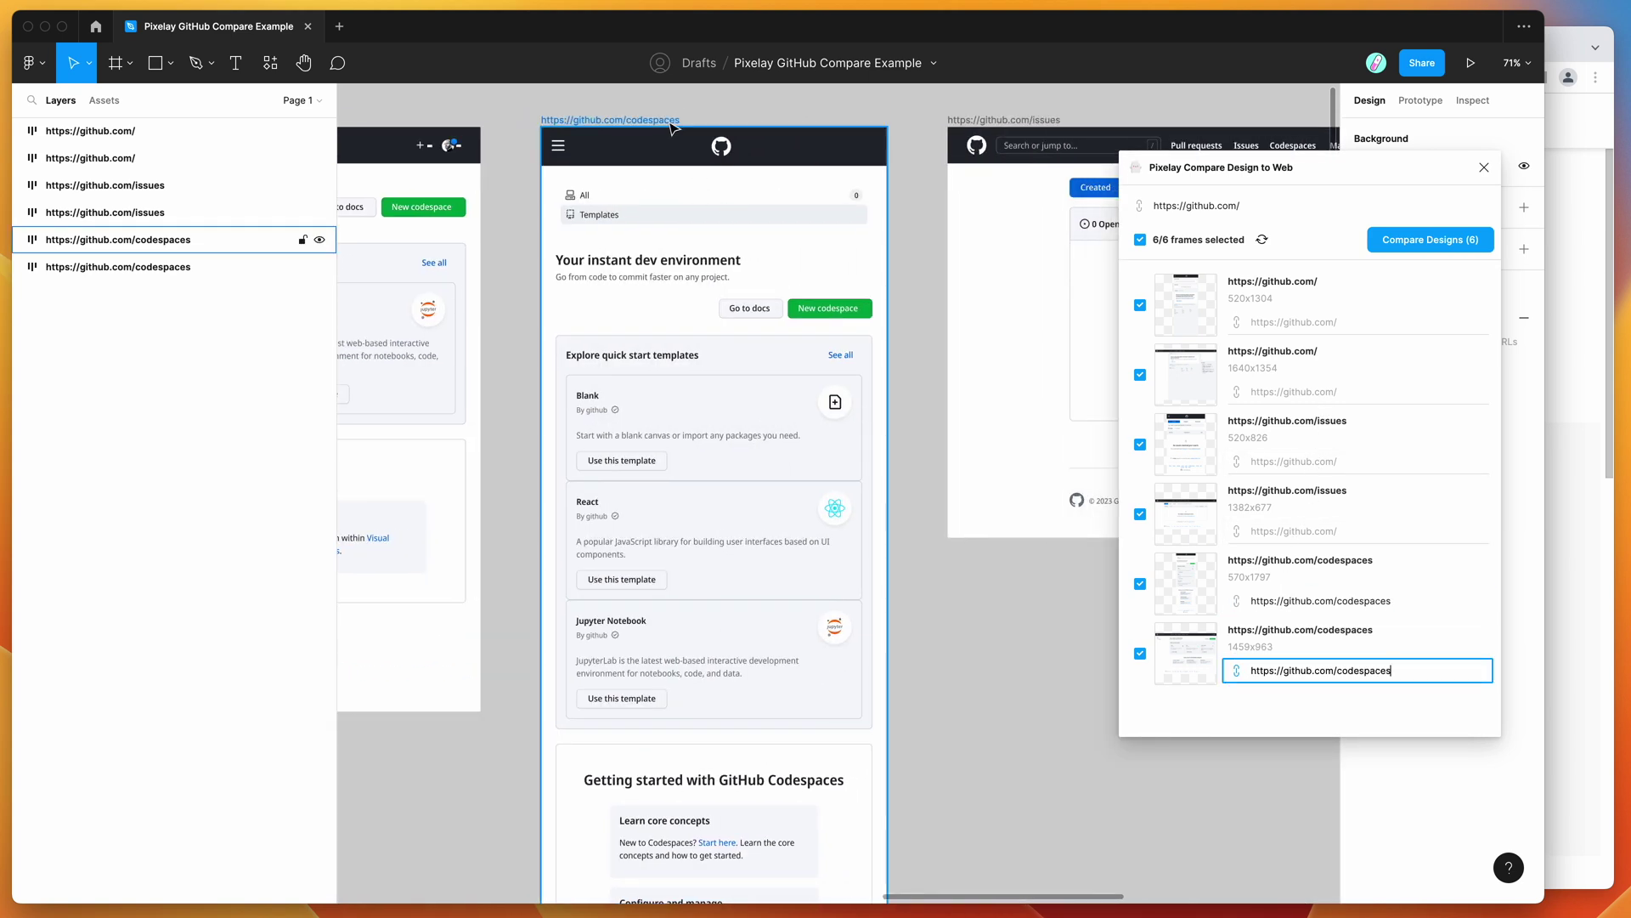
{"action": "double_click", "coordinate": [797, 116]}
{"action": "key", "text": "super+c"}
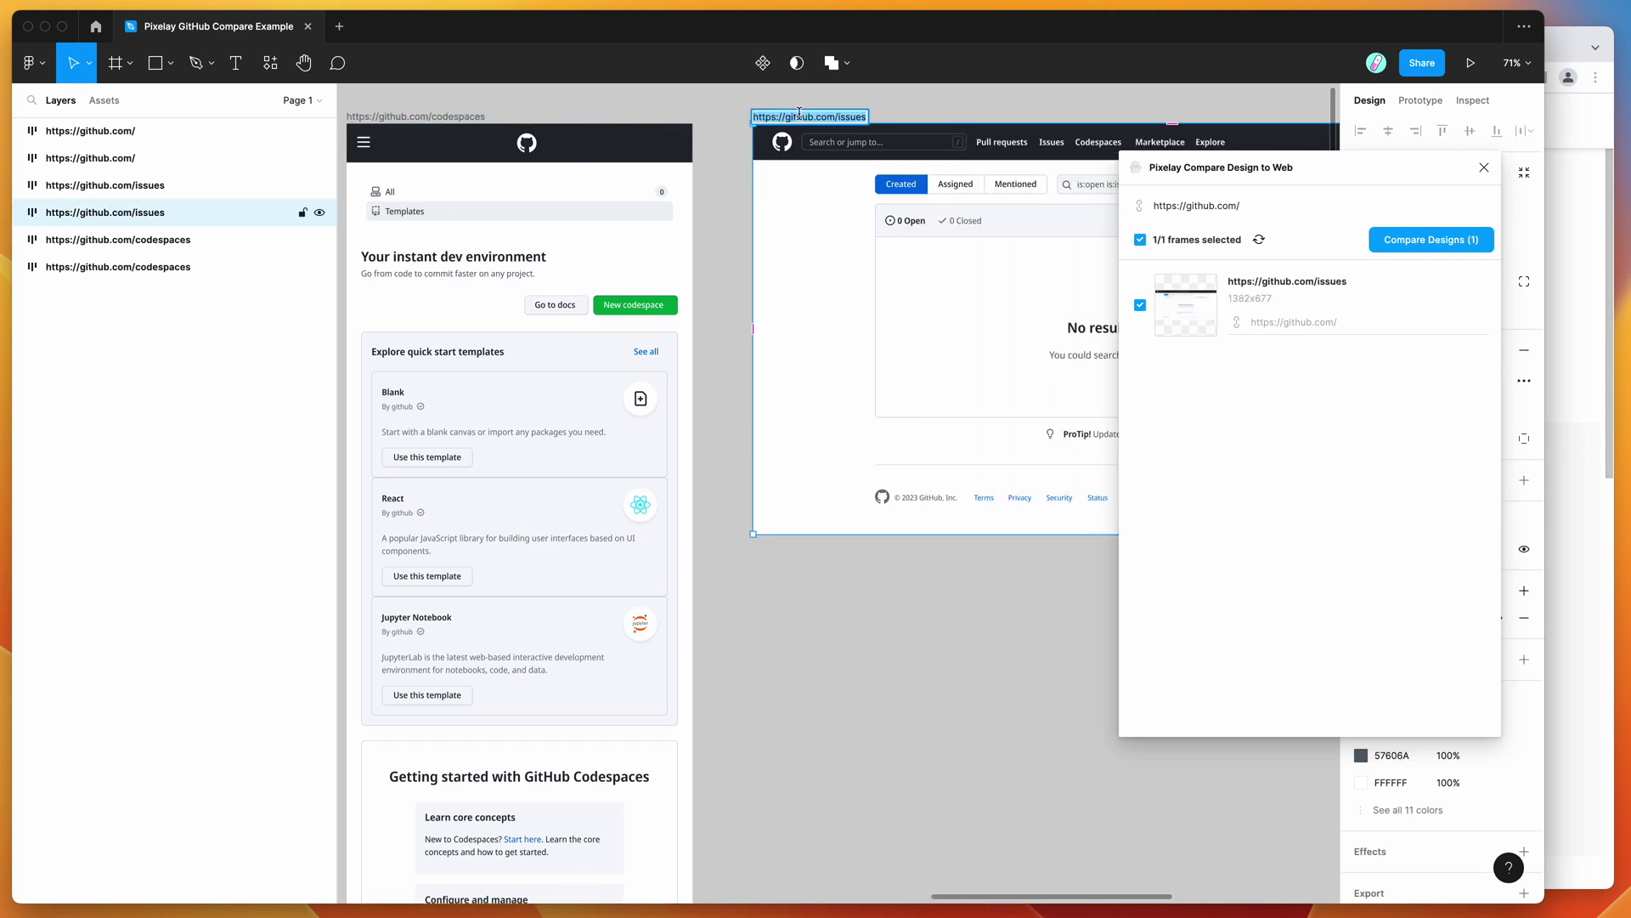
{"action": "left_click", "coordinate": [911, 114]}
{"action": "left_click", "coordinate": [1274, 528]}
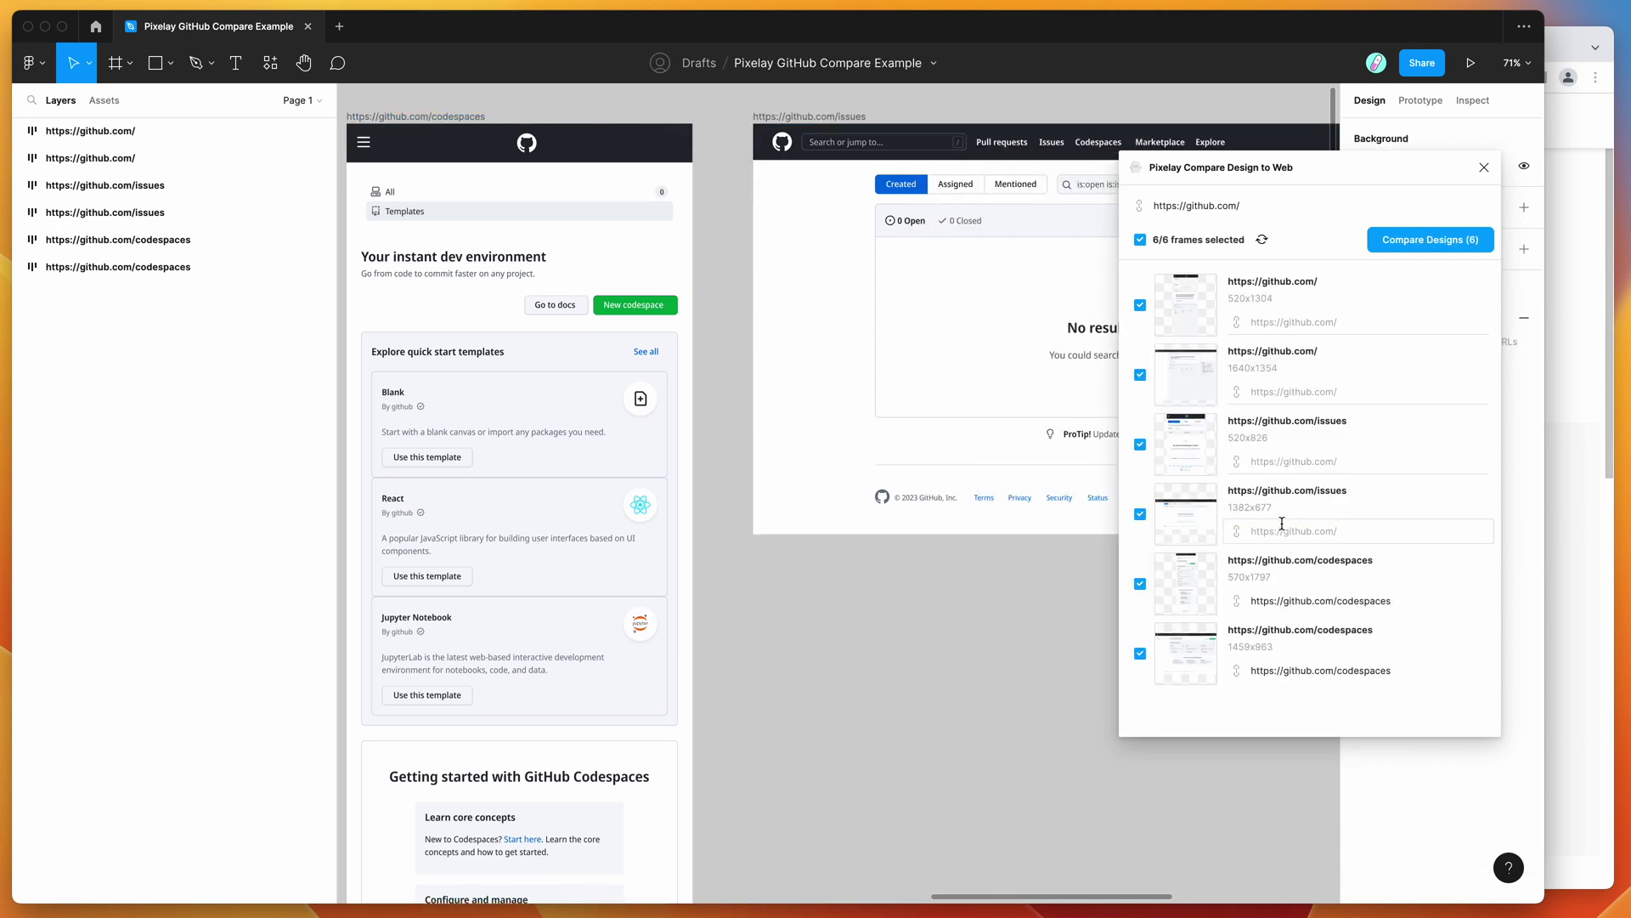
{"action": "key", "text": "super+v"}
{"action": "left_click", "coordinate": [1297, 455]}
{"action": "key", "text": "super+v"}
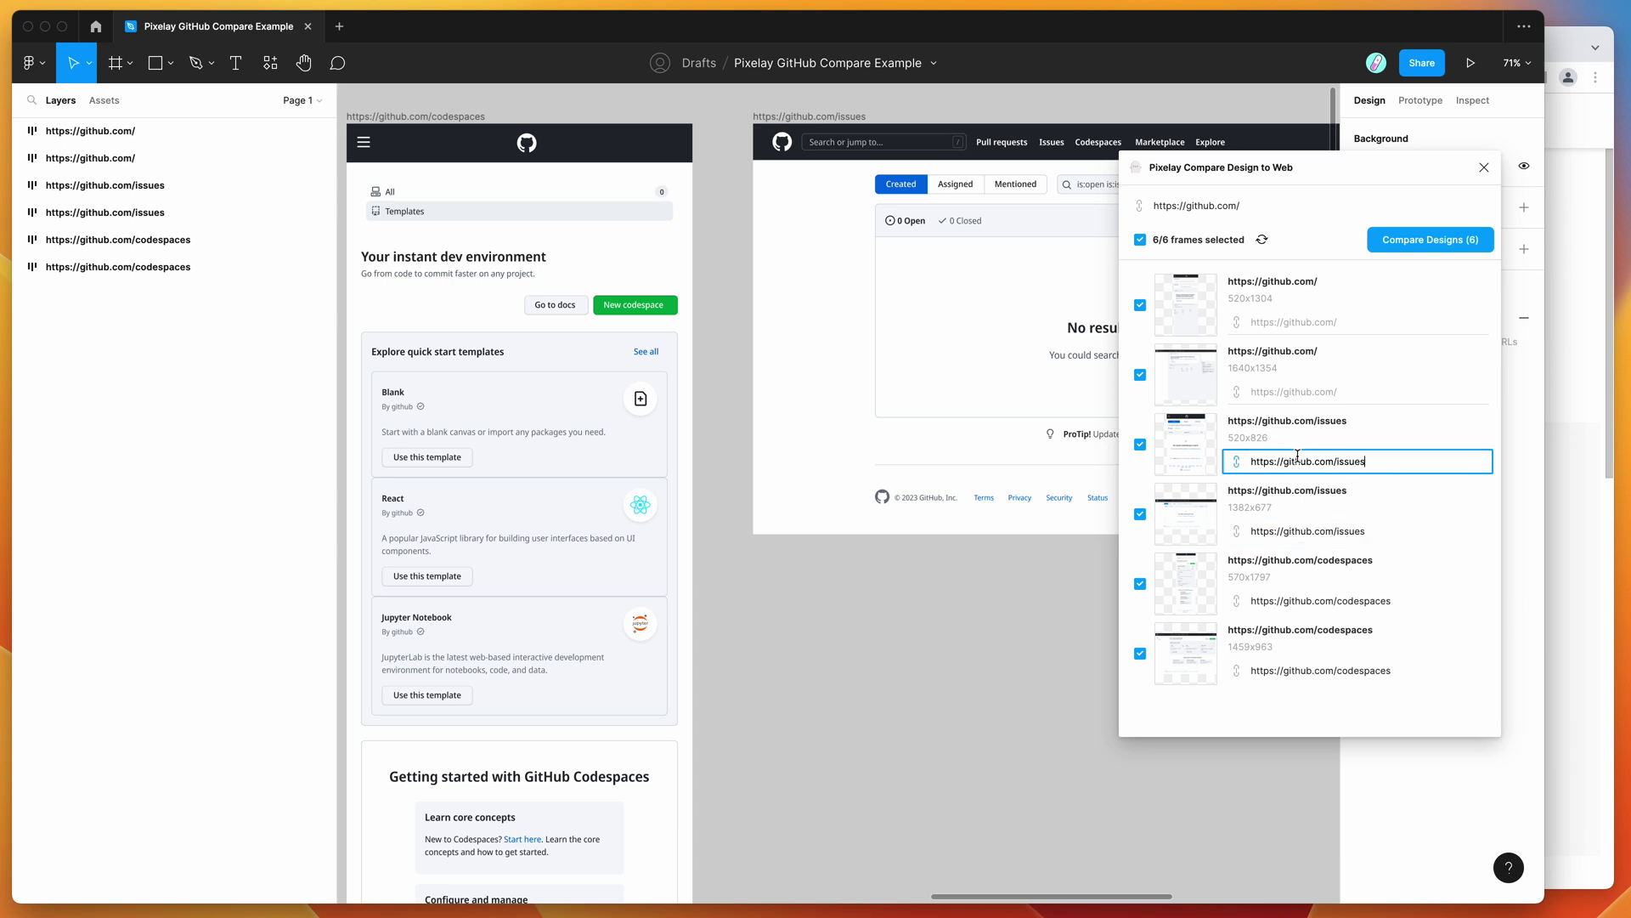
Recheck the base URL, reposition the Pixelay window and click Compare Designs (6)
{"action": "scroll", "coordinate": [981, 395], "scroll_direction": "right", "scroll_amount": 1}
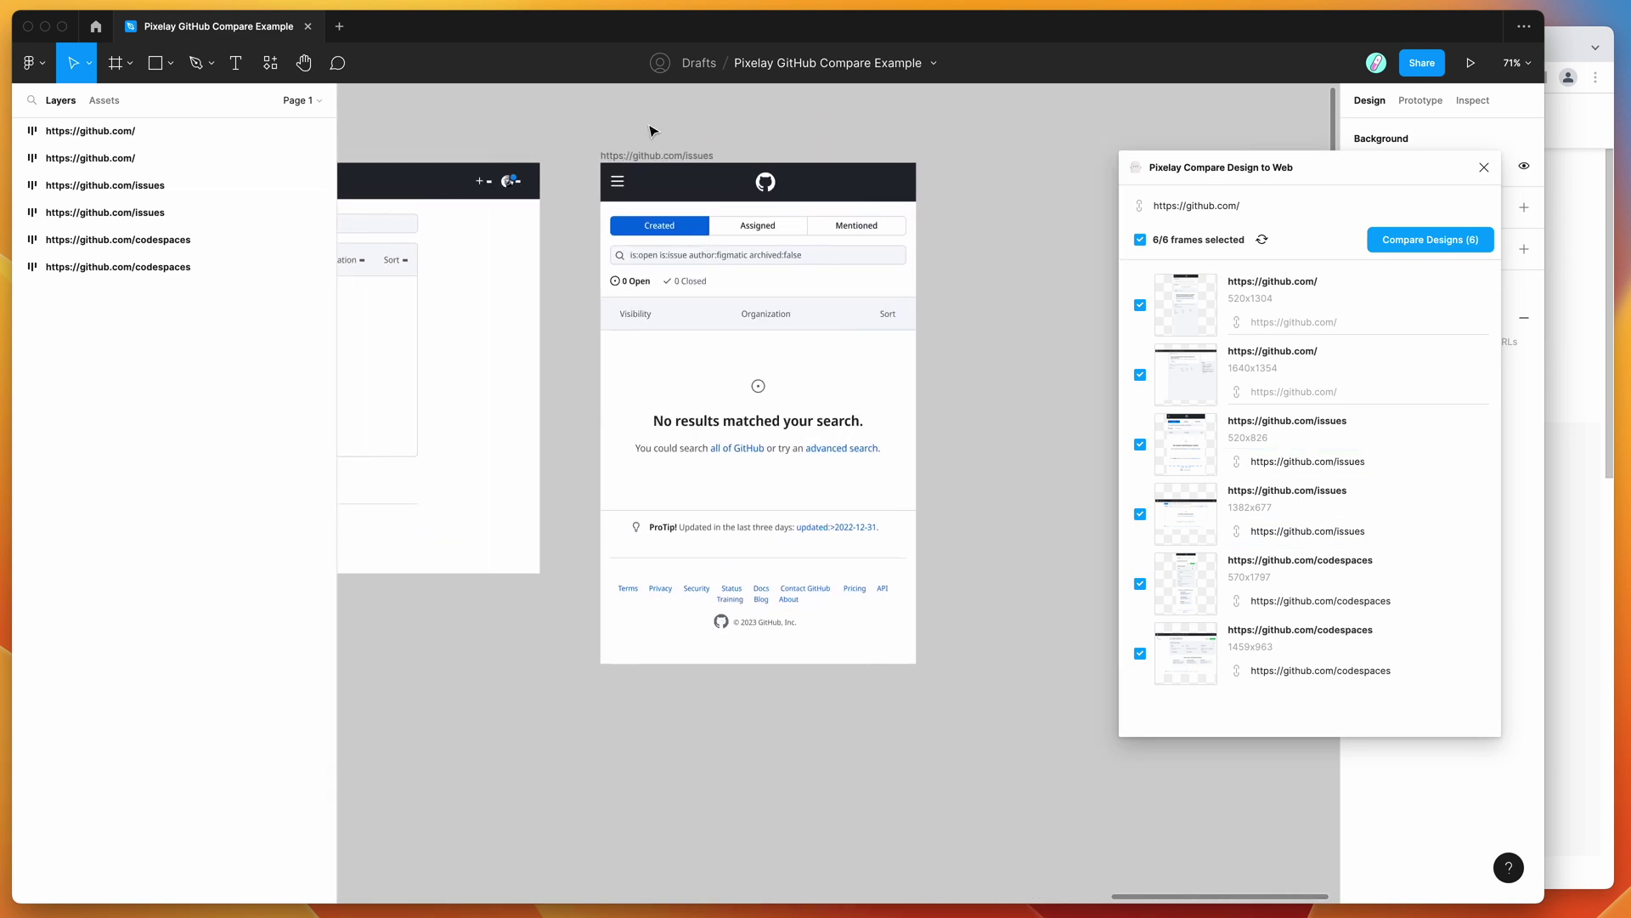
{"action": "left_click", "coordinate": [654, 156]}
{"action": "left_click", "coordinate": [649, 138]}
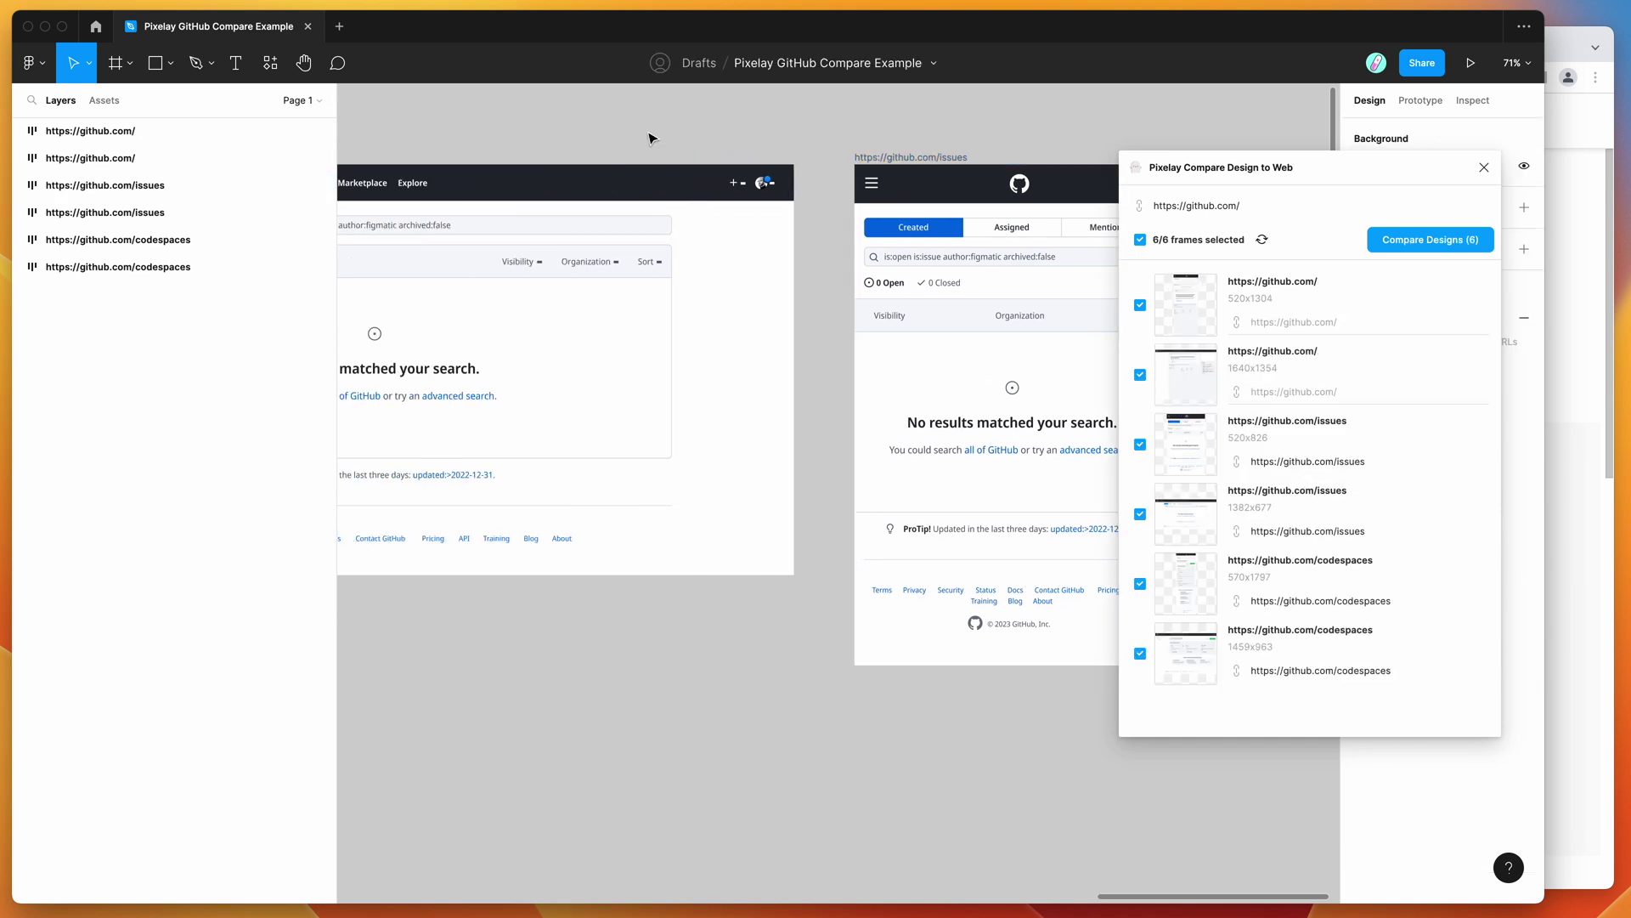
{"action": "left_click", "coordinate": [1287, 206]}
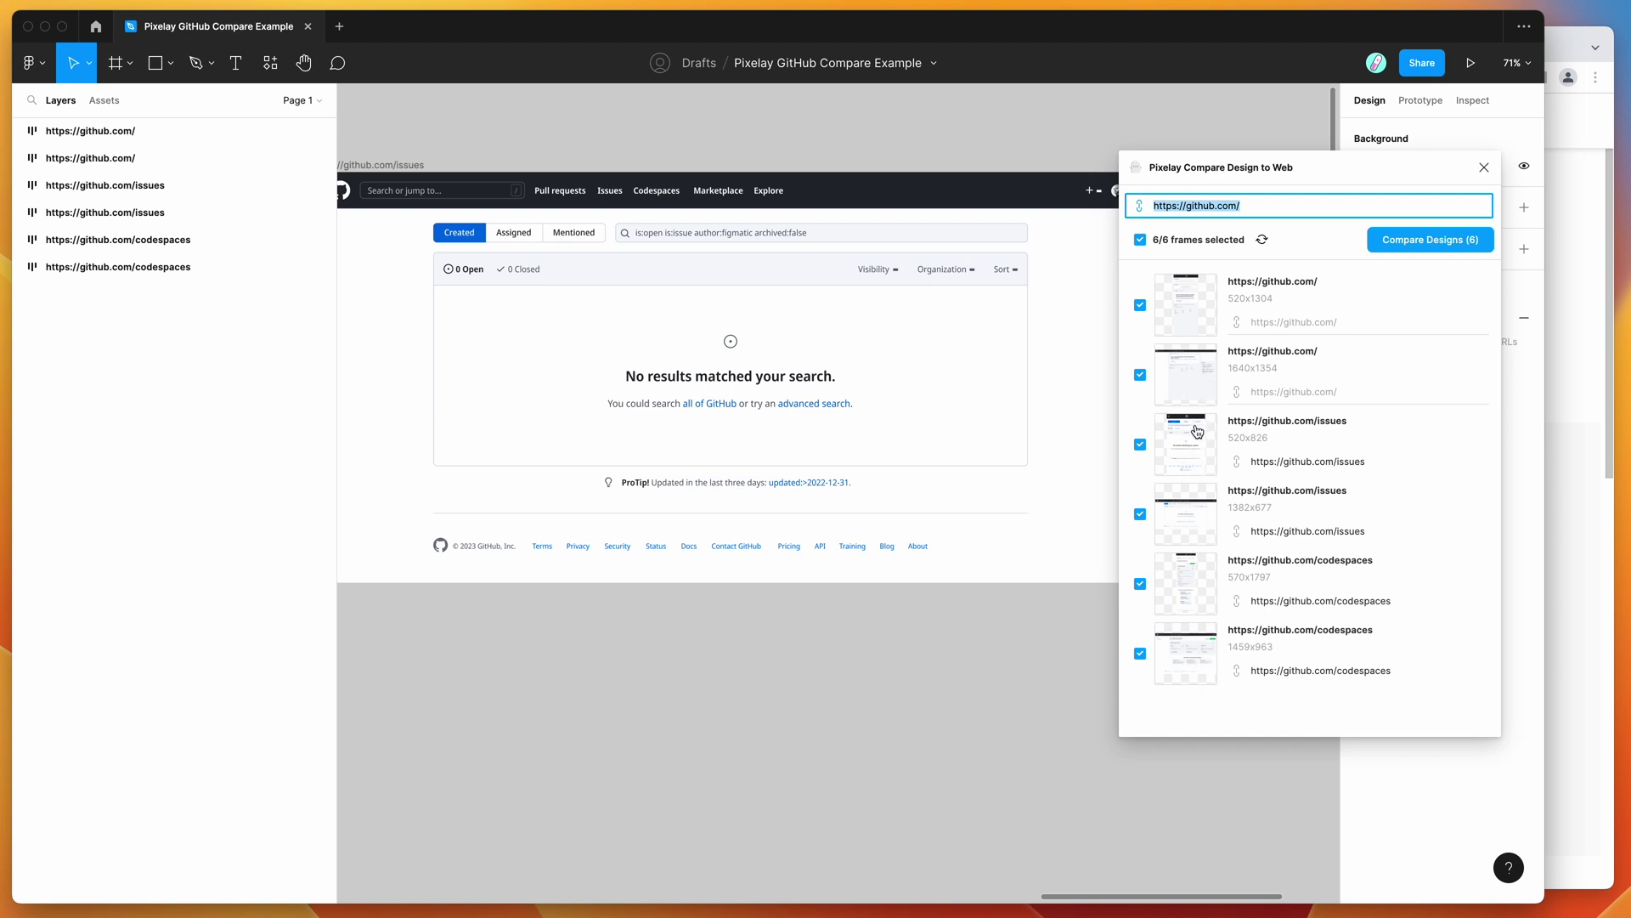
{"action": "left_click", "coordinate": [1250, 208]}
{"action": "left_click_drag", "start_coordinate": [1282, 176], "coordinate": [1231, 142]}
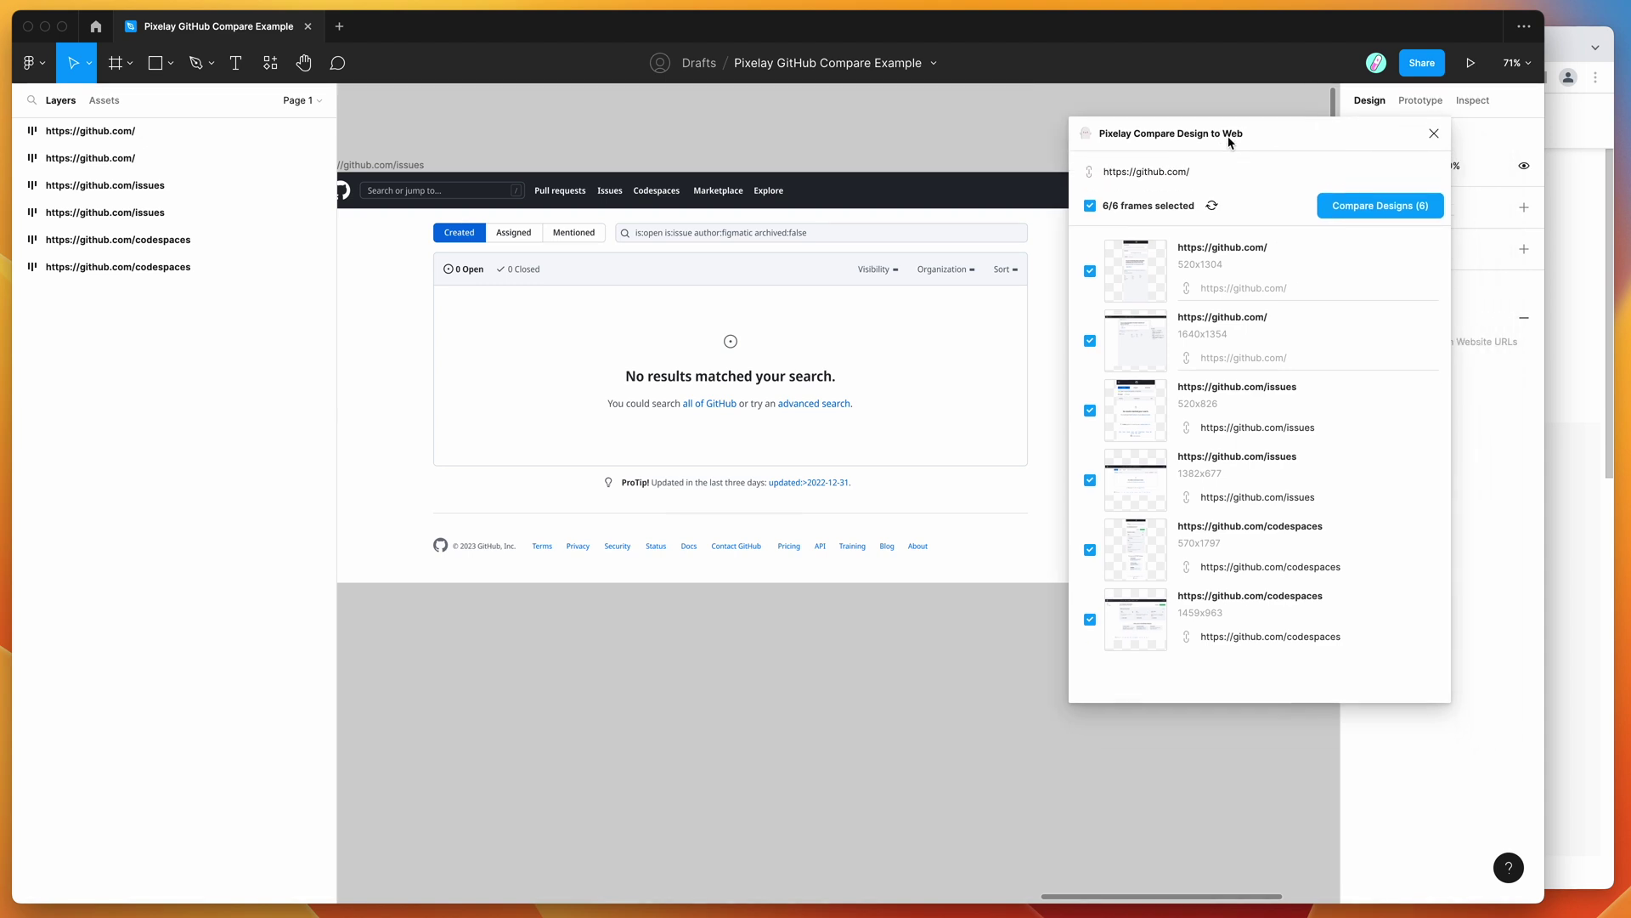
{"action": "left_click", "coordinate": [1351, 210]}
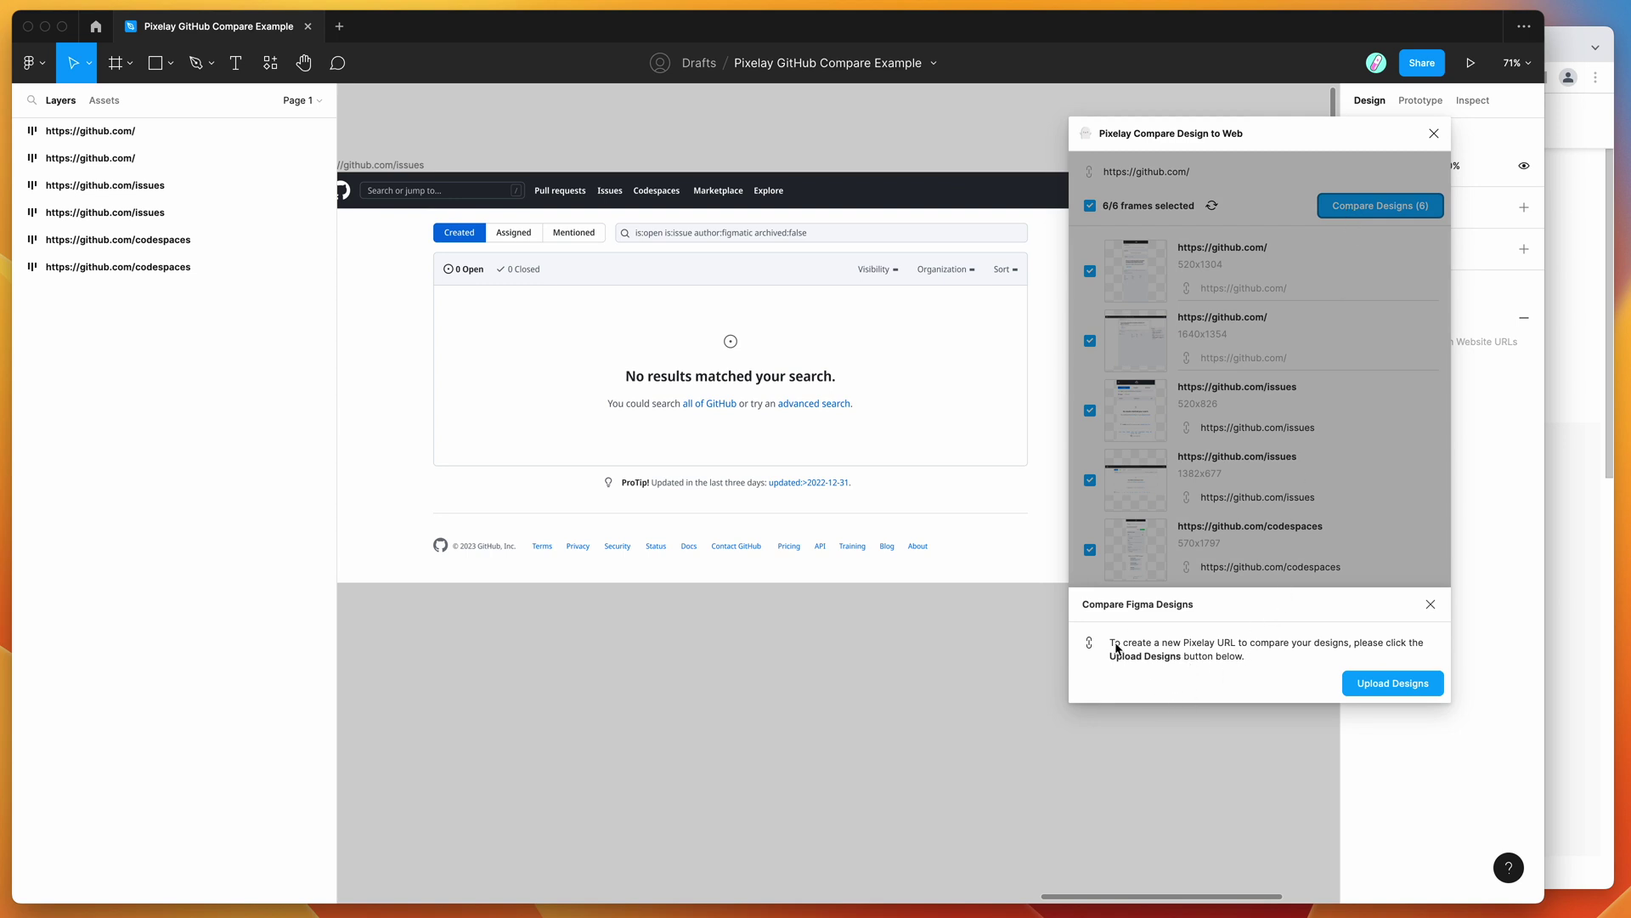
Upload all six designs to Pixelay and follow the link to the Pixelay for Figma extension
{"action": "scroll", "coordinate": [854, 639], "scroll_direction": "right", "scroll_amount": 2}
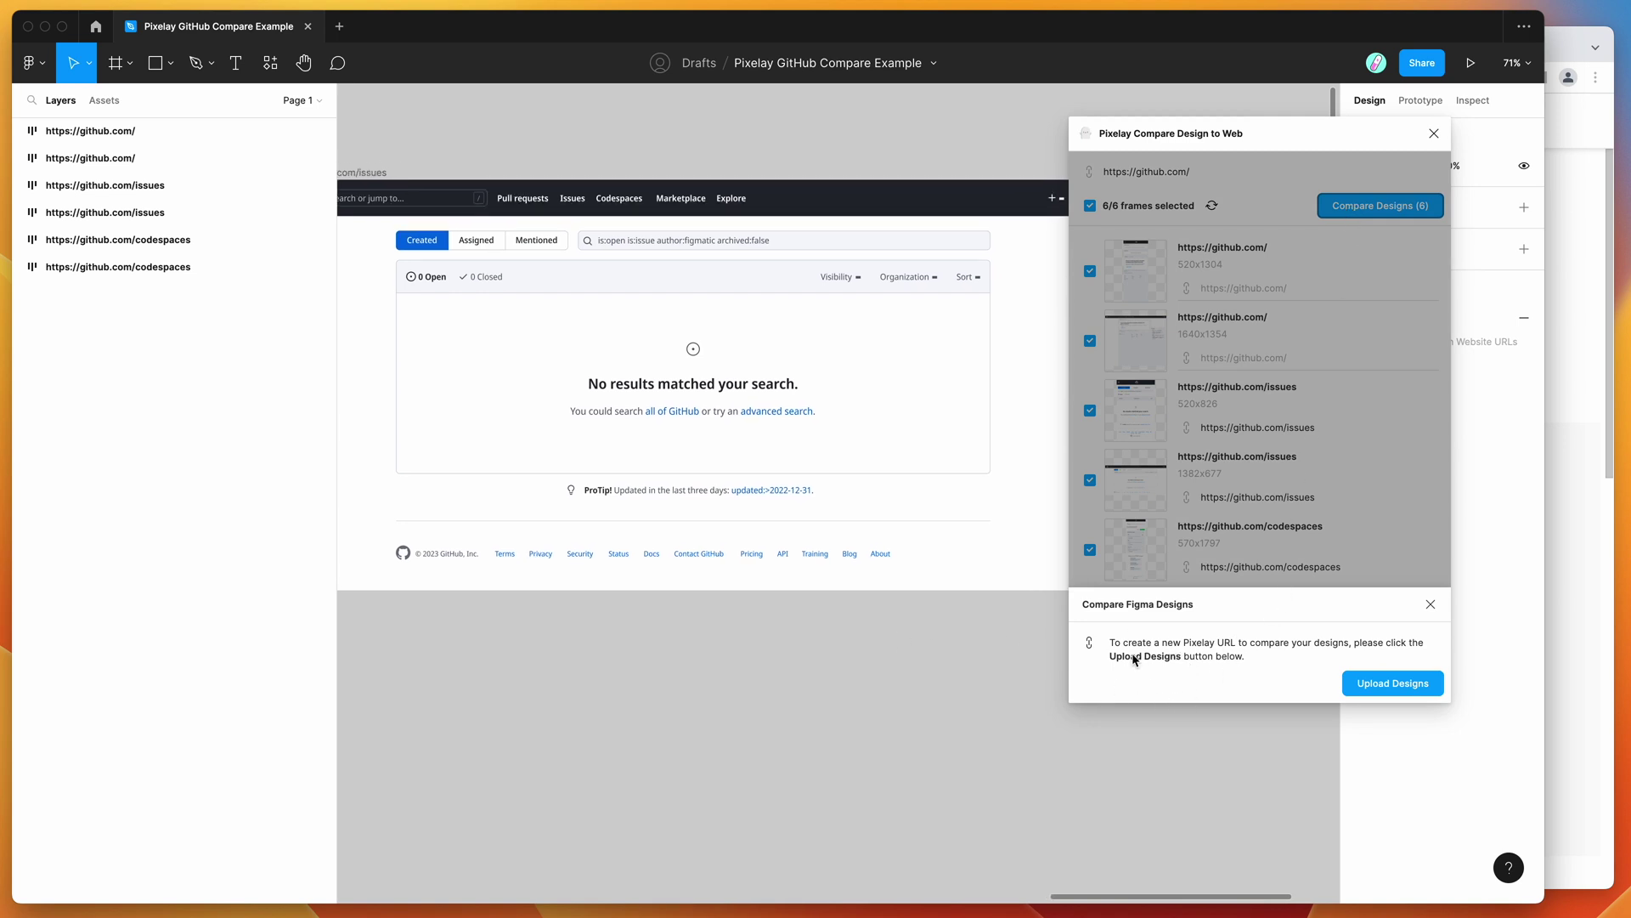
{"action": "left_click", "coordinate": [1383, 685]}
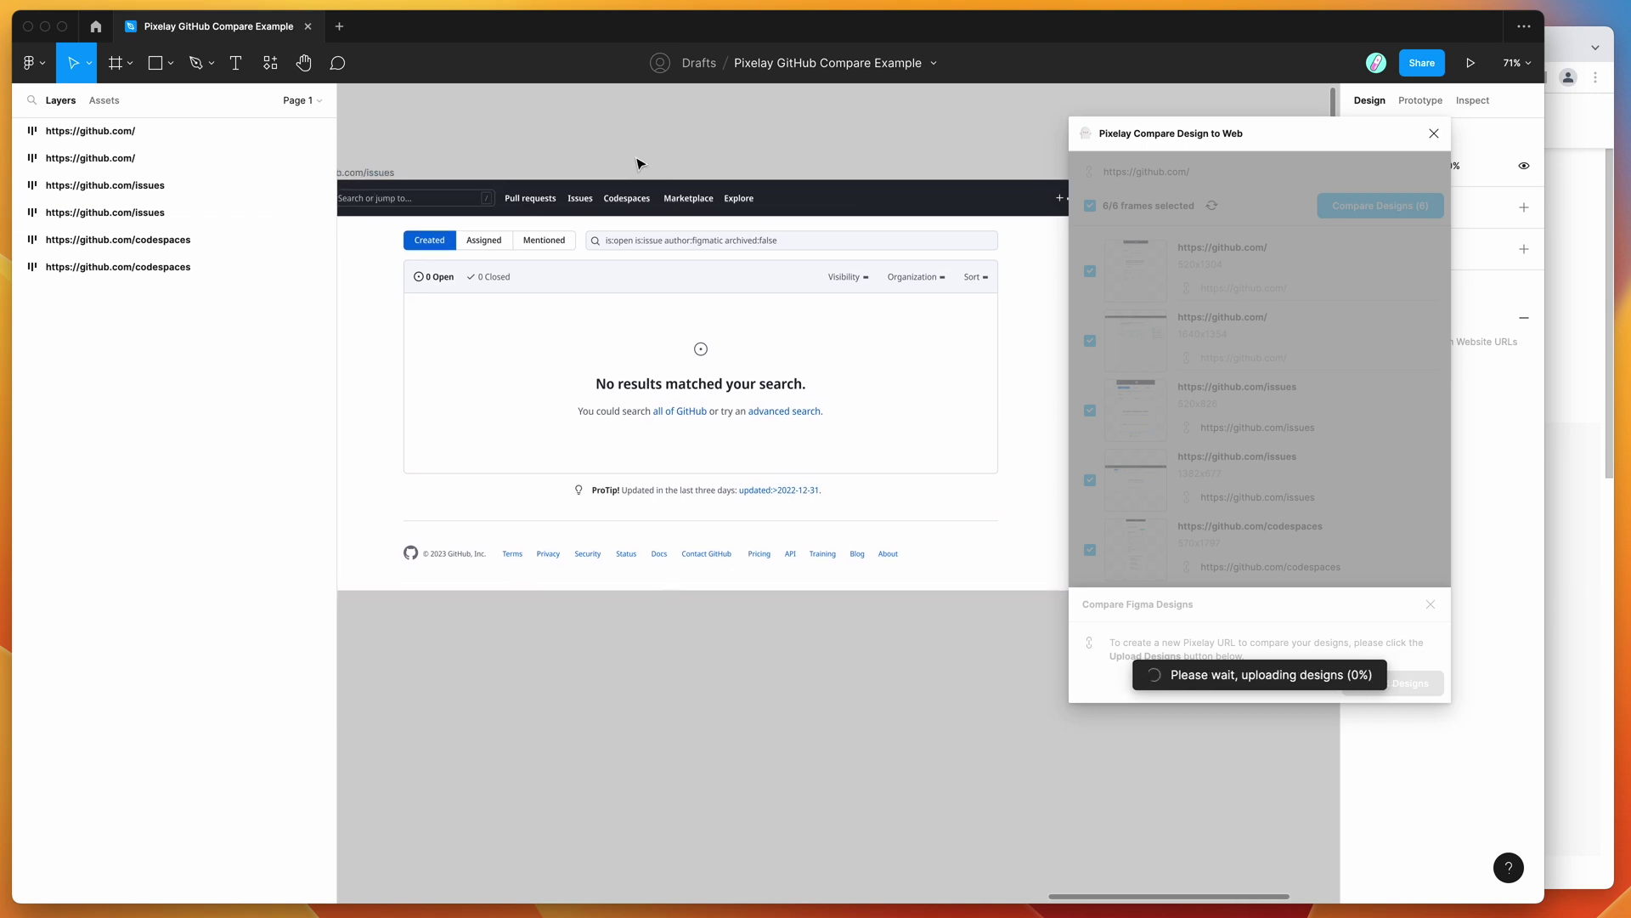
{"action": "scroll", "coordinate": [641, 163], "scroll_direction": "down", "scroll_amount": 1}
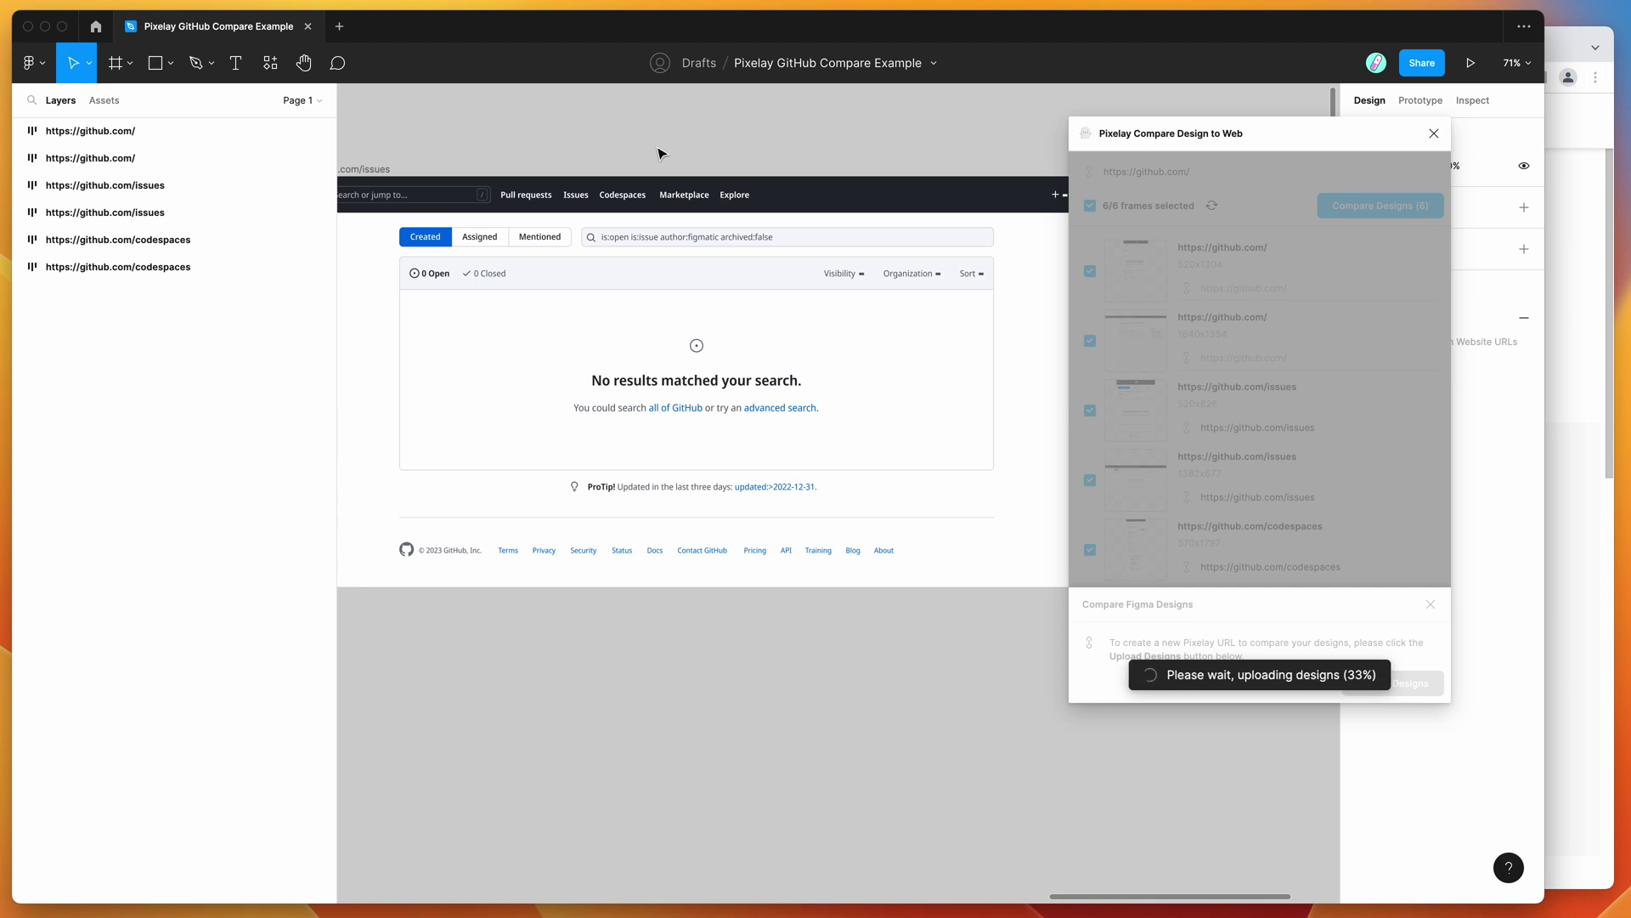
{"action": "scroll", "coordinate": [715, 150], "scroll_direction": "left", "scroll_amount": 6}
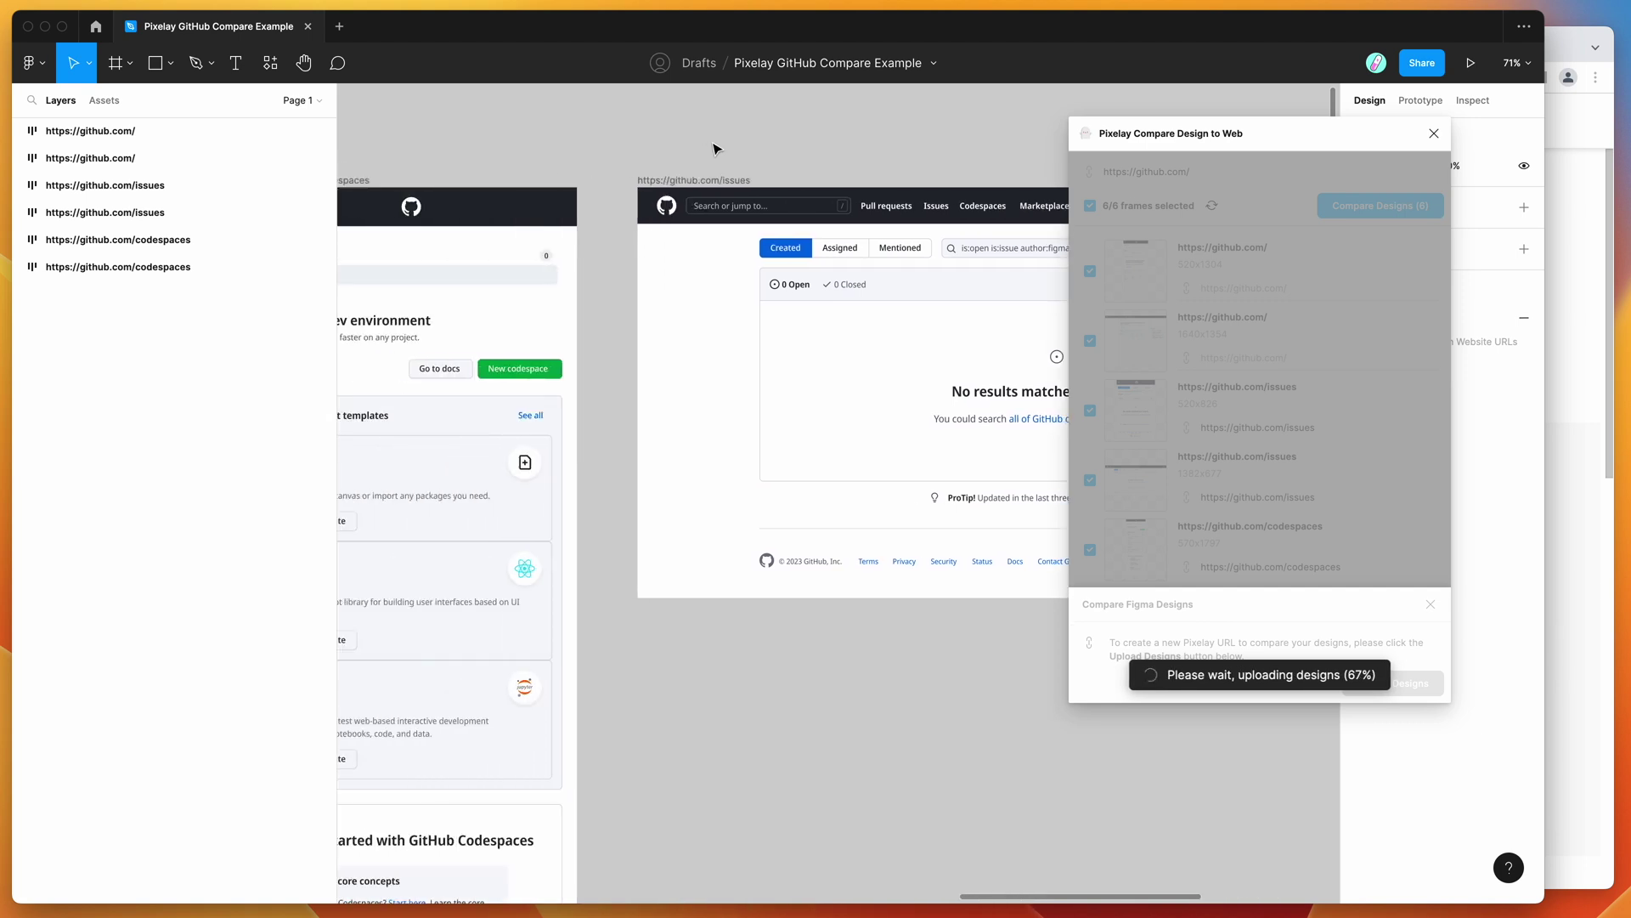
{"action": "scroll", "coordinate": [648, 168], "scroll_direction": "left", "scroll_amount": 10}
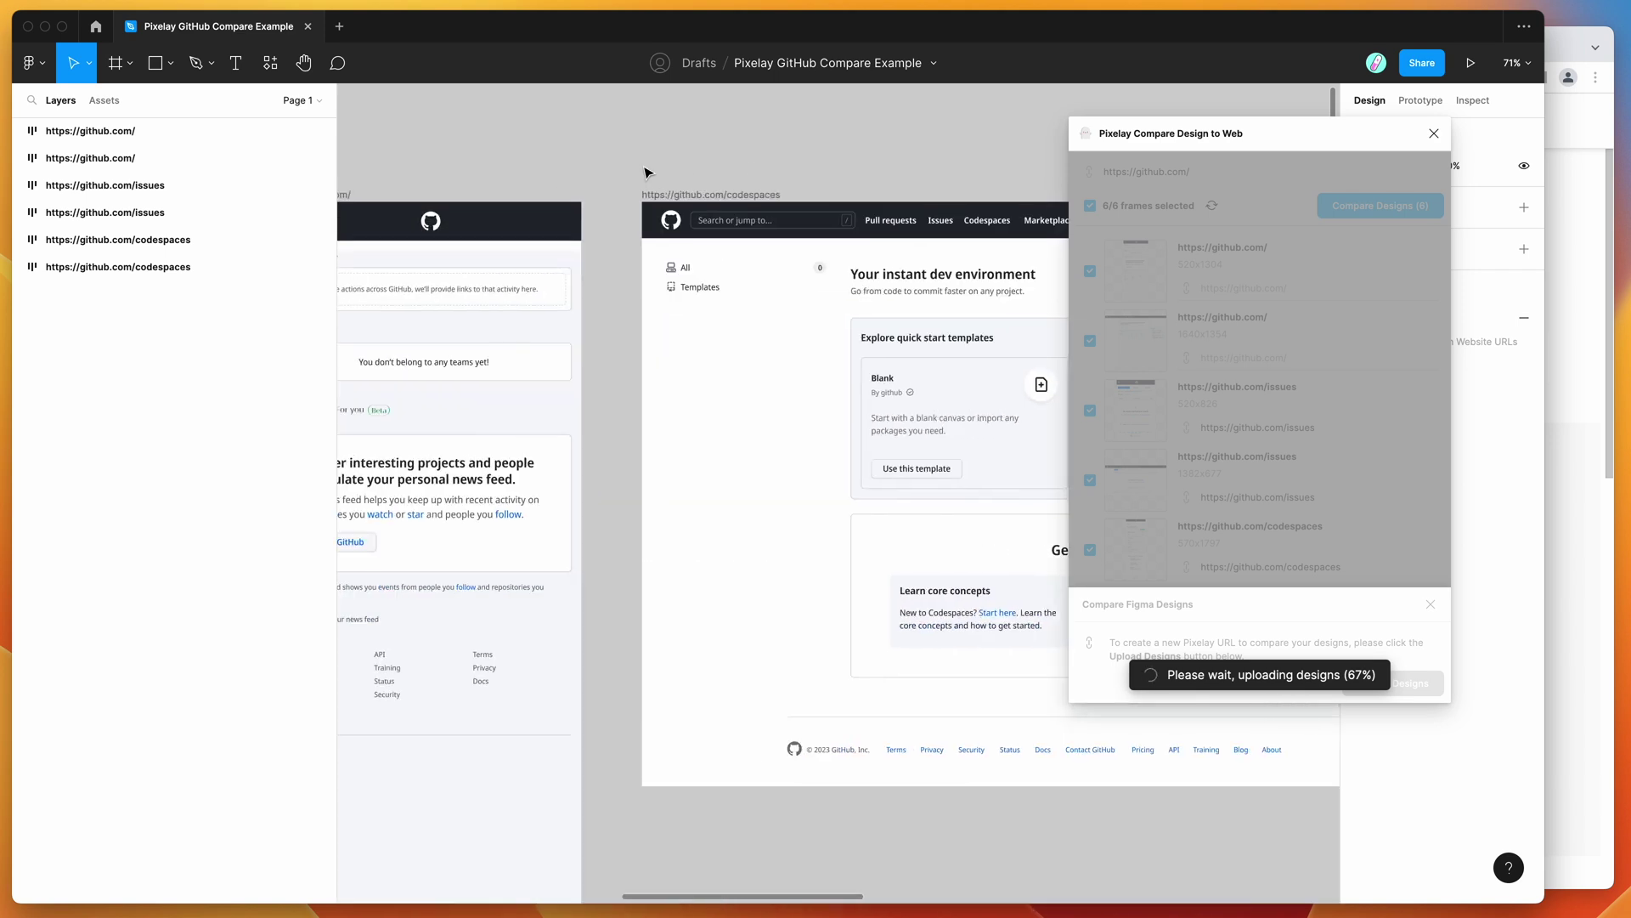
{"action": "scroll", "coordinate": [649, 172], "scroll_direction": "left", "scroll_amount": 12}
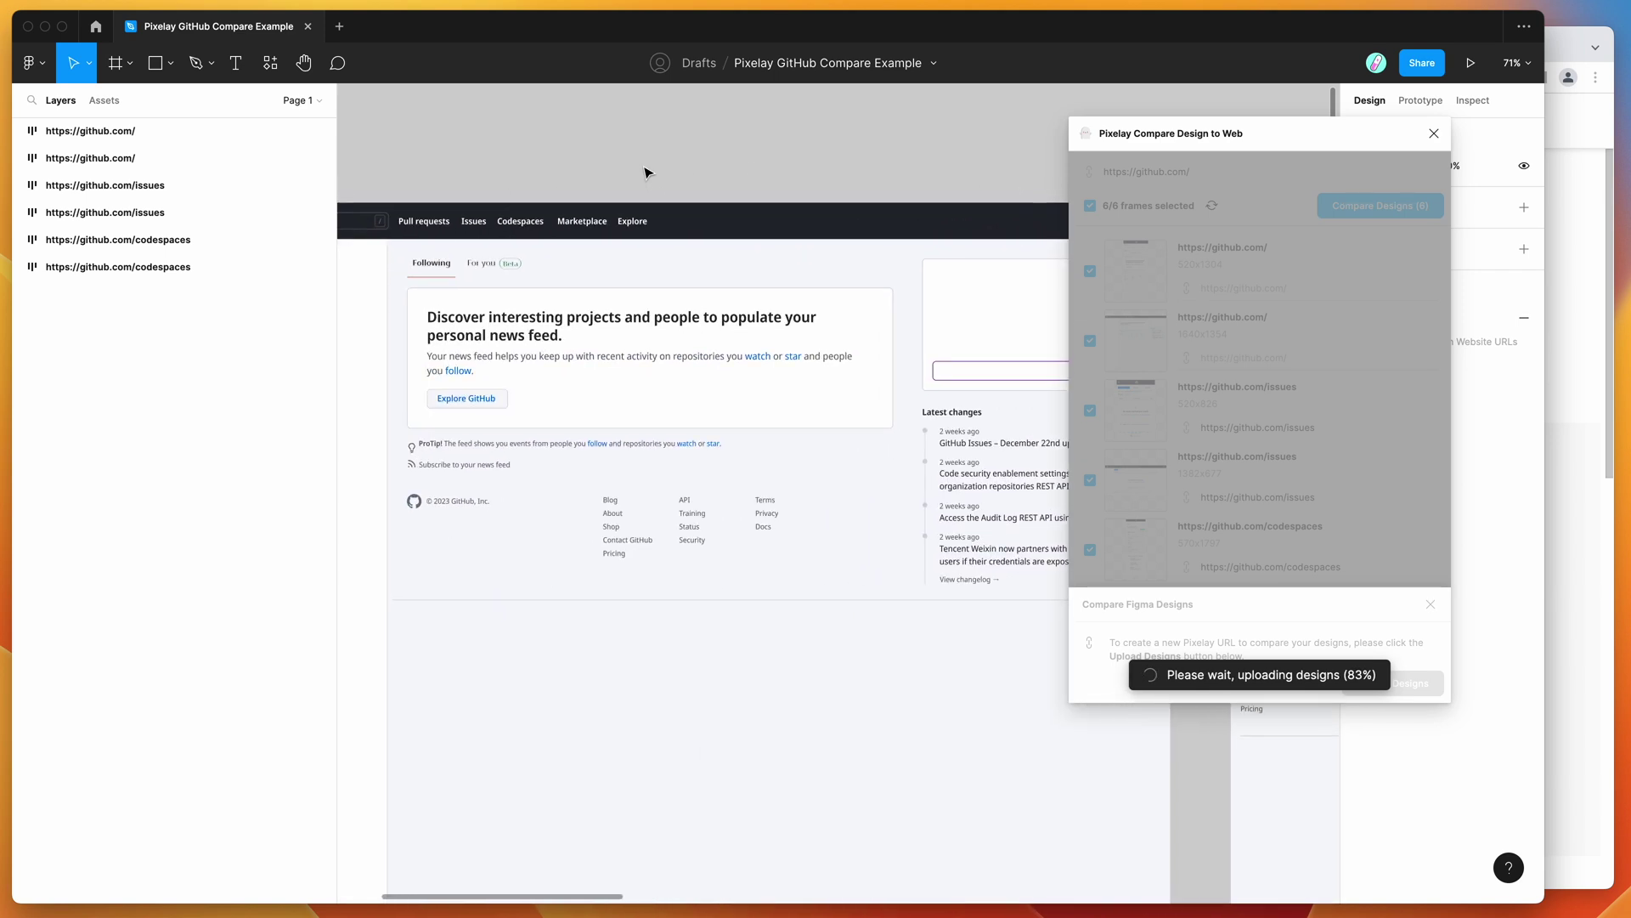
{"action": "scroll", "coordinate": [648, 173], "scroll_direction": "left", "scroll_amount": 8}
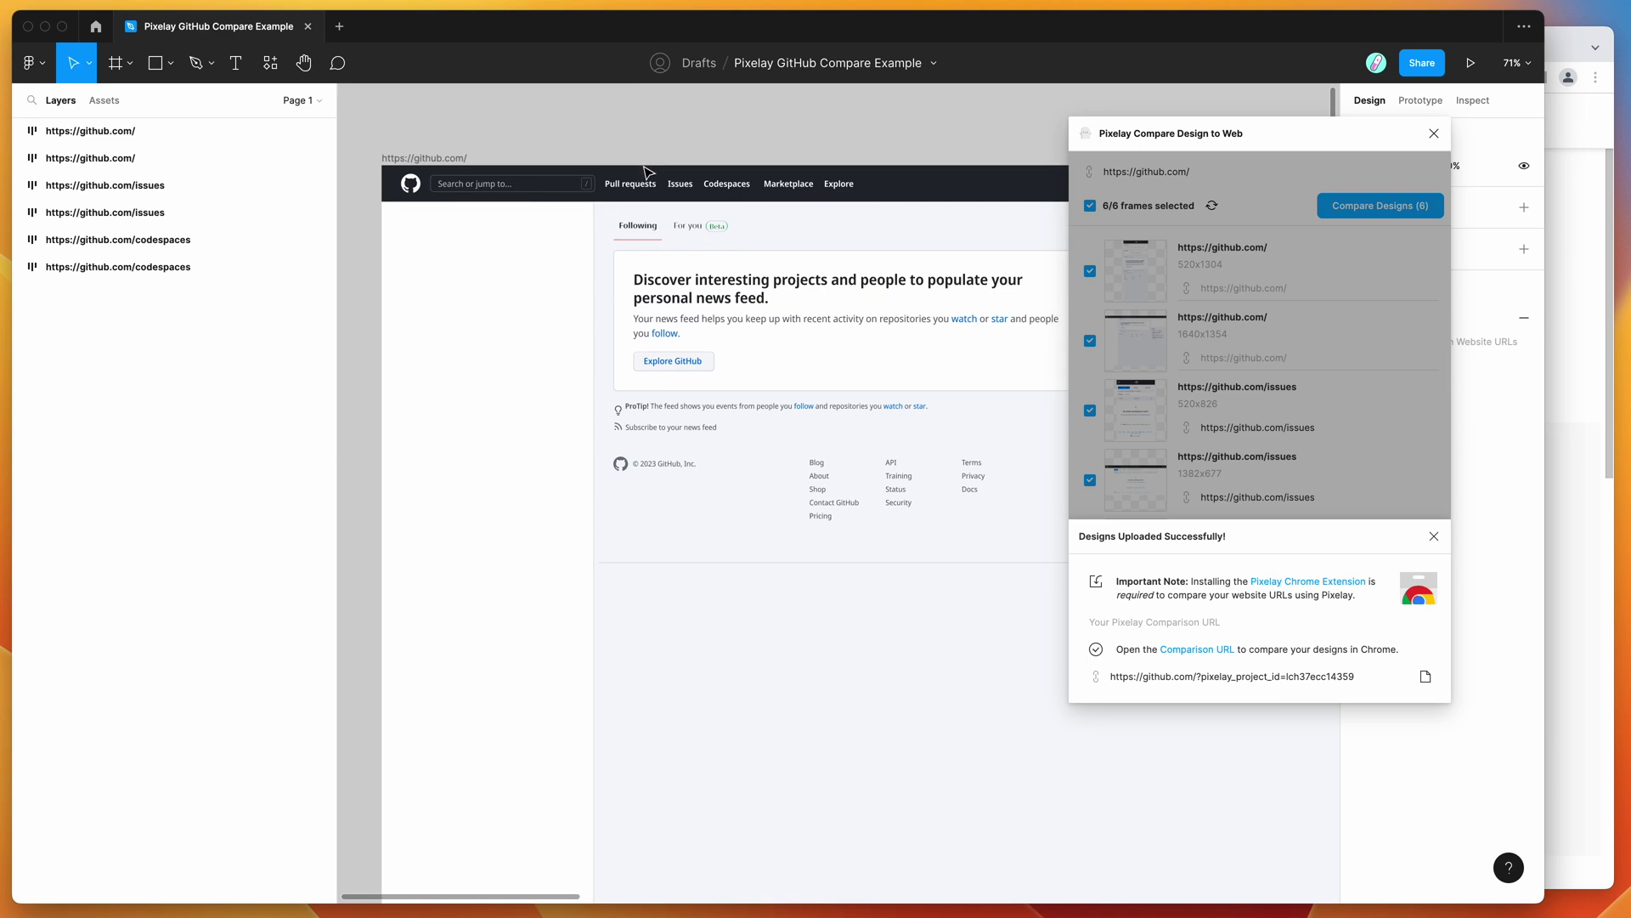
{"action": "left_click_drag", "start_coordinate": [1360, 134], "coordinate": [1370, 120]}
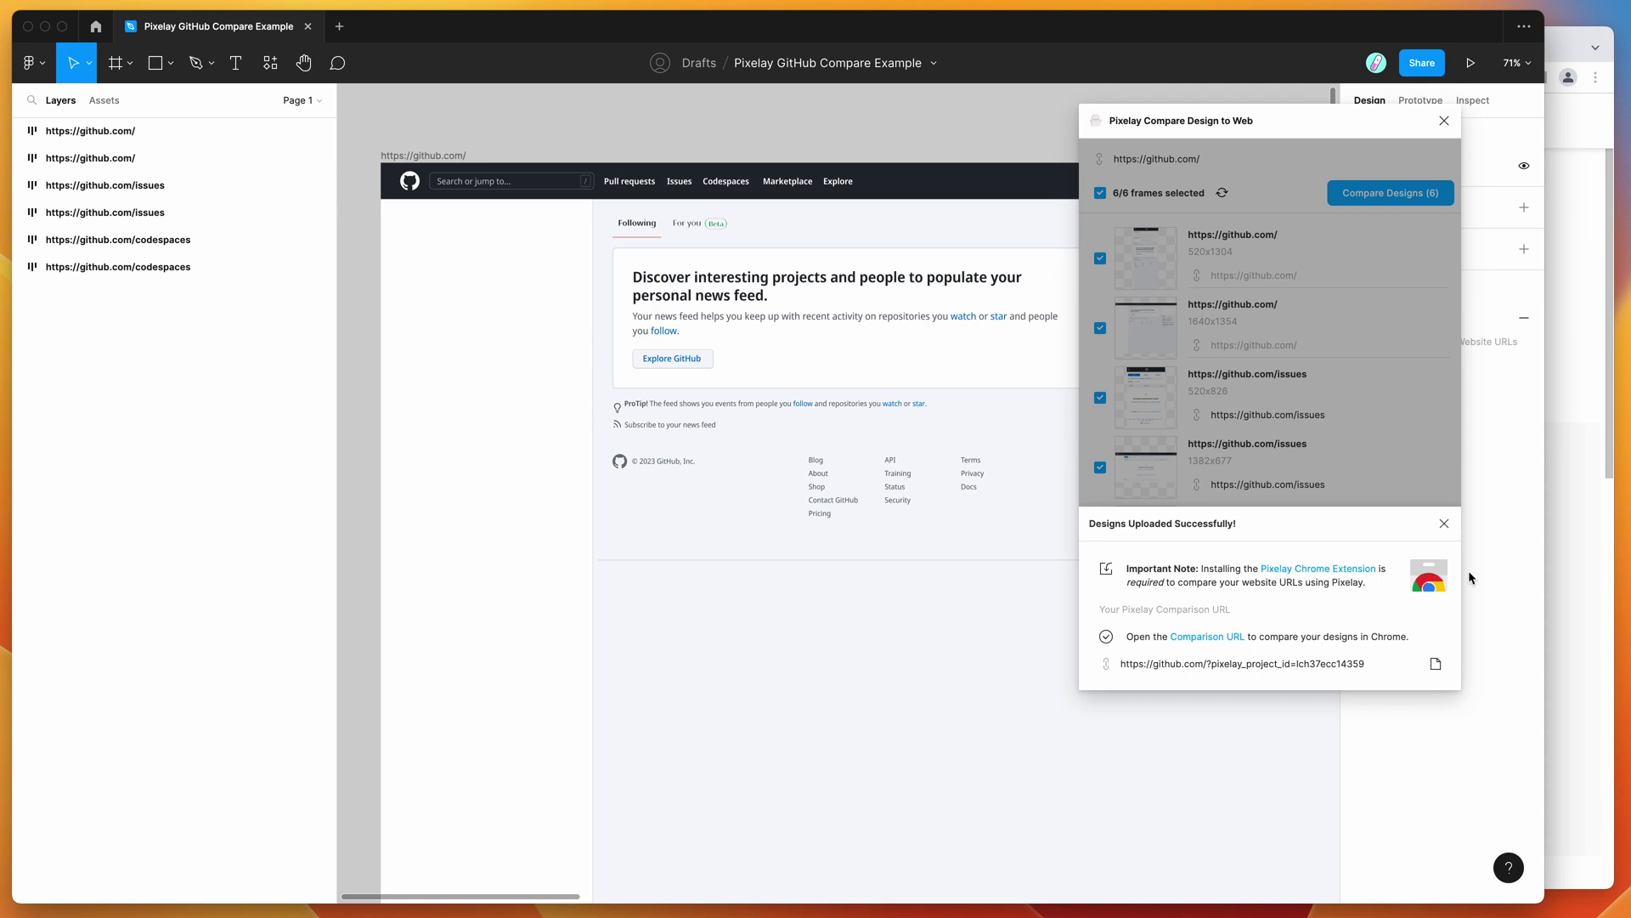
{"action": "left_click", "coordinate": [1578, 593]}
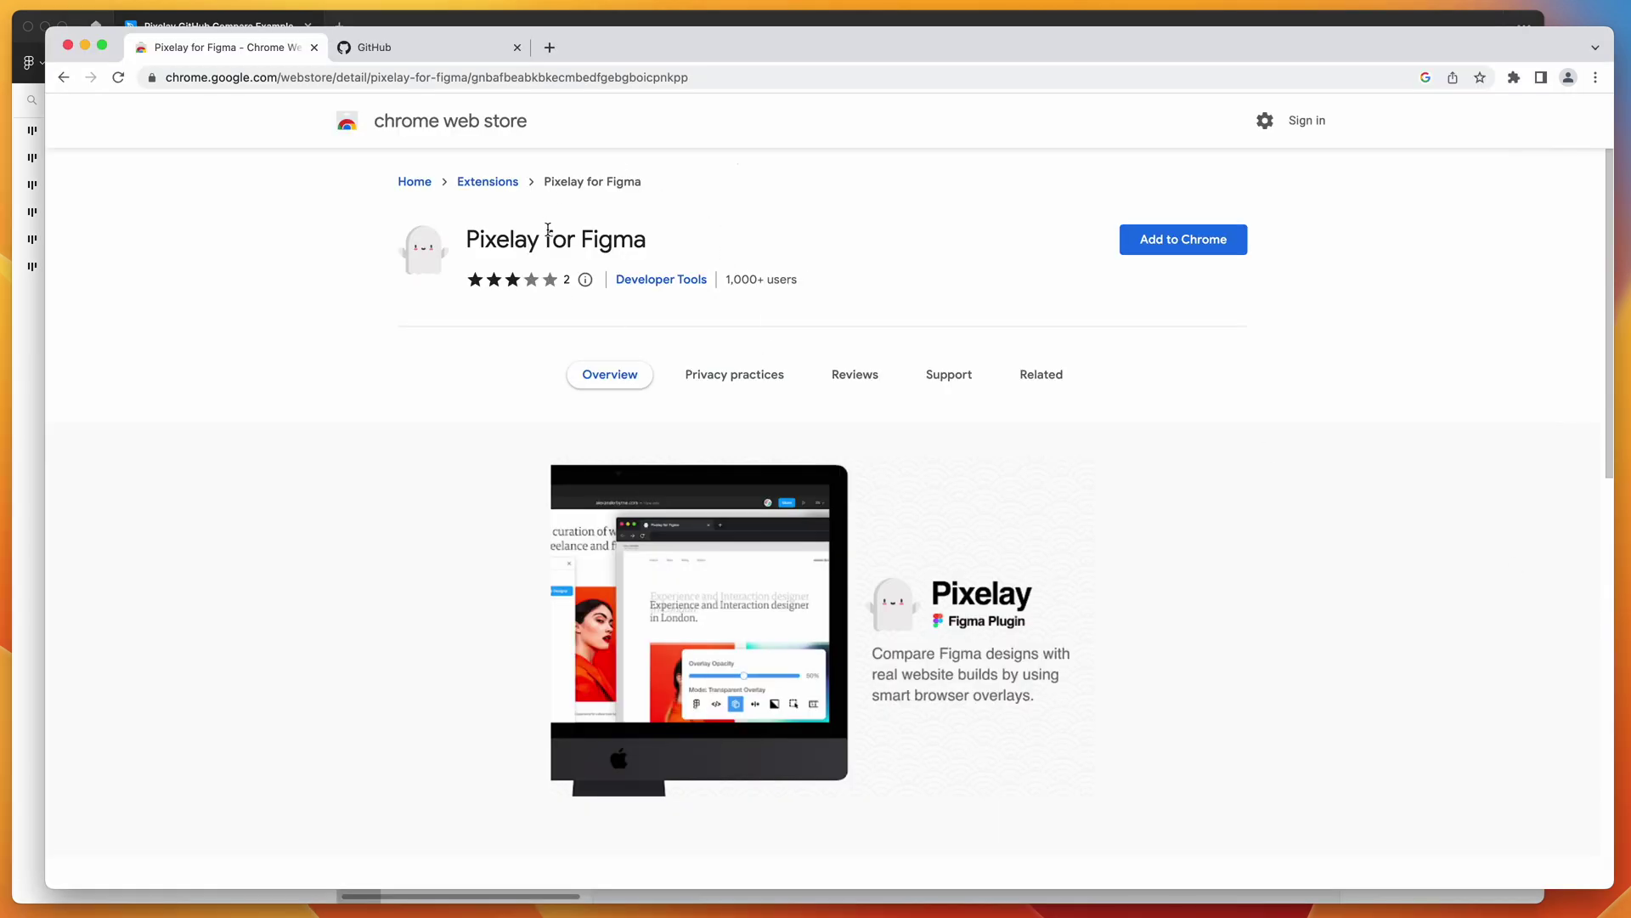
Install Pixelay for Figma with Add to Chrome > Add extension, then return to Figma
{"action": "left_click_drag", "start_coordinate": [468, 229], "coordinate": [705, 227]}
{"action": "left_click", "coordinate": [705, 227]}
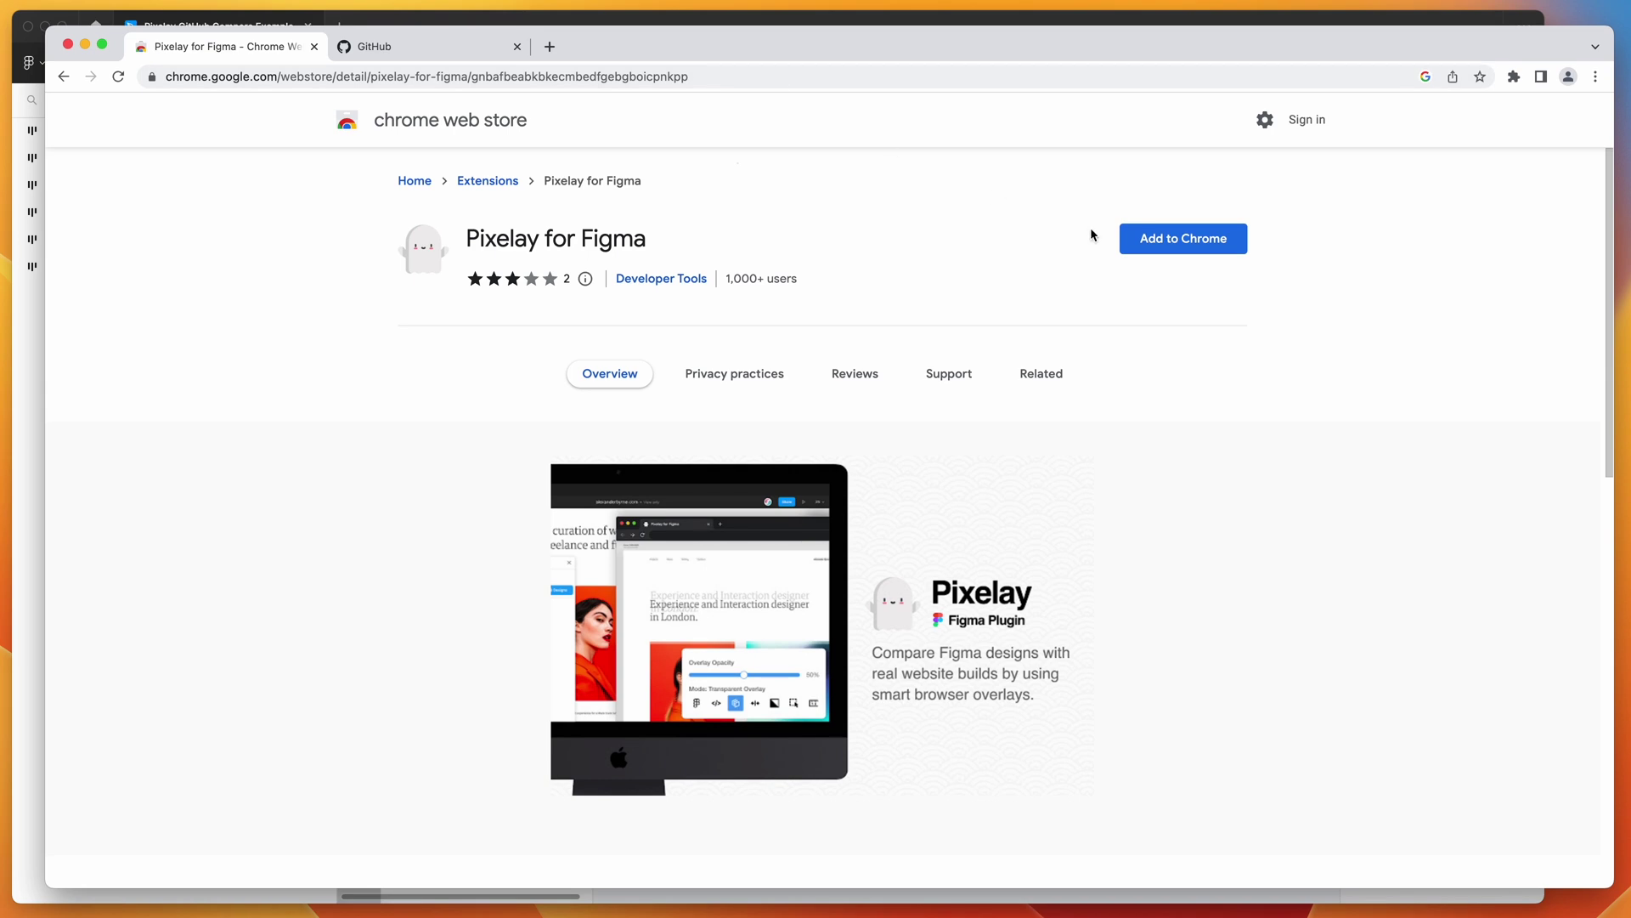
{"action": "left_click", "coordinate": [1169, 241]}
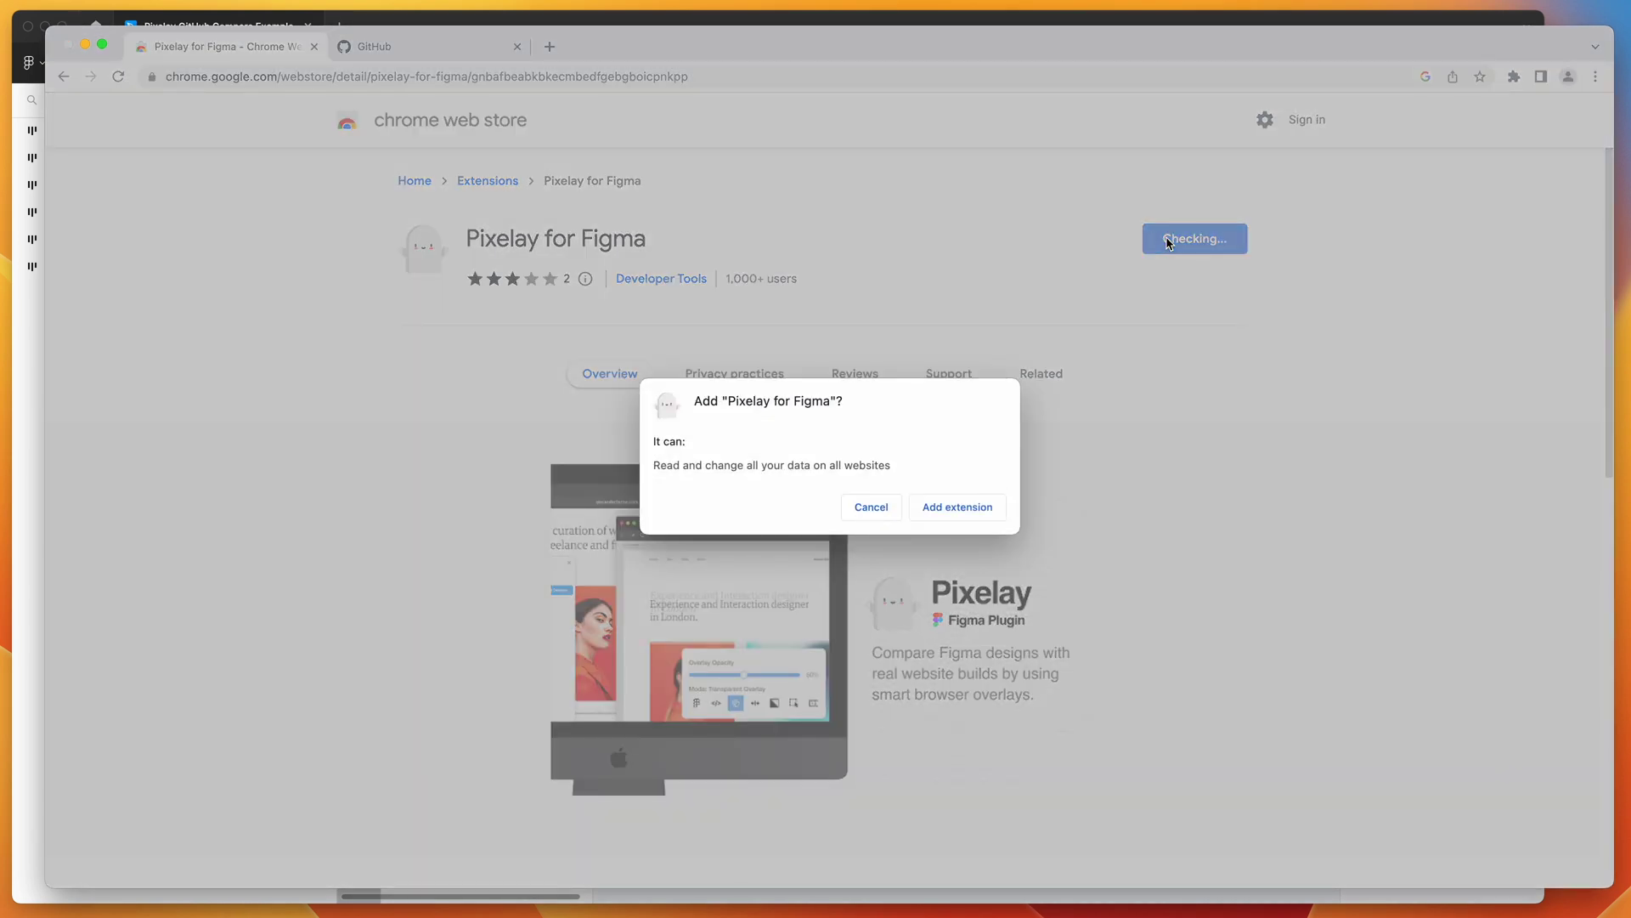
{"action": "left_click", "coordinate": [942, 510]}
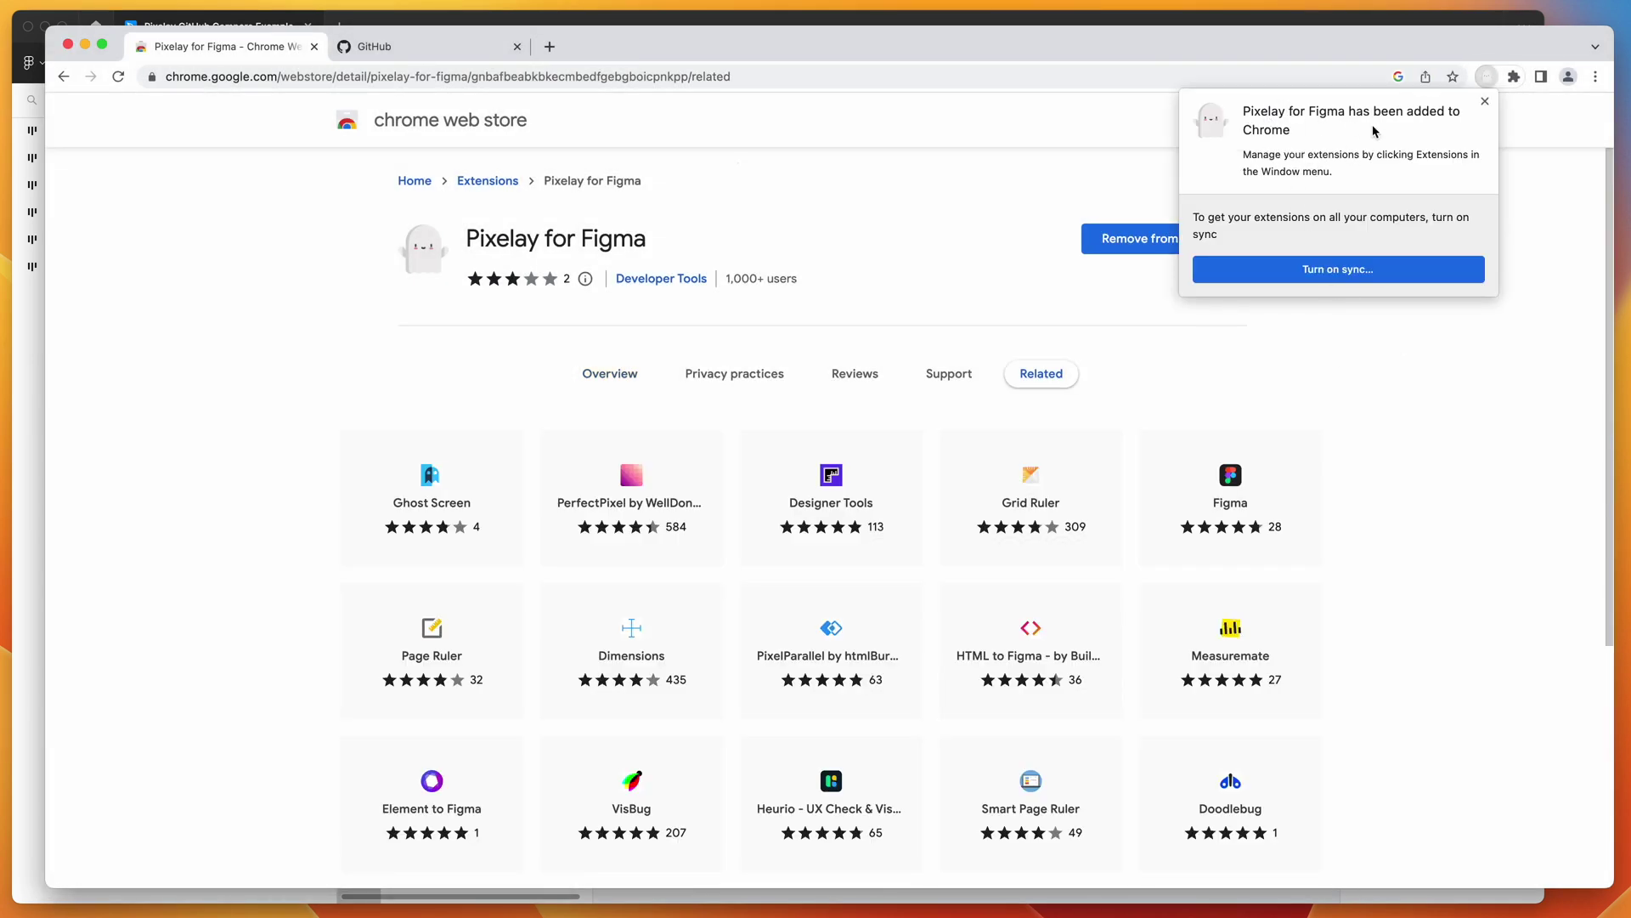
{"action": "left_click", "coordinate": [1485, 102]}
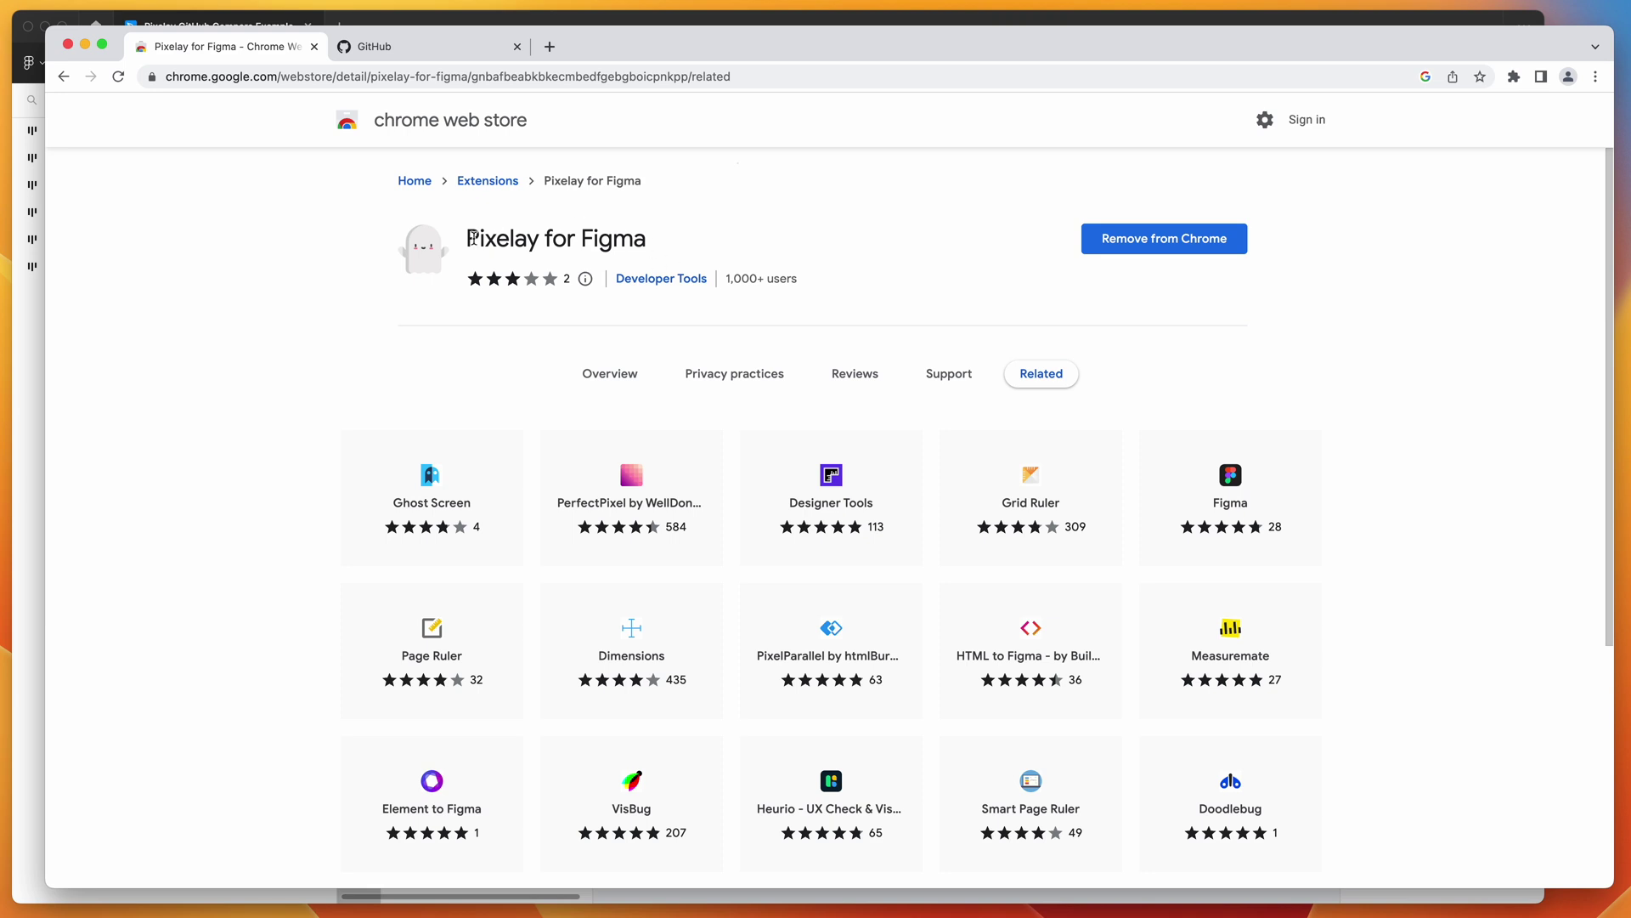
{"action": "left_click", "coordinate": [24, 486]}
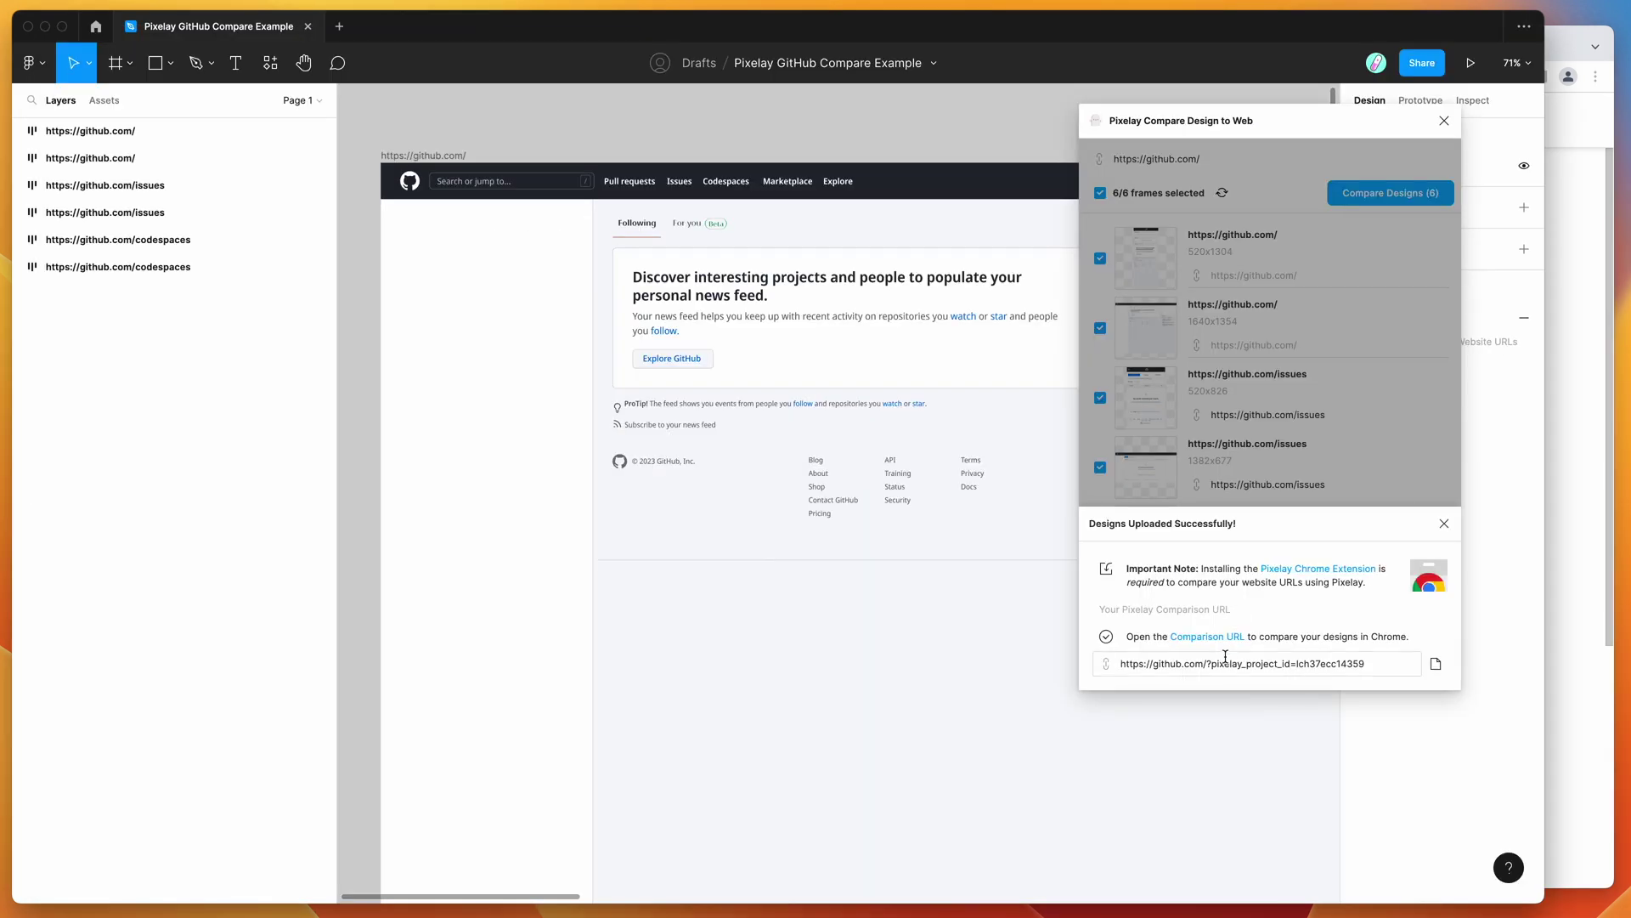
Examine the comparison URL's github.com and pixelay_project_id parts, copy it, and bring Chrome forward
{"action": "left_click", "coordinate": [1192, 659]}
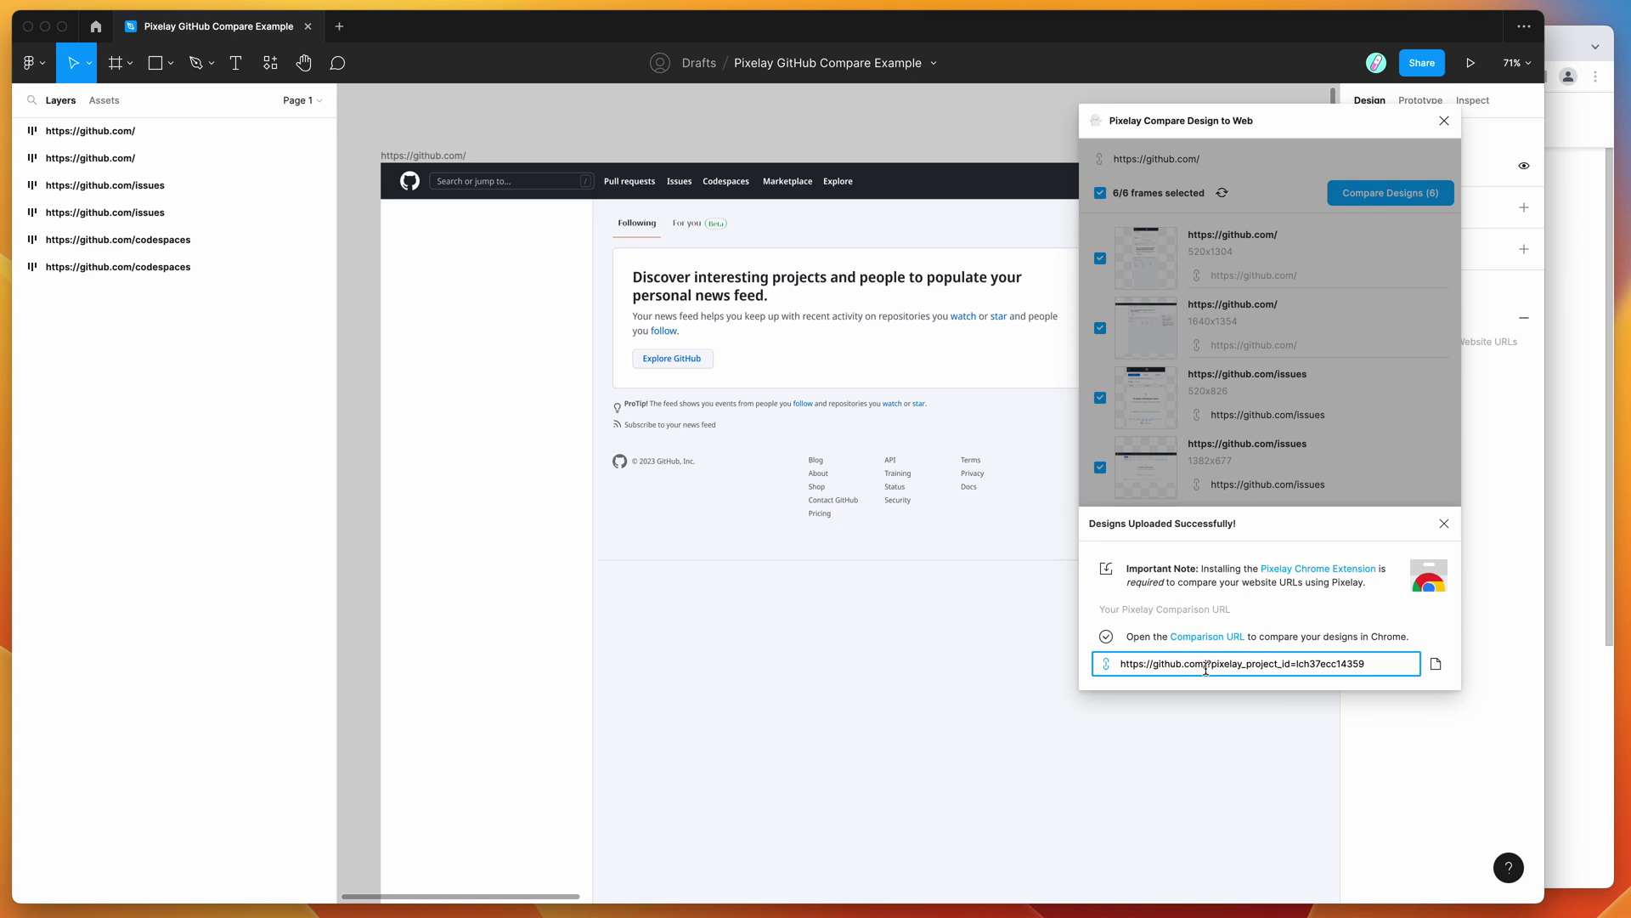
{"action": "double_click", "coordinate": [1179, 663]}
{"action": "left_click", "coordinate": [1203, 662]}
{"action": "left_click_drag", "start_coordinate": [1207, 663], "coordinate": [1072, 668]}
{"action": "left_click", "coordinate": [1200, 671]}
{"action": "left_click_drag", "start_coordinate": [1212, 663], "coordinate": [1306, 664]}
{"action": "left_click", "coordinate": [1204, 663]}
{"action": "left_click_drag", "start_coordinate": [1207, 663], "coordinate": [1376, 663]}
{"action": "left_click", "coordinate": [1377, 663]}
{"action": "left_click", "coordinate": [1436, 664]}
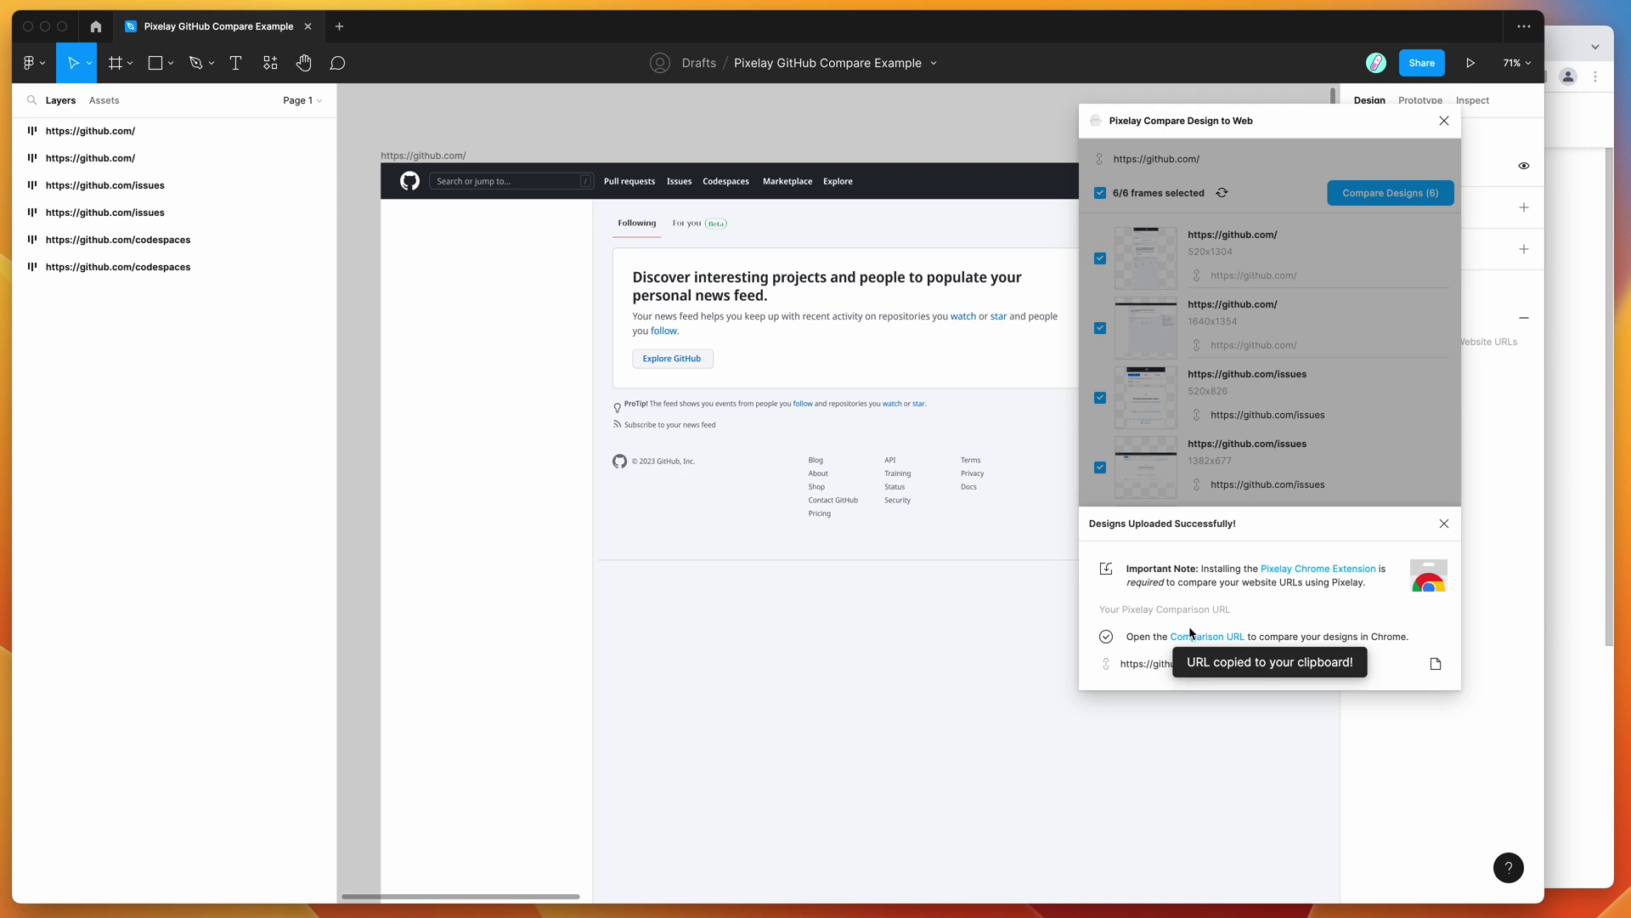
{"action": "left_click", "coordinate": [1571, 628]}
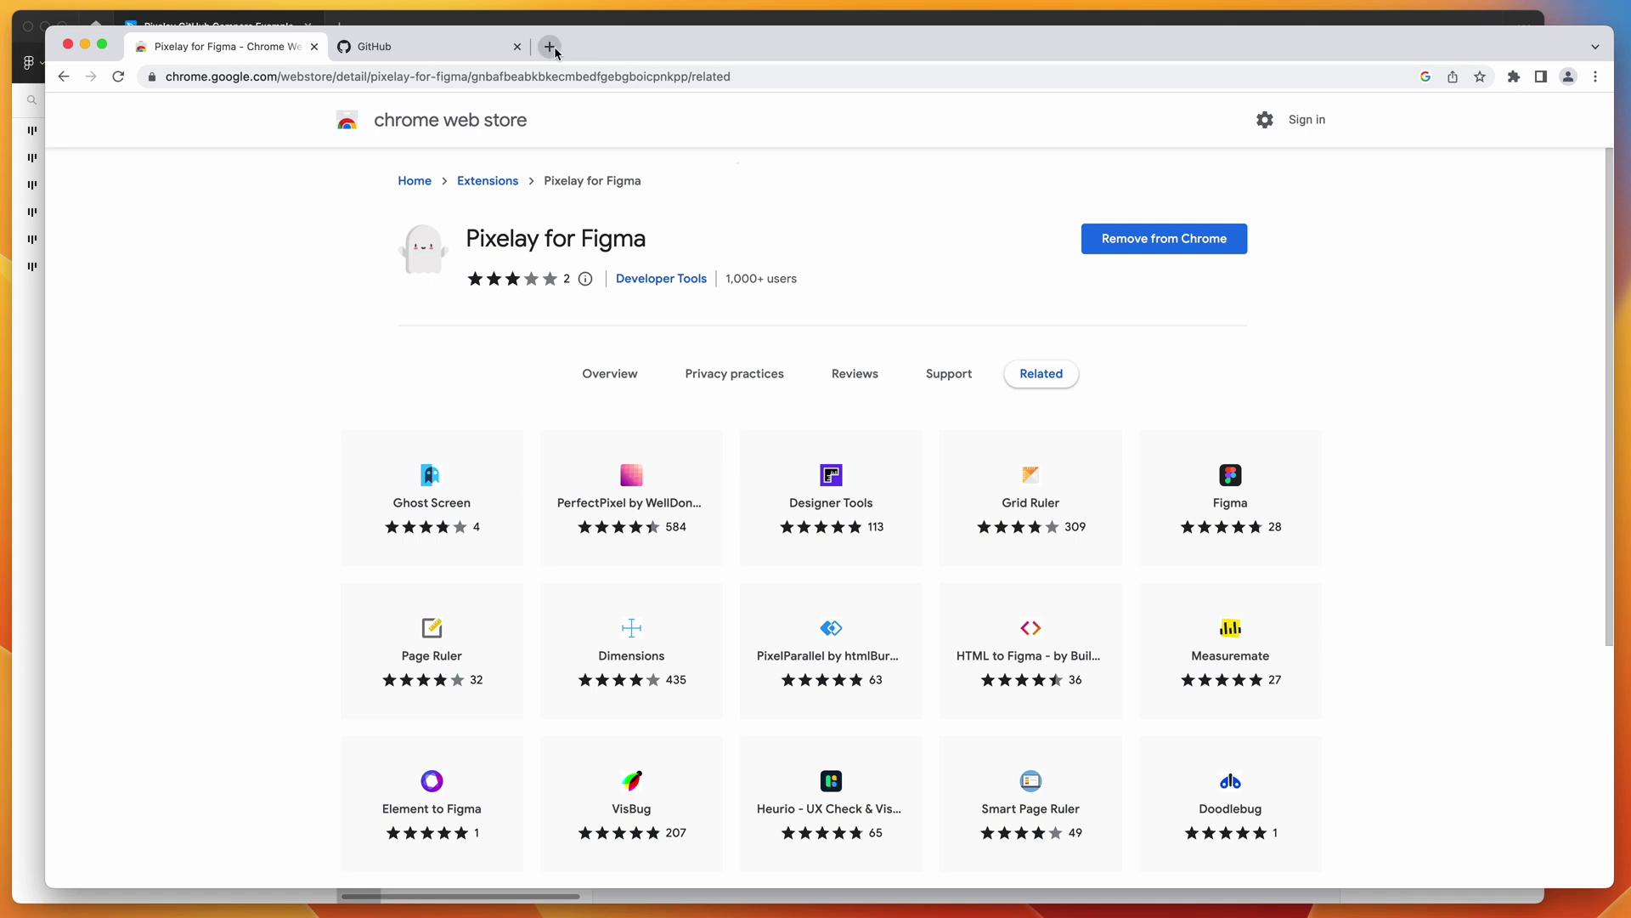
In the GitHub tab, replace the address with the copied Pixelay comparison URL and load it
{"action": "left_click", "coordinate": [488, 51]}
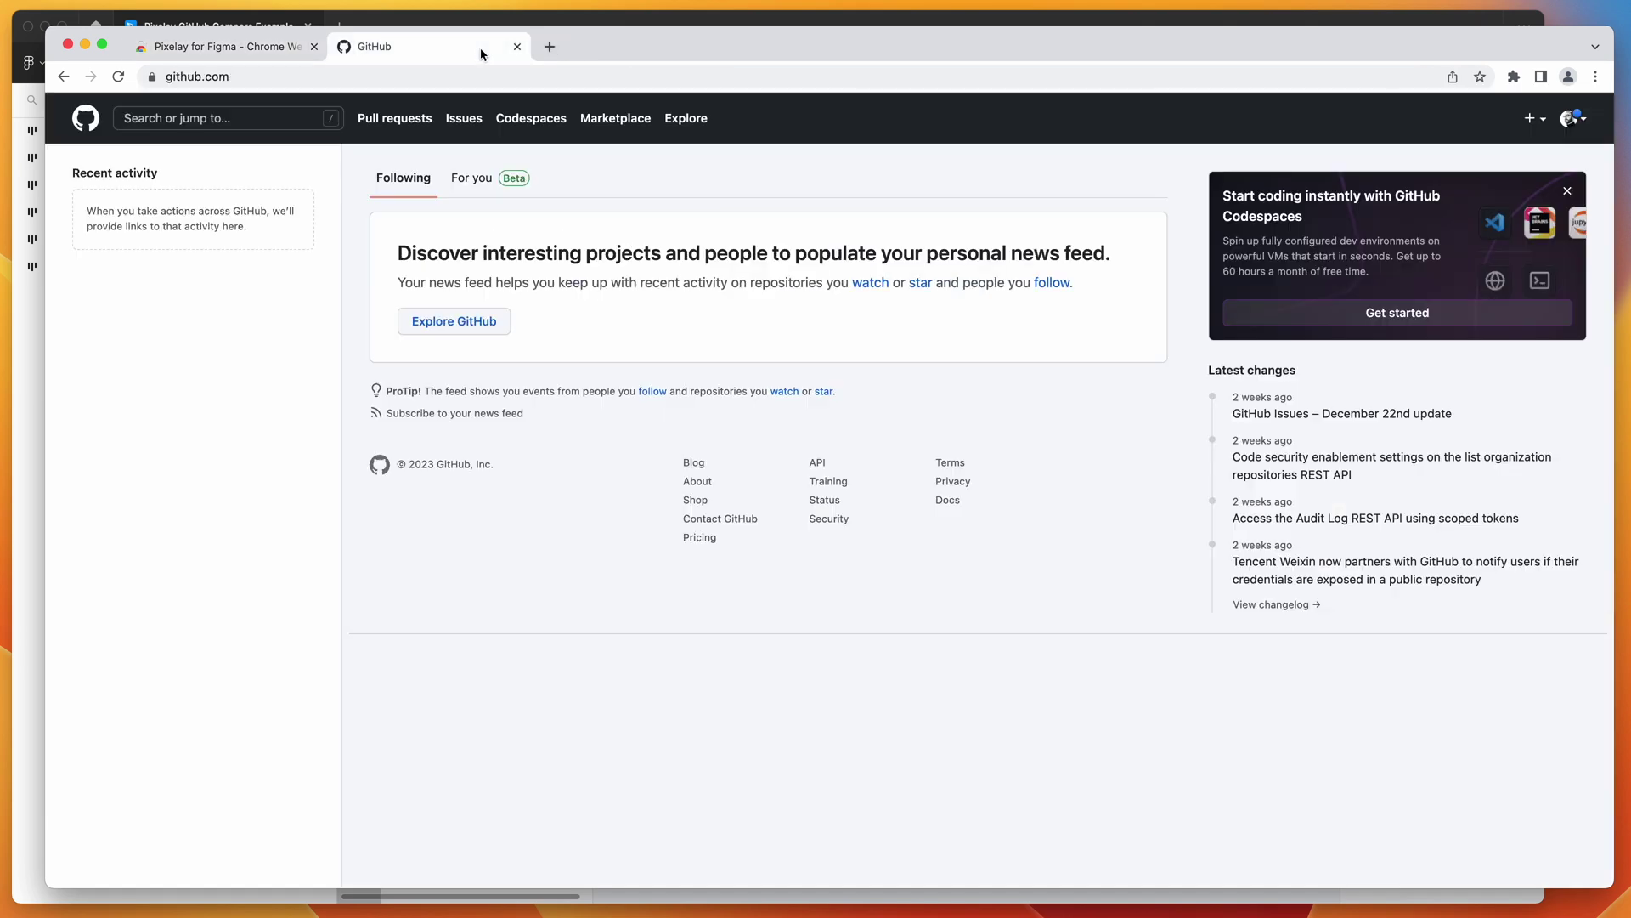
{"action": "left_click", "coordinate": [597, 142]}
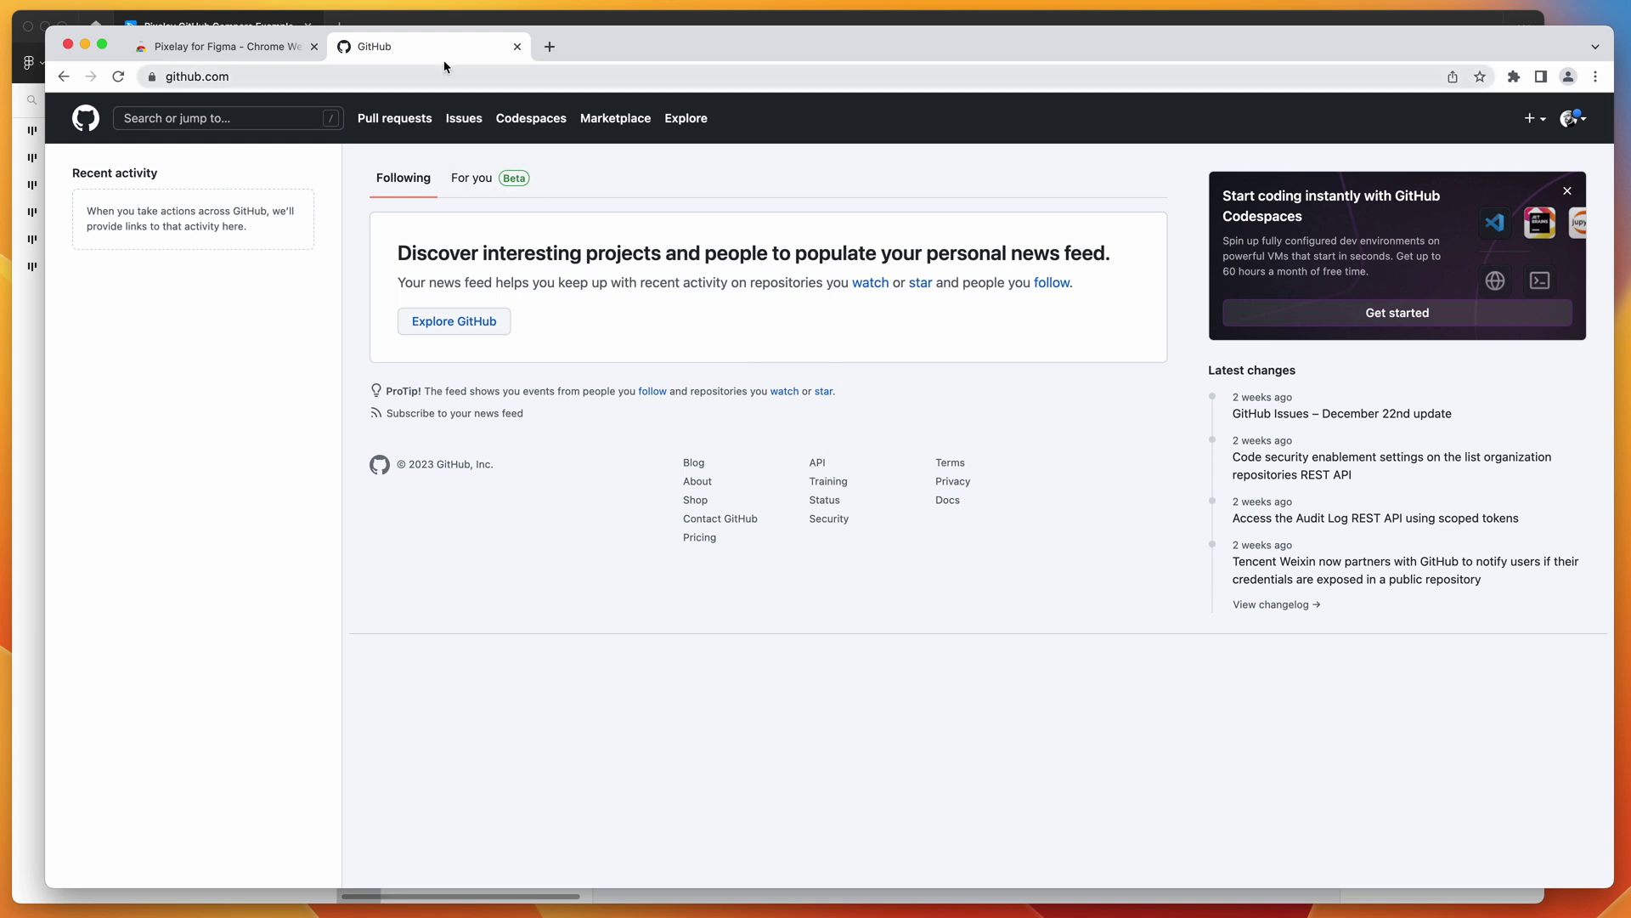
{"action": "left_click", "coordinate": [520, 75]}
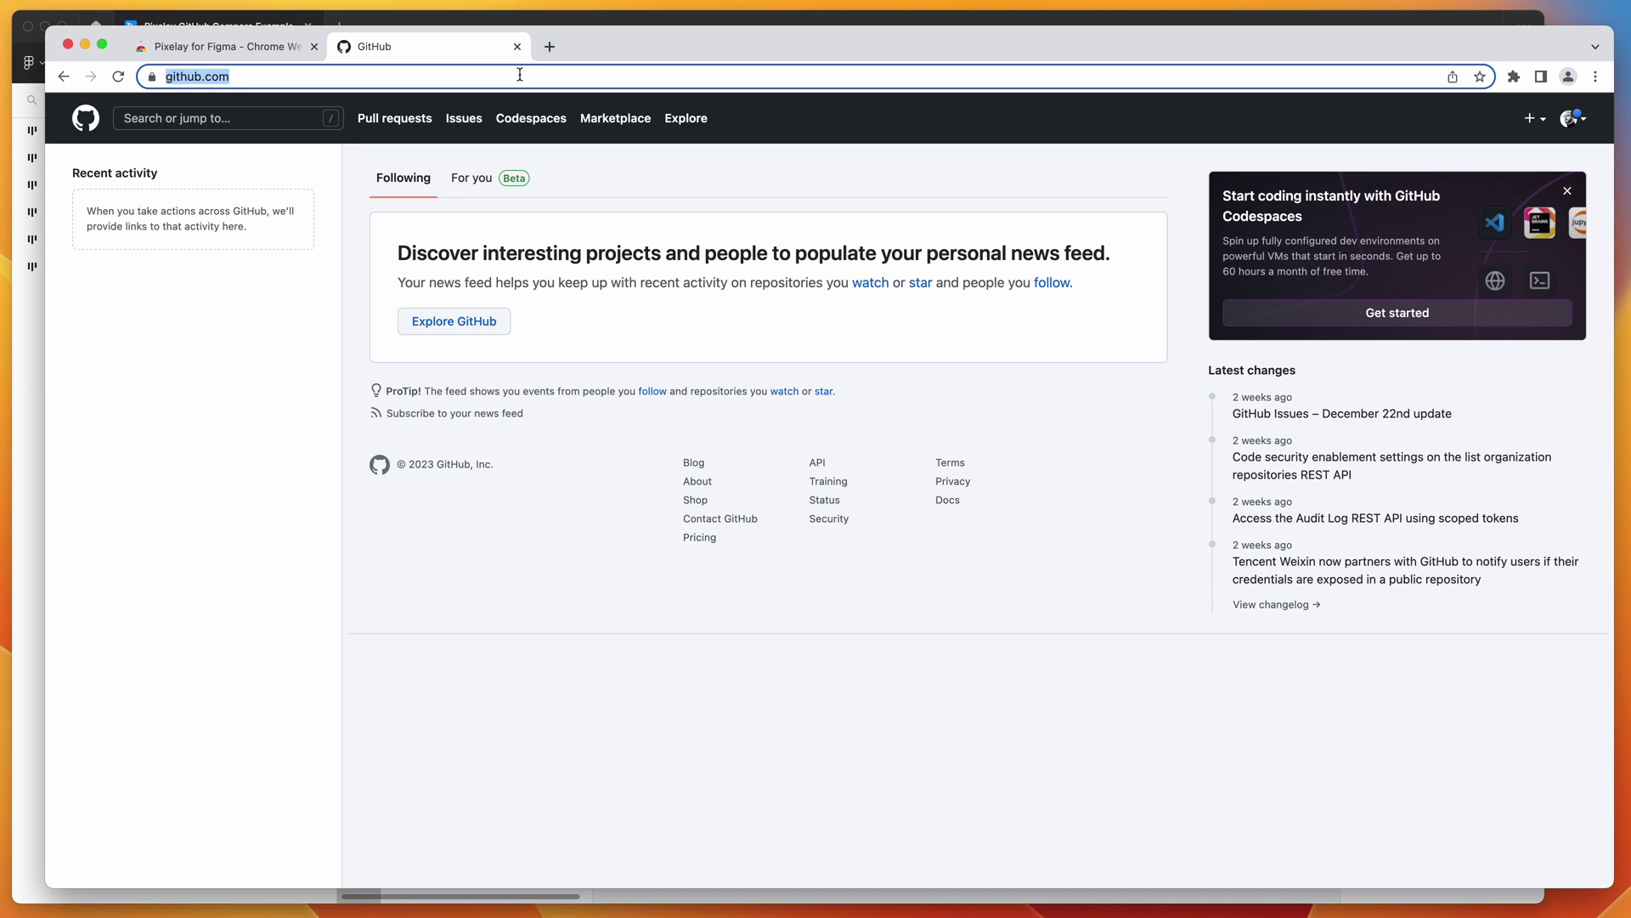
{"action": "key", "text": "super+v"}
{"action": "key", "text": "Return"}
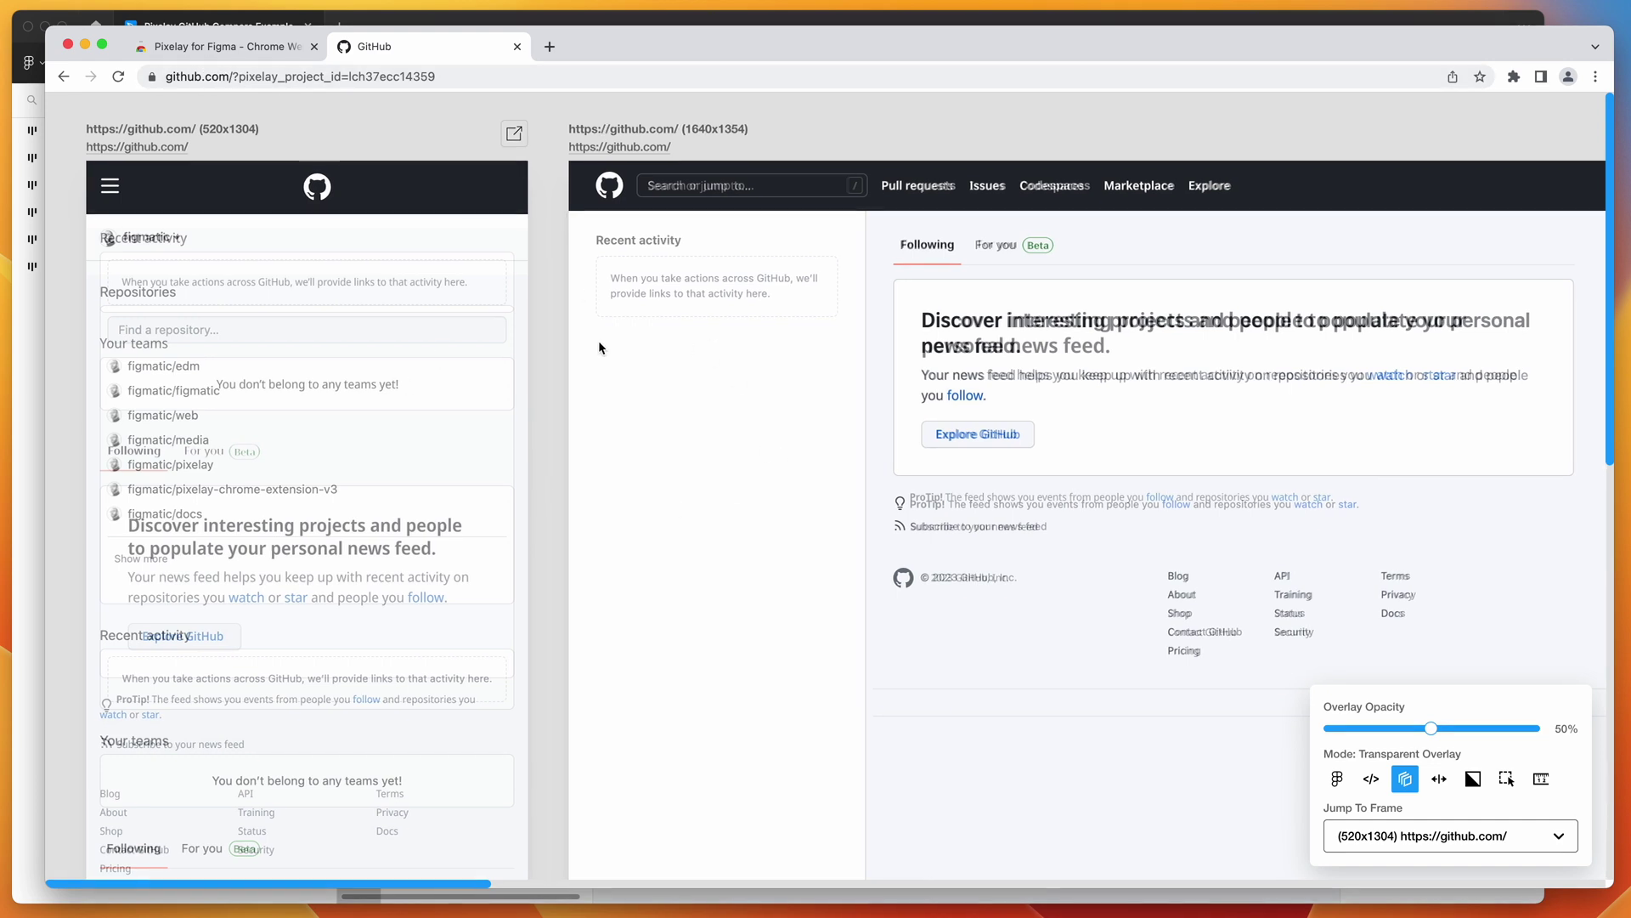
Scroll through the overlaid frames and settle the Overlay Opacity slider at 55%
{"action": "scroll", "coordinate": [551, 257], "scroll_direction": "right", "scroll_amount": 15}
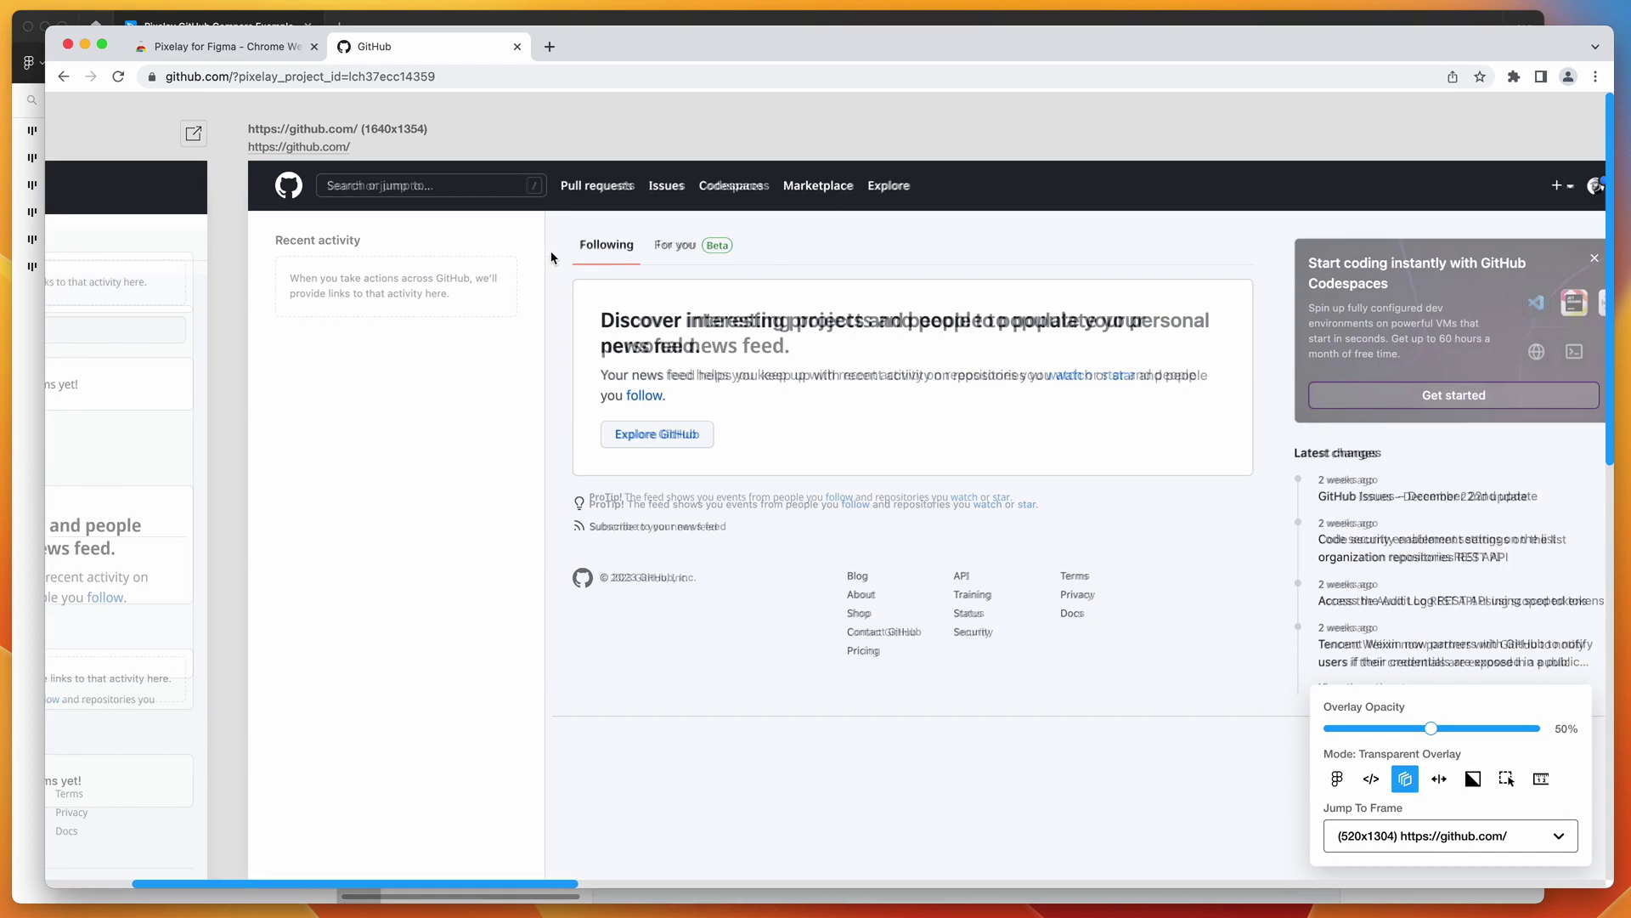
{"action": "scroll", "coordinate": [551, 257], "scroll_direction": "right", "scroll_amount": 20}
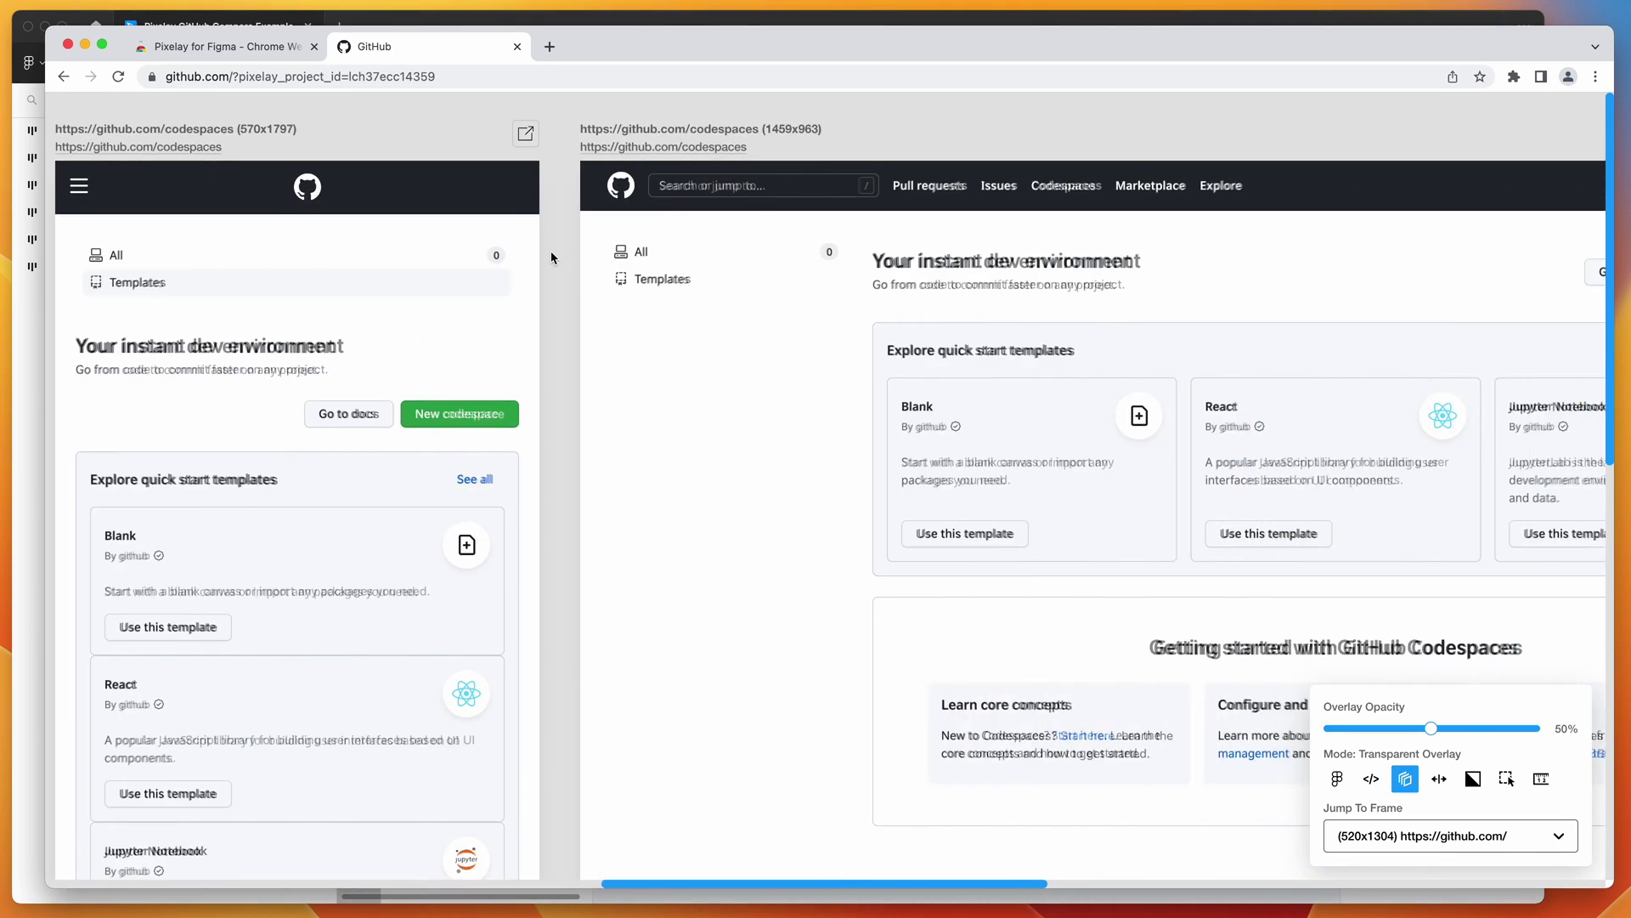
{"action": "scroll", "coordinate": [550, 258], "scroll_direction": "right", "scroll_amount": 8}
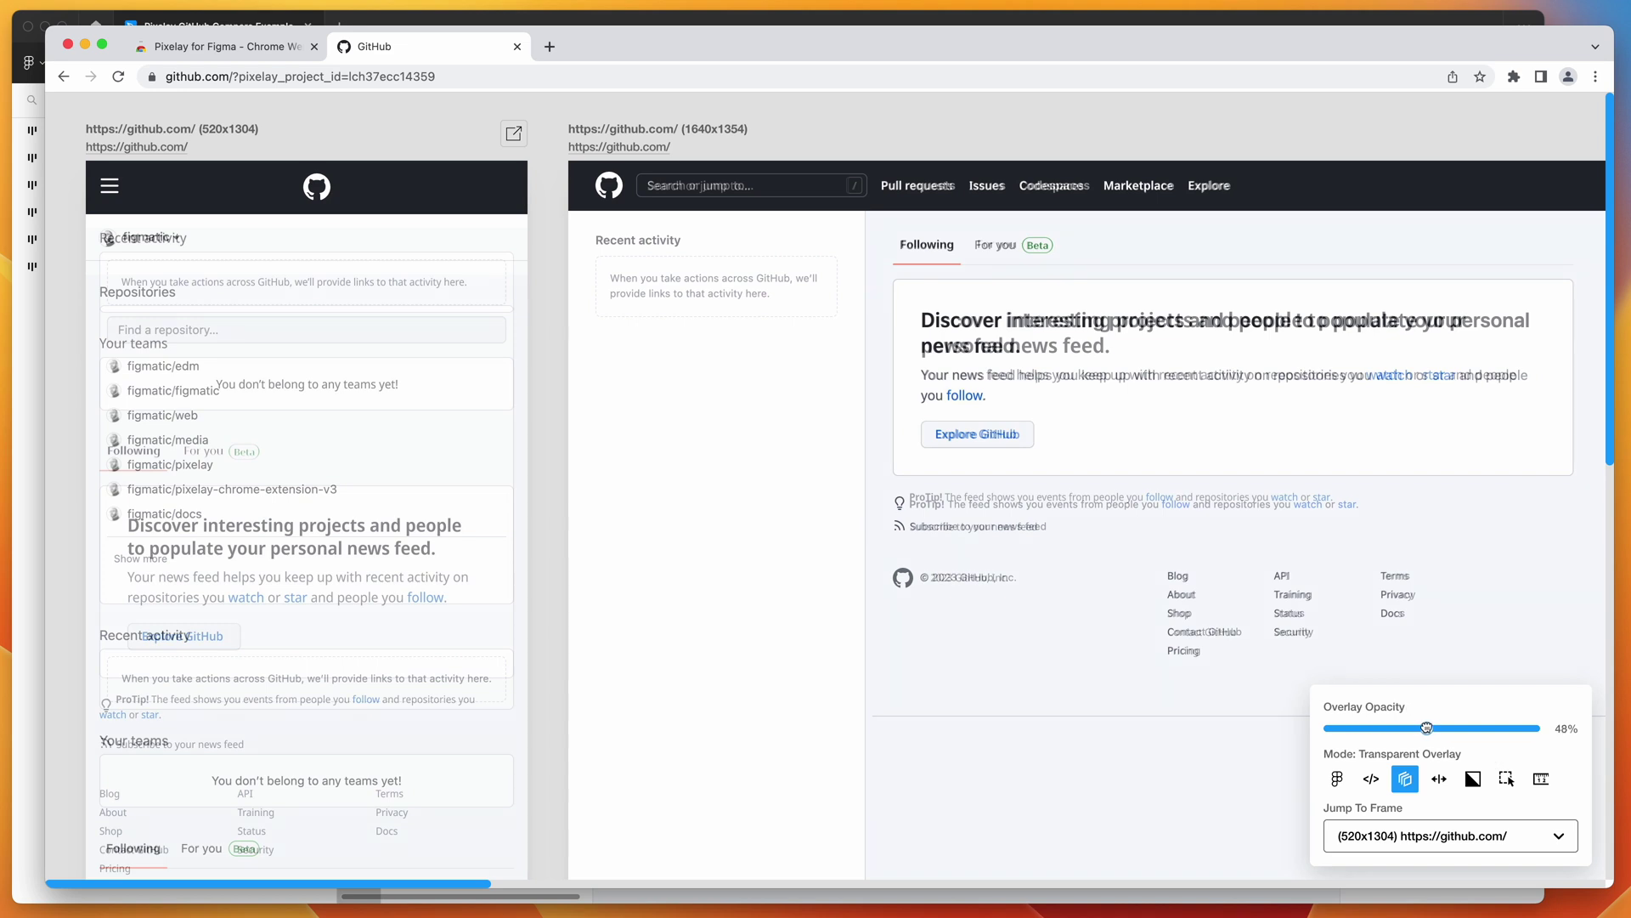
{"action": "left_click_drag", "start_coordinate": [1427, 729], "coordinate": [1501, 728]}
{"action": "scroll", "coordinate": [1231, 479], "scroll_direction": "right", "scroll_amount": 5}
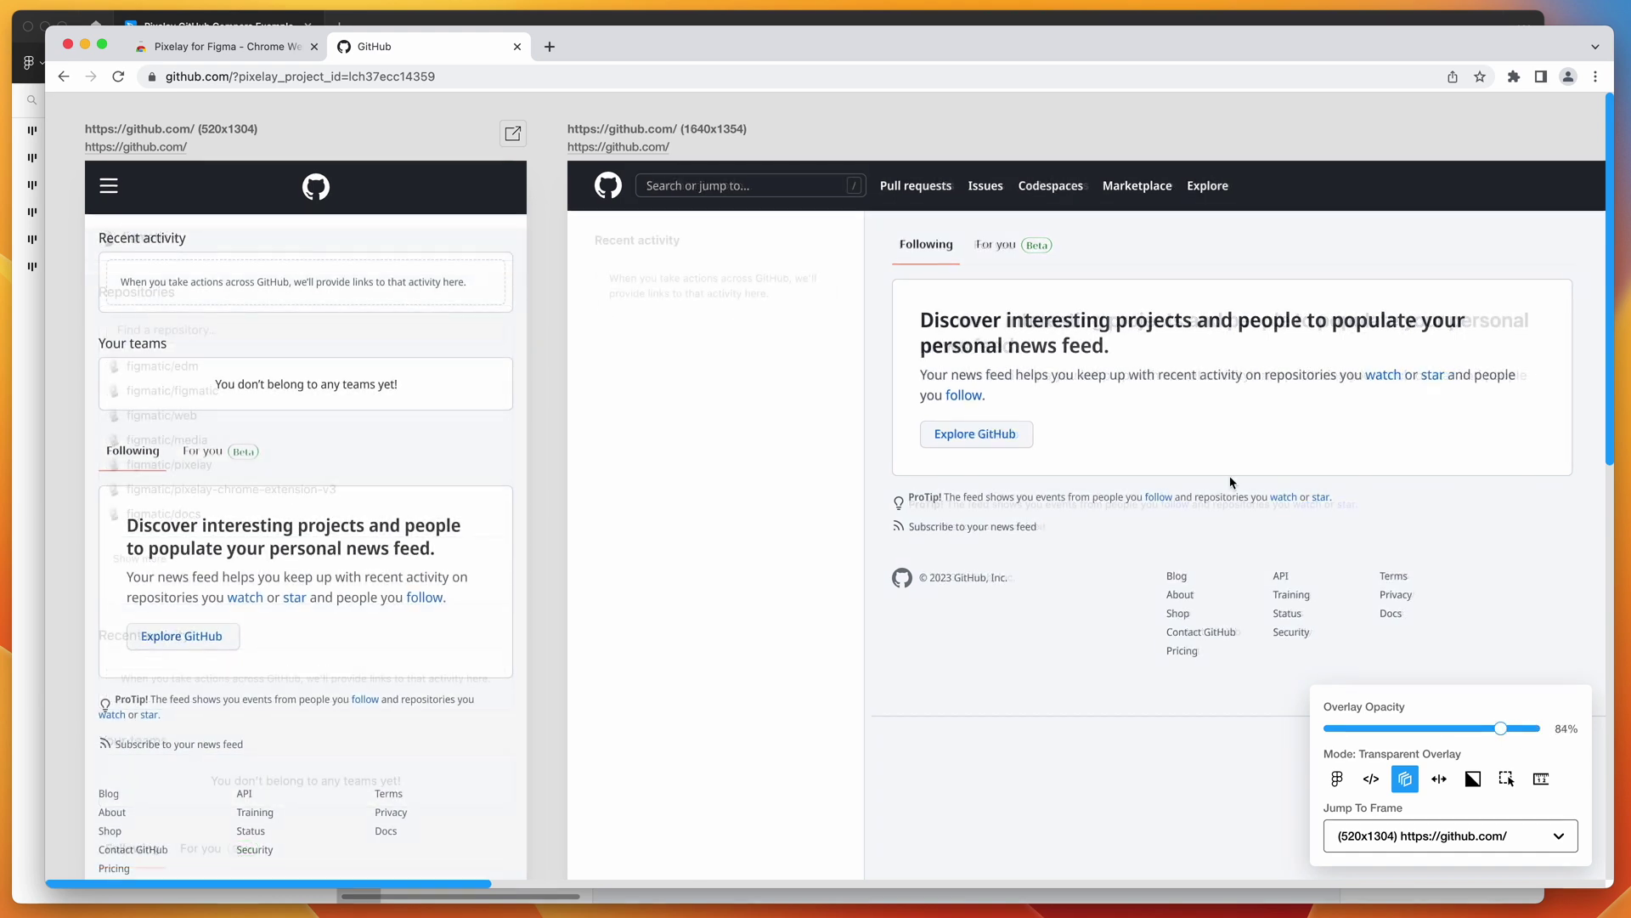
{"action": "scroll", "coordinate": [1231, 480], "scroll_direction": "right", "scroll_amount": 10}
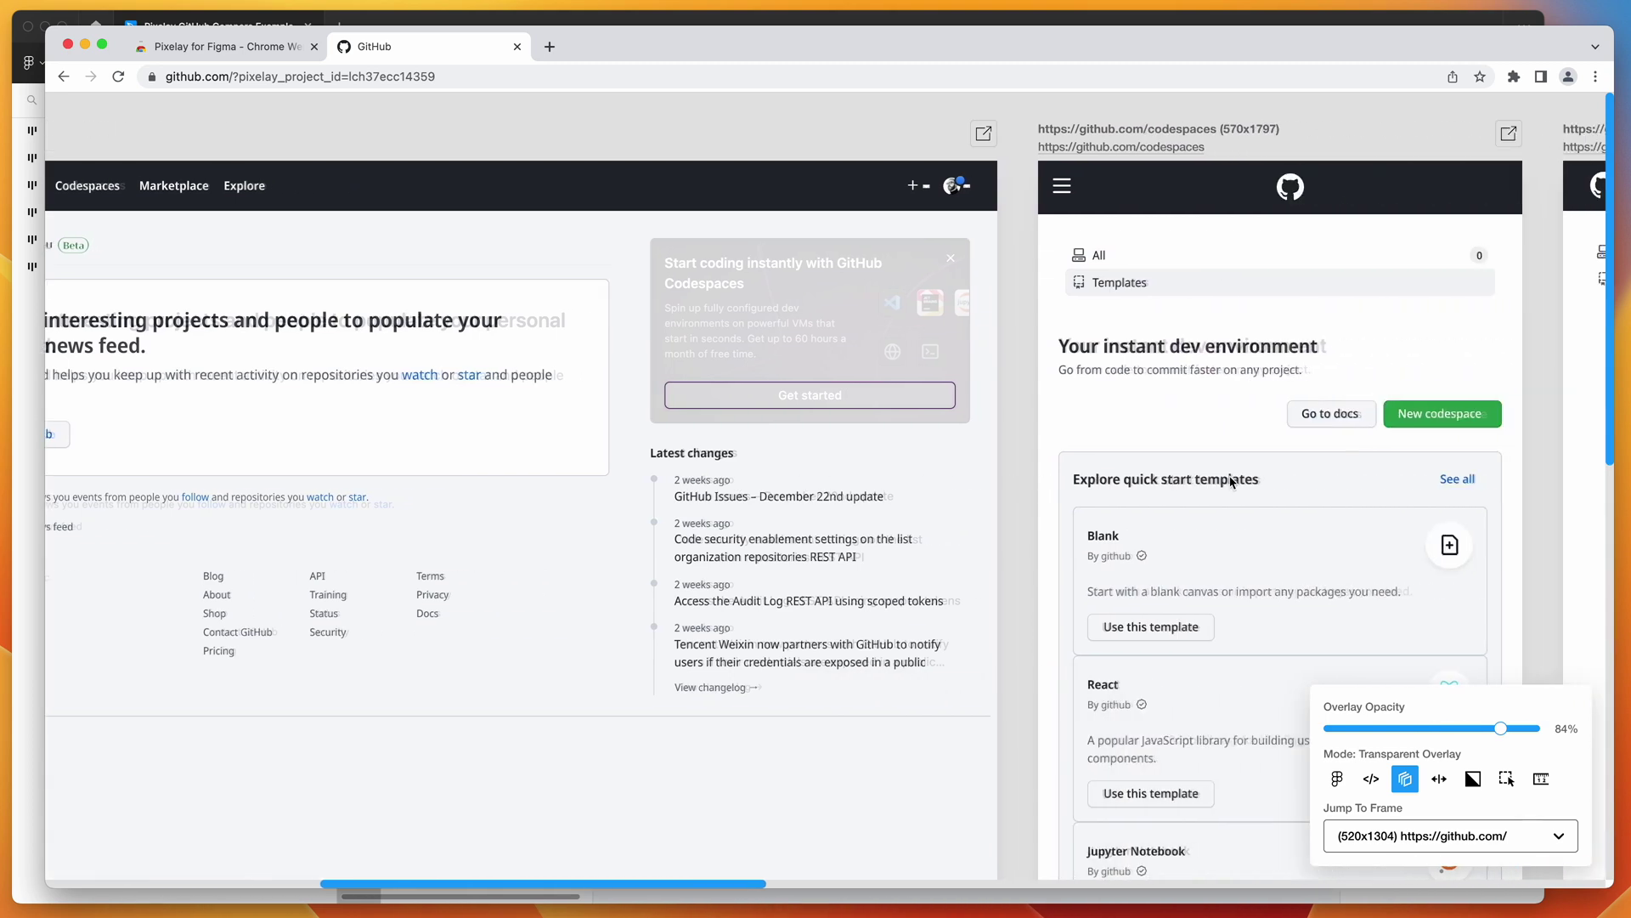
{"action": "scroll", "coordinate": [1231, 482], "scroll_direction": "right", "scroll_amount": 5}
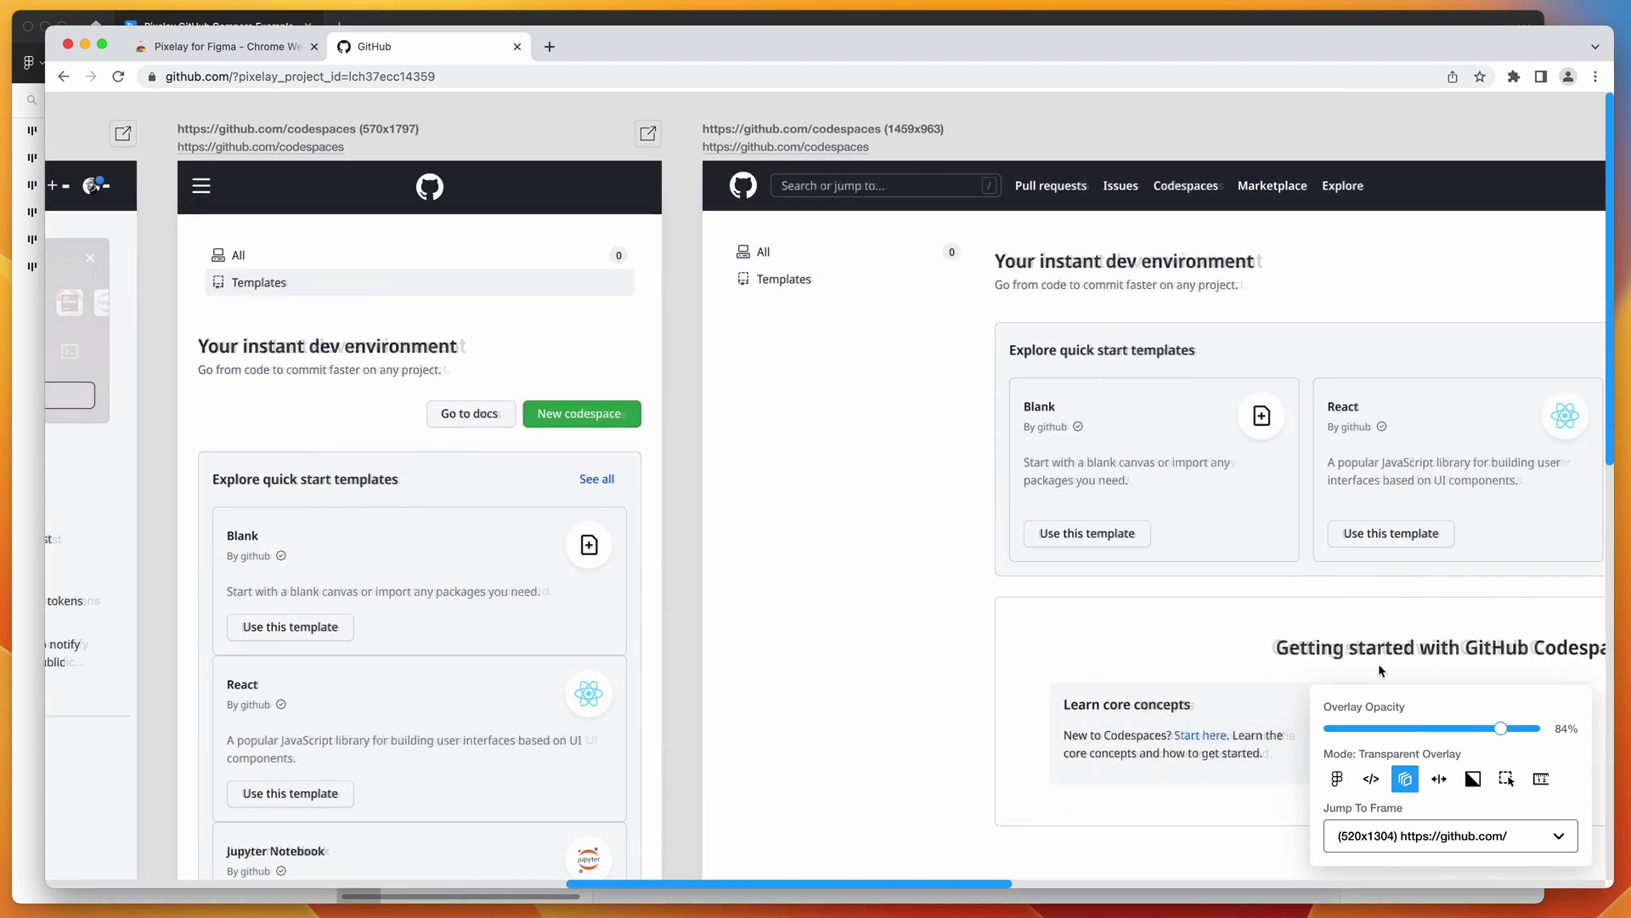
{"action": "left_click_drag", "start_coordinate": [1505, 729], "coordinate": [1440, 728]}
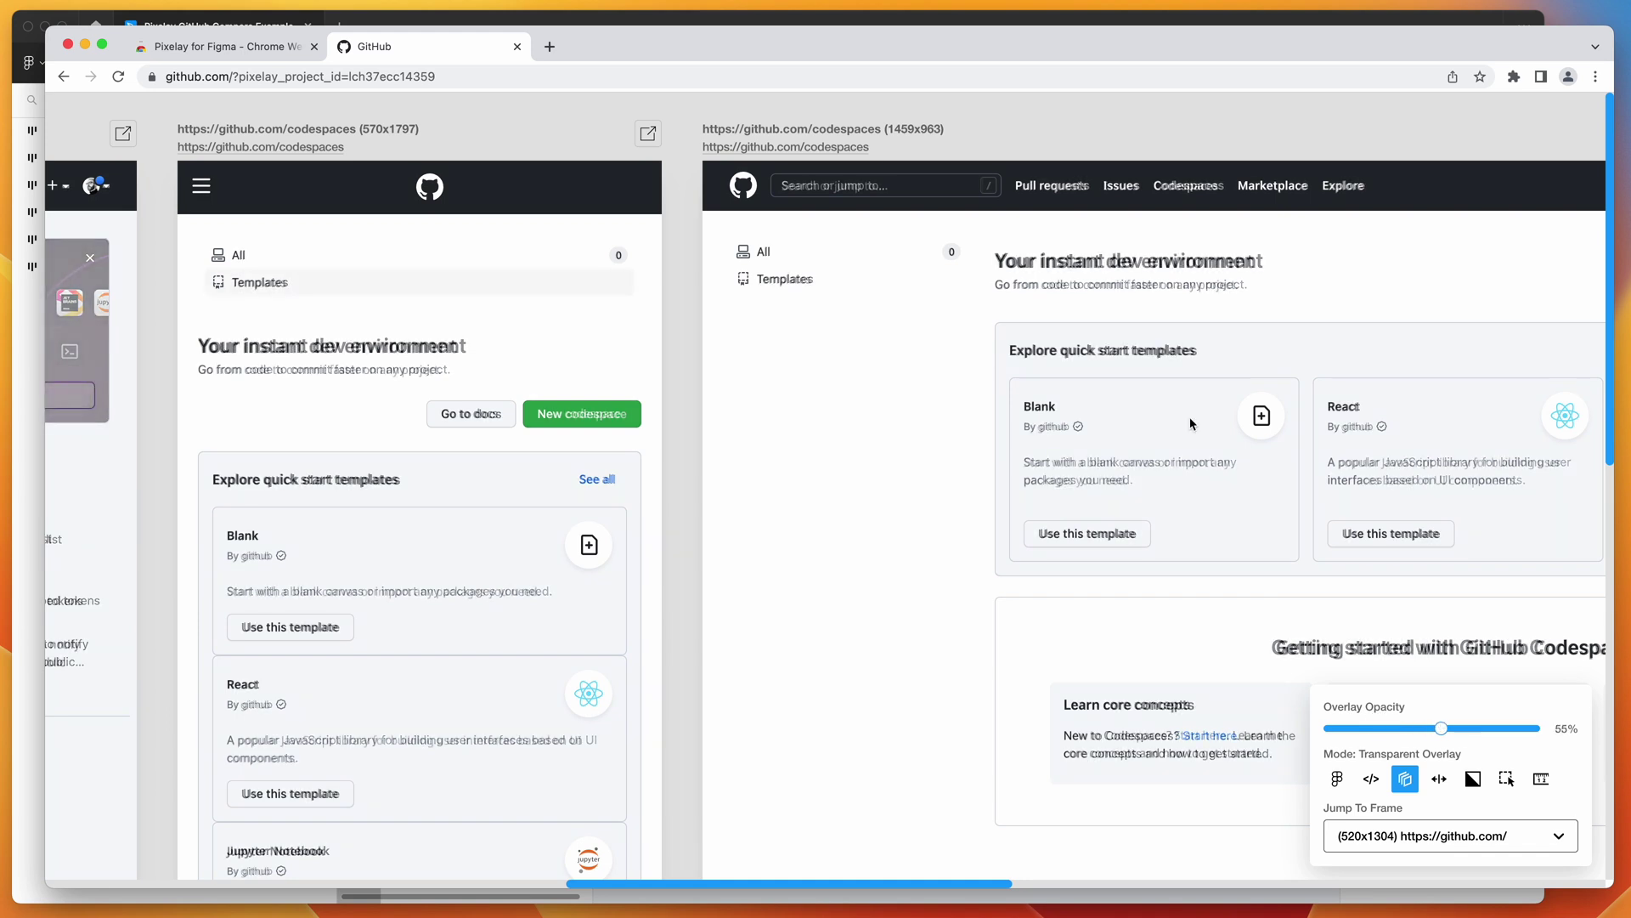
{"action": "scroll", "coordinate": [1032, 357], "scroll_direction": "right", "scroll_amount": 3}
{"action": "scroll", "coordinate": [1189, 595], "scroll_direction": "right", "scroll_amount": 3}
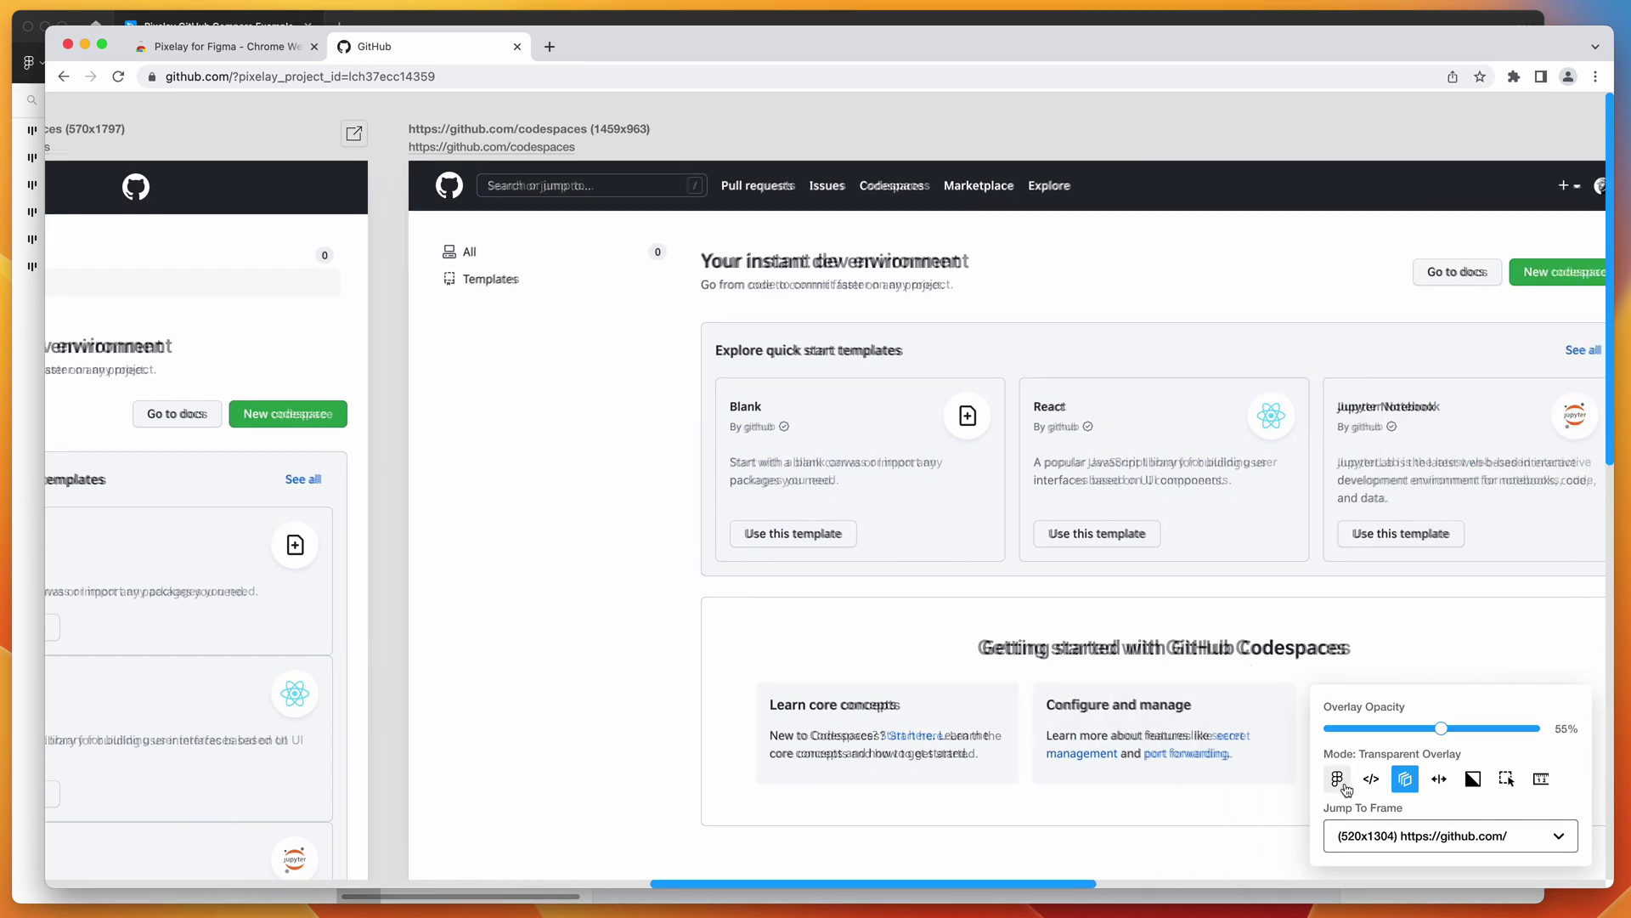
{"action": "scroll", "coordinate": [1182, 514], "scroll_direction": "right", "scroll_amount": 3}
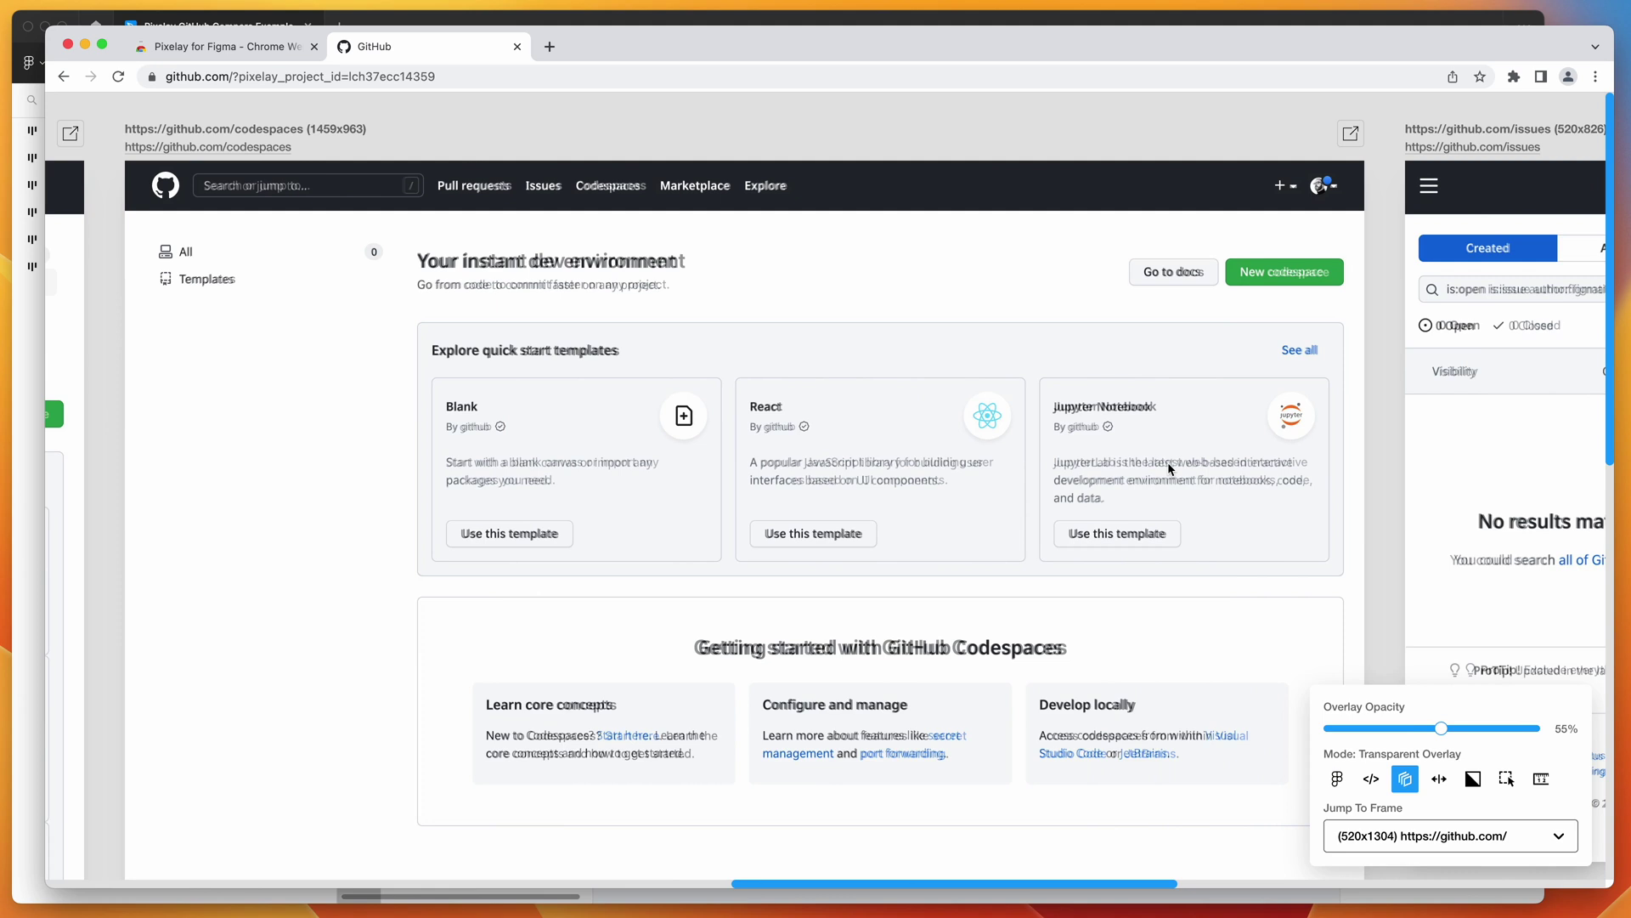
{"action": "scroll", "coordinate": [1170, 468], "scroll_direction": "left", "scroll_amount": 1}
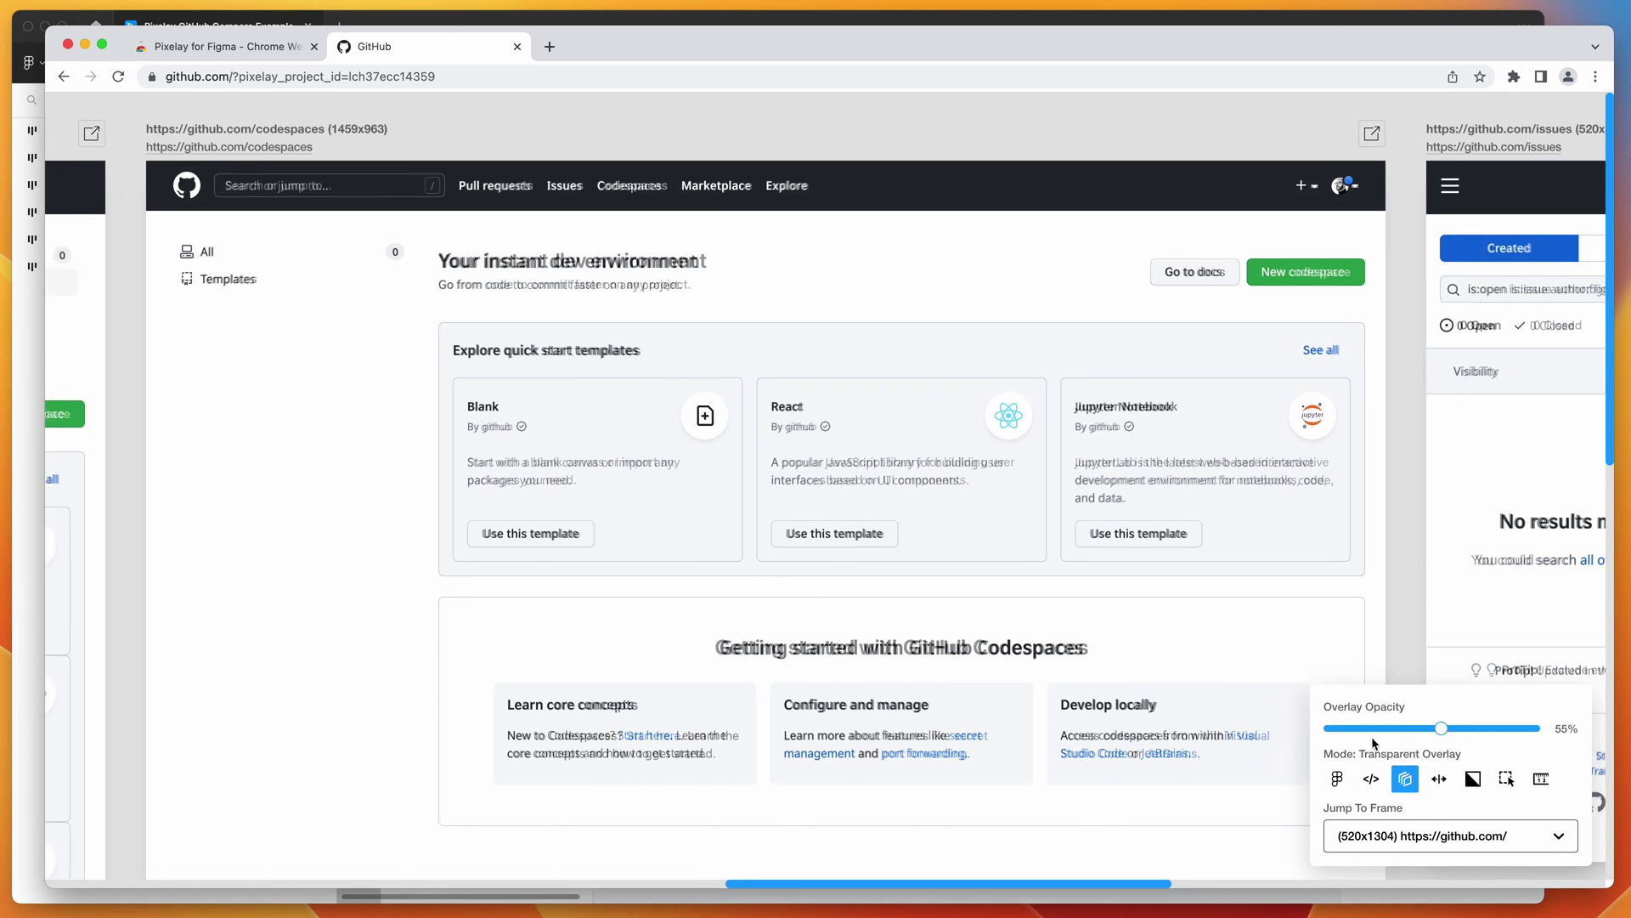
{"action": "scroll", "coordinate": [1297, 604], "scroll_direction": "right", "scroll_amount": 1}
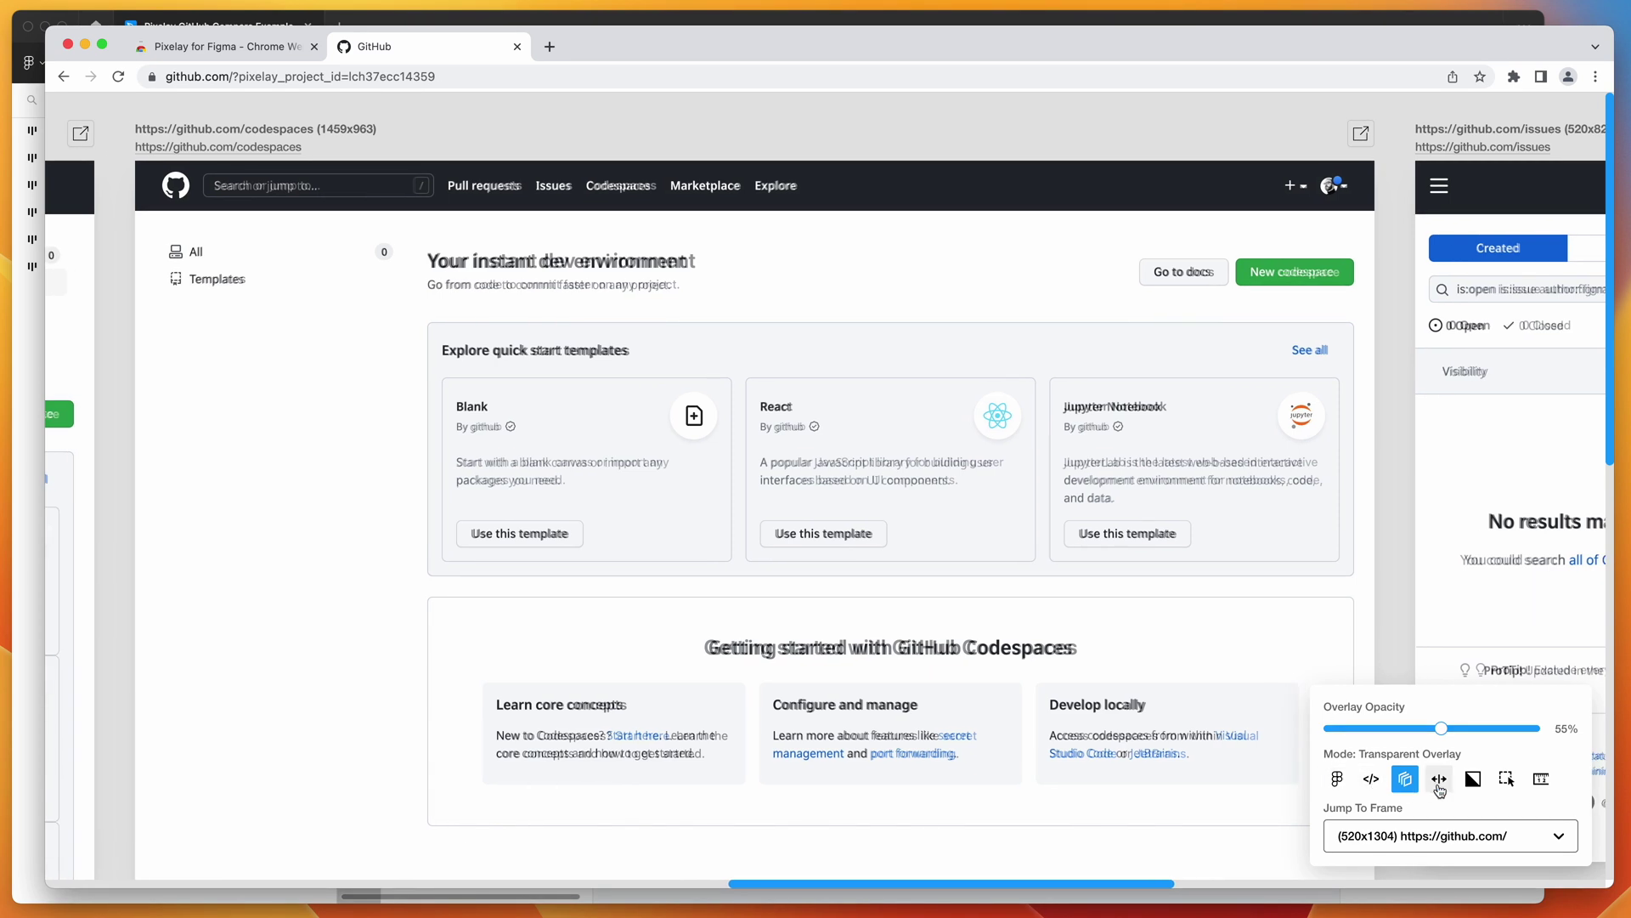
Switch to Split Screen Overlay and drag the divider across the codespaces frame
{"action": "left_click", "coordinate": [1439, 782]}
{"action": "left_click_drag", "start_coordinate": [752, 564], "coordinate": [826, 467]}
{"action": "scroll", "coordinate": [1030, 512], "scroll_direction": "up", "scroll_amount": 1}
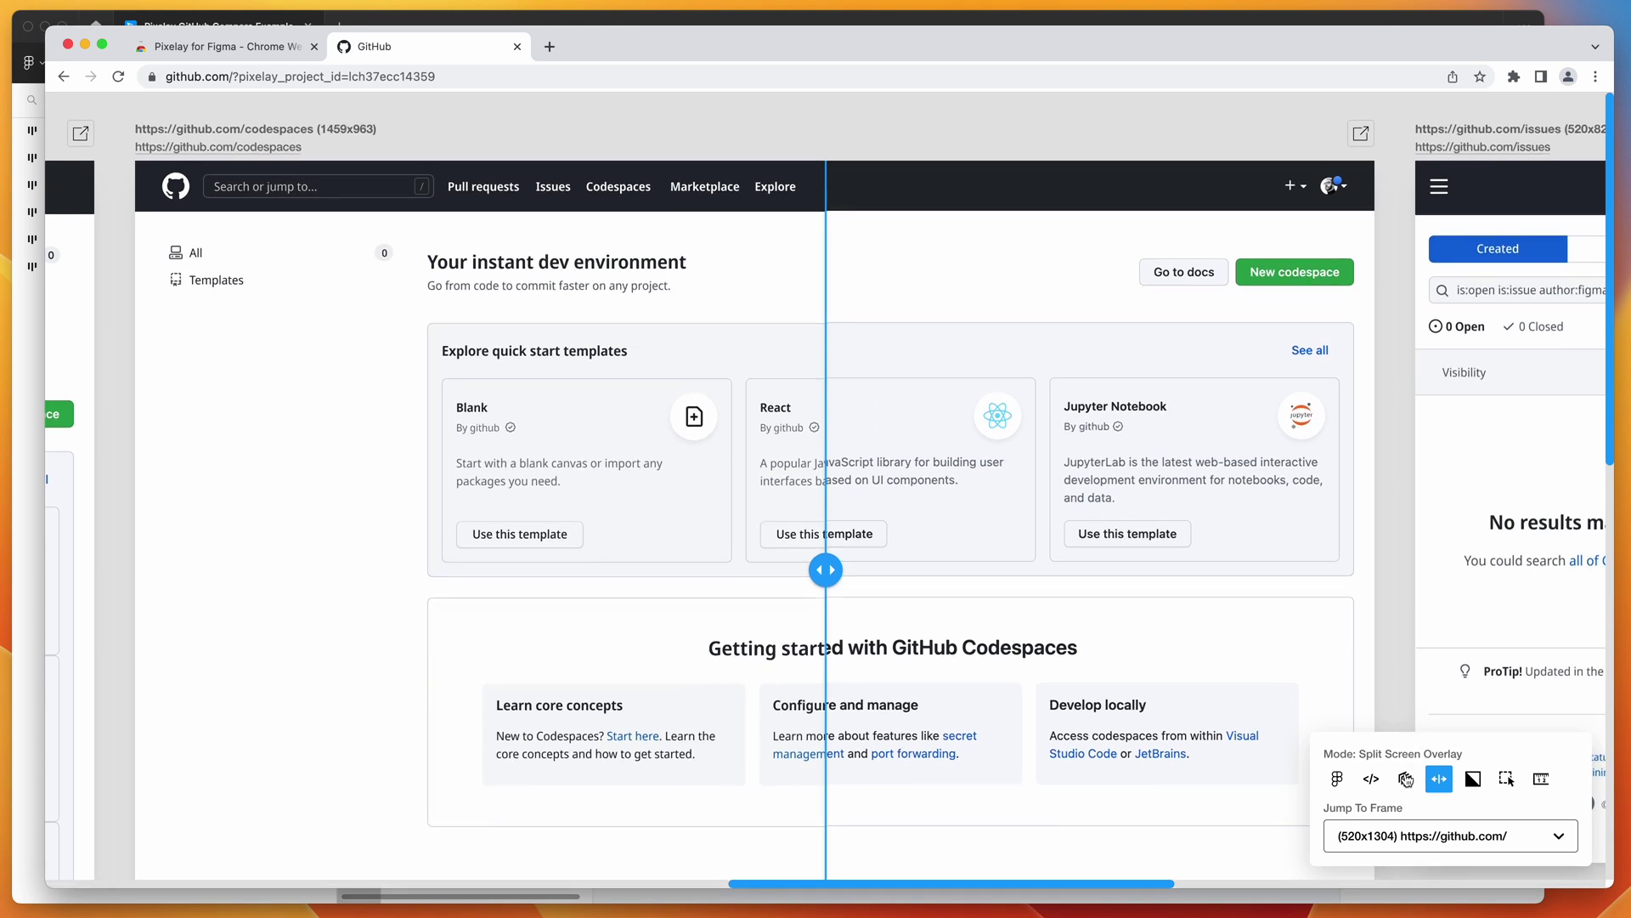
Switch to Blend-Diff Overlay, scroll the frames, and open then close the Jump To Frame list
{"action": "left_click", "coordinate": [1471, 779]}
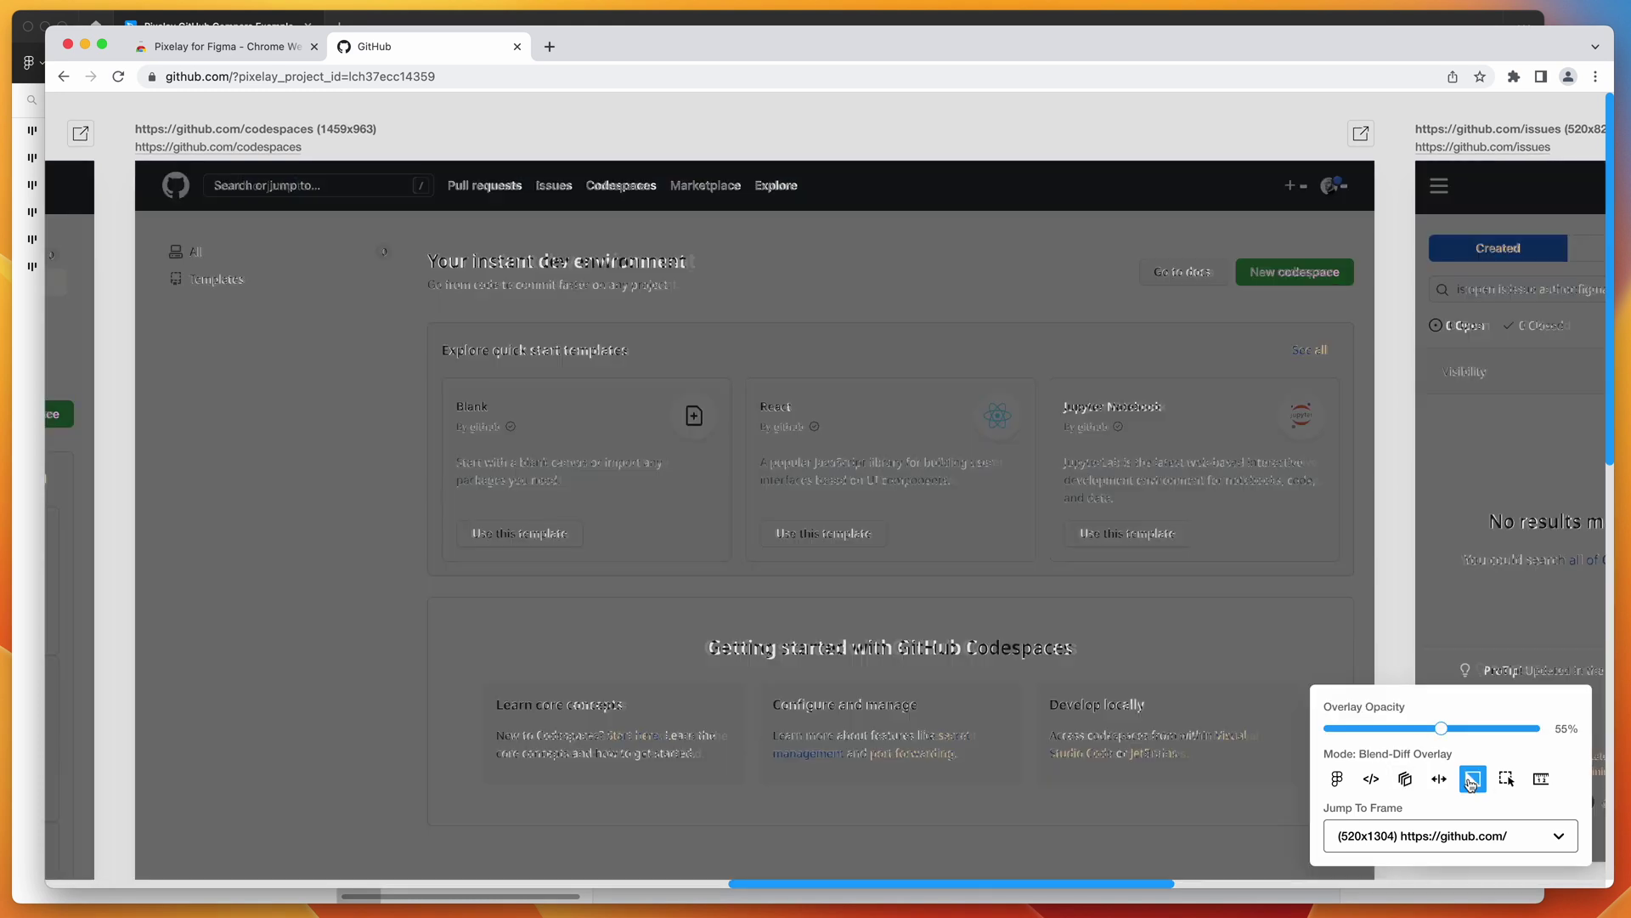
{"action": "scroll", "coordinate": [1190, 679], "scroll_direction": "right", "scroll_amount": 1}
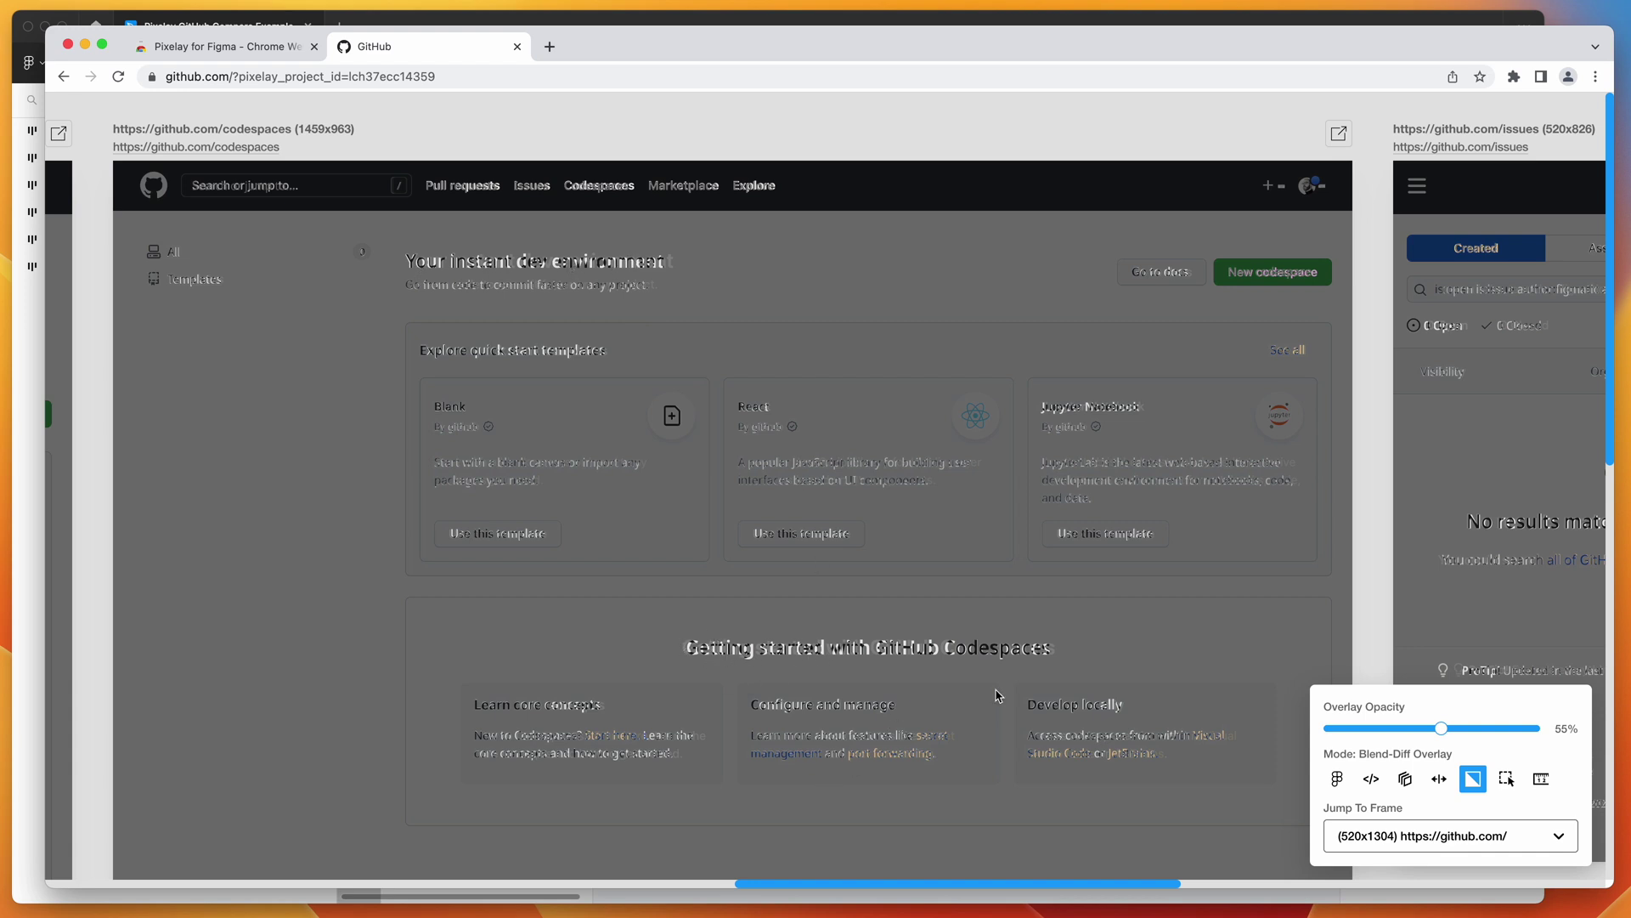
{"action": "scroll", "coordinate": [995, 695], "scroll_direction": "right", "scroll_amount": 5}
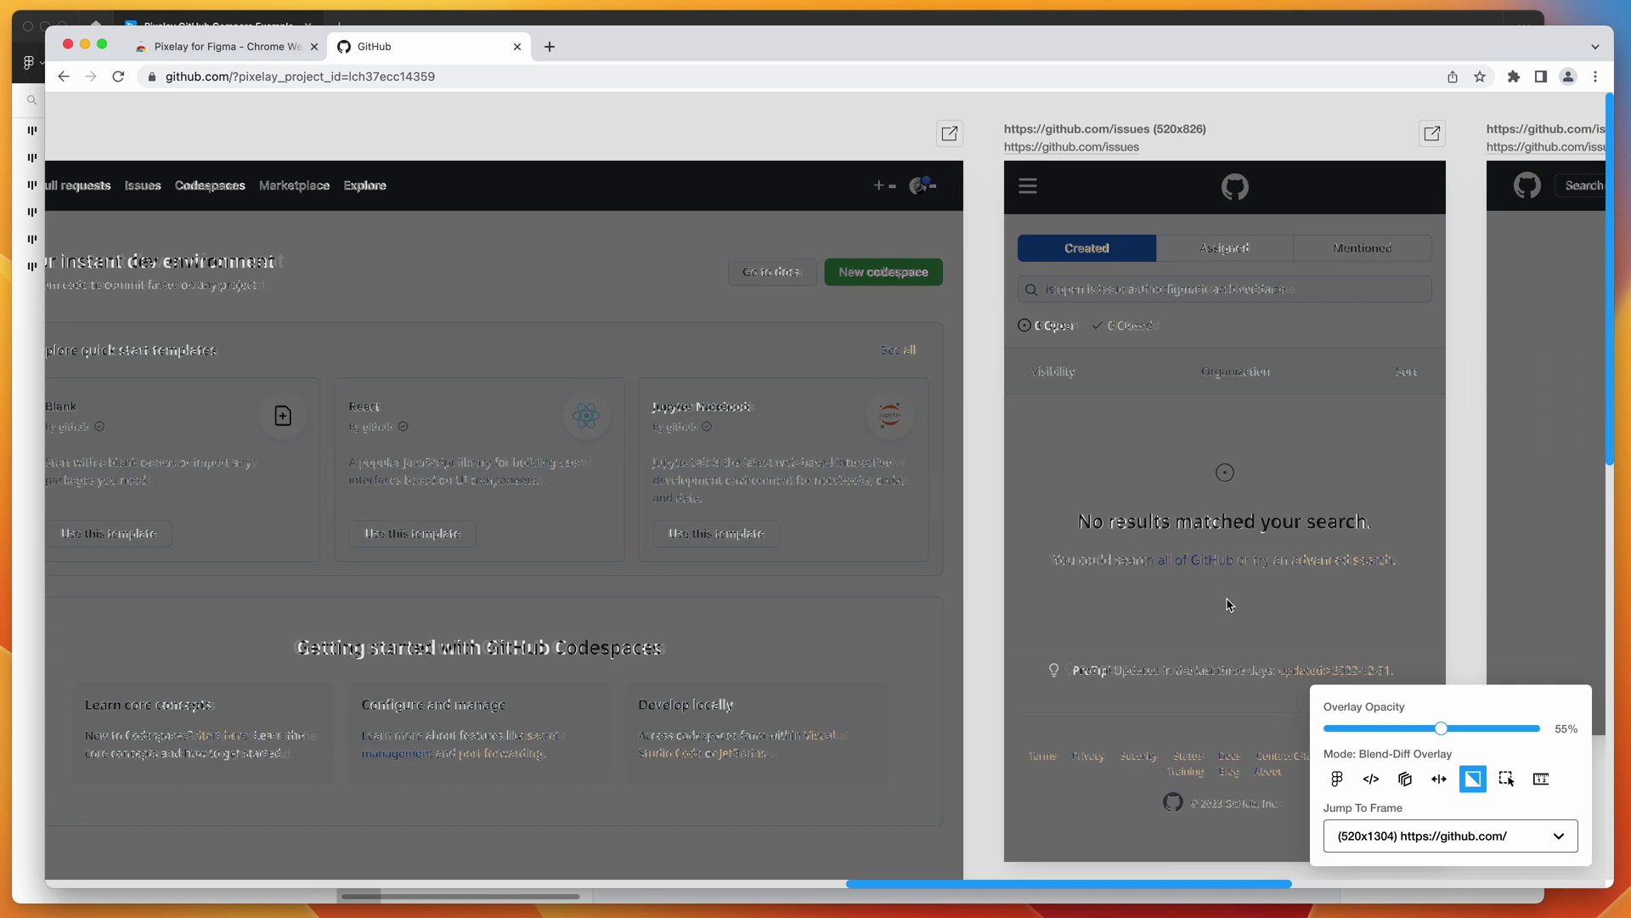
{"action": "scroll", "coordinate": [1229, 604], "scroll_direction": "left", "scroll_amount": 5}
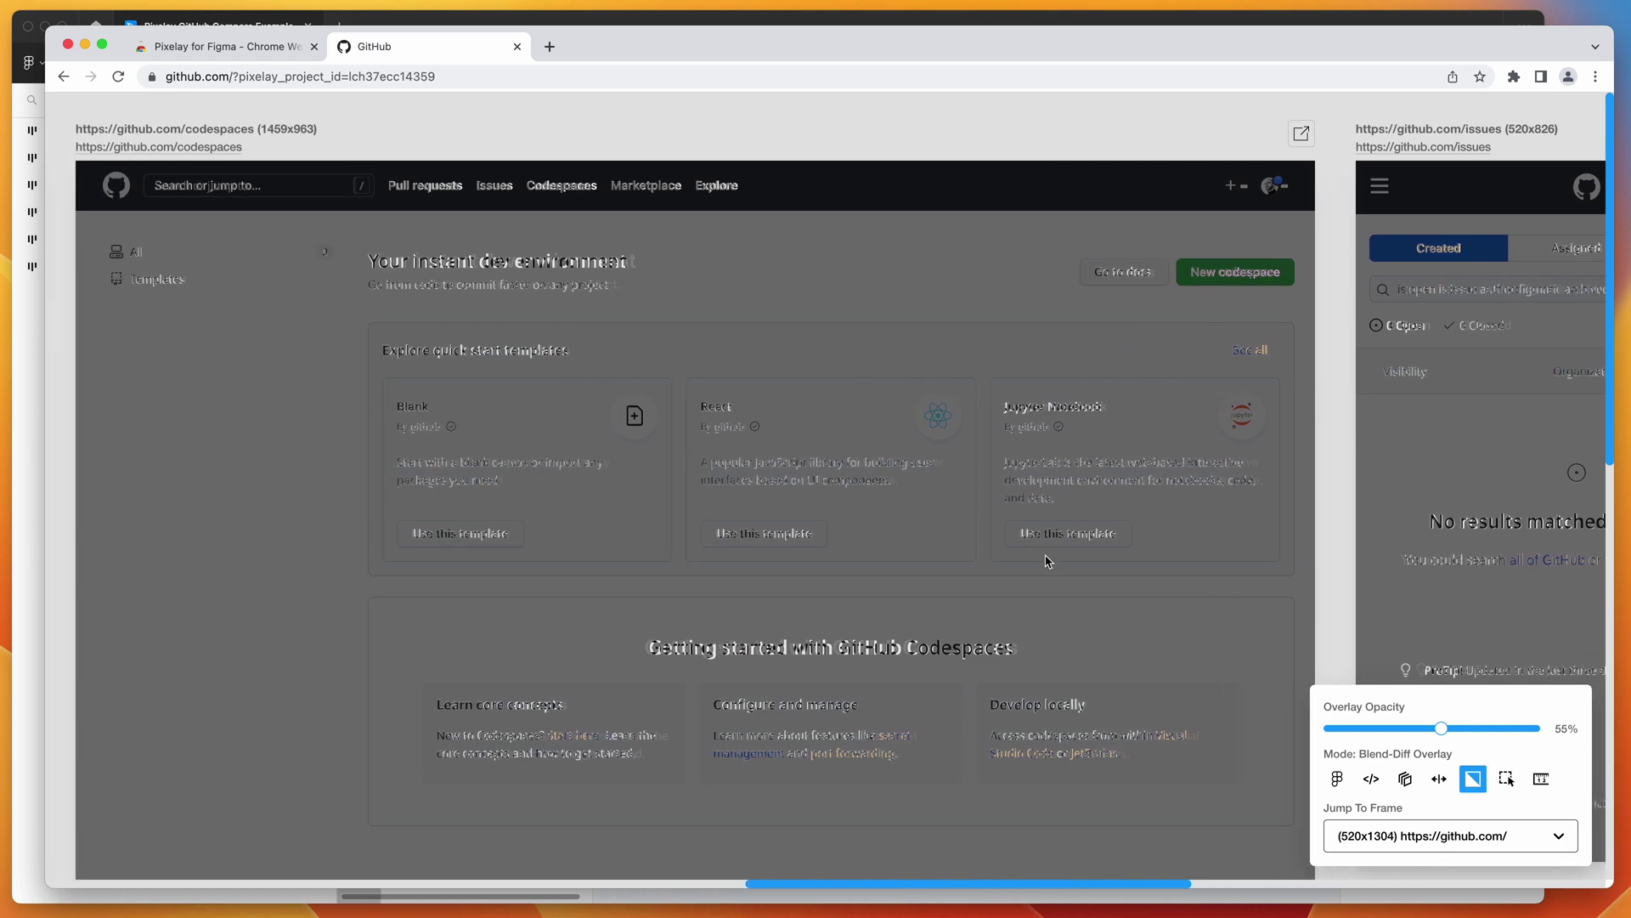
{"action": "left_click", "coordinate": [1442, 836]}
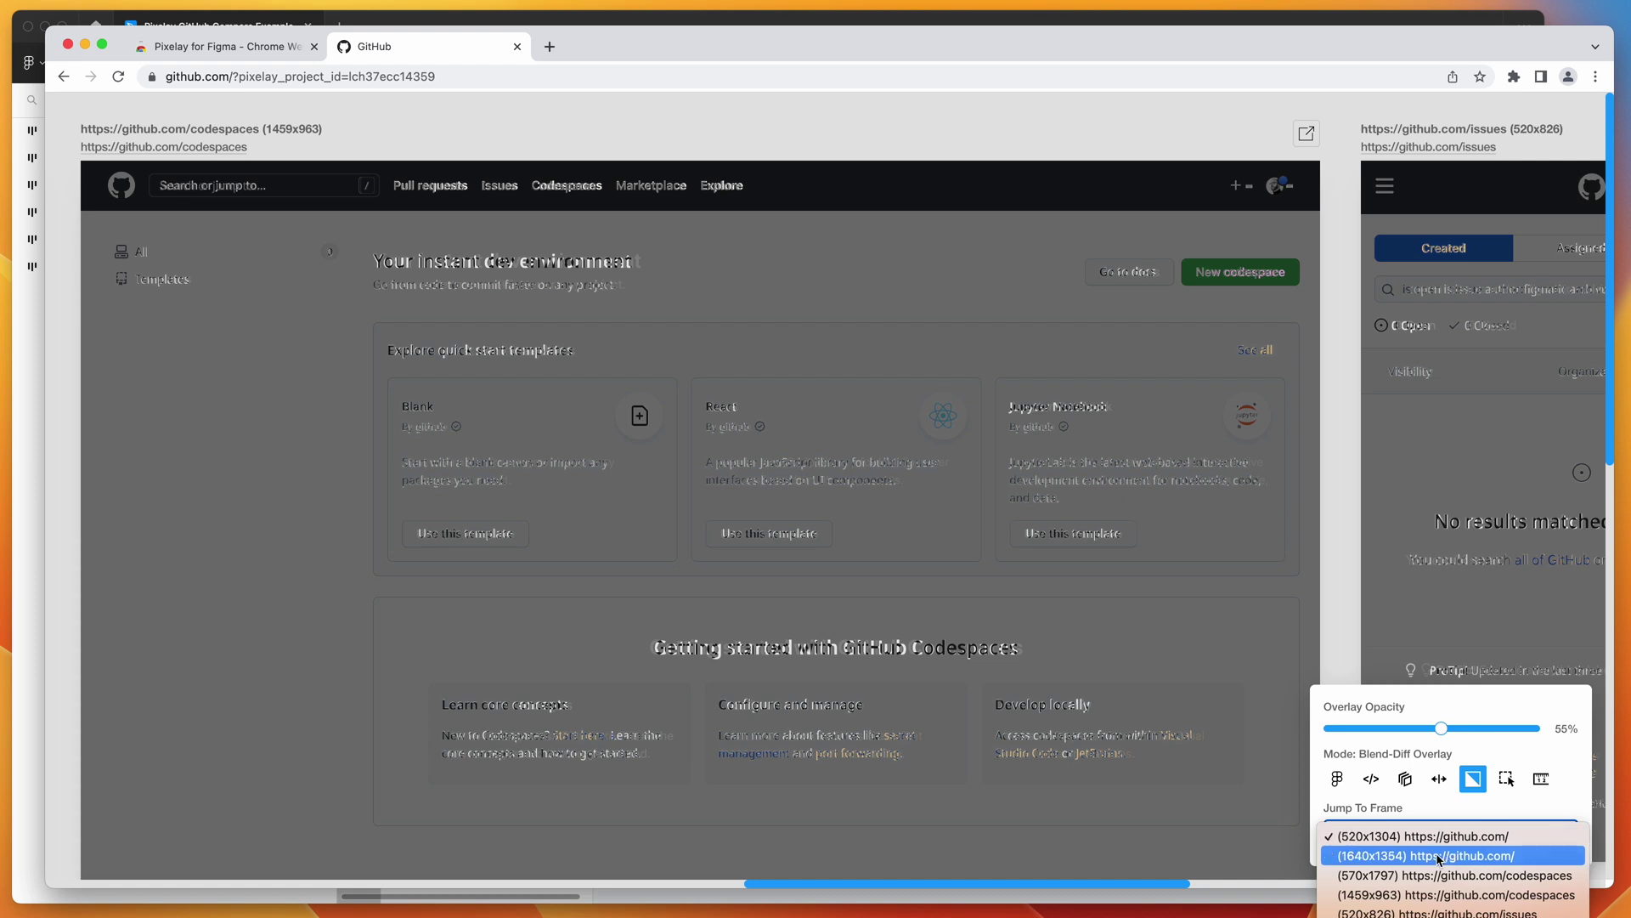
{"action": "left_click", "coordinate": [1372, 807]}
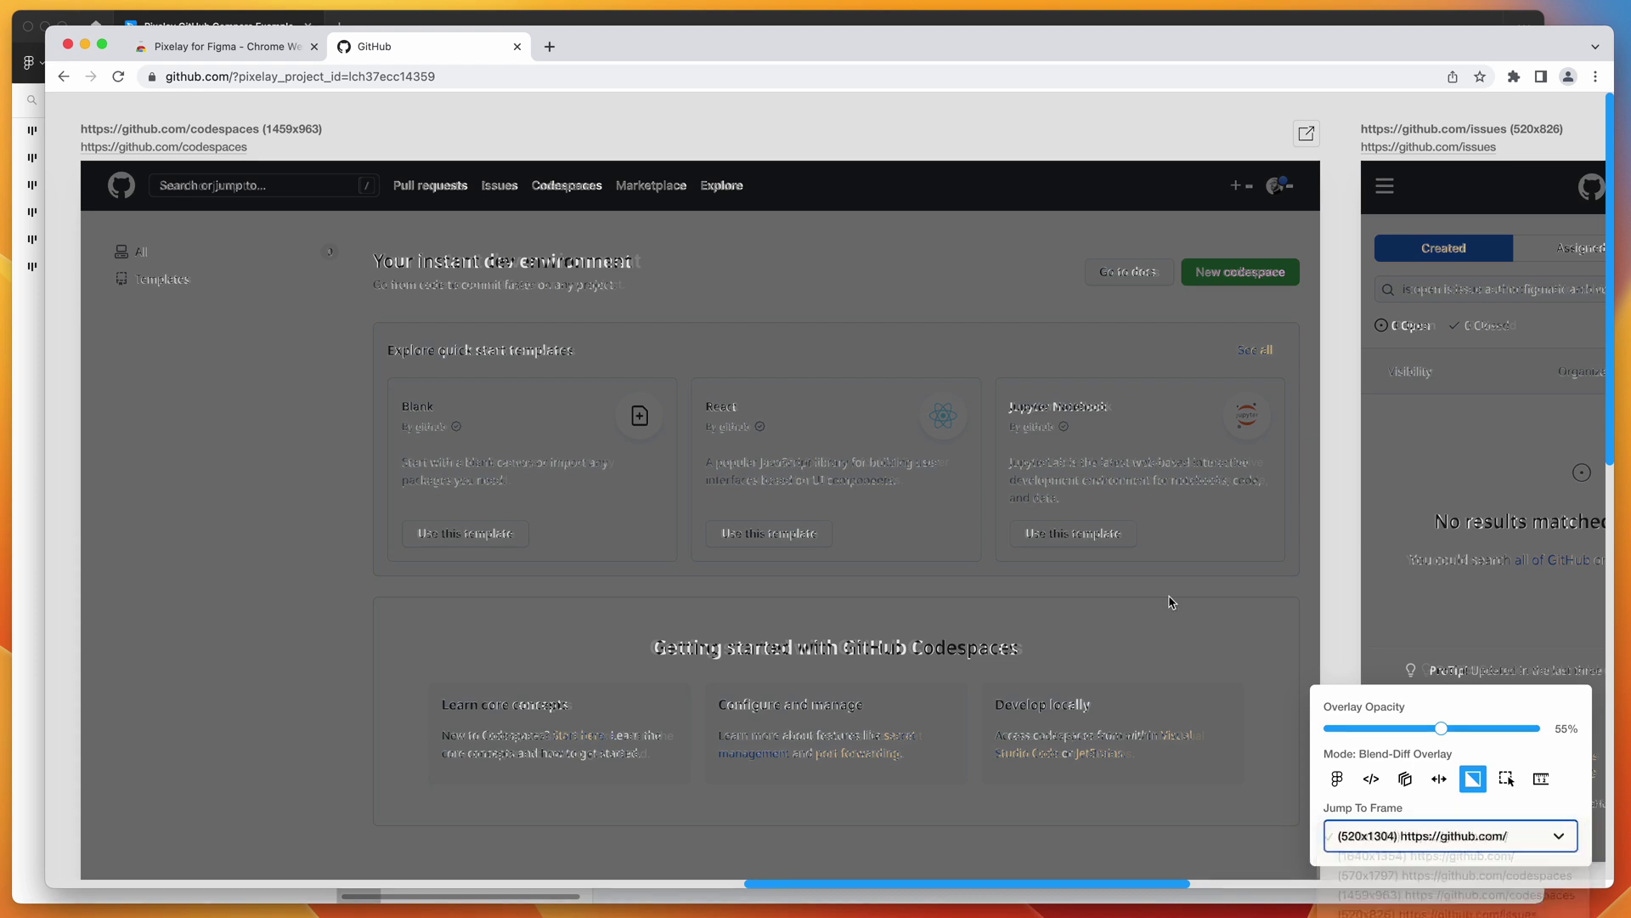
{"action": "left_click", "coordinate": [1372, 780]}
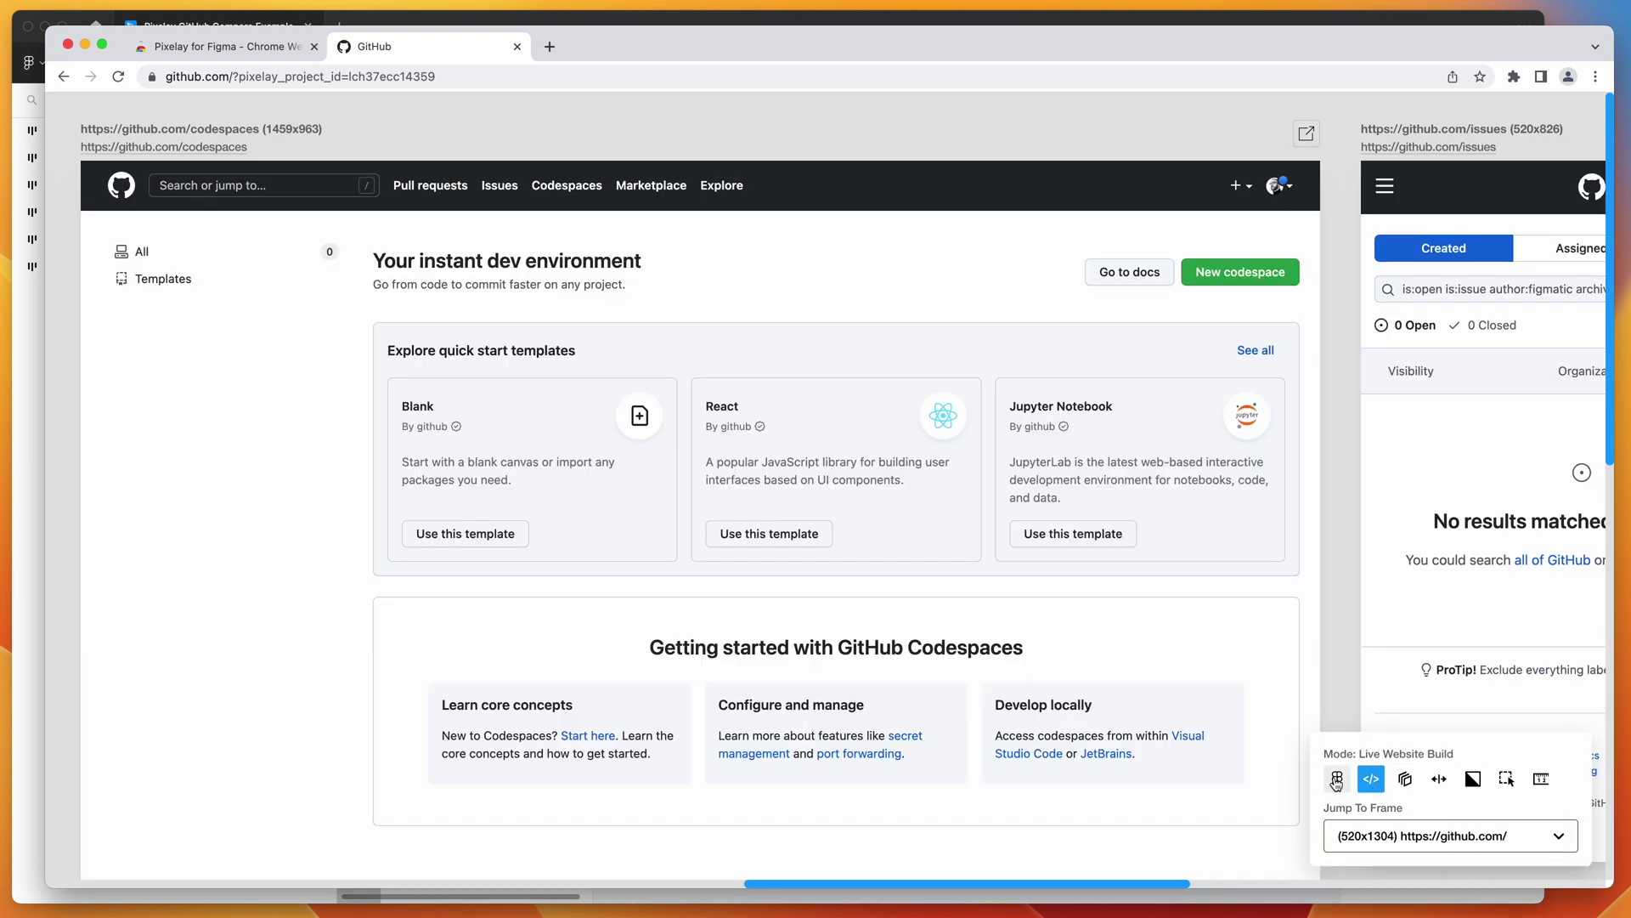
{"action": "left_click", "coordinate": [1338, 780]}
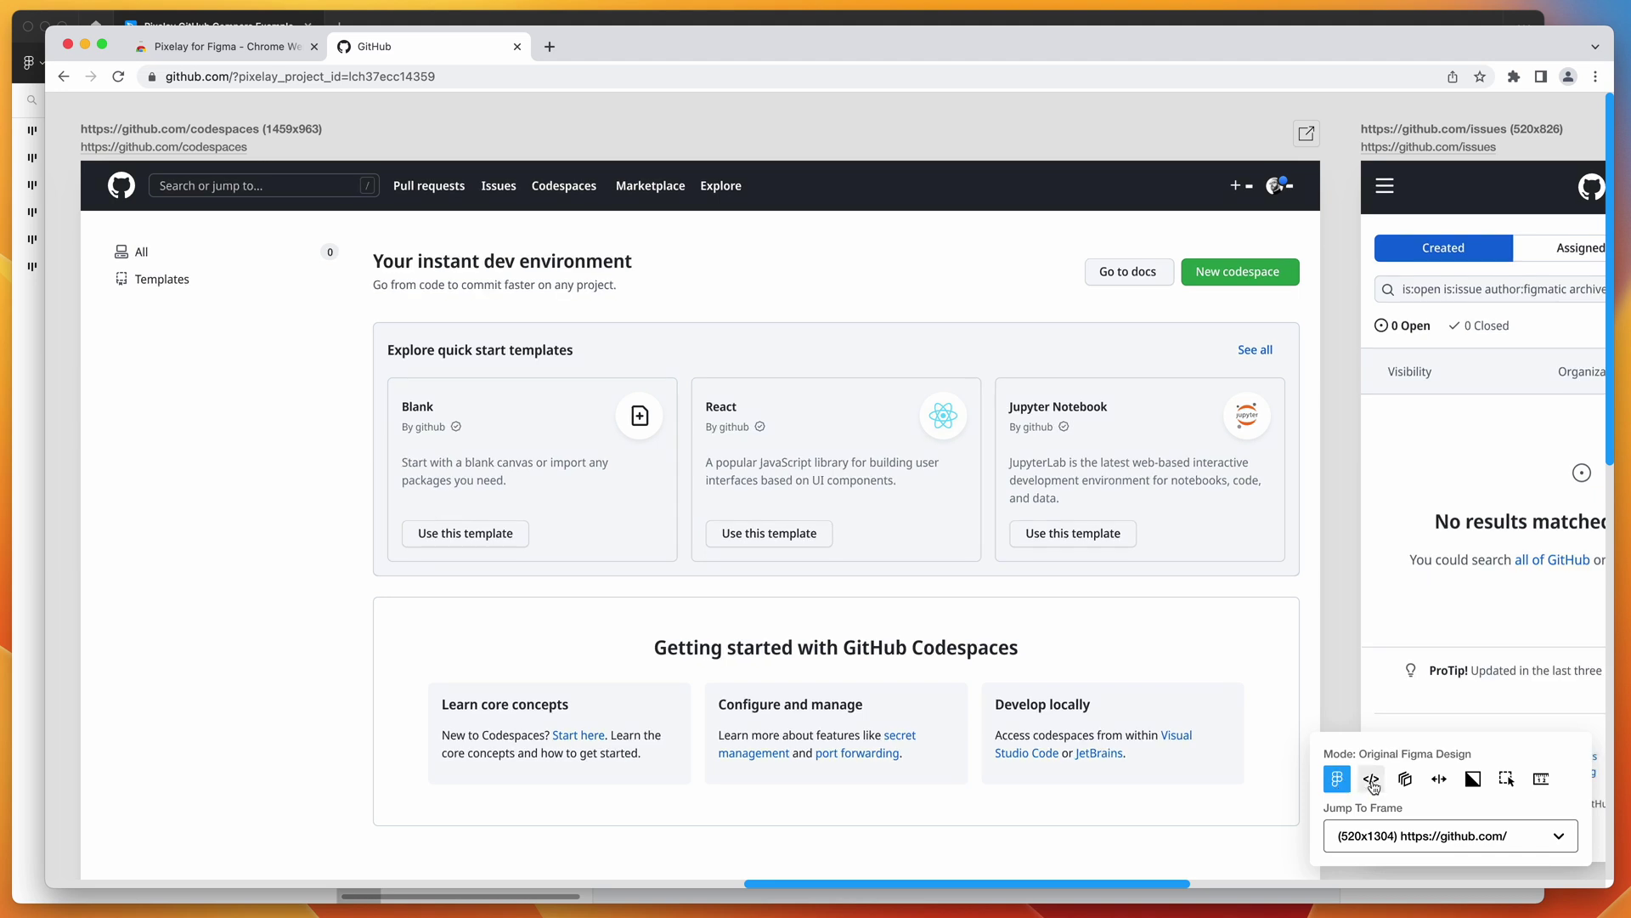
{"action": "left_click", "coordinate": [1339, 780]}
{"action": "left_click", "coordinate": [1337, 780]}
{"action": "left_click", "coordinate": [1337, 780]}
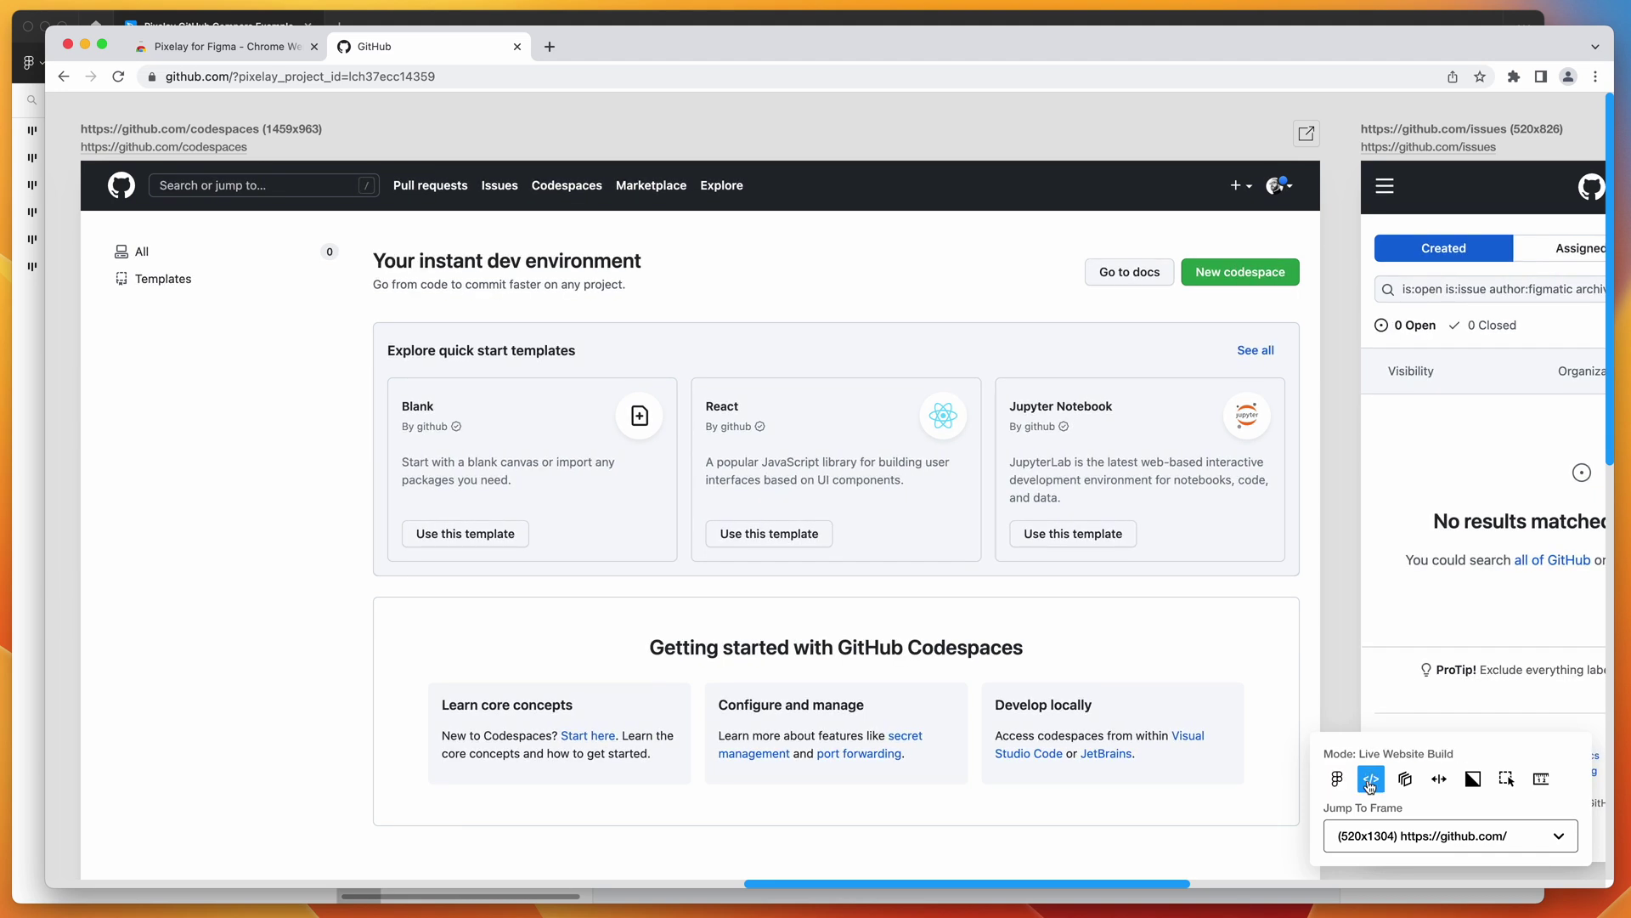
{"action": "left_click", "coordinate": [1339, 780]}
{"action": "left_click", "coordinate": [1366, 781]}
{"action": "scroll", "coordinate": [1096, 425], "scroll_direction": "right", "scroll_amount": 2}
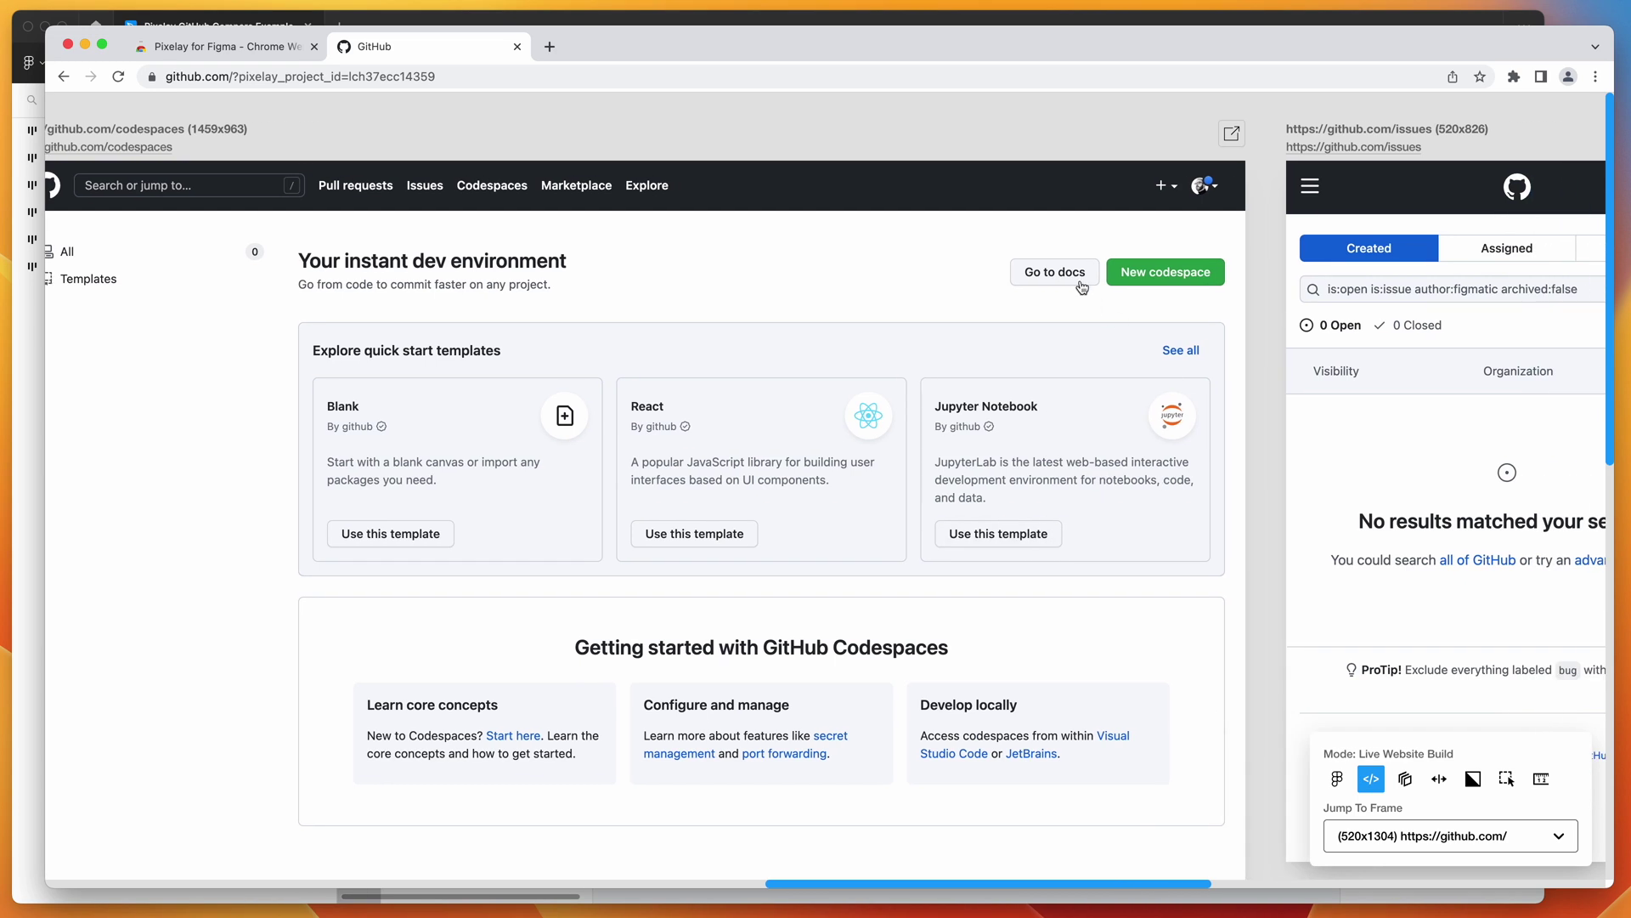
{"action": "left_click", "coordinate": [1163, 189]}
{"action": "left_click", "coordinate": [1127, 186]}
{"action": "left_click", "coordinate": [1164, 191]}
{"action": "left_click", "coordinate": [1096, 182]}
{"action": "scroll", "coordinate": [829, 198], "scroll_direction": "left", "scroll_amount": 2}
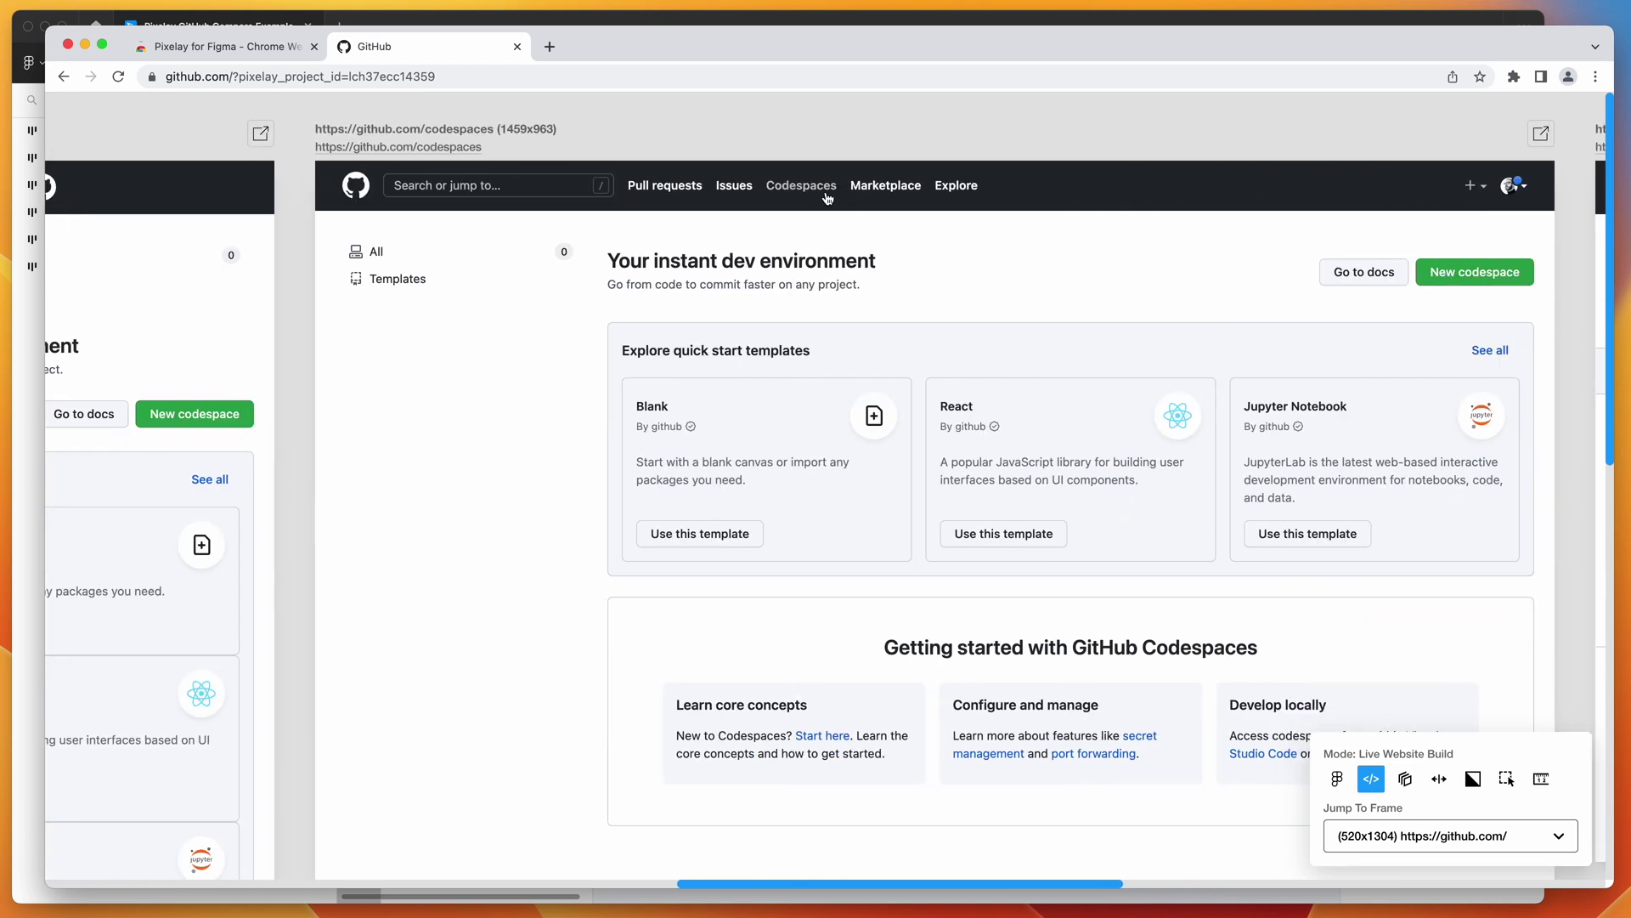
{"action": "scroll", "coordinate": [828, 198], "scroll_direction": "right", "scroll_amount": 10}
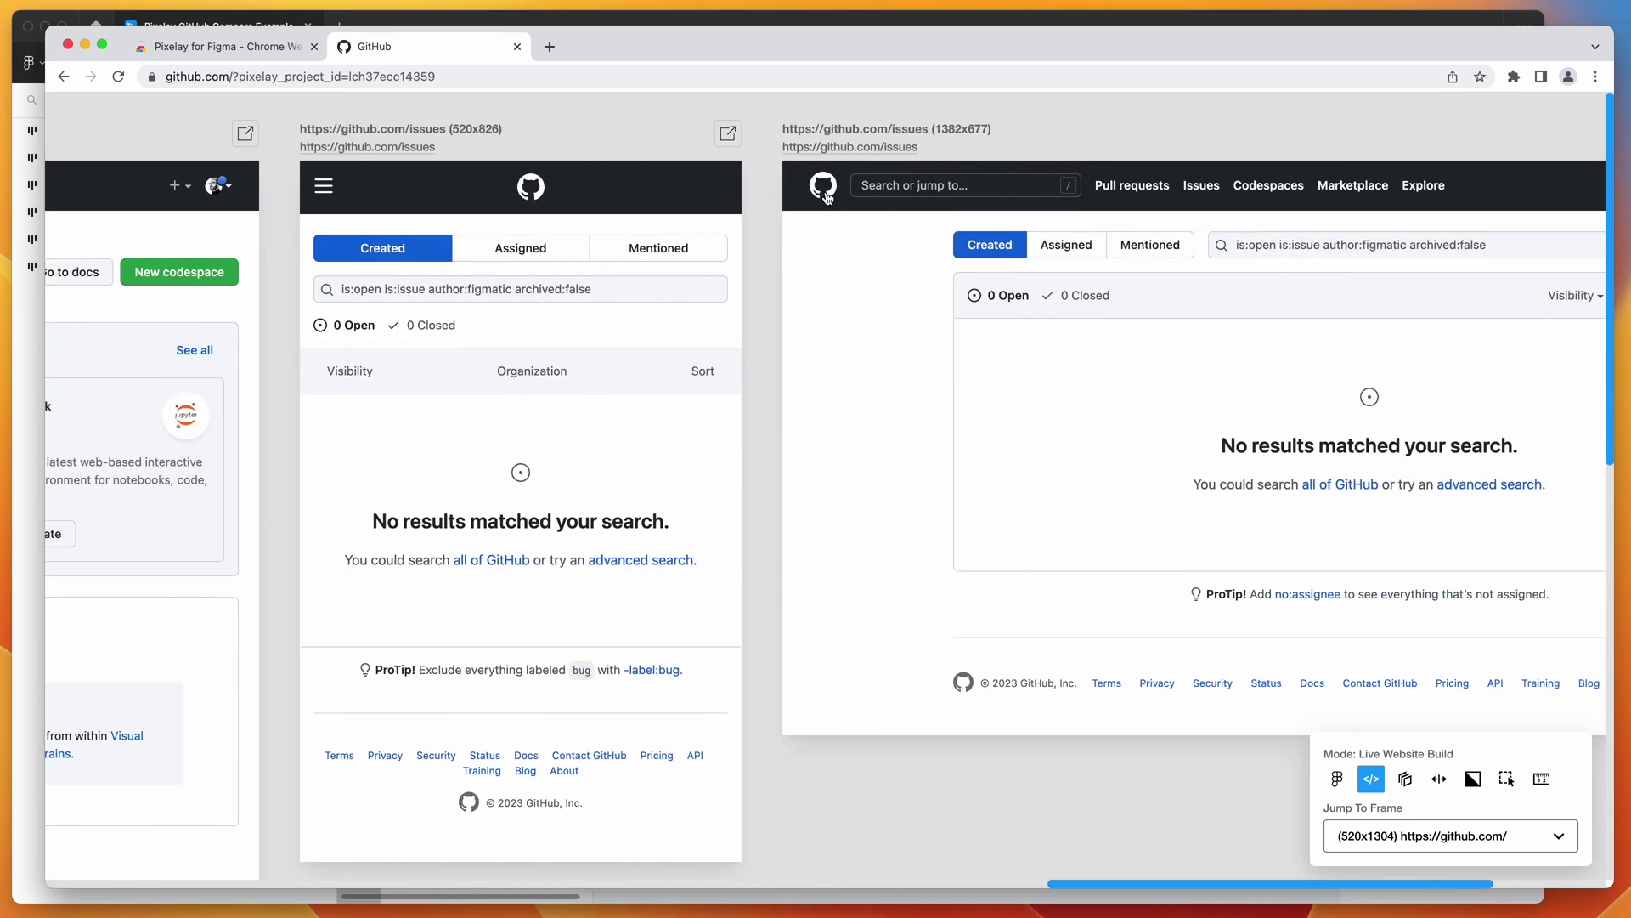
{"action": "scroll", "coordinate": [828, 198], "scroll_direction": "left", "scroll_amount": 10}
{"action": "scroll", "coordinate": [829, 197], "scroll_direction": "right", "scroll_amount": 8}
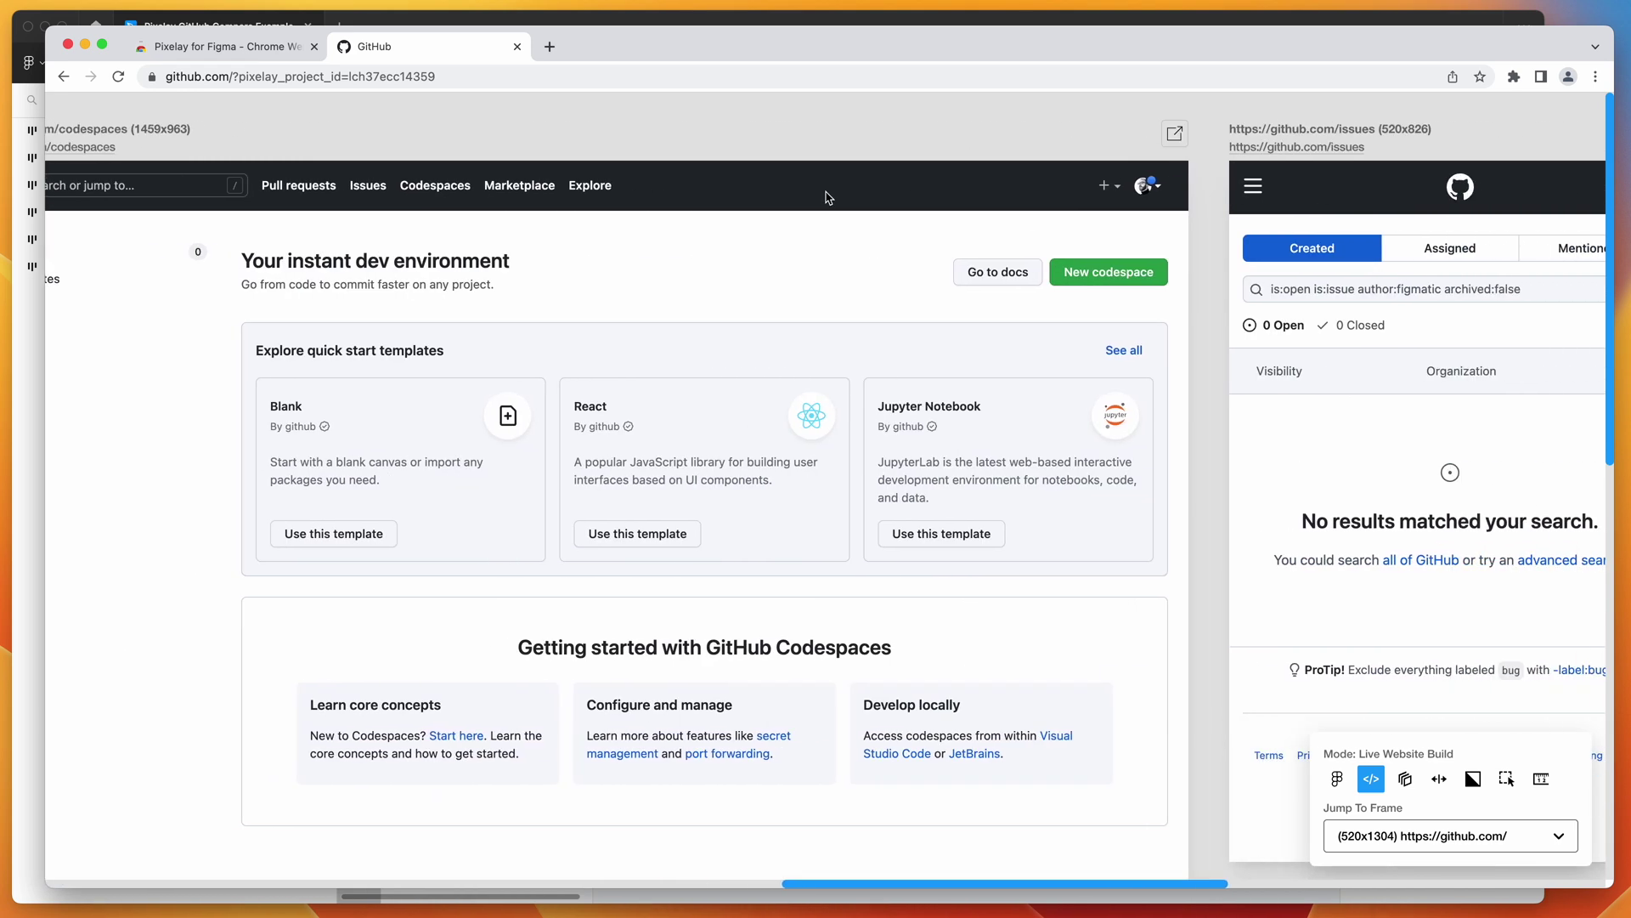
{"action": "scroll", "coordinate": [829, 197], "scroll_direction": "right", "scroll_amount": 3}
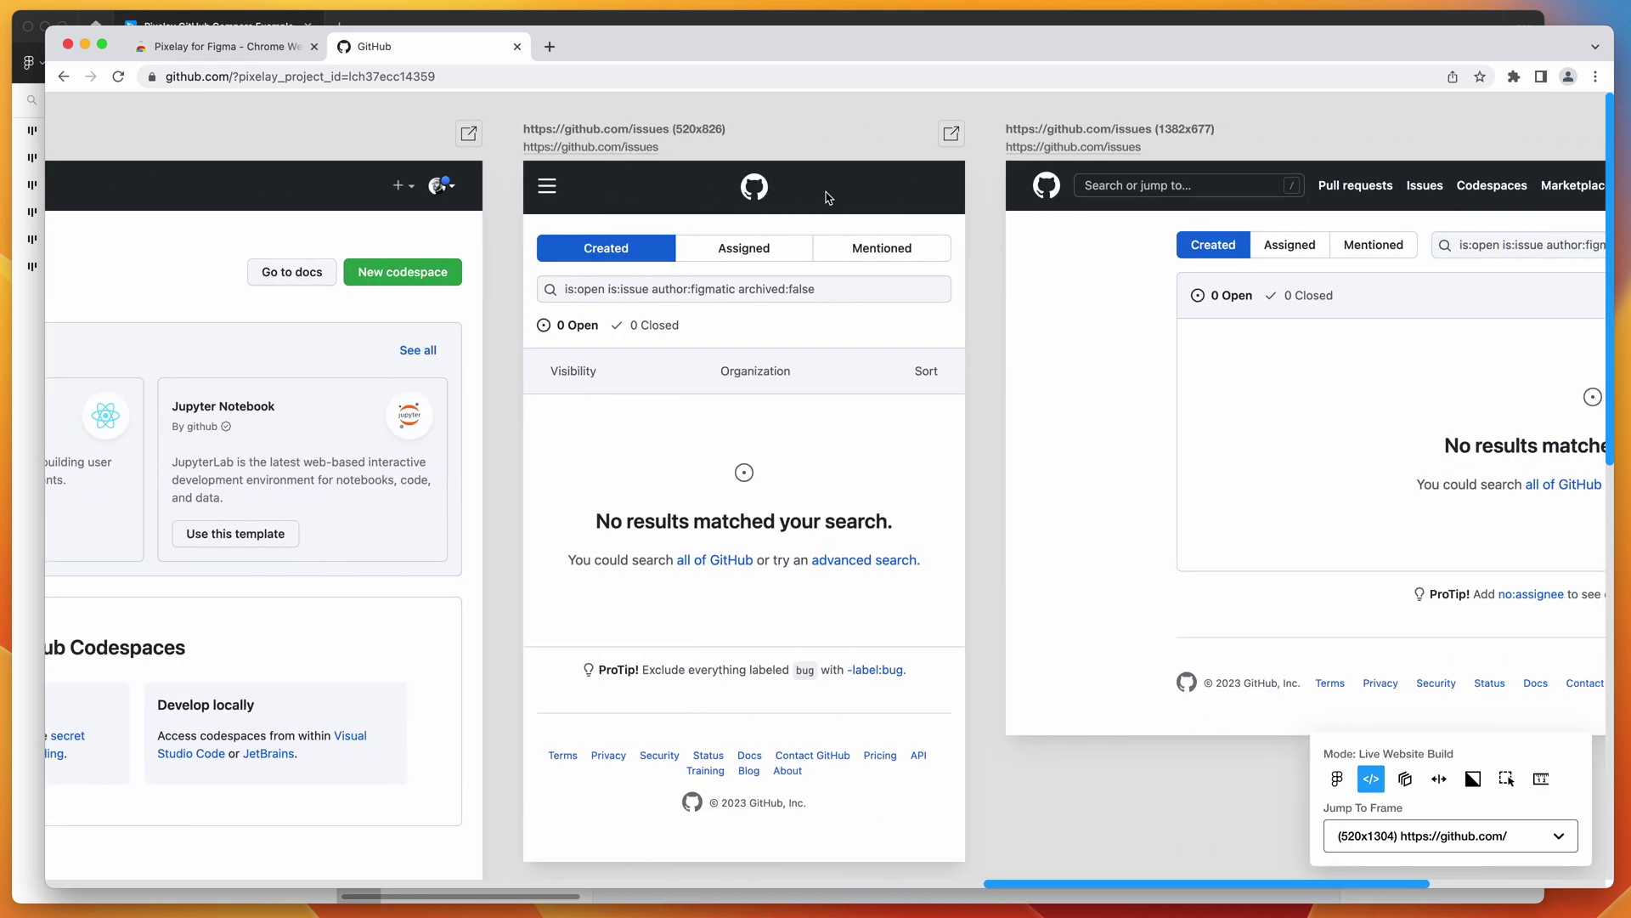
Pop the 520x826 issues frame into its own window, reposition it, and return to the main comparison view
{"action": "left_click", "coordinate": [951, 136]}
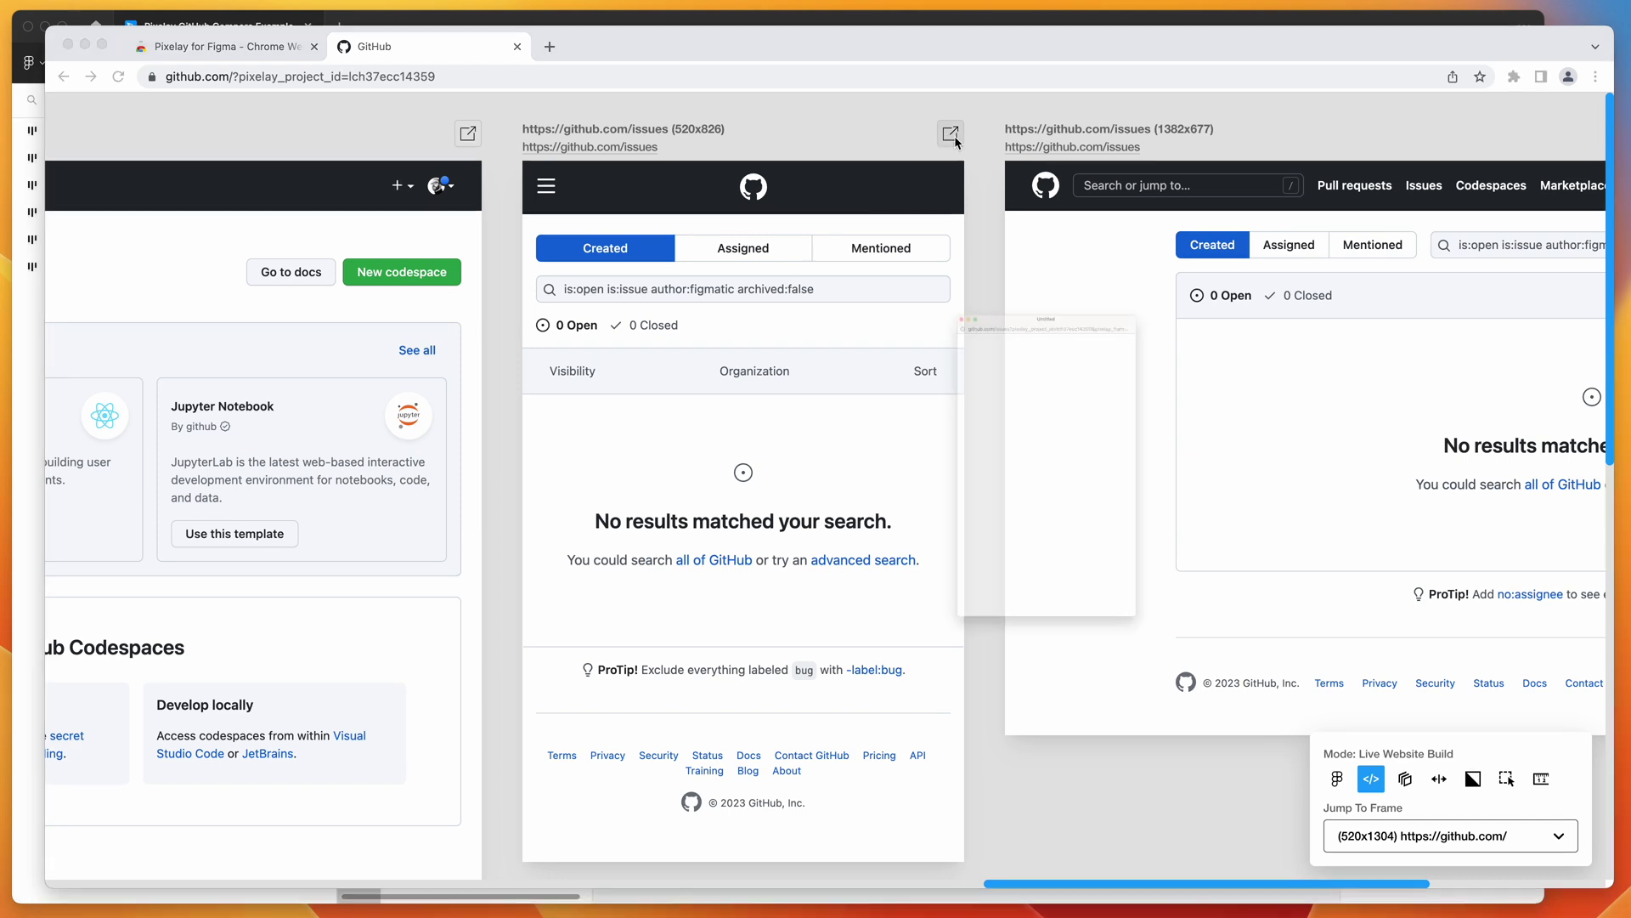
{"action": "left_click_drag", "start_coordinate": [990, 104], "coordinate": [827, 91]}
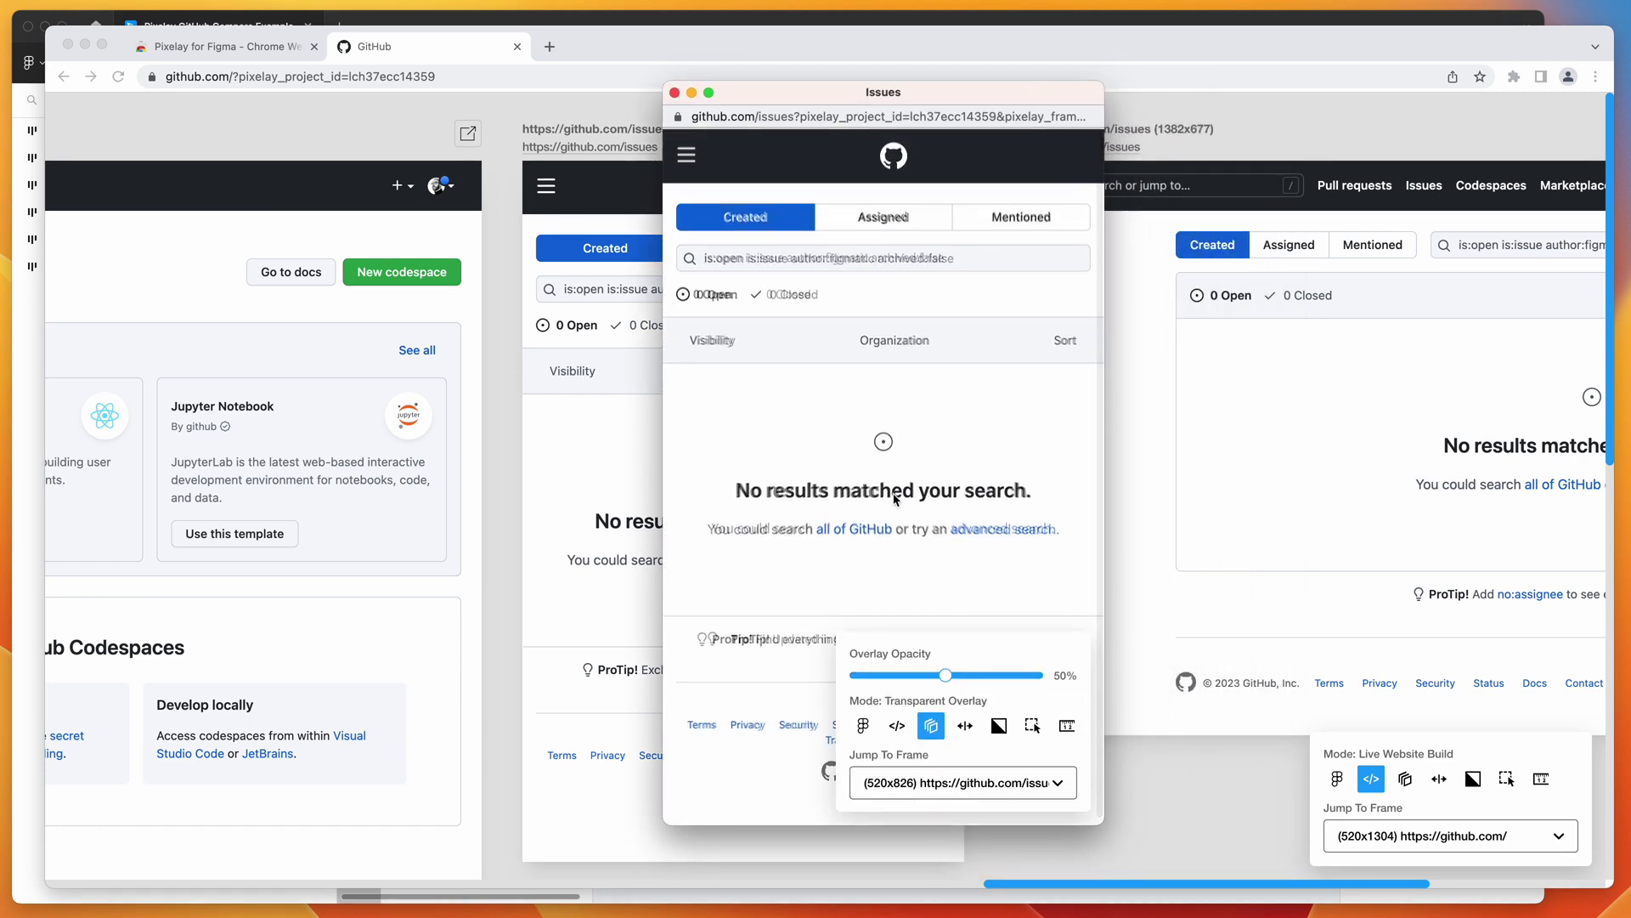
{"action": "left_click_drag", "start_coordinate": [872, 102], "coordinate": [838, 76]}
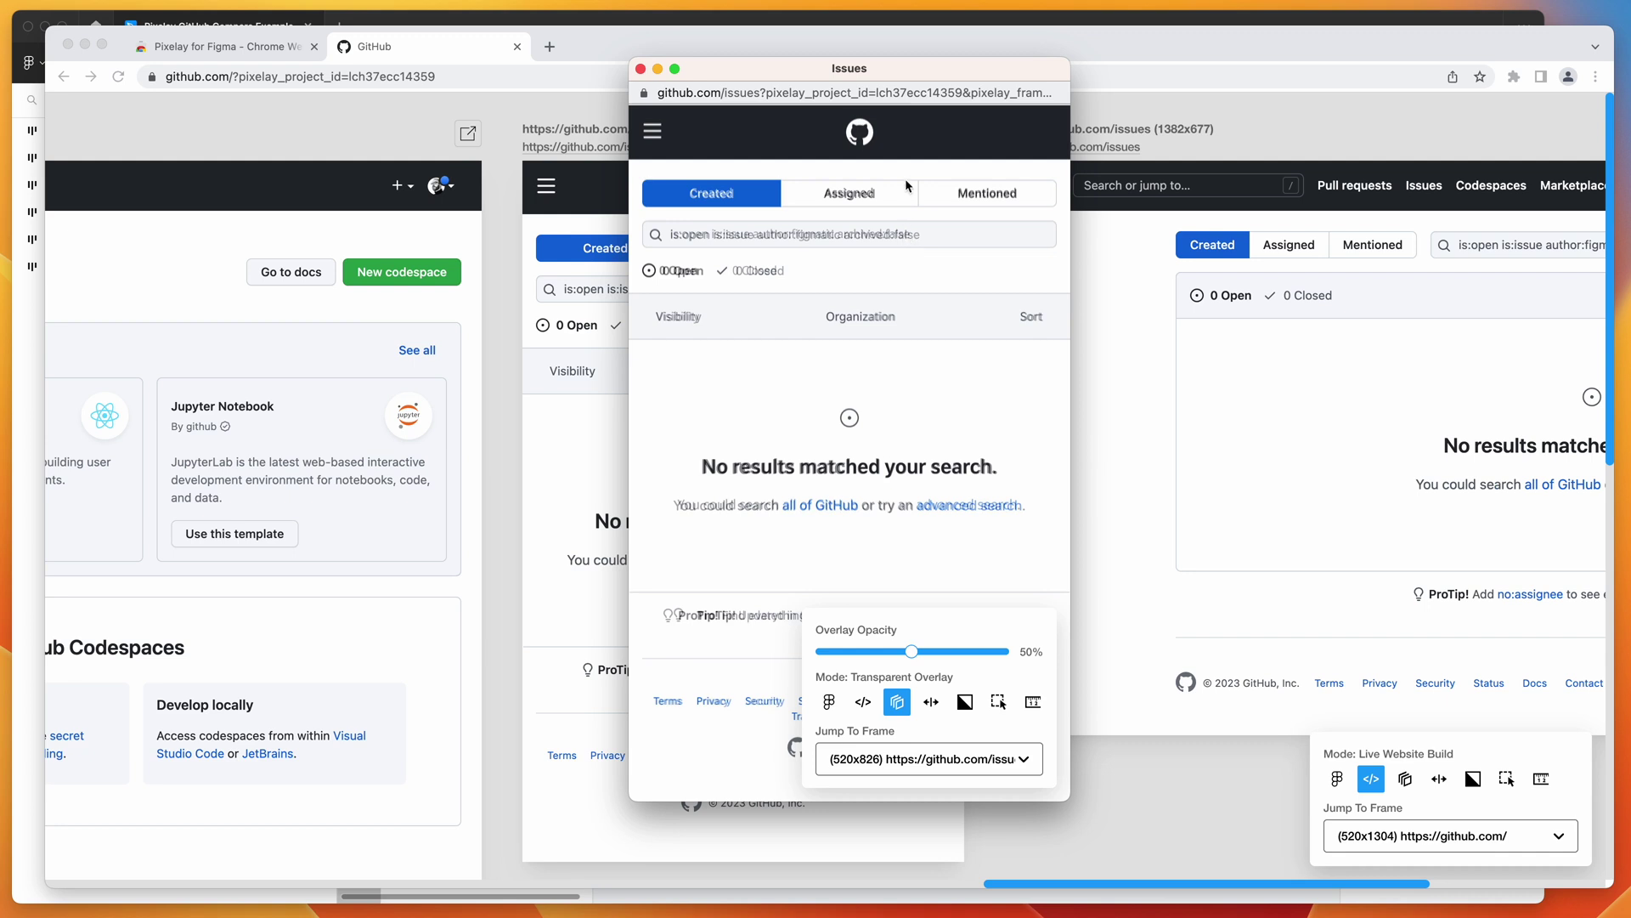
{"action": "left_click_drag", "start_coordinate": [903, 69], "coordinate": [1133, 89]}
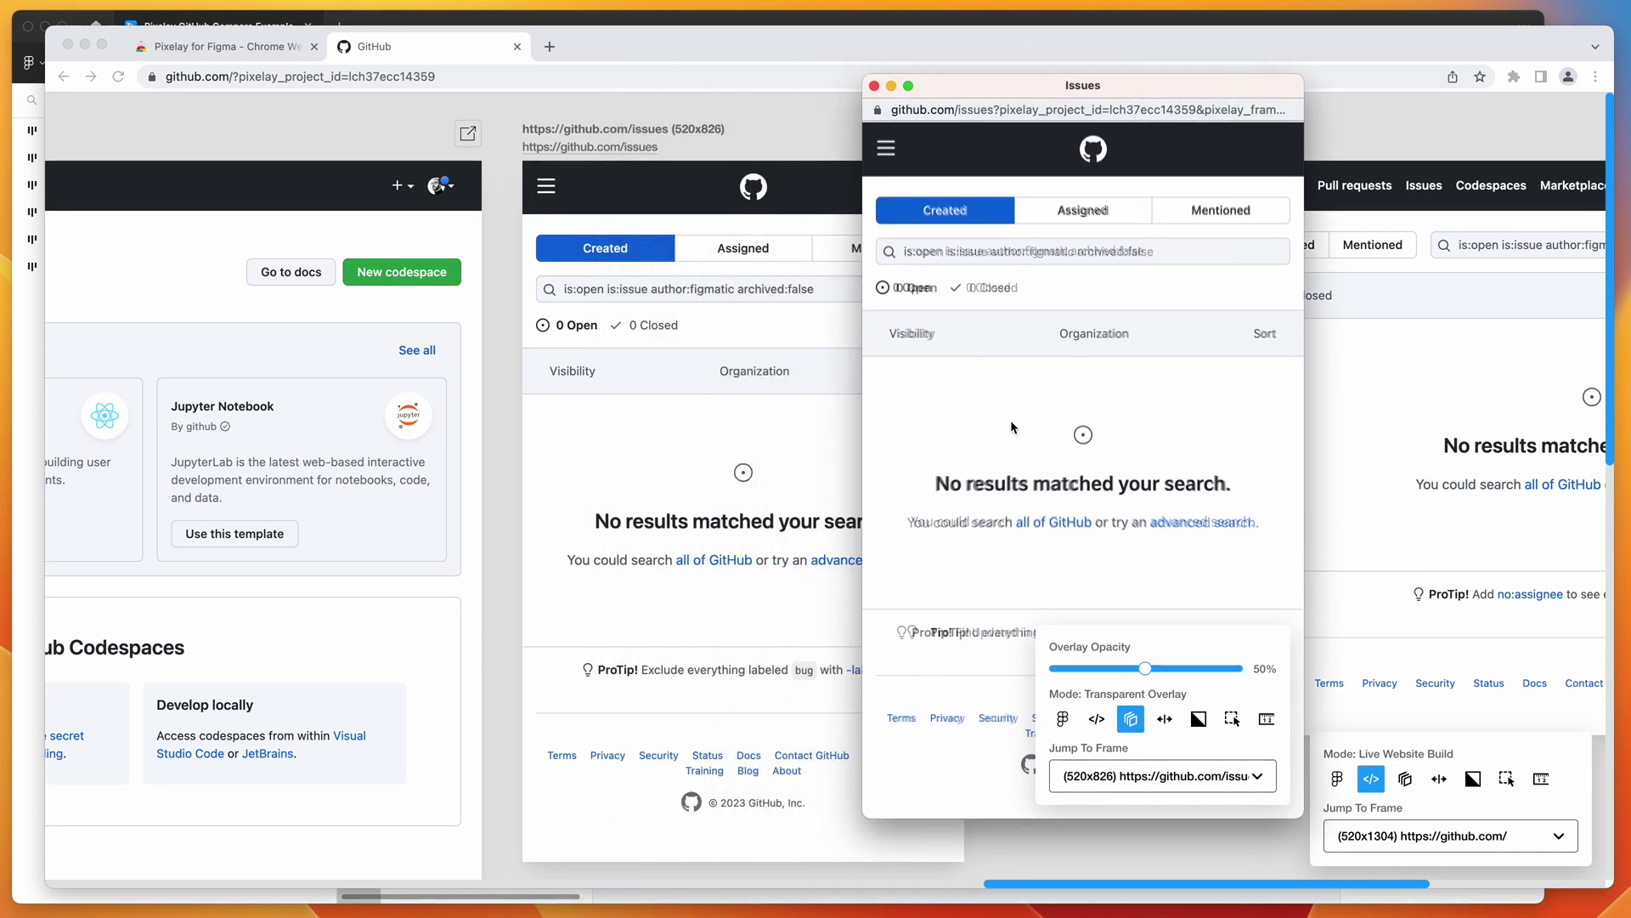
{"action": "left_click_drag", "start_coordinate": [1073, 87], "coordinate": [1184, 91]}
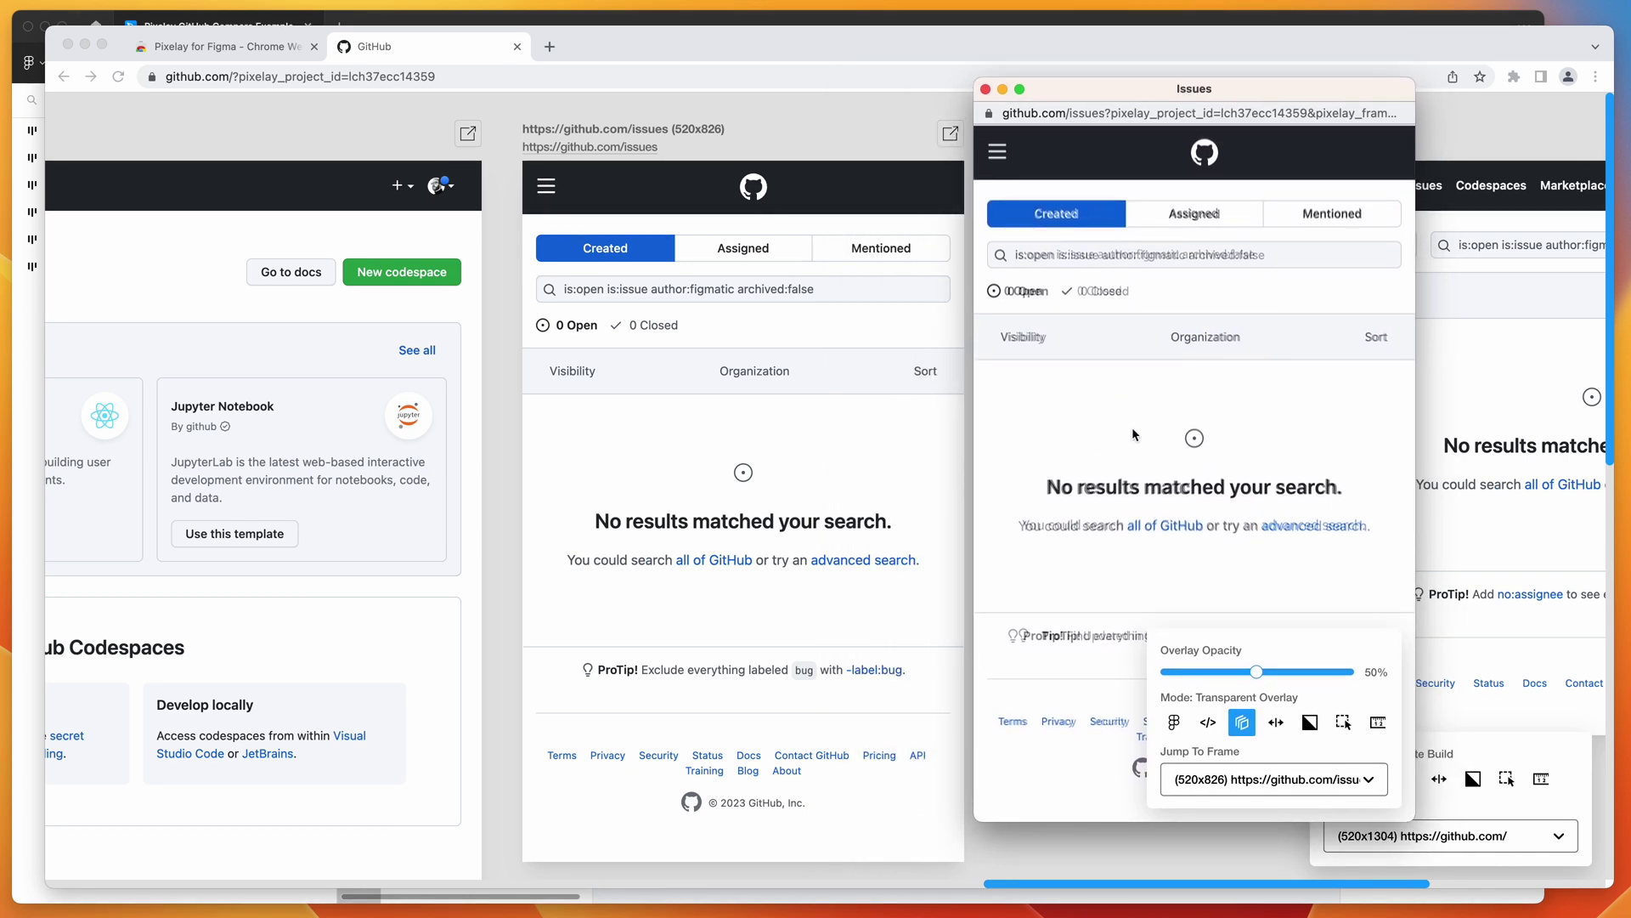
{"action": "left_click", "coordinate": [765, 462]}
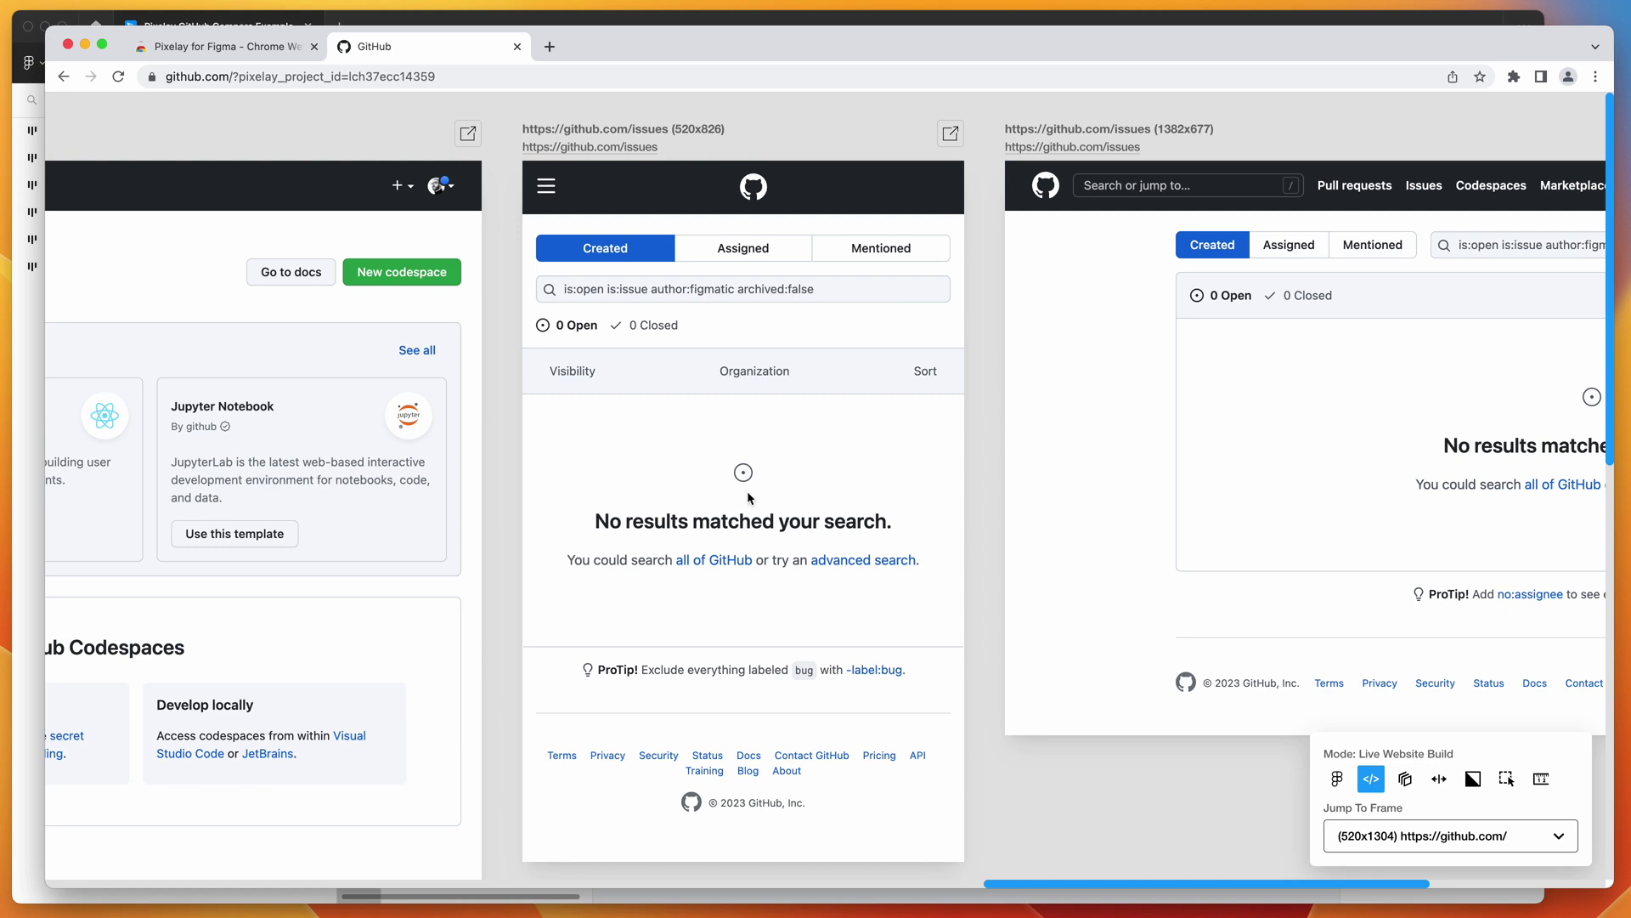
Bring the 570x1797 and 1459x963 codespaces previews into view and switch to Transparent Overlay mode
{"action": "scroll", "coordinate": [747, 491], "scroll_direction": "down", "scroll_amount": 1}
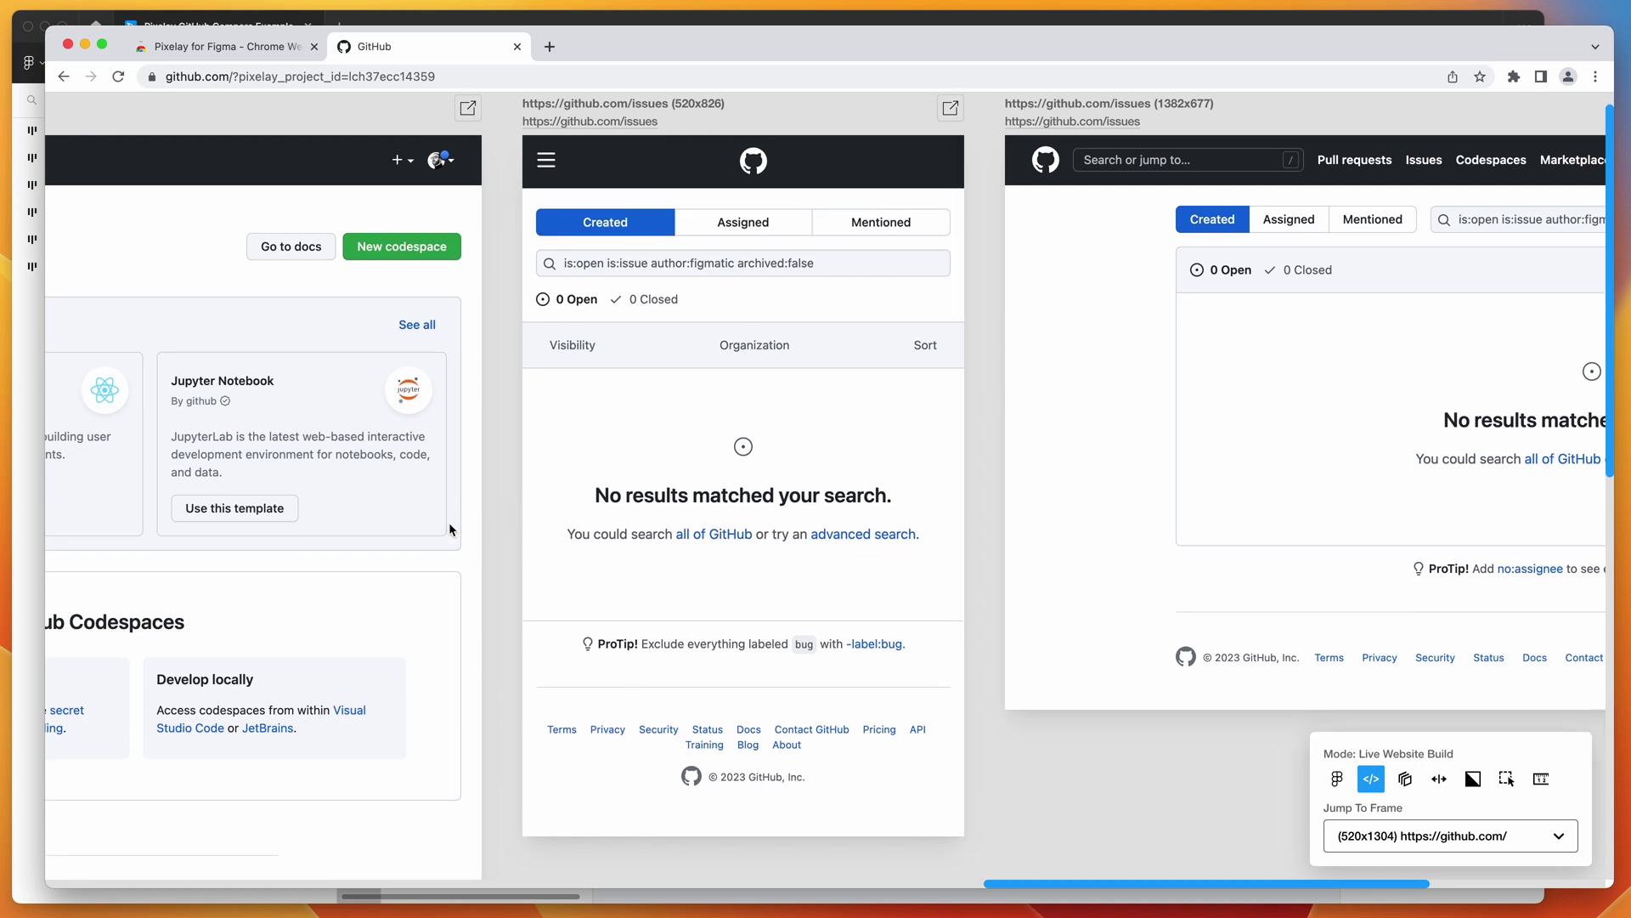
{"action": "scroll", "coordinate": [449, 521], "scroll_direction": "down", "scroll_amount": 5}
{"action": "scroll", "coordinate": [451, 527], "scroll_direction": "up", "scroll_amount": 4}
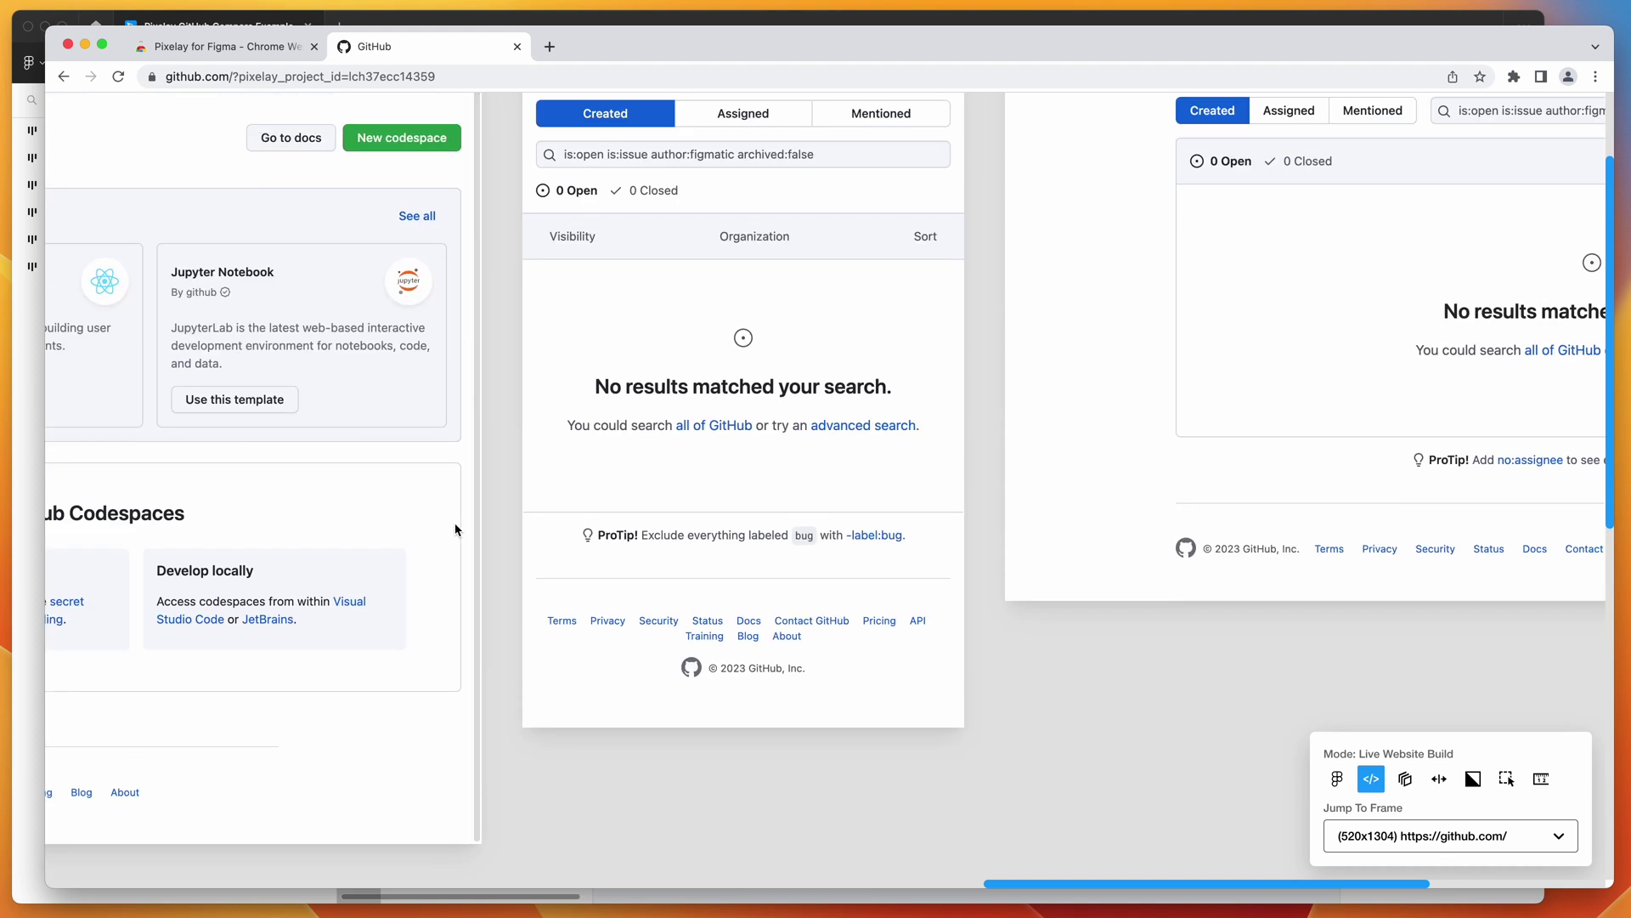
{"action": "scroll", "coordinate": [456, 529], "scroll_direction": "up", "scroll_amount": 3}
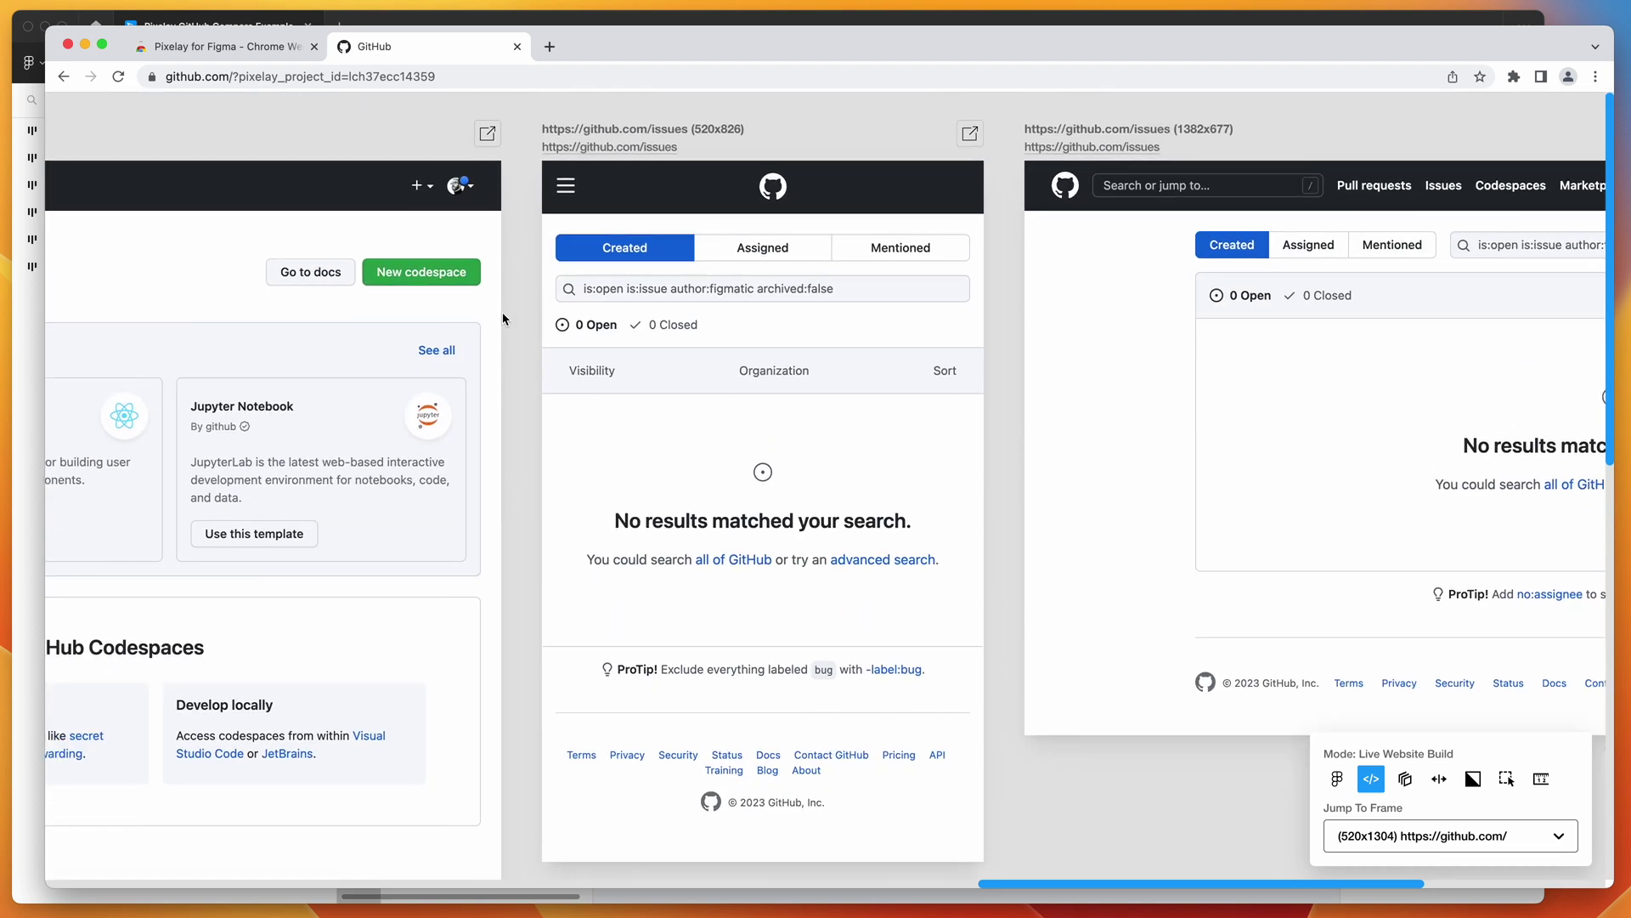
{"action": "scroll", "coordinate": [503, 315], "scroll_direction": "right", "scroll_amount": 3}
{"action": "scroll", "coordinate": [852, 371], "scroll_direction": "left", "scroll_amount": 3}
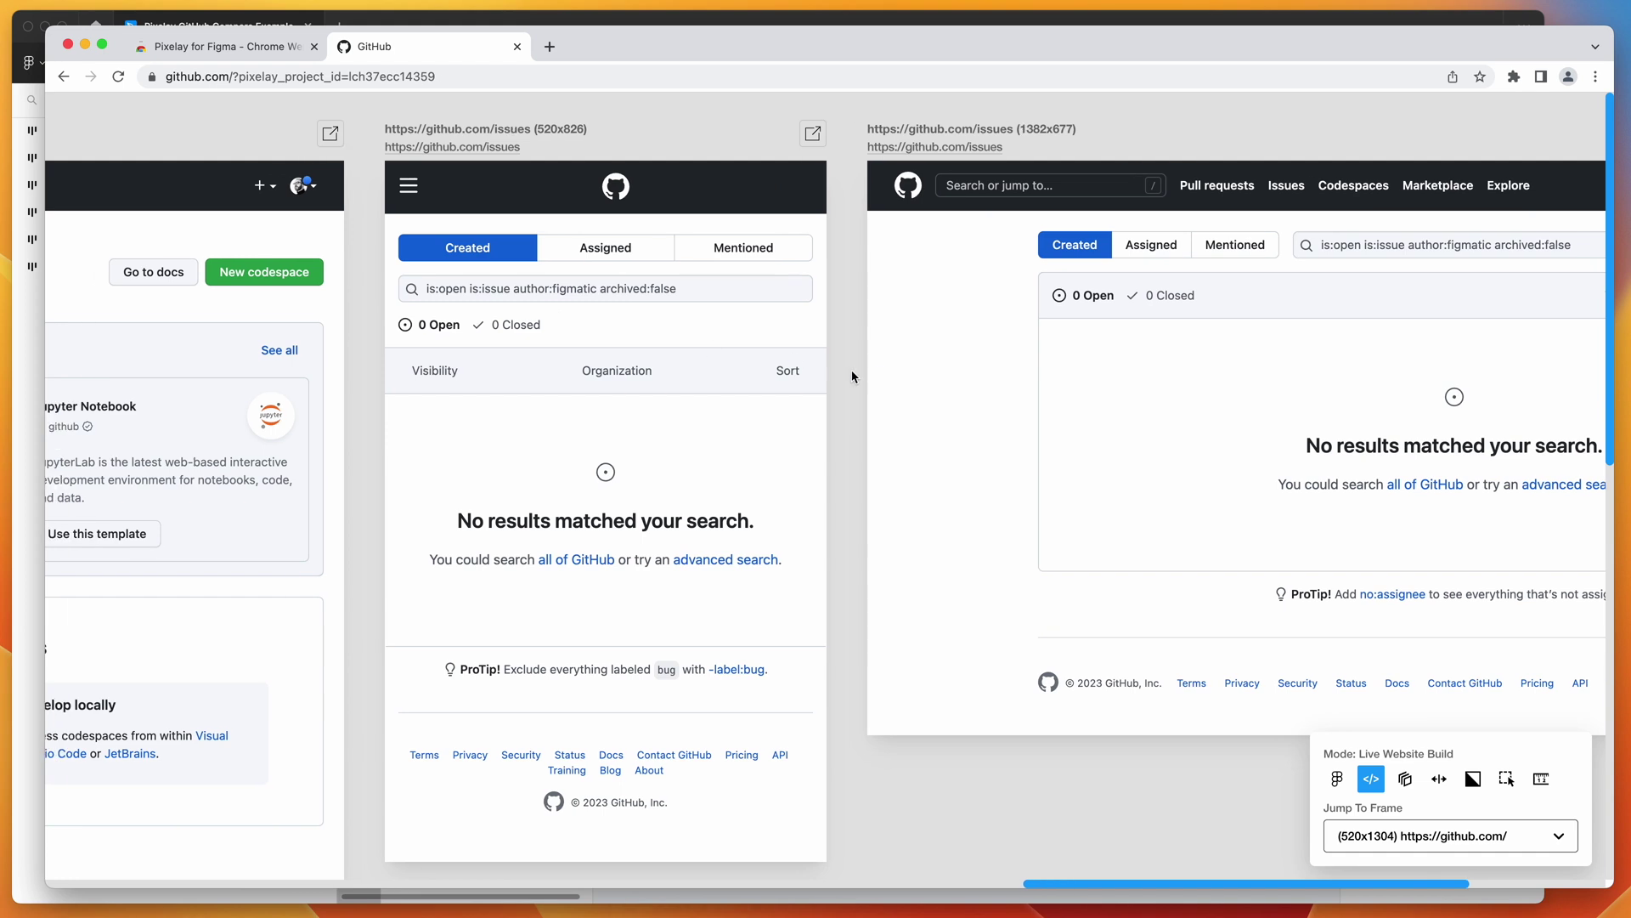
{"action": "scroll", "coordinate": [945, 342], "scroll_direction": "right", "scroll_amount": 6}
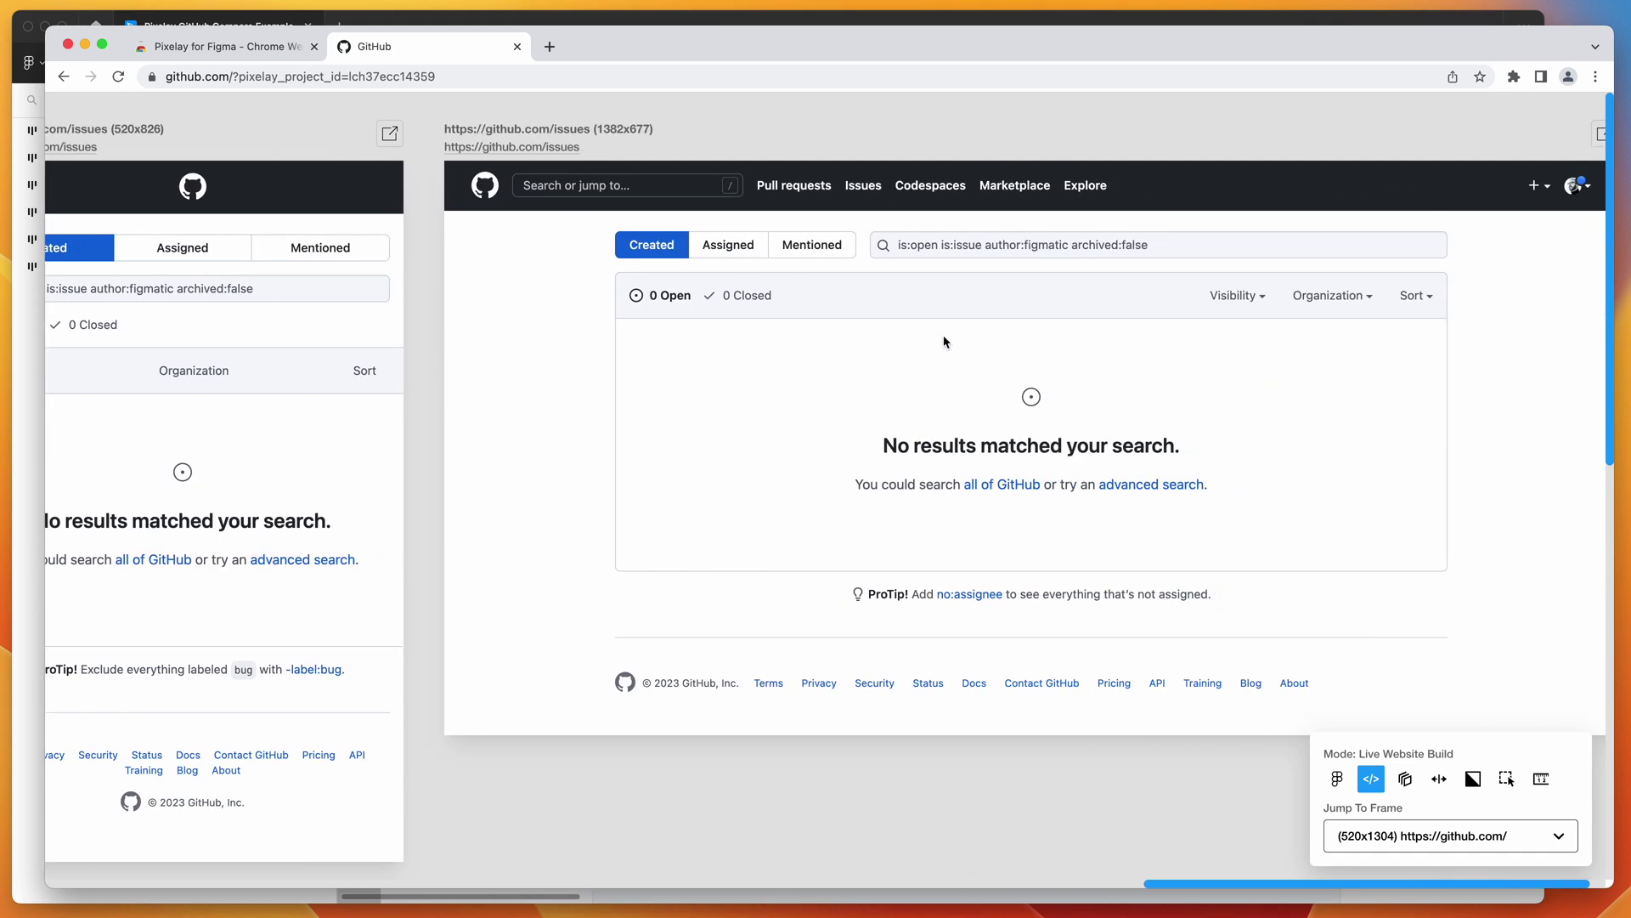
{"action": "scroll", "coordinate": [944, 342], "scroll_direction": "left", "scroll_amount": 15}
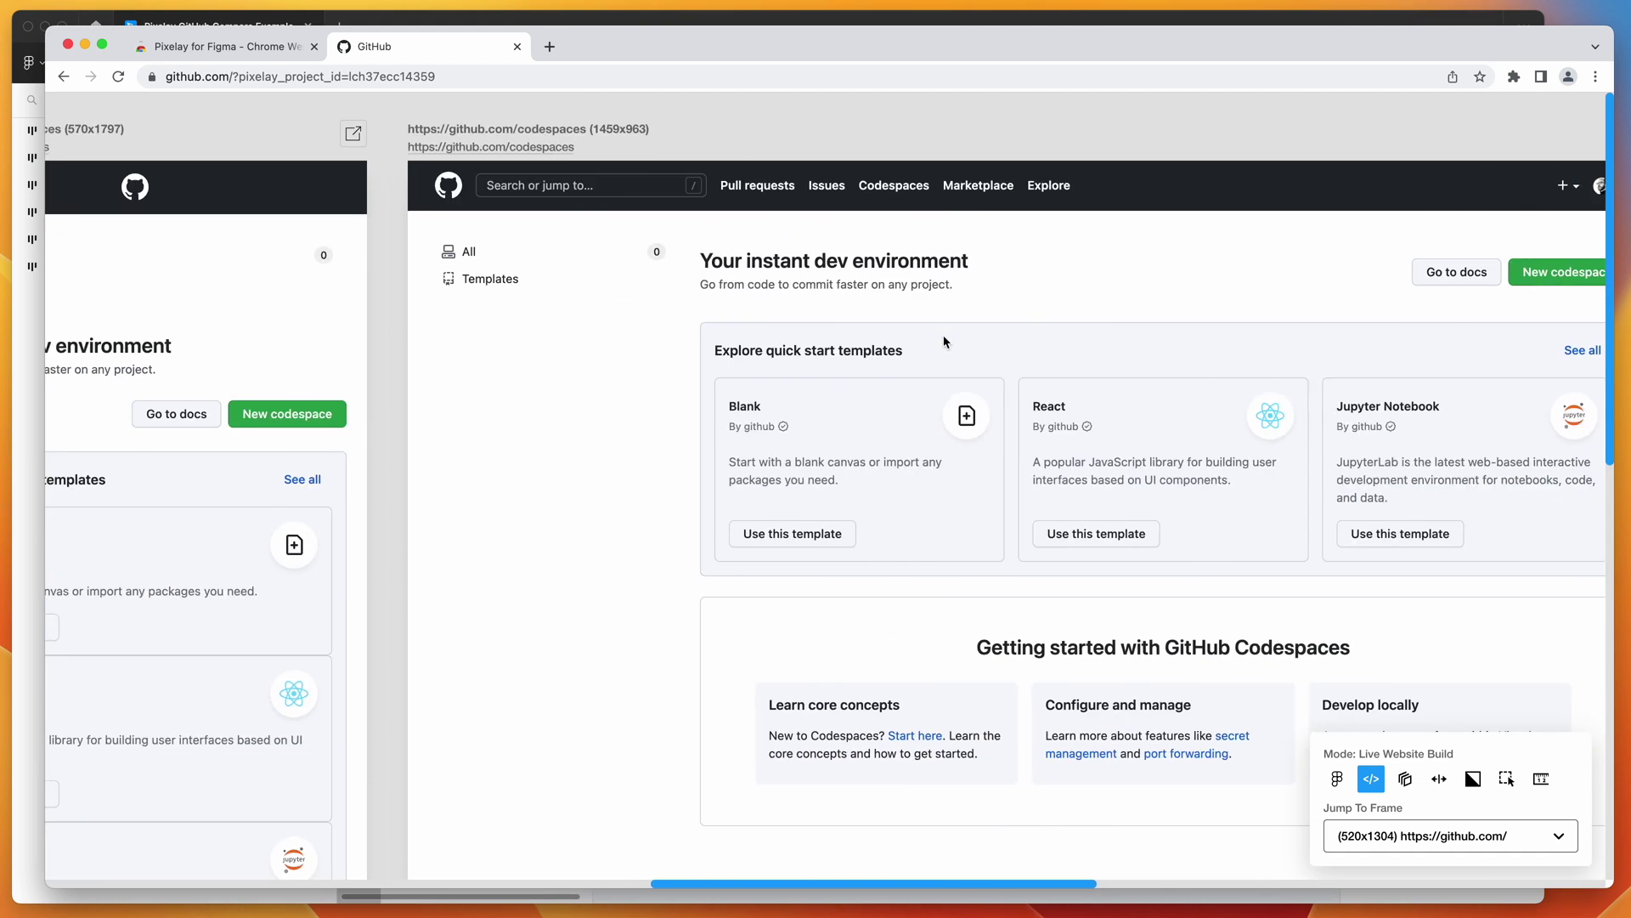
{"action": "left_click", "coordinate": [1405, 778]}
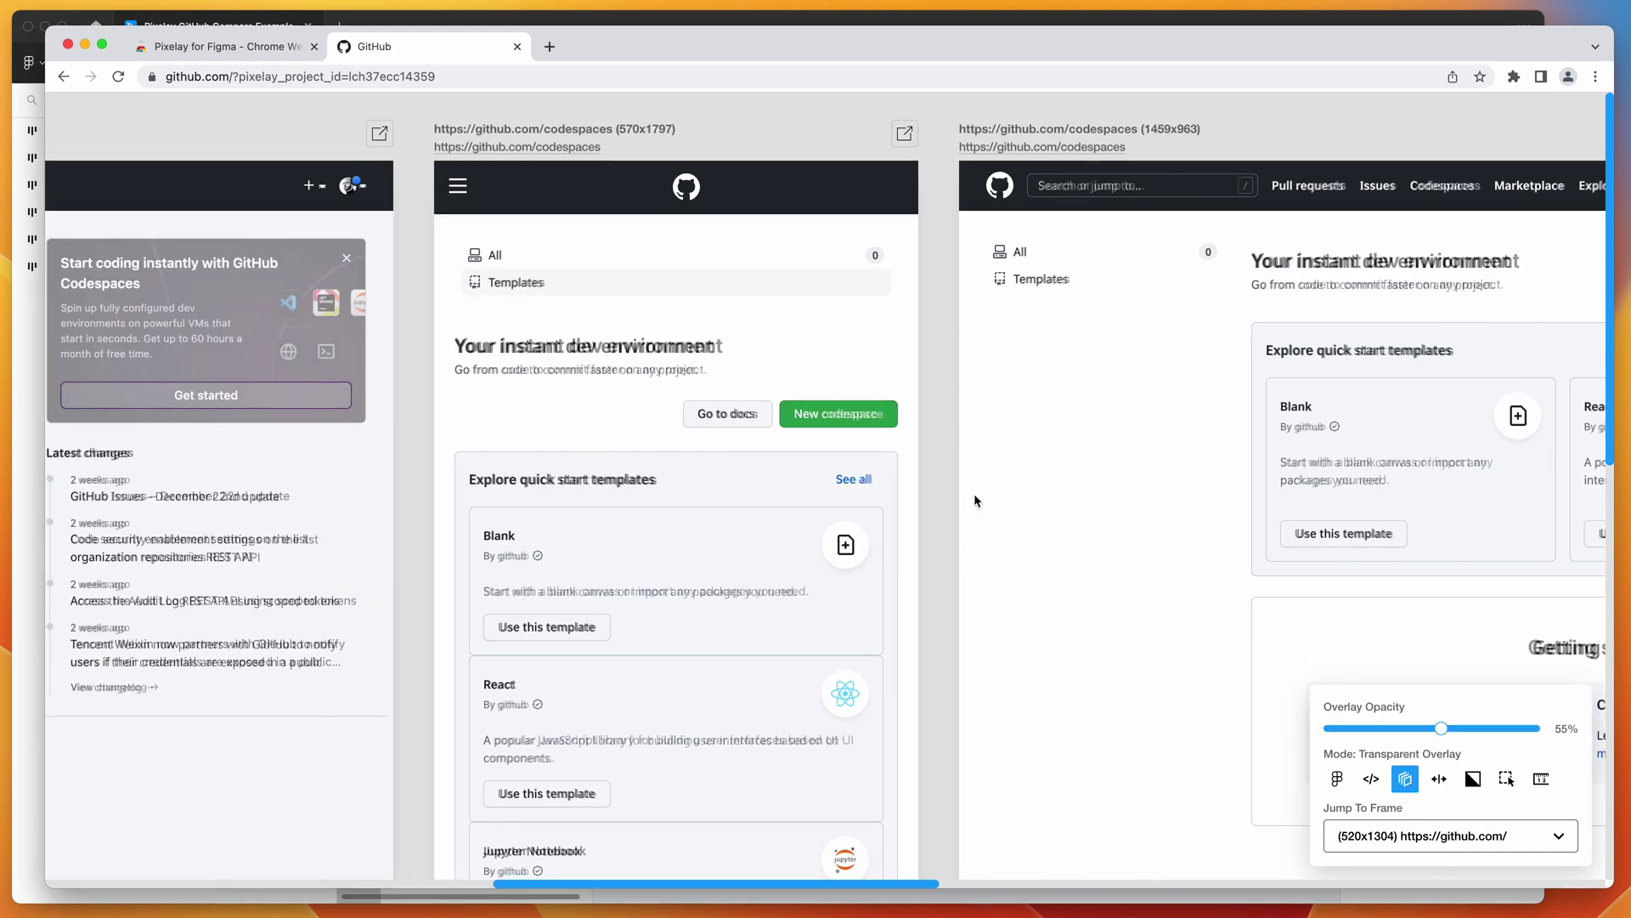
Lower the design overlay opacity to 51%
{"action": "scroll", "coordinate": [977, 459], "scroll_direction": "left", "scroll_amount": 4}
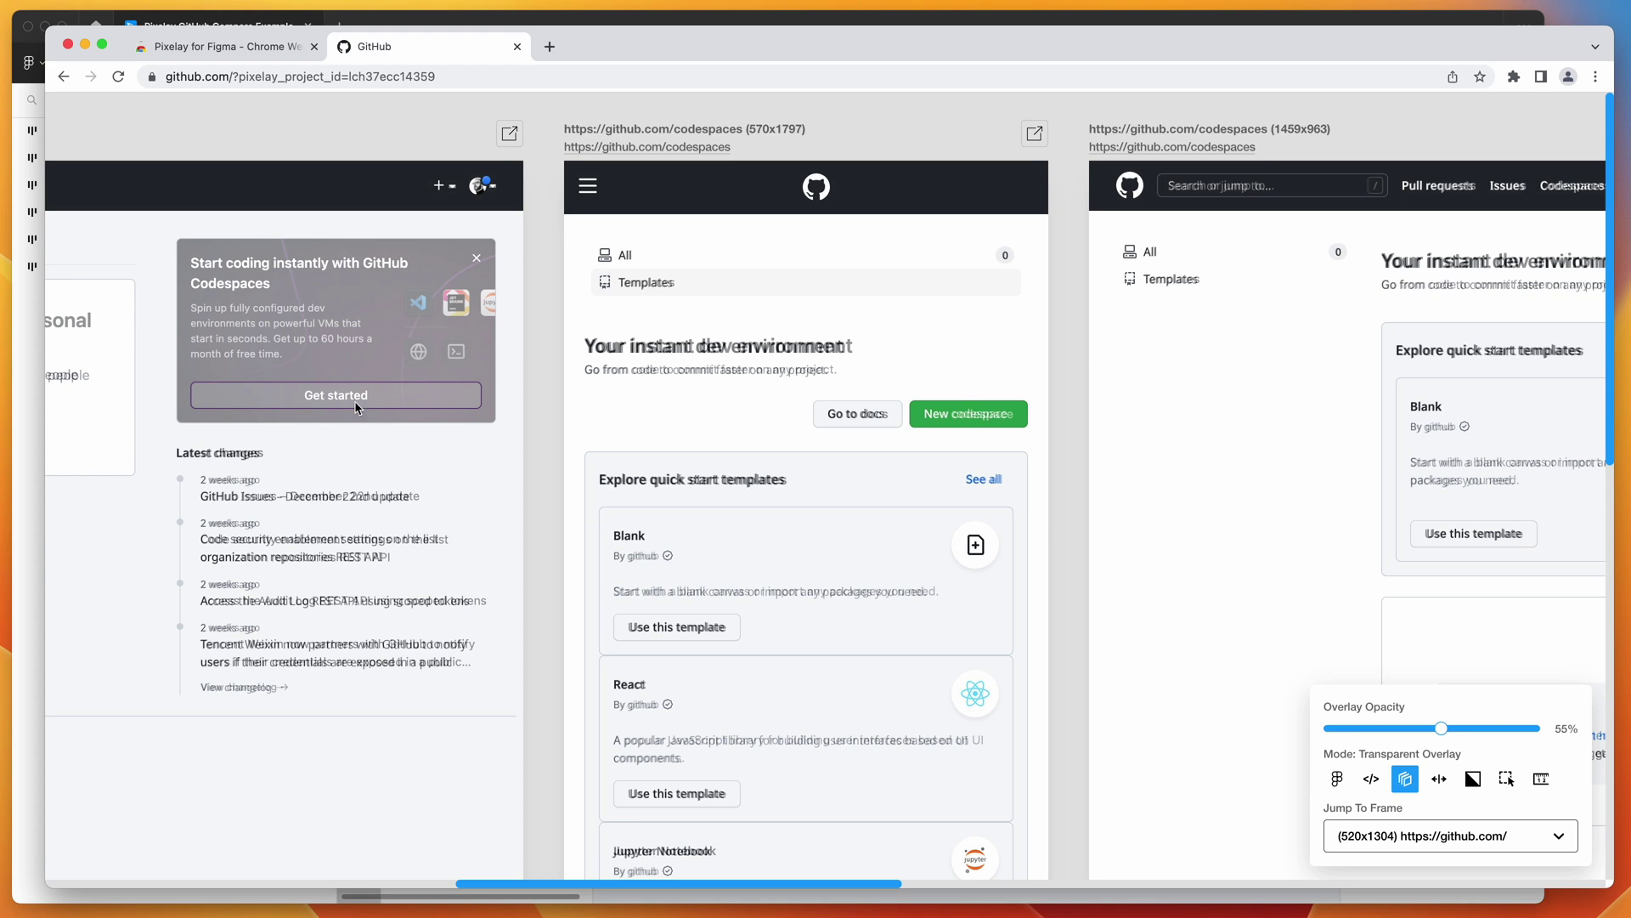
{"action": "left_click_drag", "start_coordinate": [1441, 728], "coordinate": [1310, 737]}
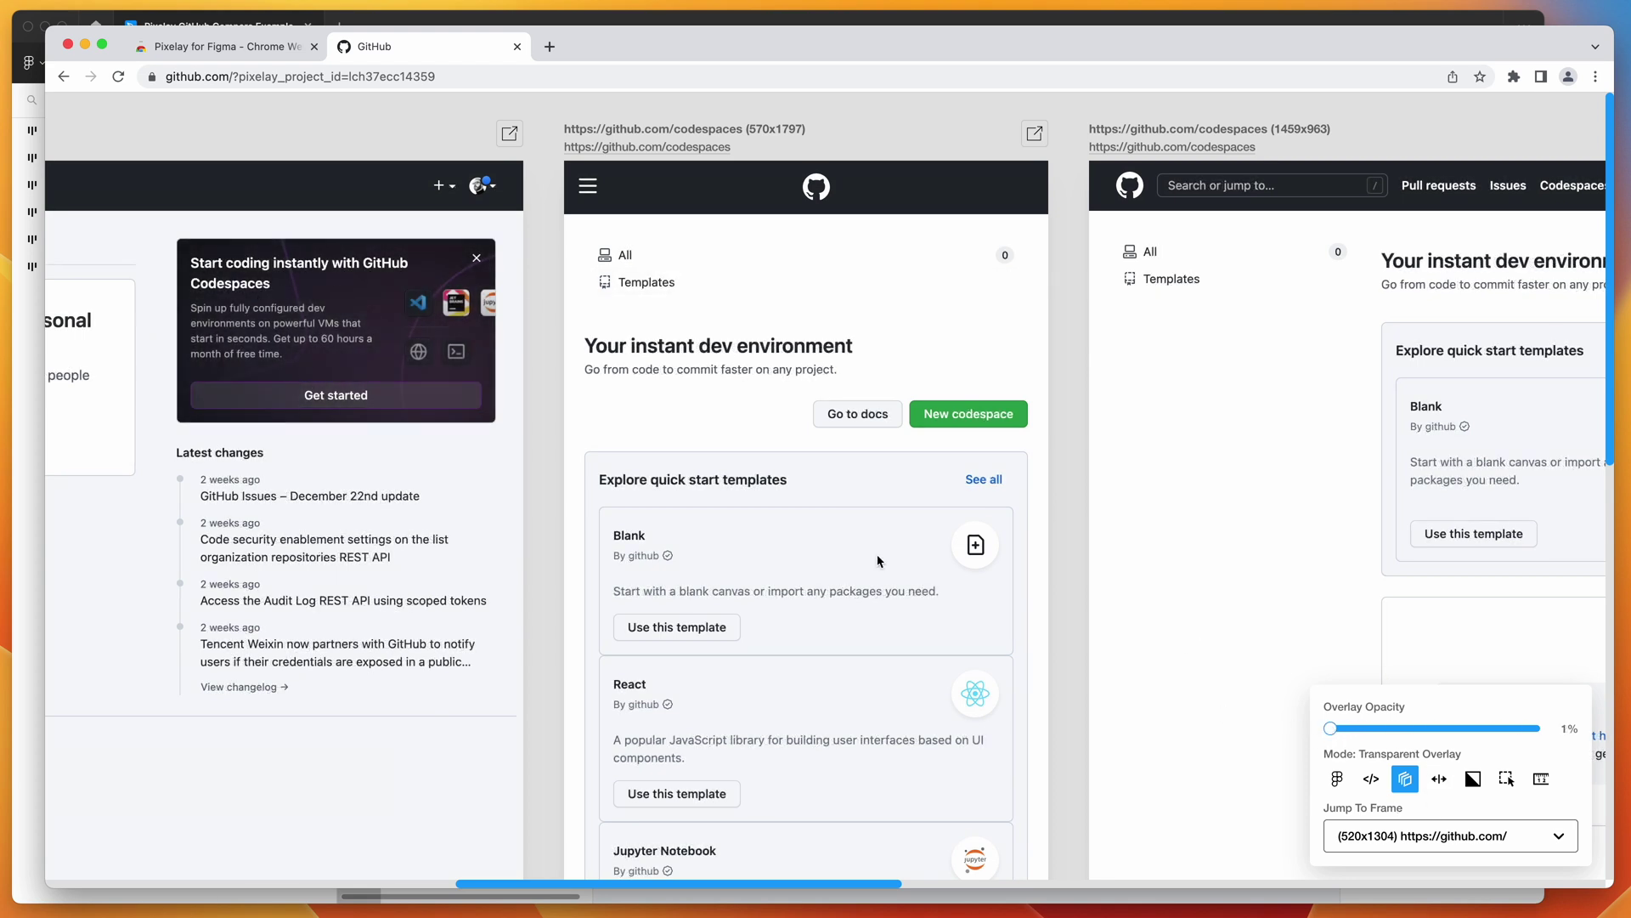
{"action": "left_click_drag", "start_coordinate": [1331, 728], "coordinate": [1432, 723]}
Scroll across the 570x1797 and 1459x963 codespaces overlays to inspect how design and live page align
{"action": "scroll", "coordinate": [853, 389], "scroll_direction": "right", "scroll_amount": 1}
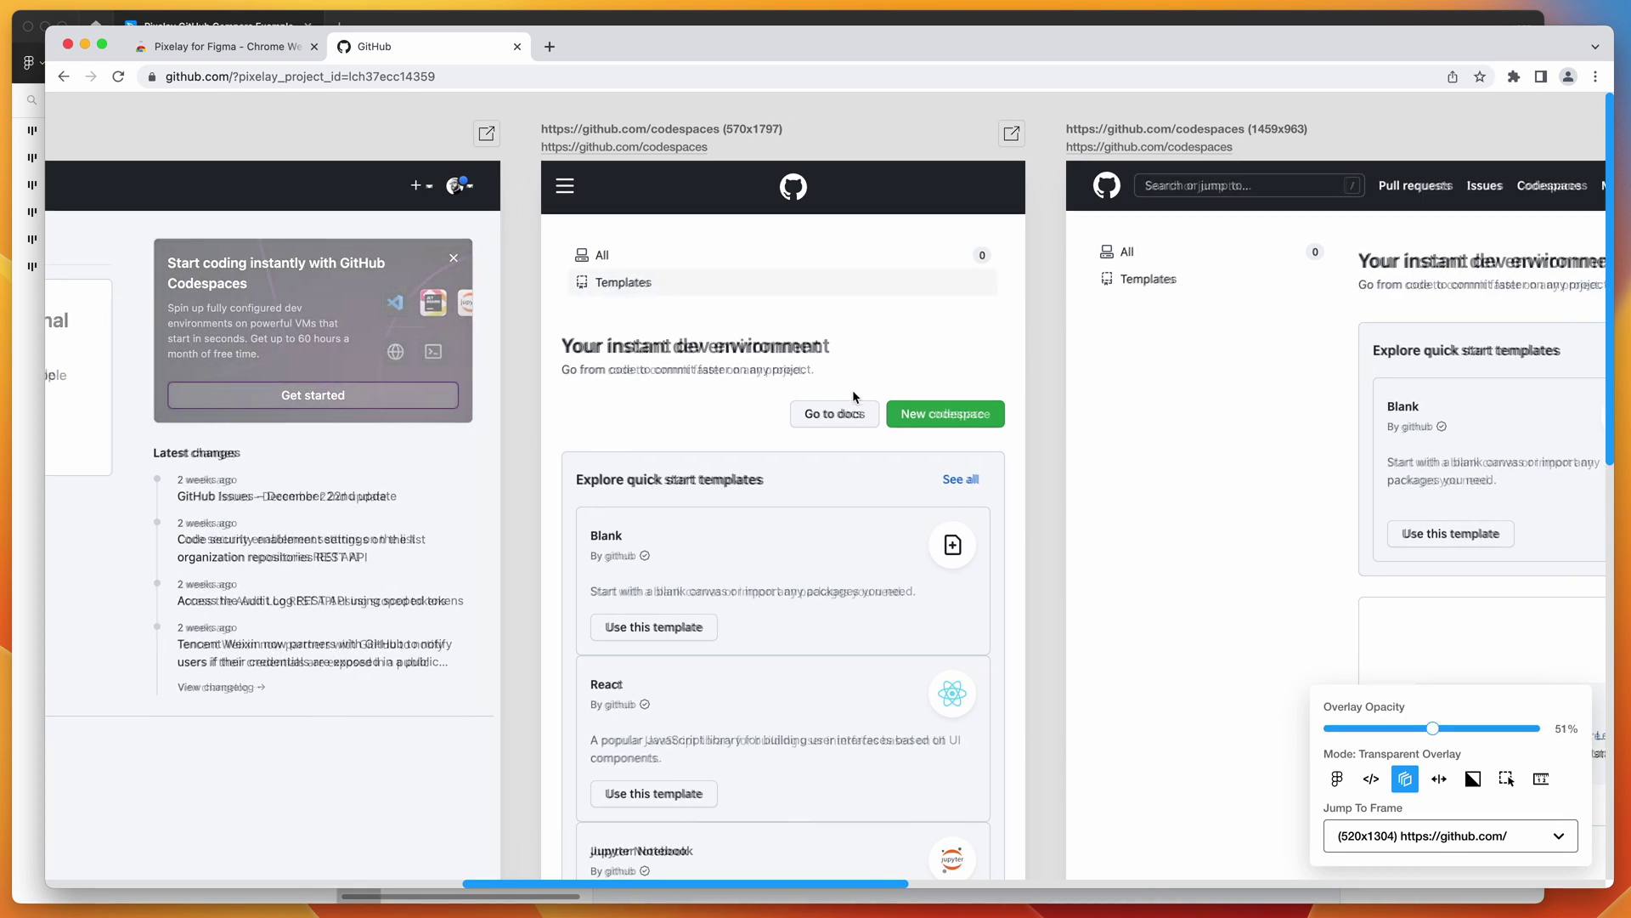
{"action": "scroll", "coordinate": [853, 389], "scroll_direction": "down", "scroll_amount": 5}
{"action": "scroll", "coordinate": [853, 389], "scroll_direction": "up", "scroll_amount": 5}
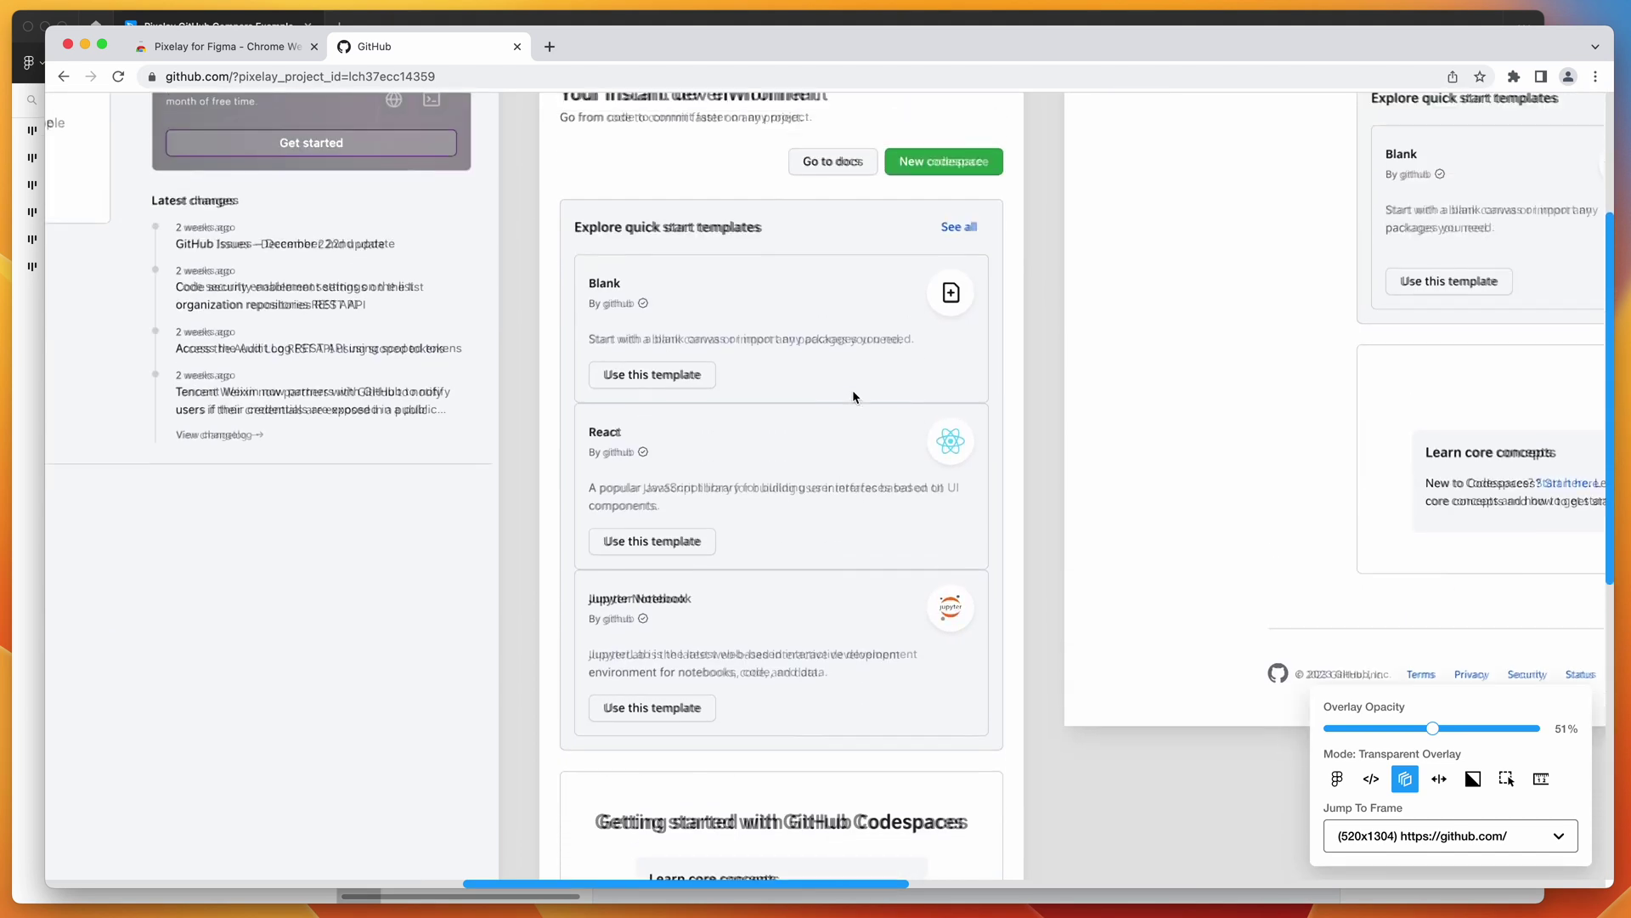
{"action": "scroll", "coordinate": [853, 389], "scroll_direction": "right", "scroll_amount": 5}
{"action": "scroll", "coordinate": [977, 359], "scroll_direction": "right", "scroll_amount": 10}
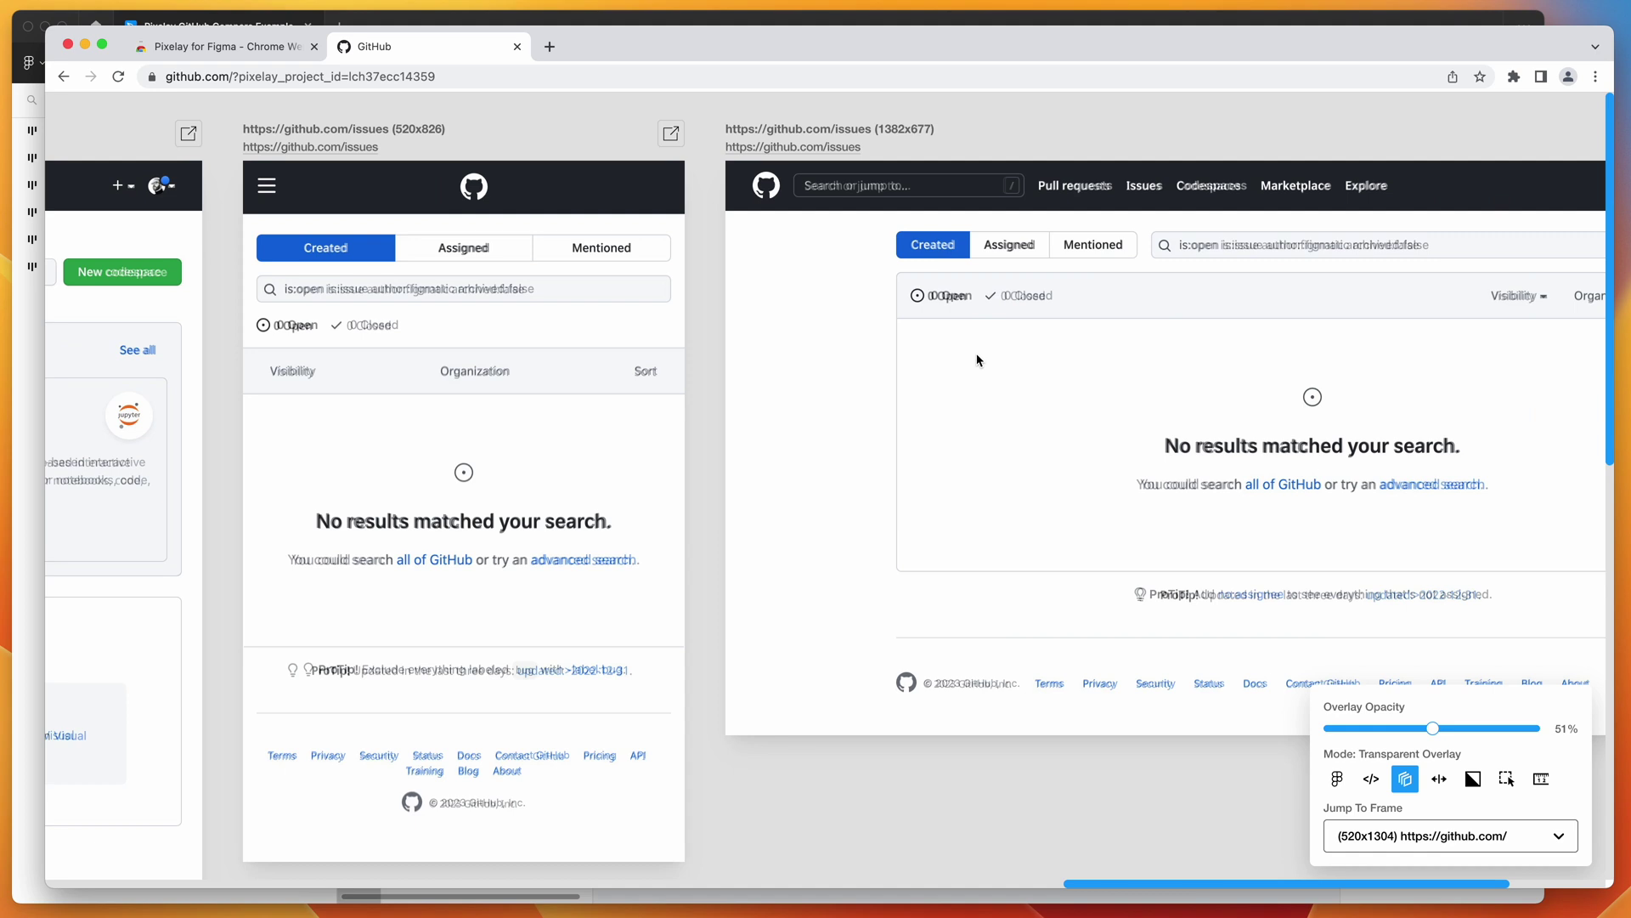
{"action": "scroll", "coordinate": [977, 359], "scroll_direction": "left", "scroll_amount": 7}
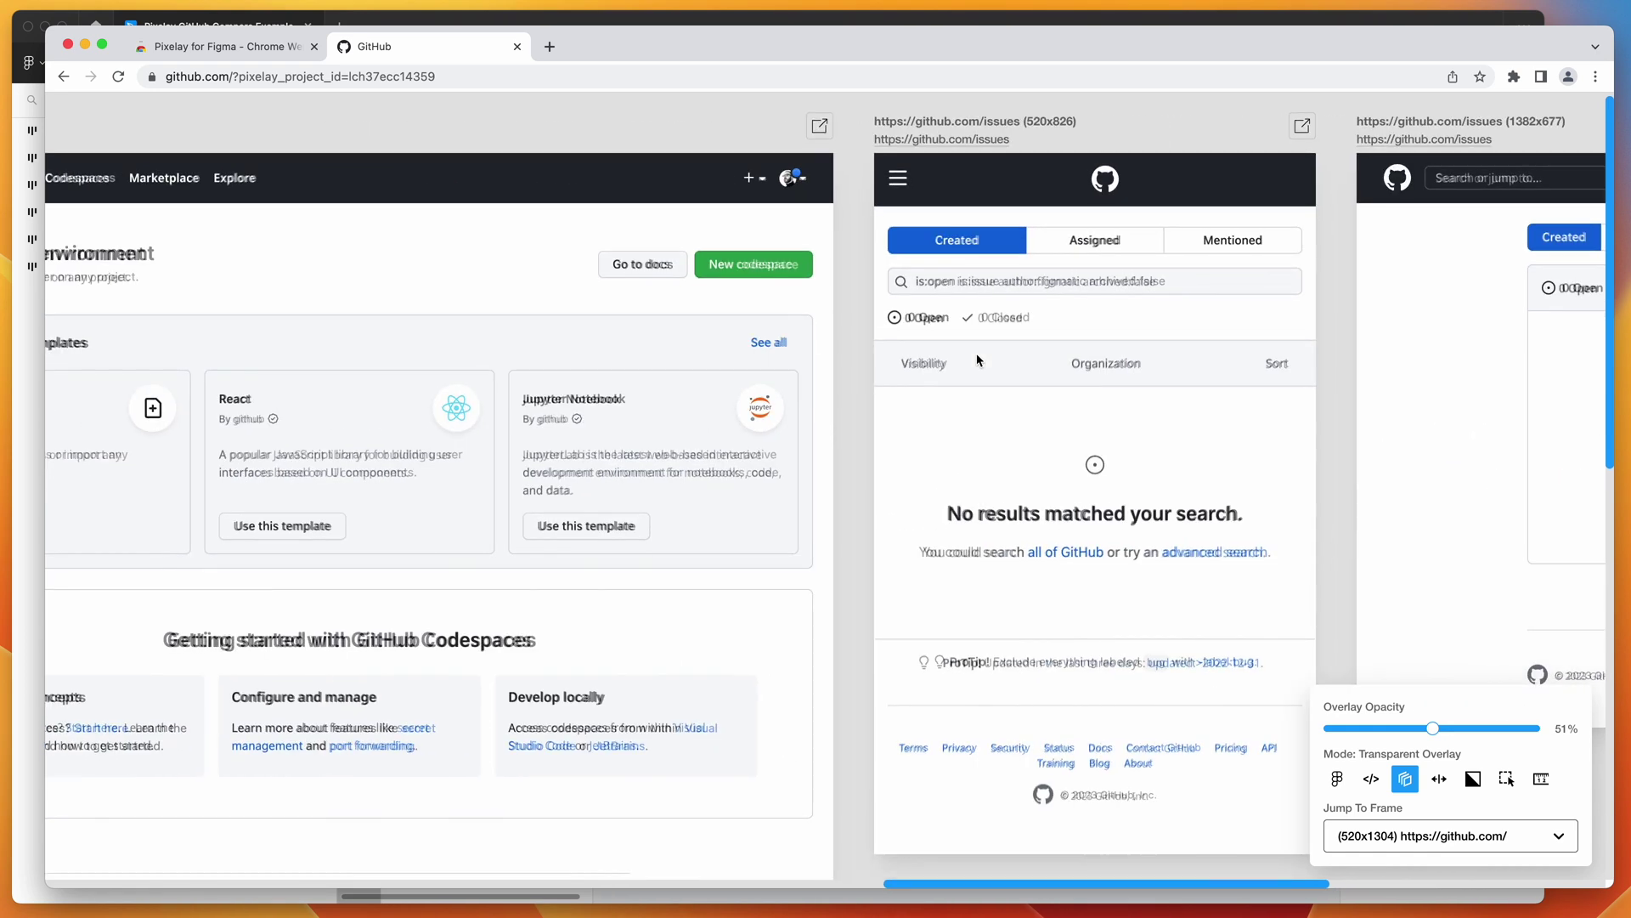
{"action": "scroll", "coordinate": [977, 359], "scroll_direction": "right", "scroll_amount": 9}
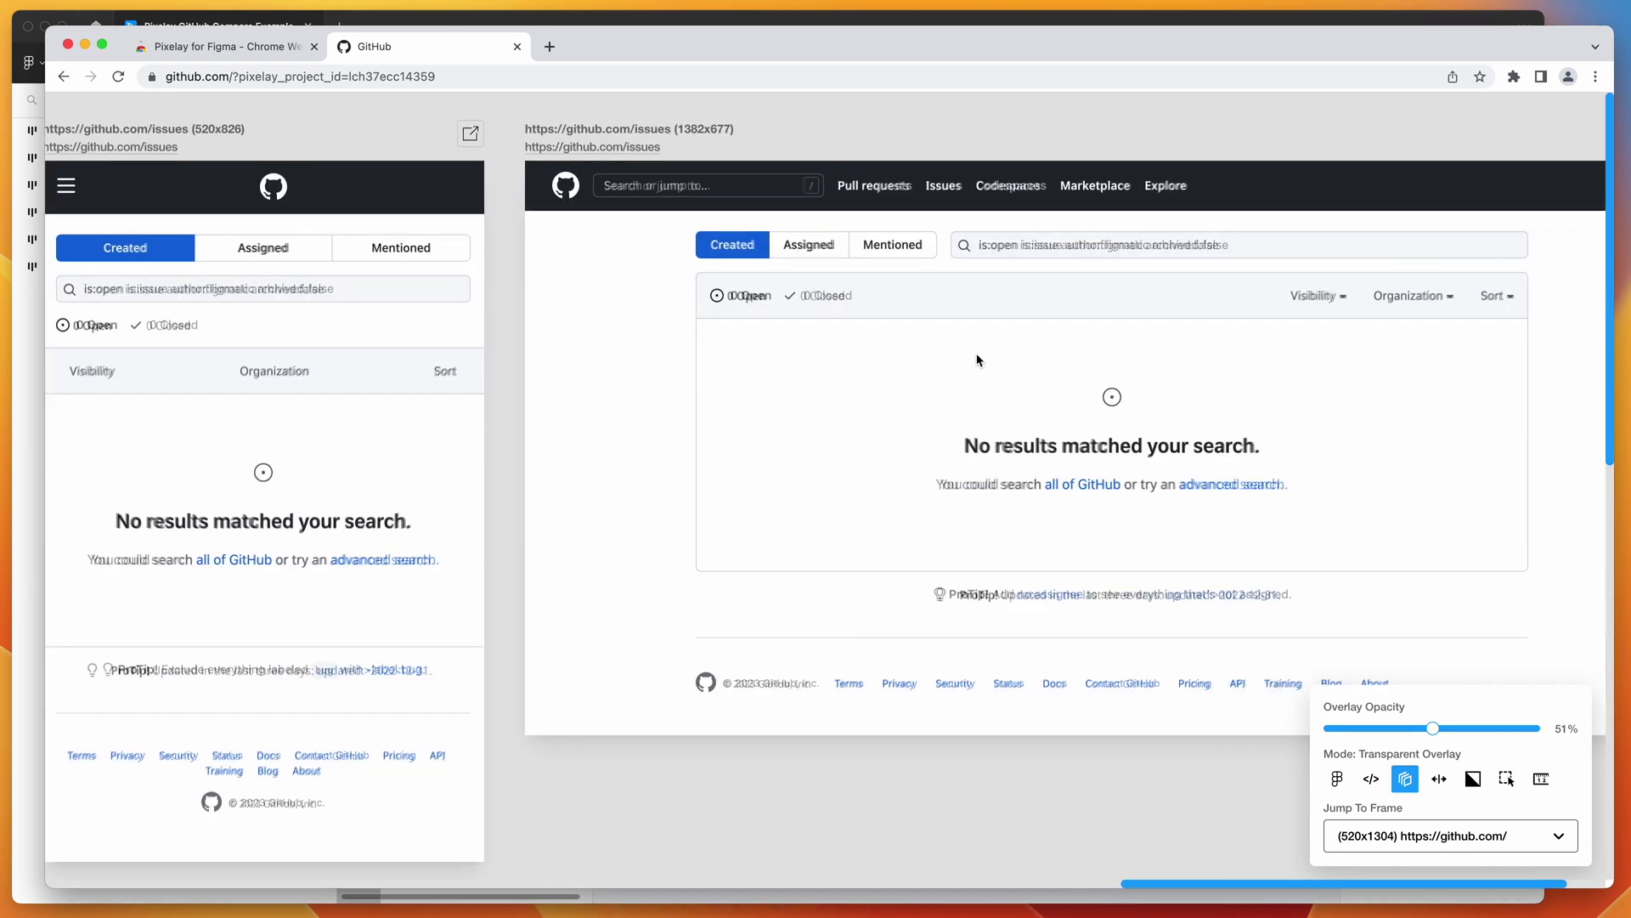
{"action": "scroll", "coordinate": [977, 360], "scroll_direction": "right", "scroll_amount": 2}
{"action": "scroll", "coordinate": [977, 359], "scroll_direction": "left", "scroll_amount": 3}
{"action": "scroll", "coordinate": [977, 359], "scroll_direction": "right", "scroll_amount": 3}
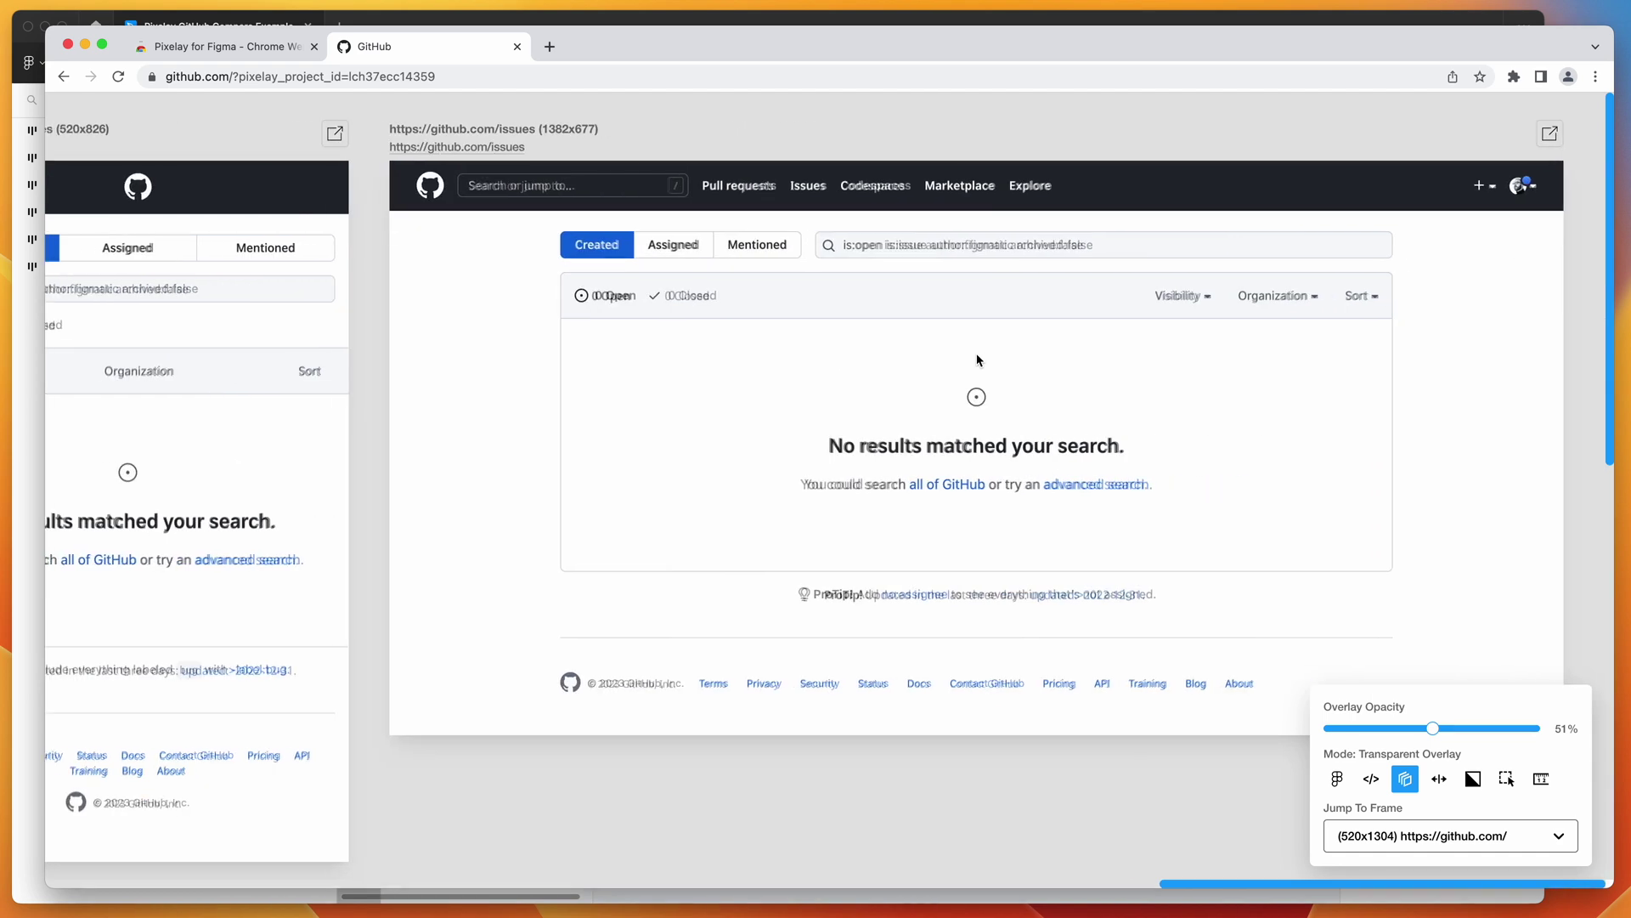
{"action": "scroll", "coordinate": [977, 359], "scroll_direction": "left", "scroll_amount": 4}
{"action": "scroll", "coordinate": [977, 360], "scroll_direction": "left", "scroll_amount": 1}
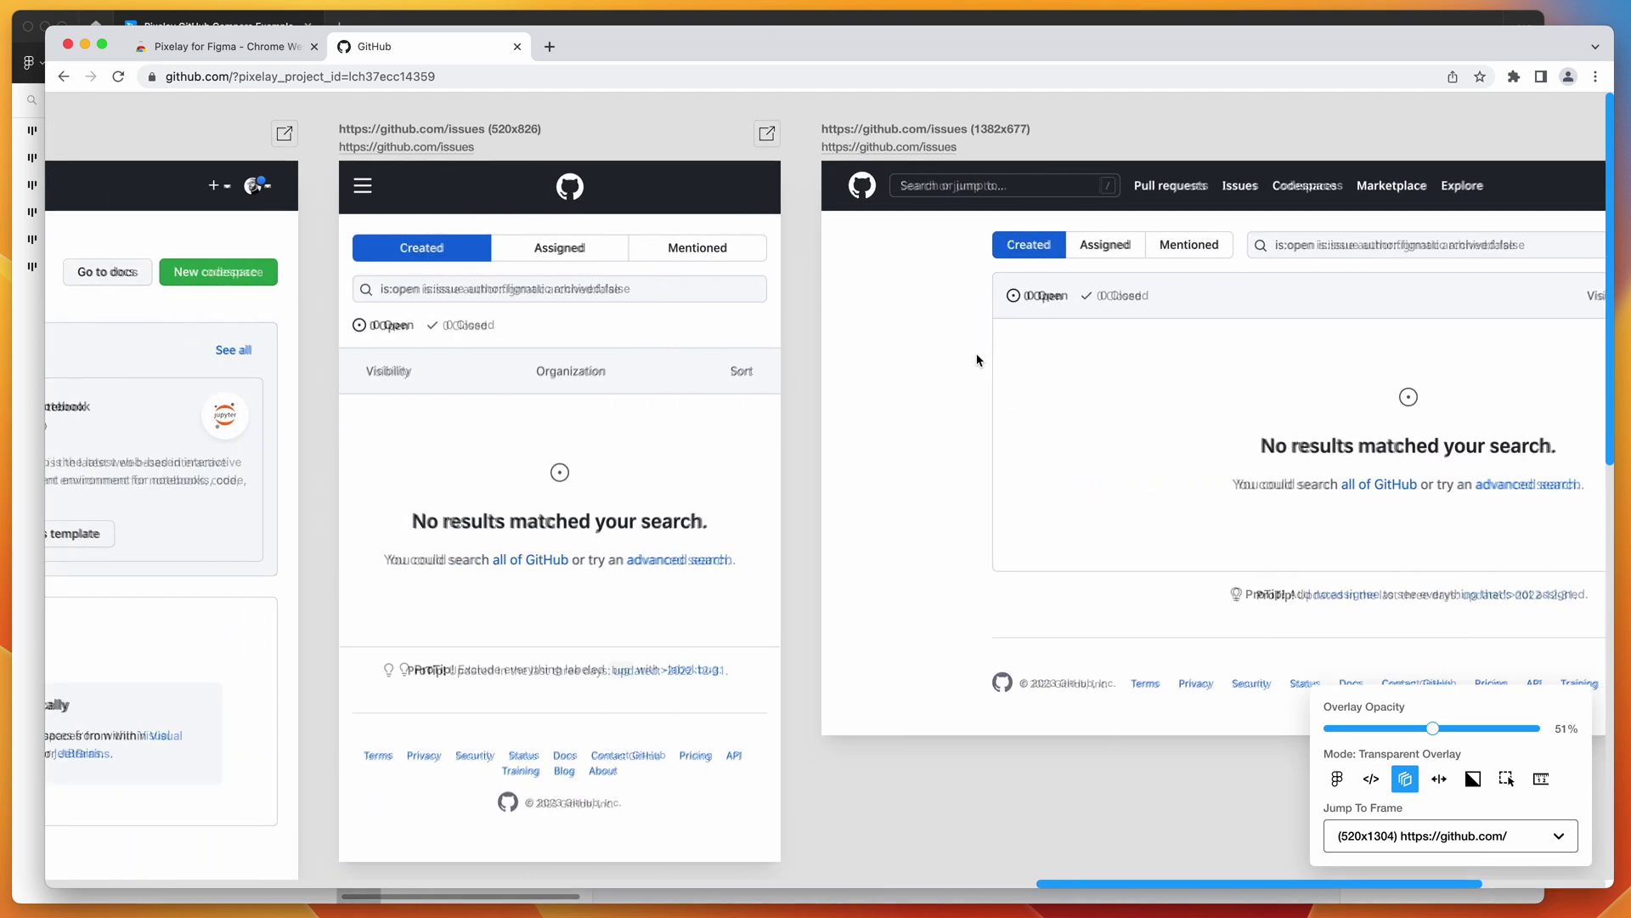
{"action": "scroll", "coordinate": [977, 359], "scroll_direction": "left", "scroll_amount": 8}
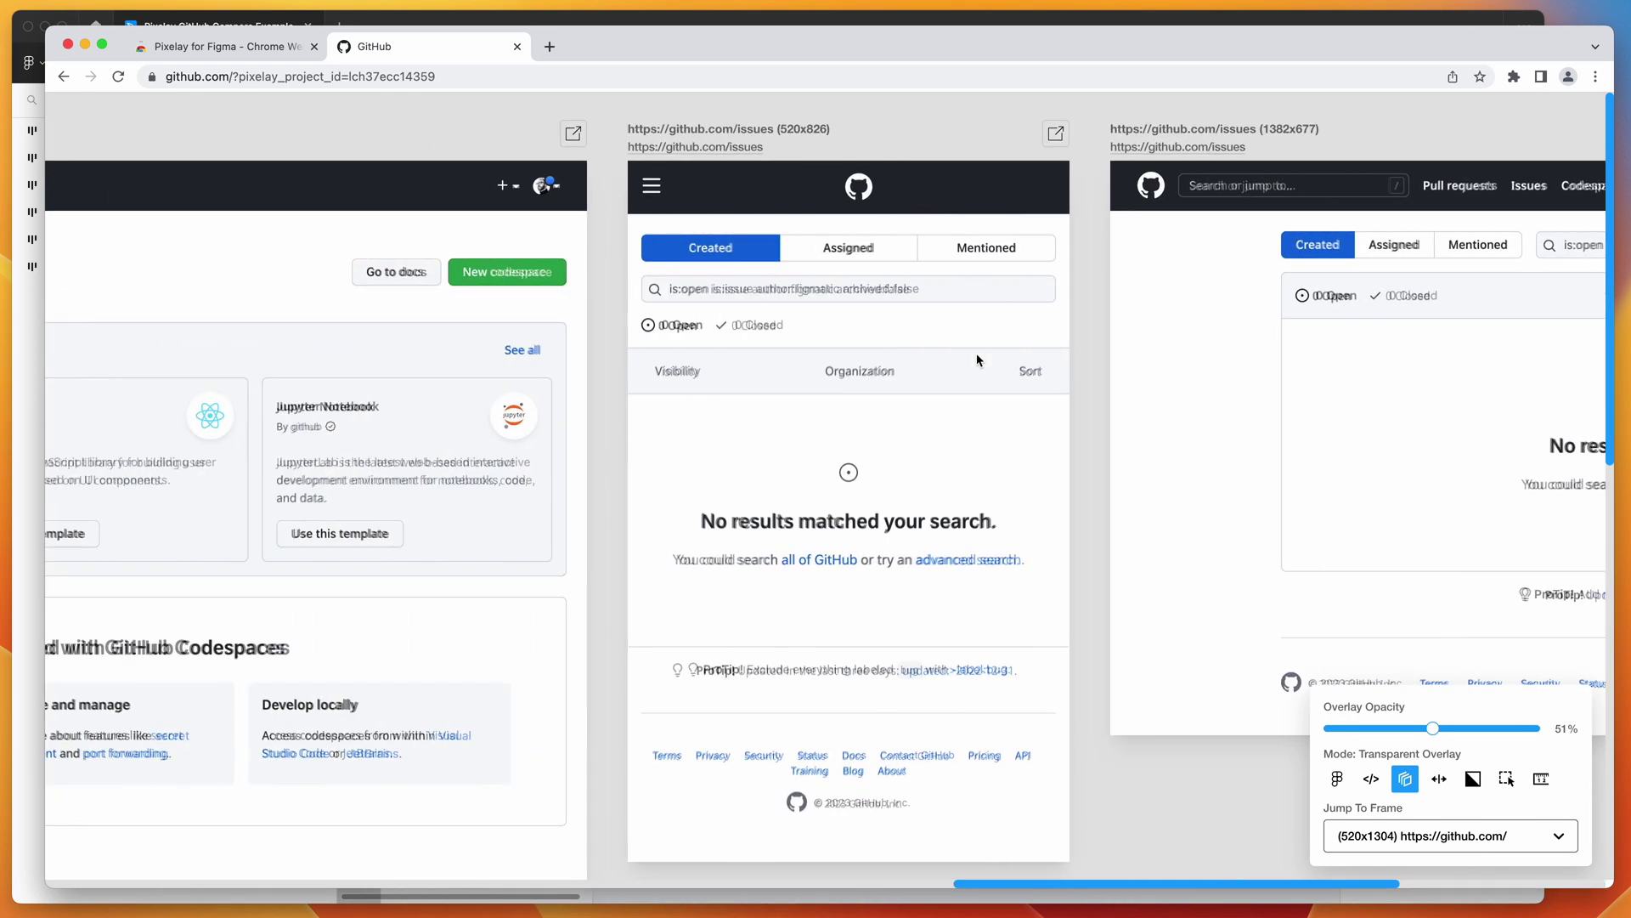
{"action": "scroll", "coordinate": [977, 359], "scroll_direction": "left", "scroll_amount": 3}
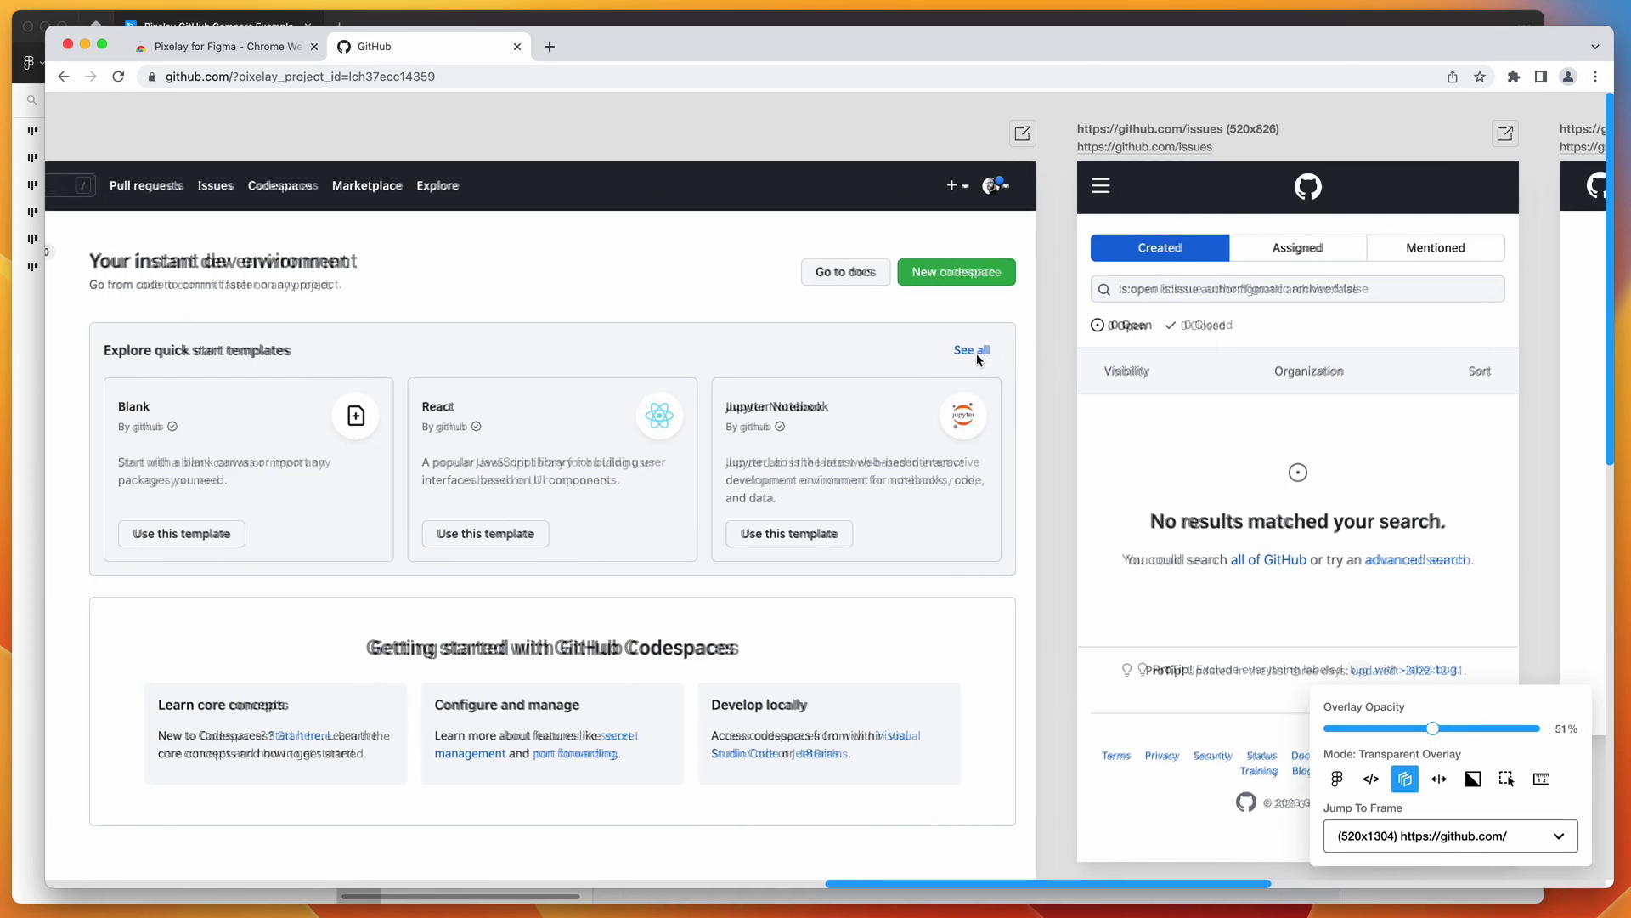
{"action": "scroll", "coordinate": [977, 359], "scroll_direction": "left", "scroll_amount": 5}
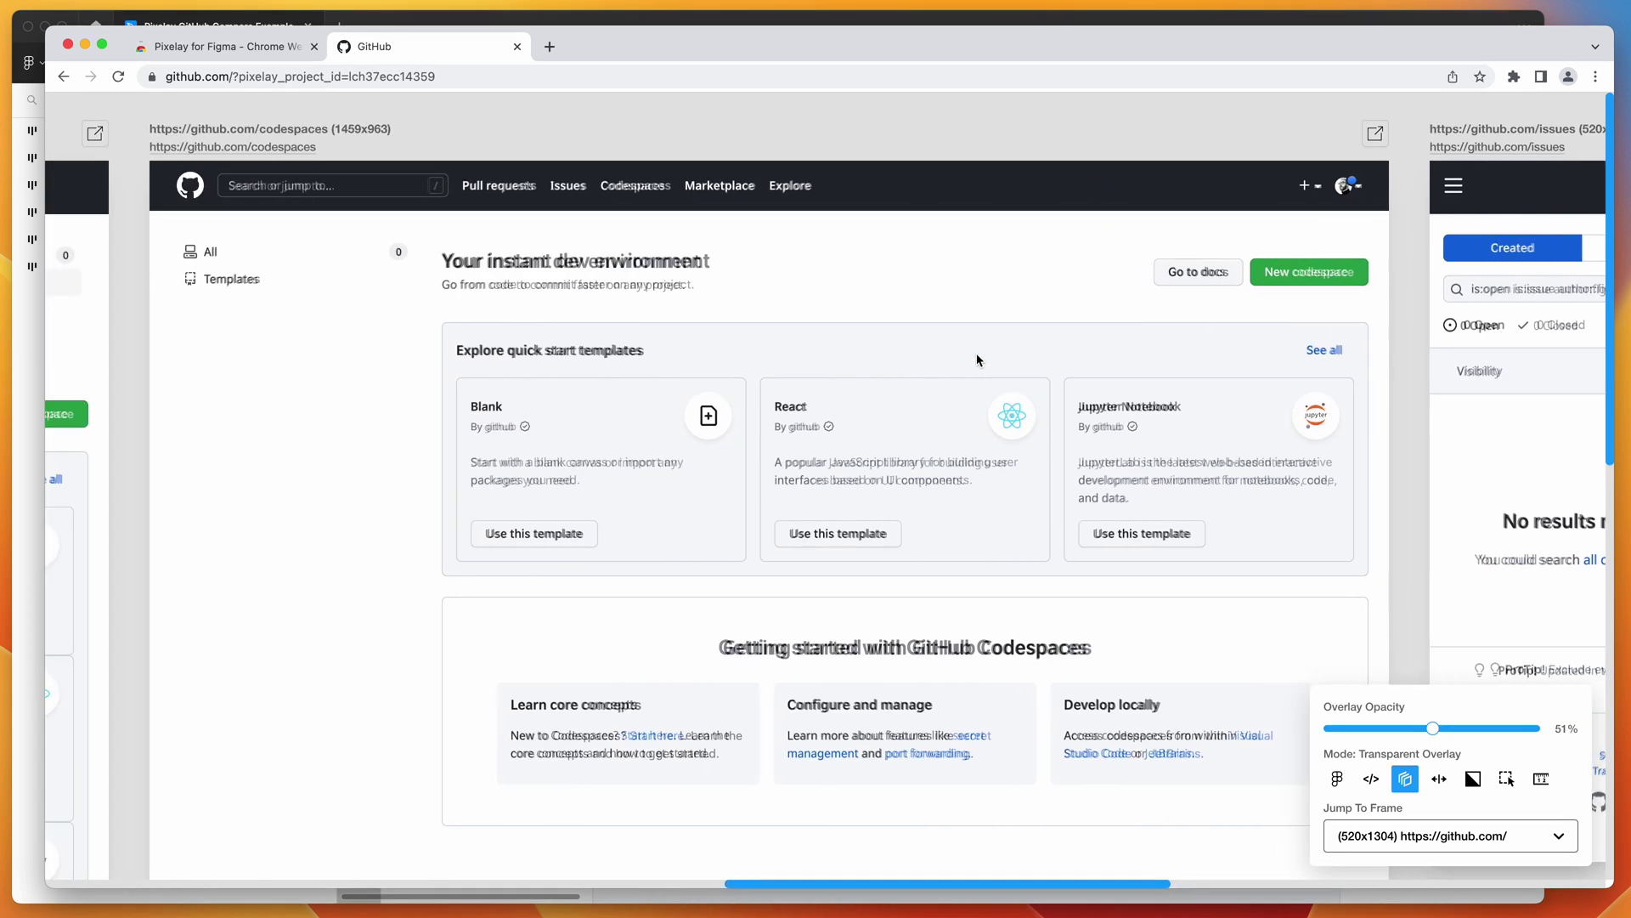
{"action": "scroll", "coordinate": [977, 360], "scroll_direction": "left", "scroll_amount": 2}
{"action": "scroll", "coordinate": [978, 360], "scroll_direction": "down", "scroll_amount": 2}
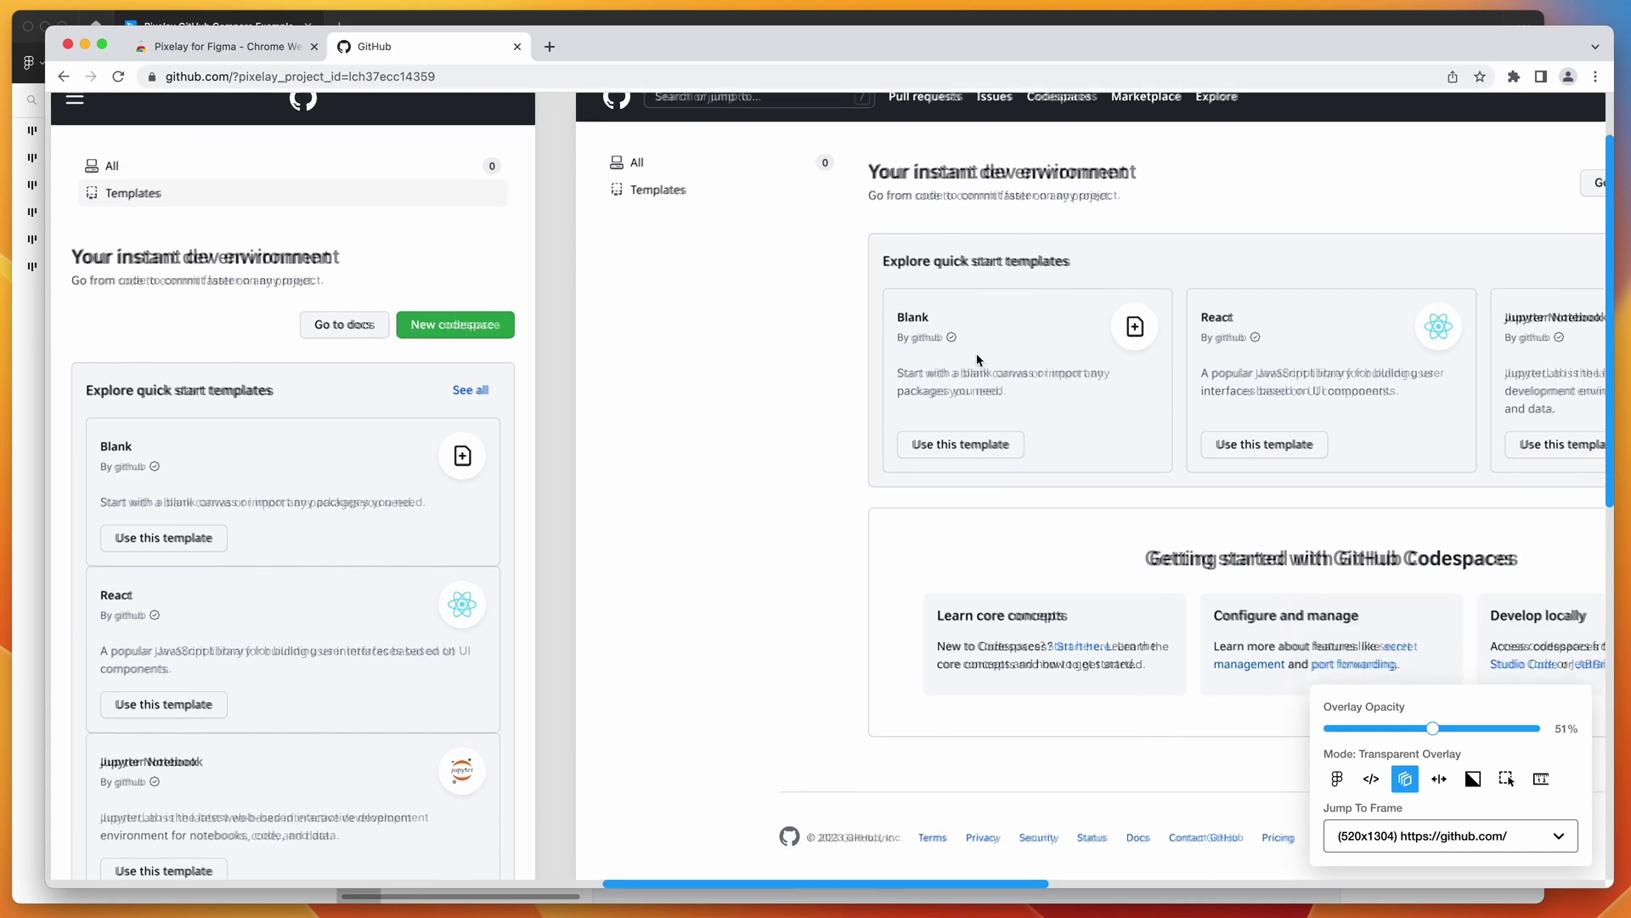
{"action": "scroll", "coordinate": [977, 359], "scroll_direction": "up", "scroll_amount": 2}
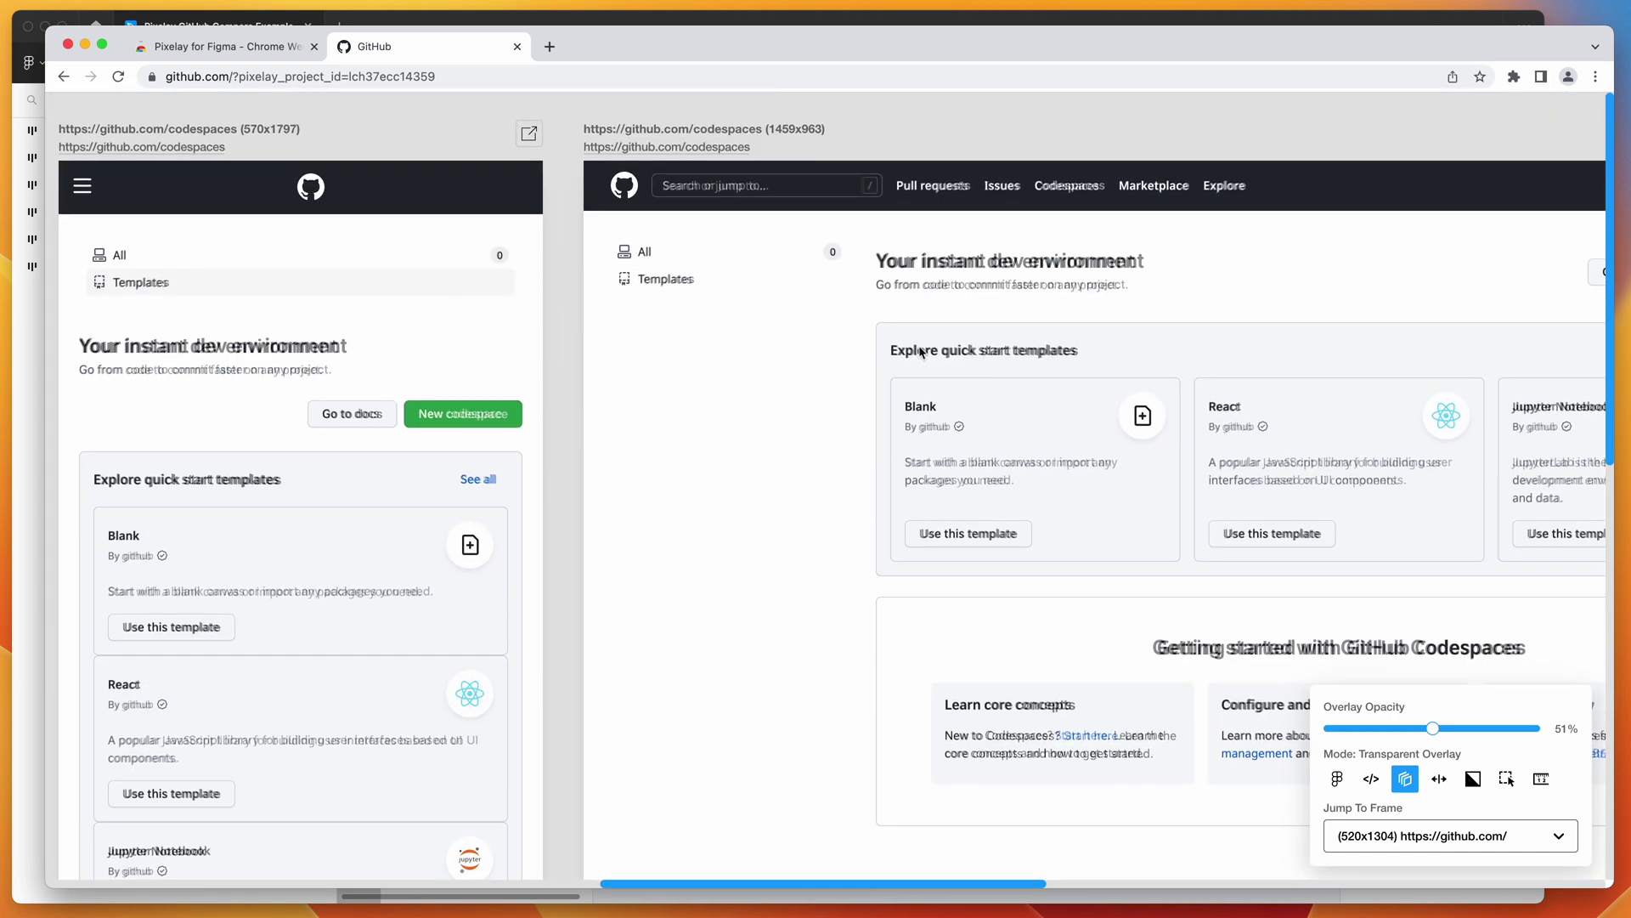
{"action": "scroll", "coordinate": [813, 326], "scroll_direction": "right", "scroll_amount": 1}
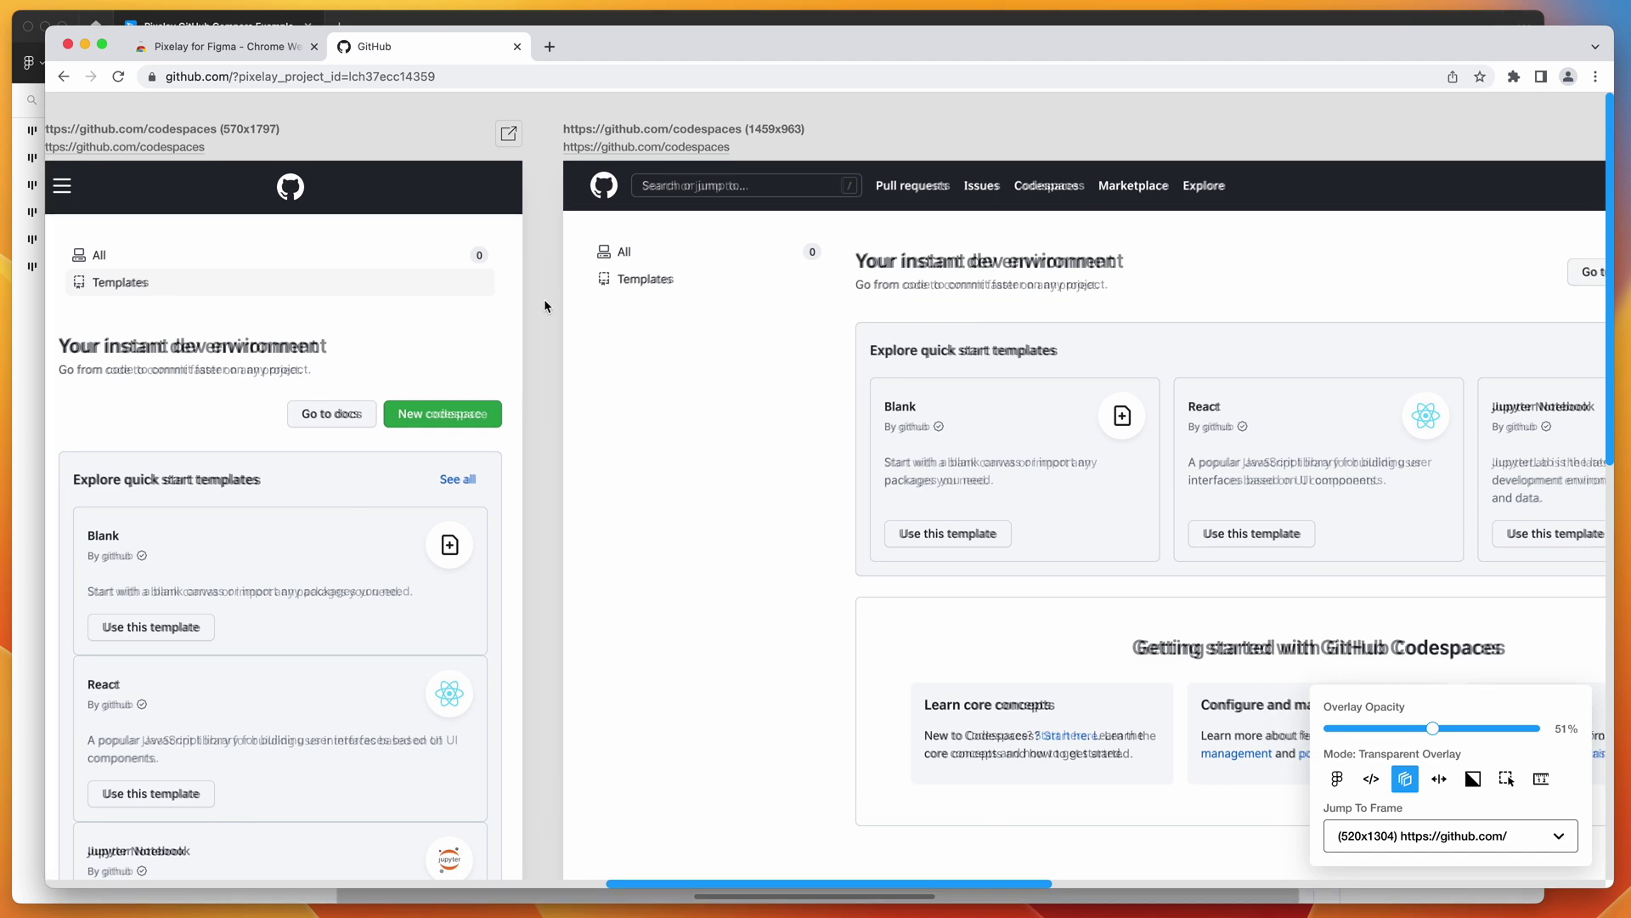
Change the codespaces frame's heading text to 'New heading'
{"action": "left_click", "coordinate": [30, 438]}
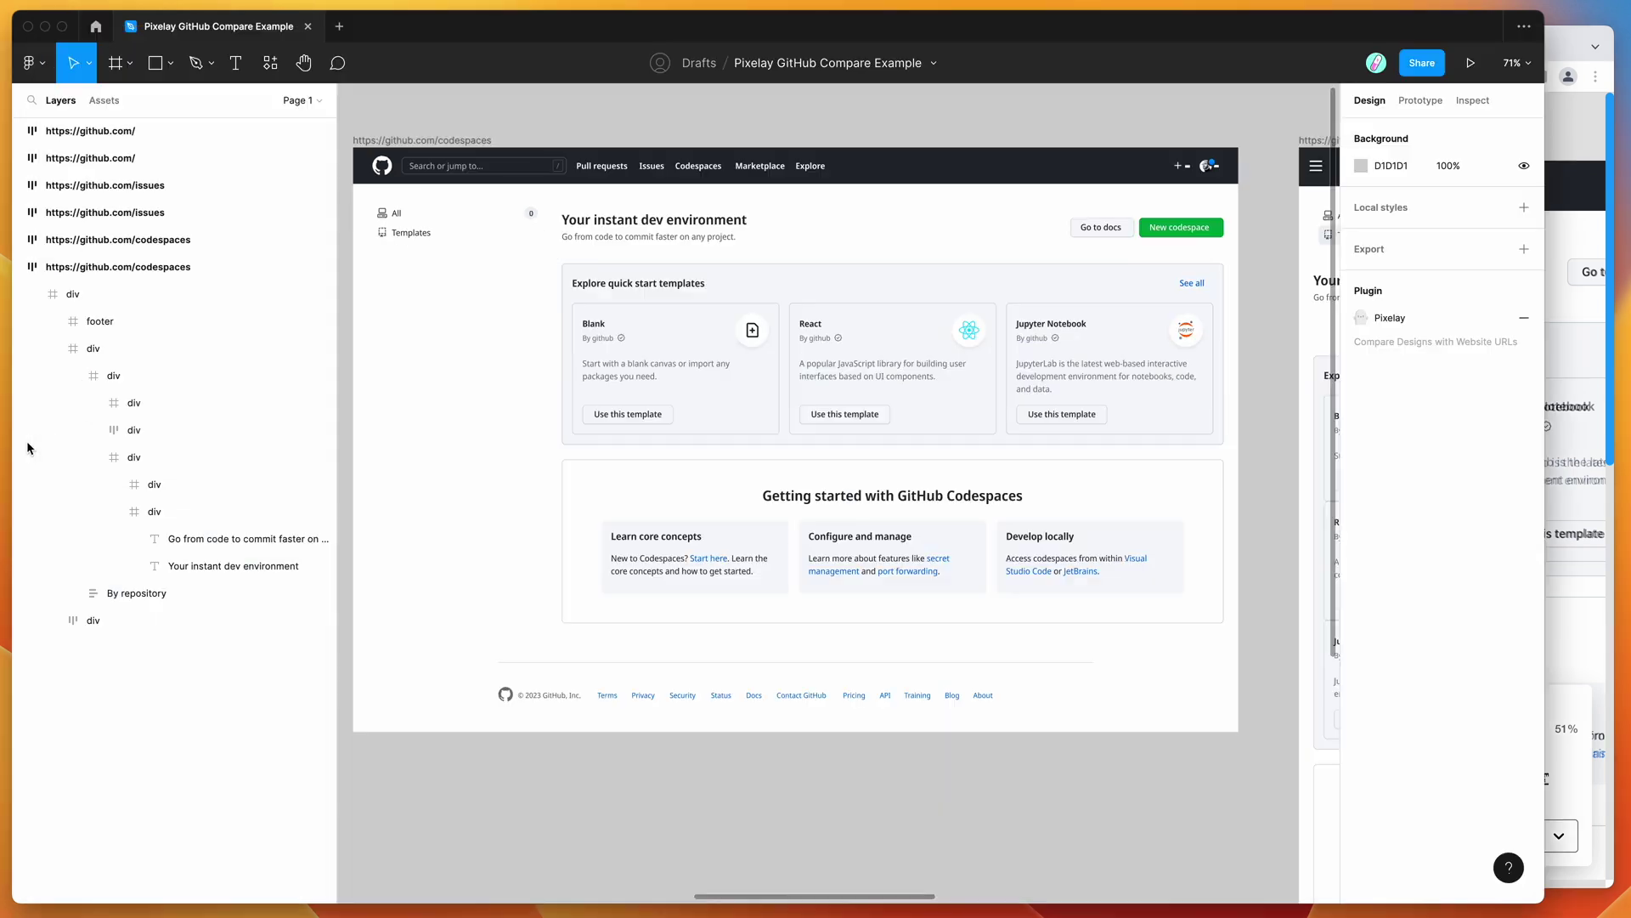
{"action": "double_click", "coordinate": [705, 230]}
{"action": "double_click", "coordinate": [703, 229]}
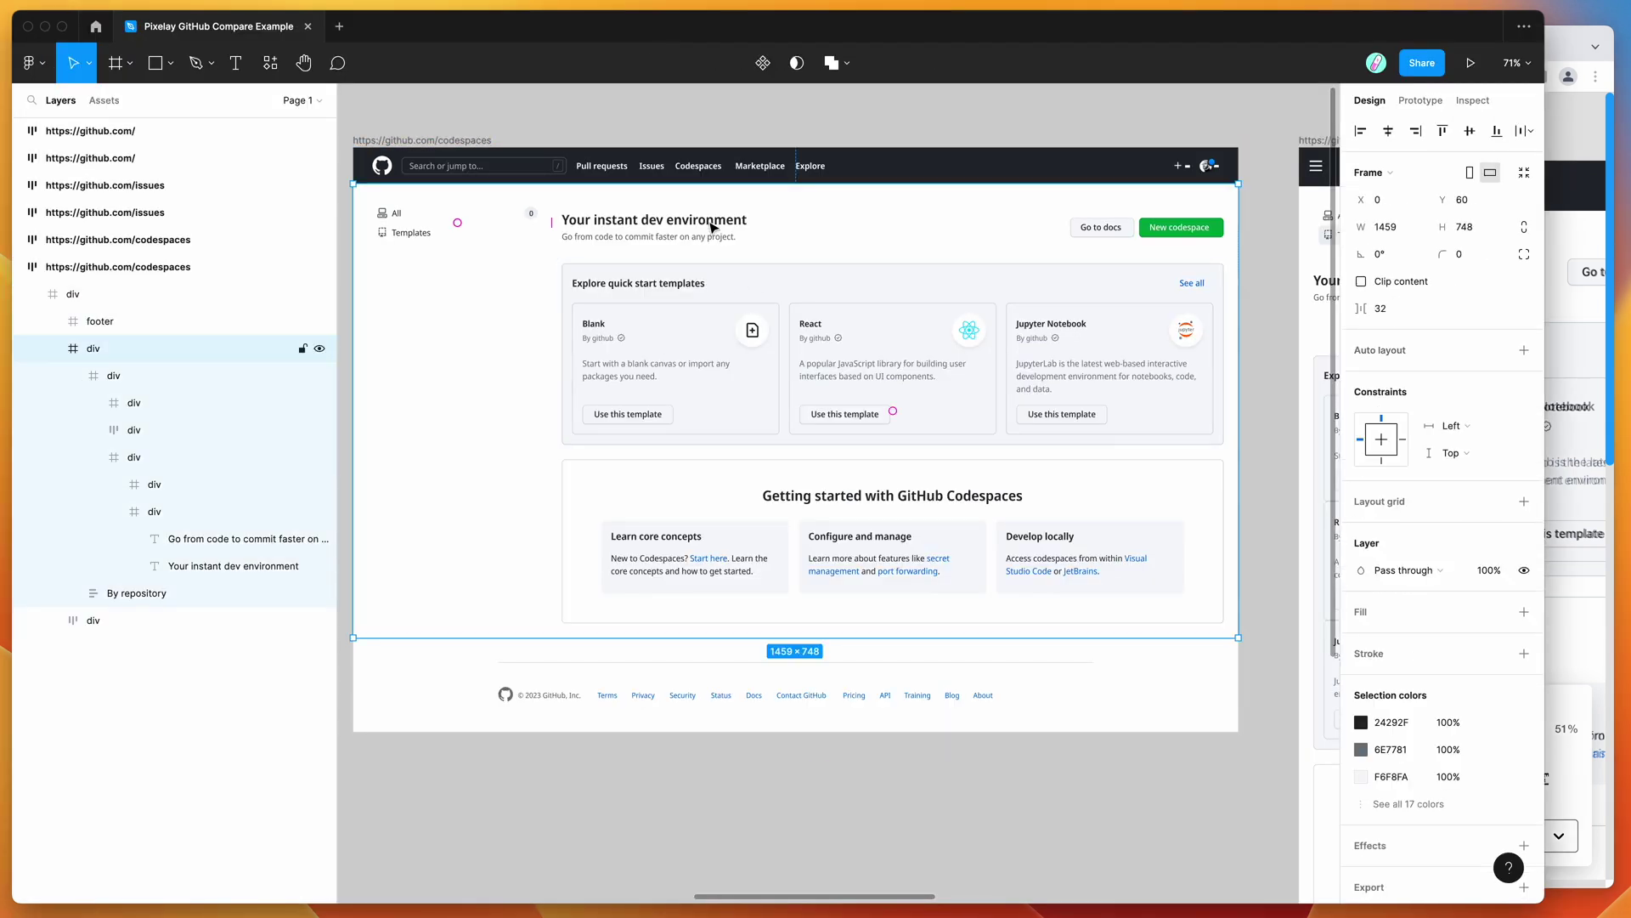
{"action": "double_click", "coordinate": [697, 226]}
{"action": "double_click", "coordinate": [695, 225]}
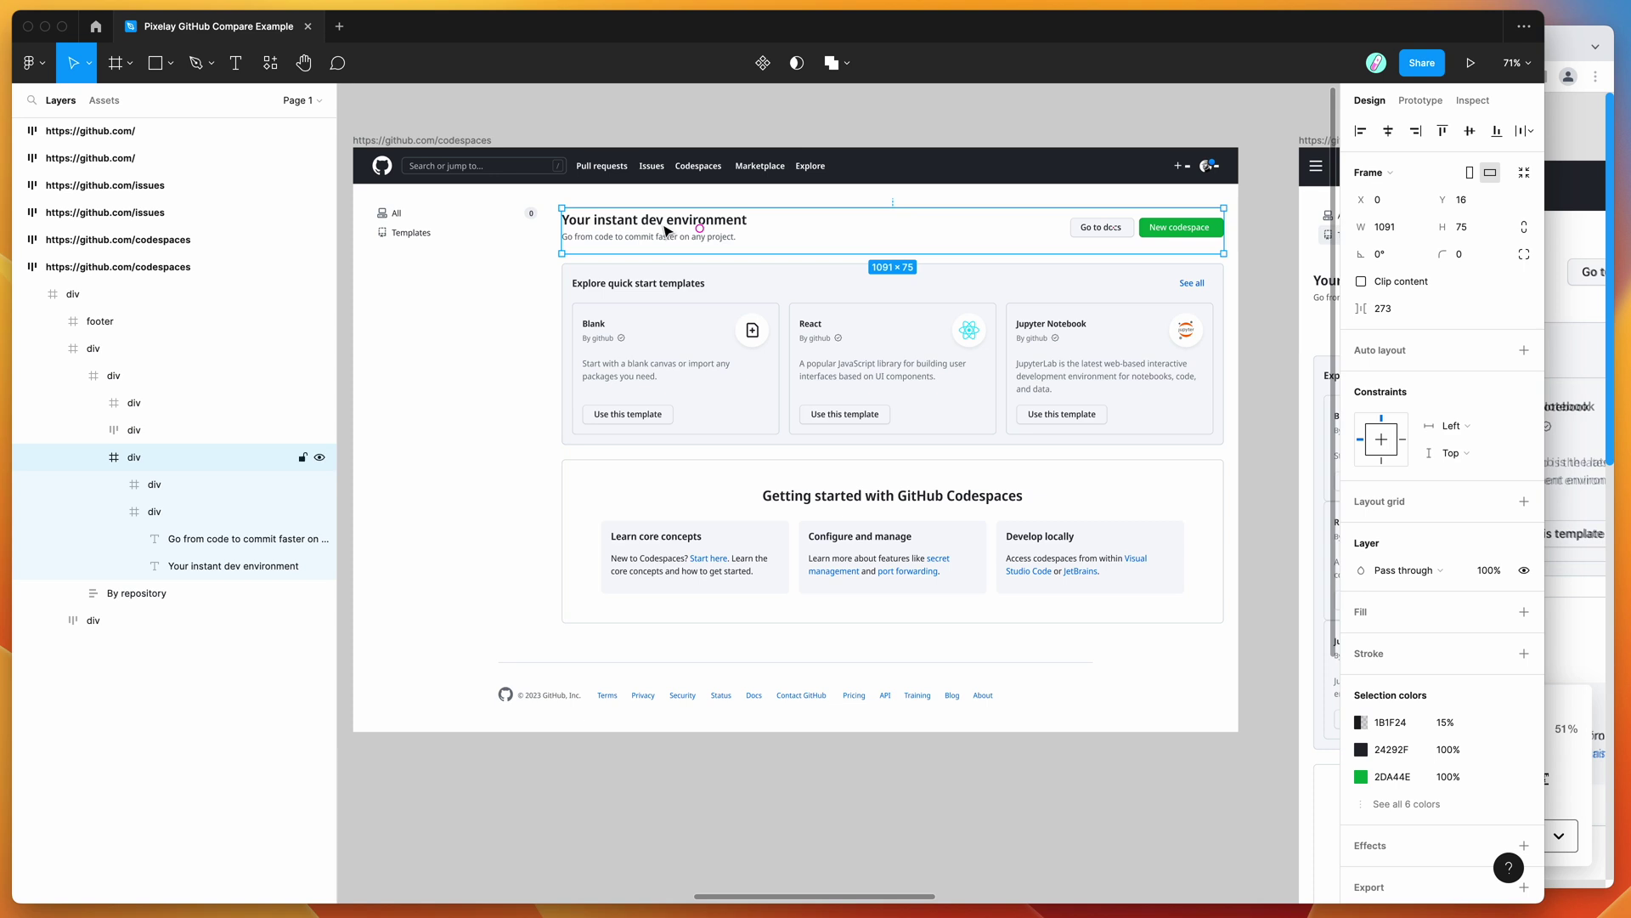
{"action": "double_click", "coordinate": [651, 226]}
{"action": "double_click", "coordinate": [646, 221]}
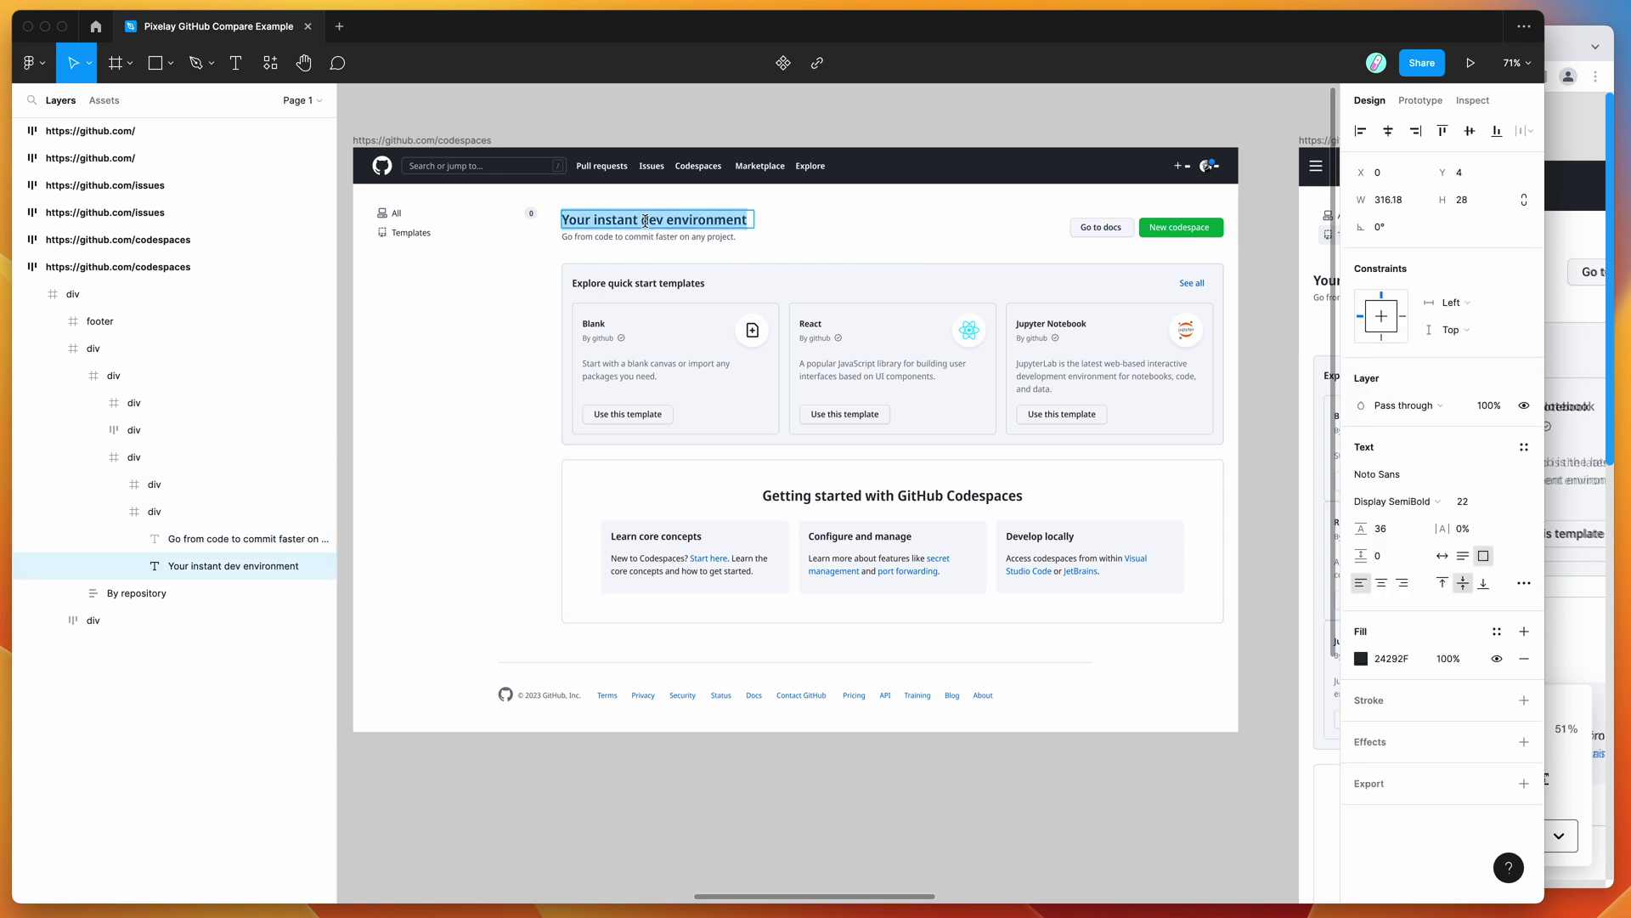
{"action": "type", "text": "New heading"}
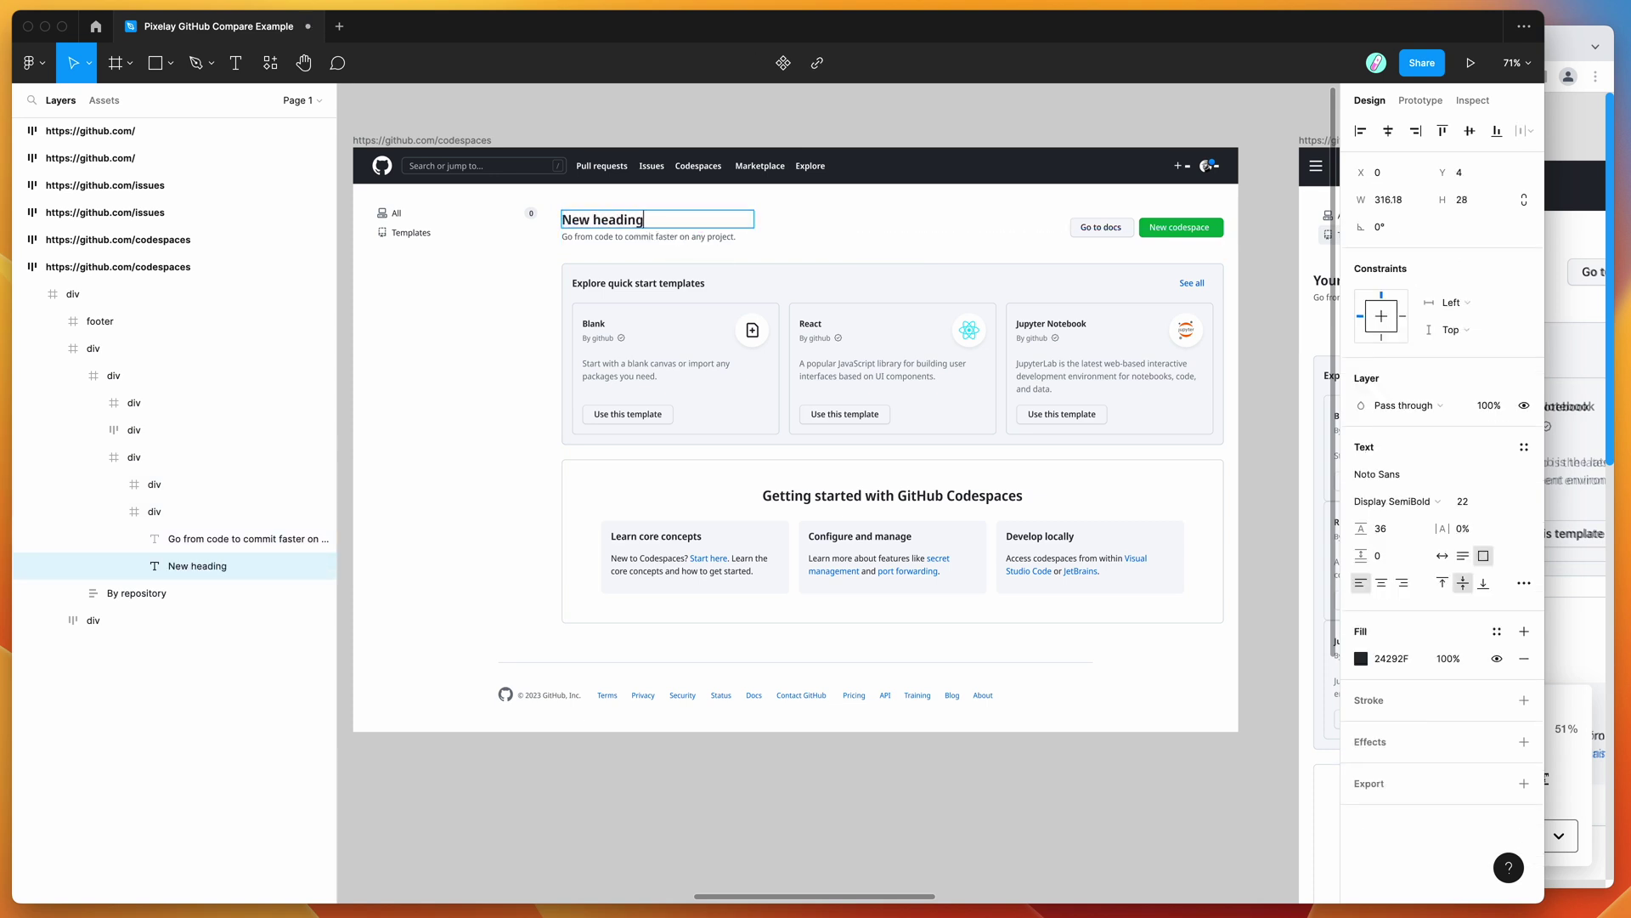
{"action": "key", "text": "Escape"}
Shift the templates section slightly down and the Getting started section 20 px down
{"action": "left_click", "coordinate": [744, 301]}
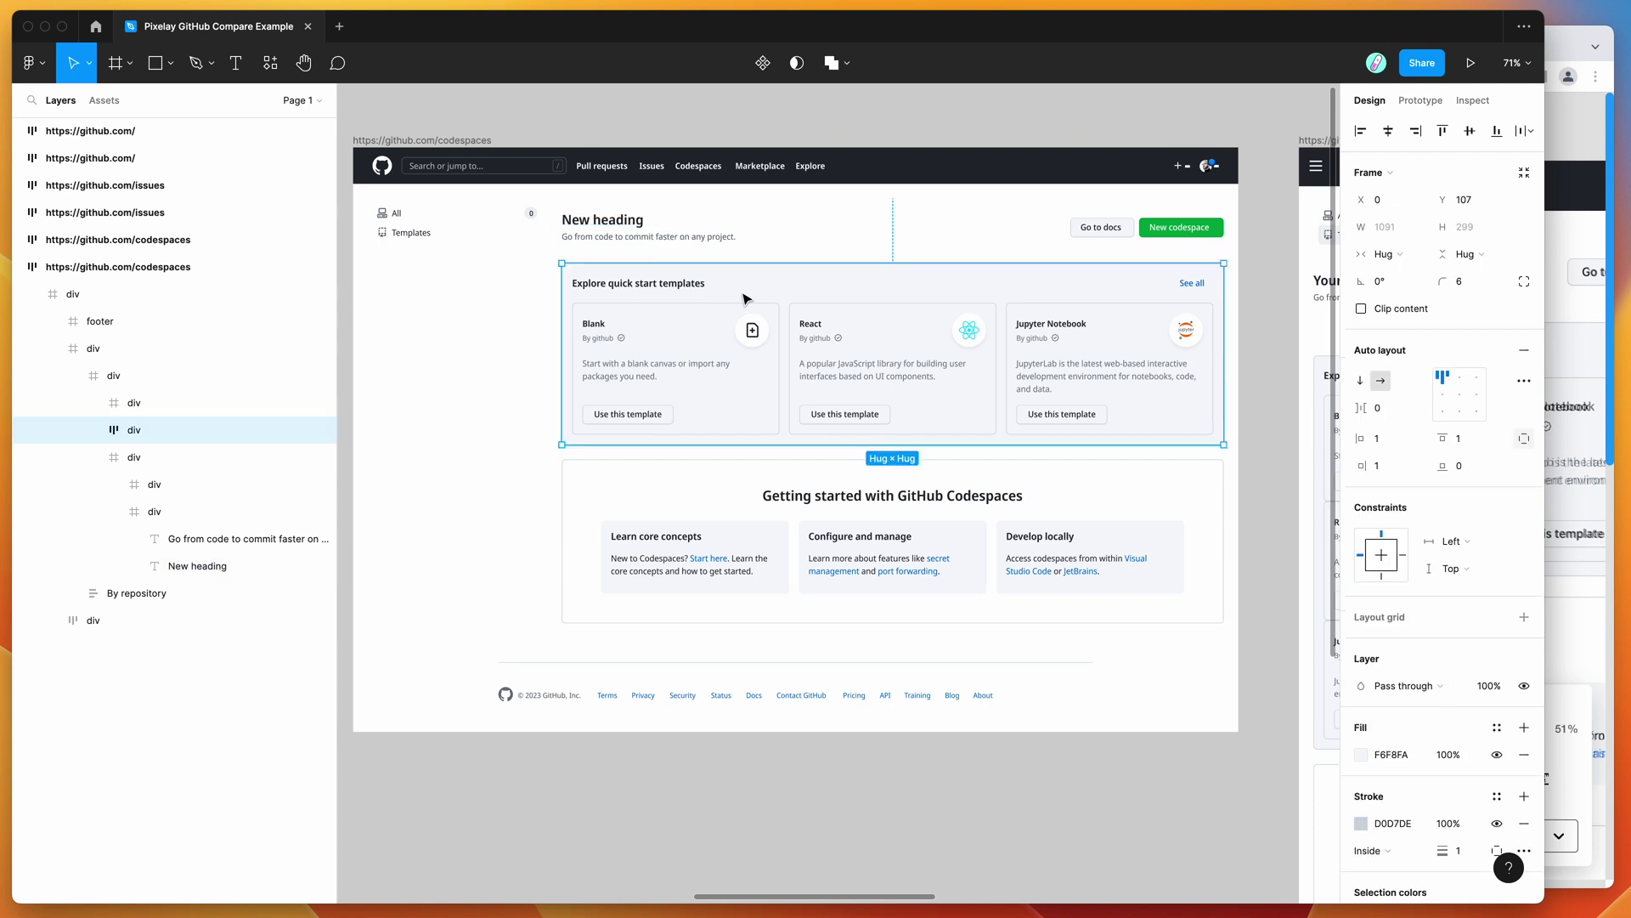
{"action": "left_click_drag", "start_coordinate": [747, 302], "coordinate": [747, 311]}
{"action": "left_click", "coordinate": [725, 475]}
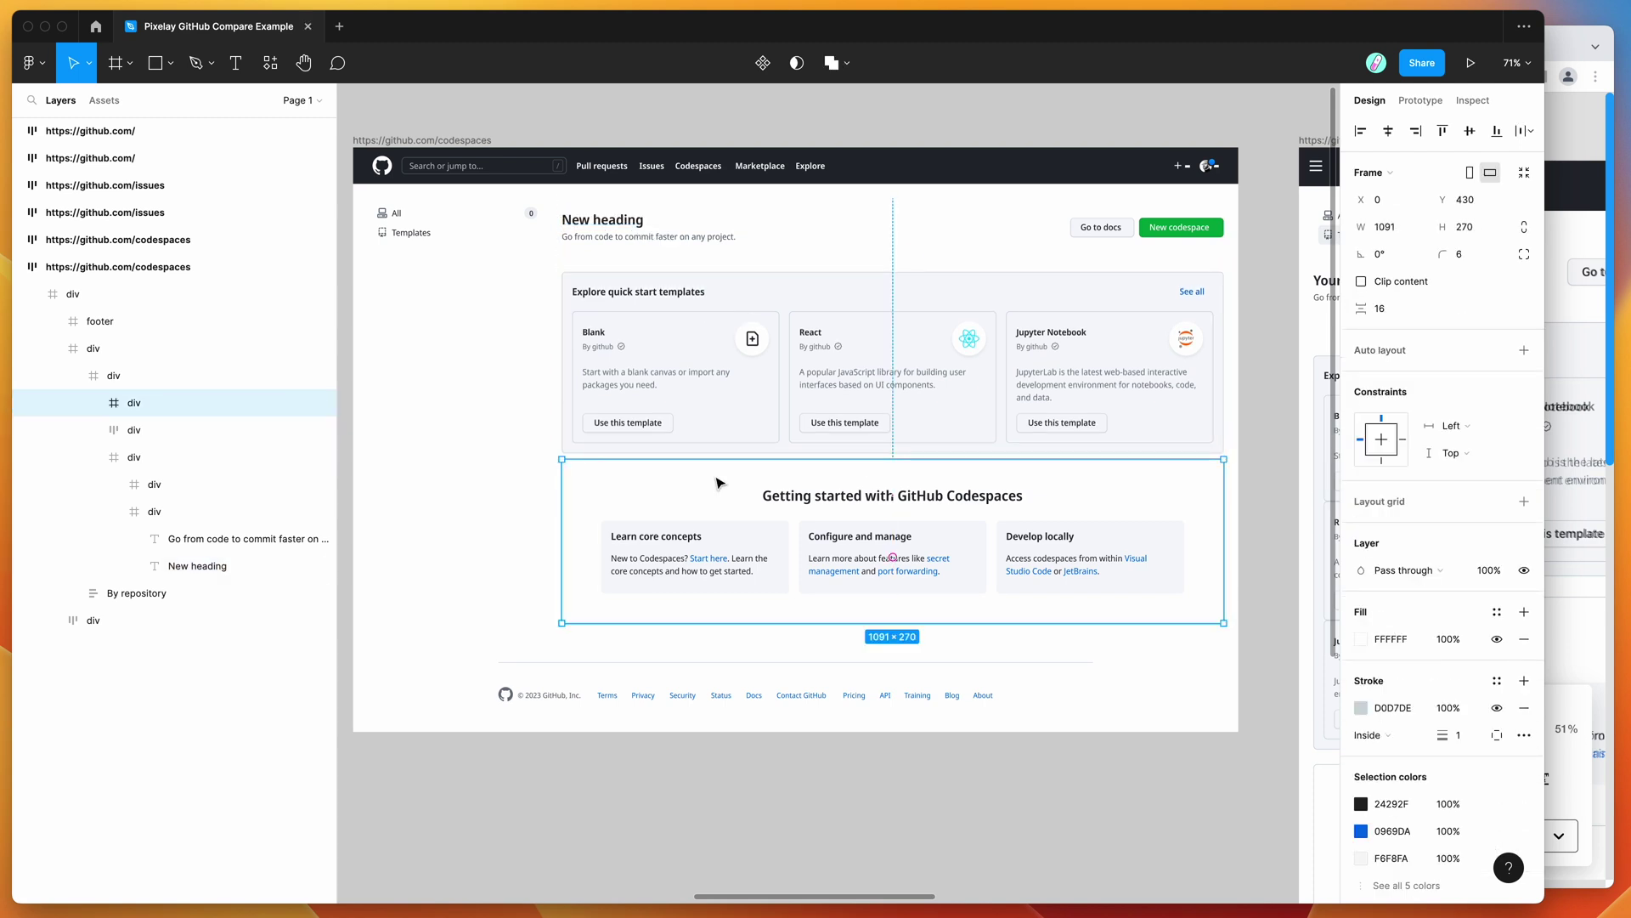
{"action": "left_click_drag", "start_coordinate": [725, 477], "coordinate": [718, 494]}
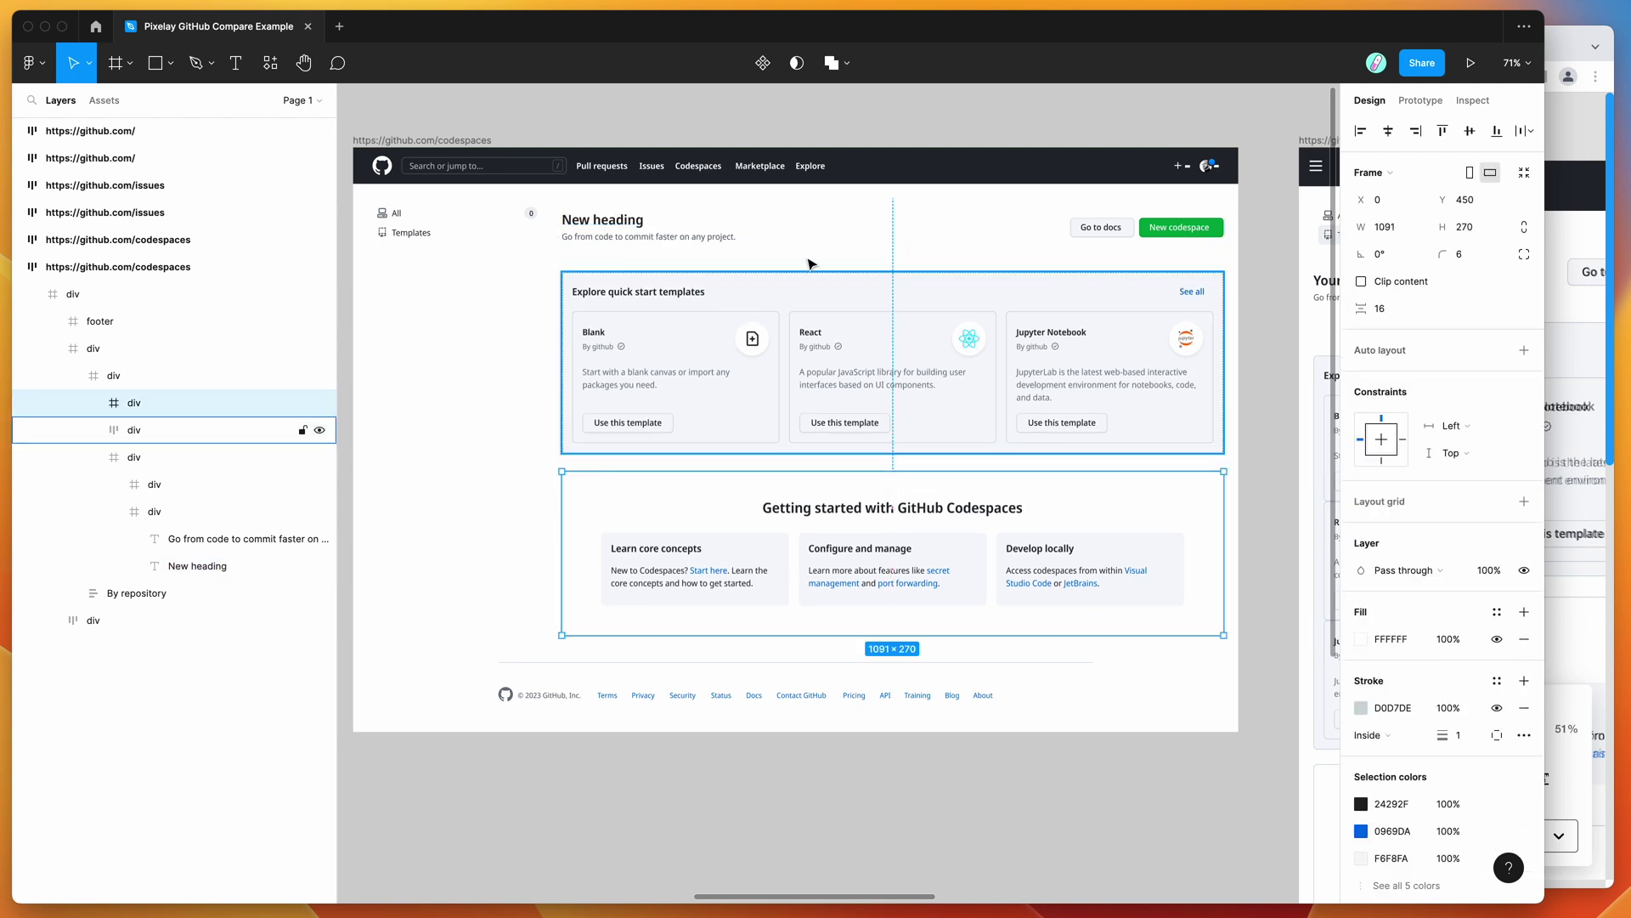
{"action": "left_click", "coordinate": [843, 136]}
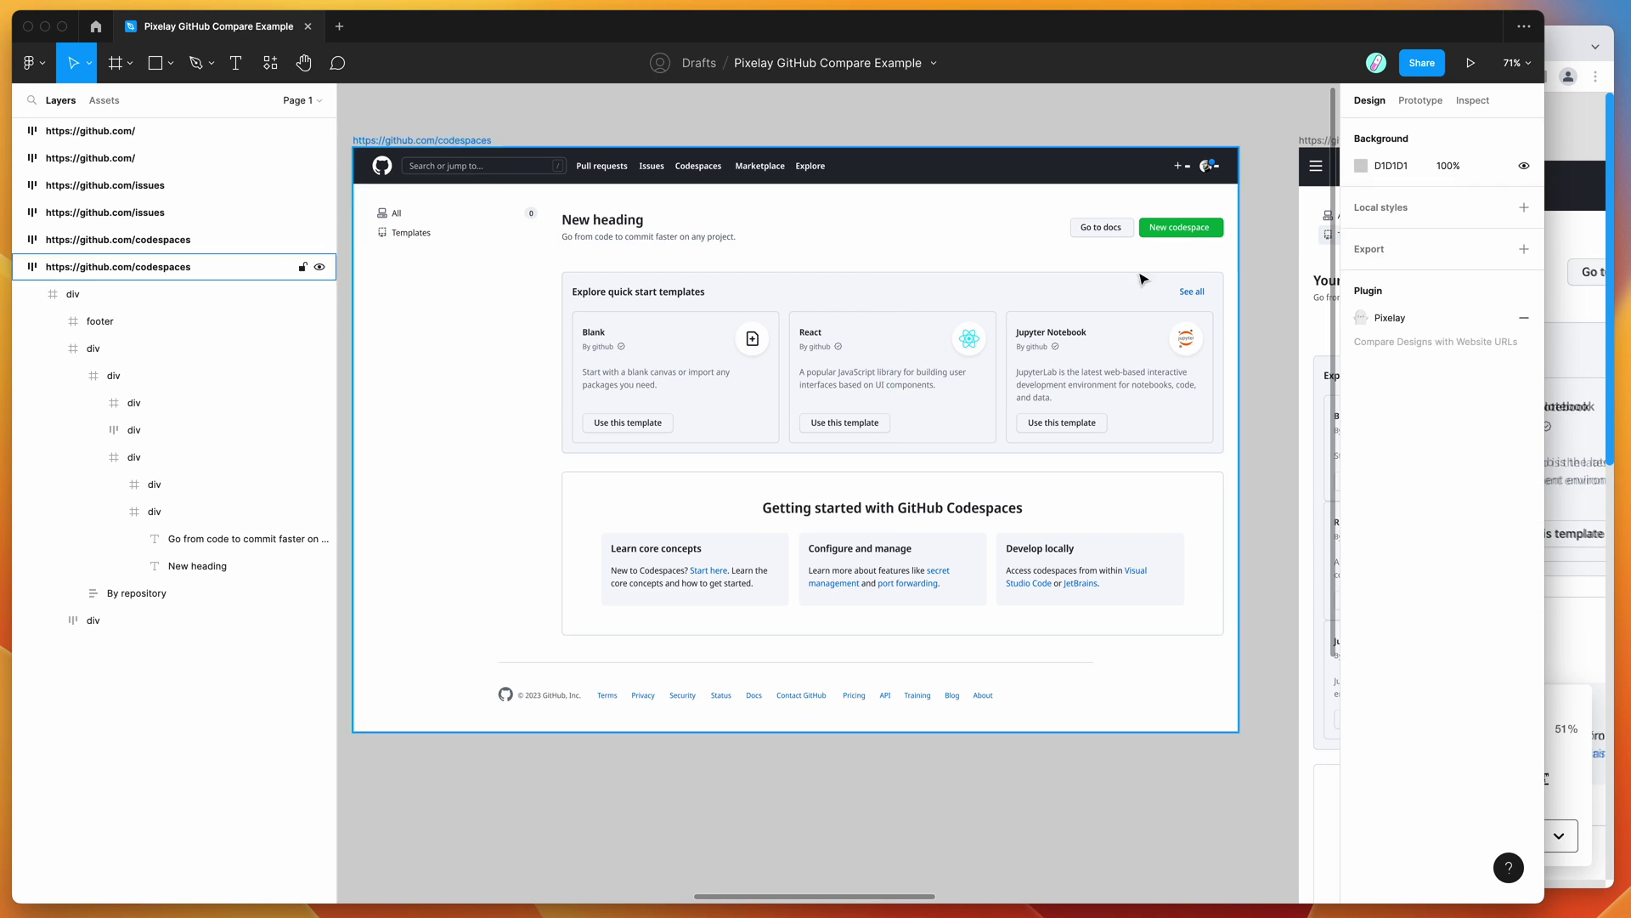
{"action": "left_click", "coordinate": [1407, 316]}
Re-upload the six GitHub frames to Pixelay with Compare Designs (6) and Update Designs
{"action": "left_click_drag", "start_coordinate": [1213, 120], "coordinate": [1108, 117]}
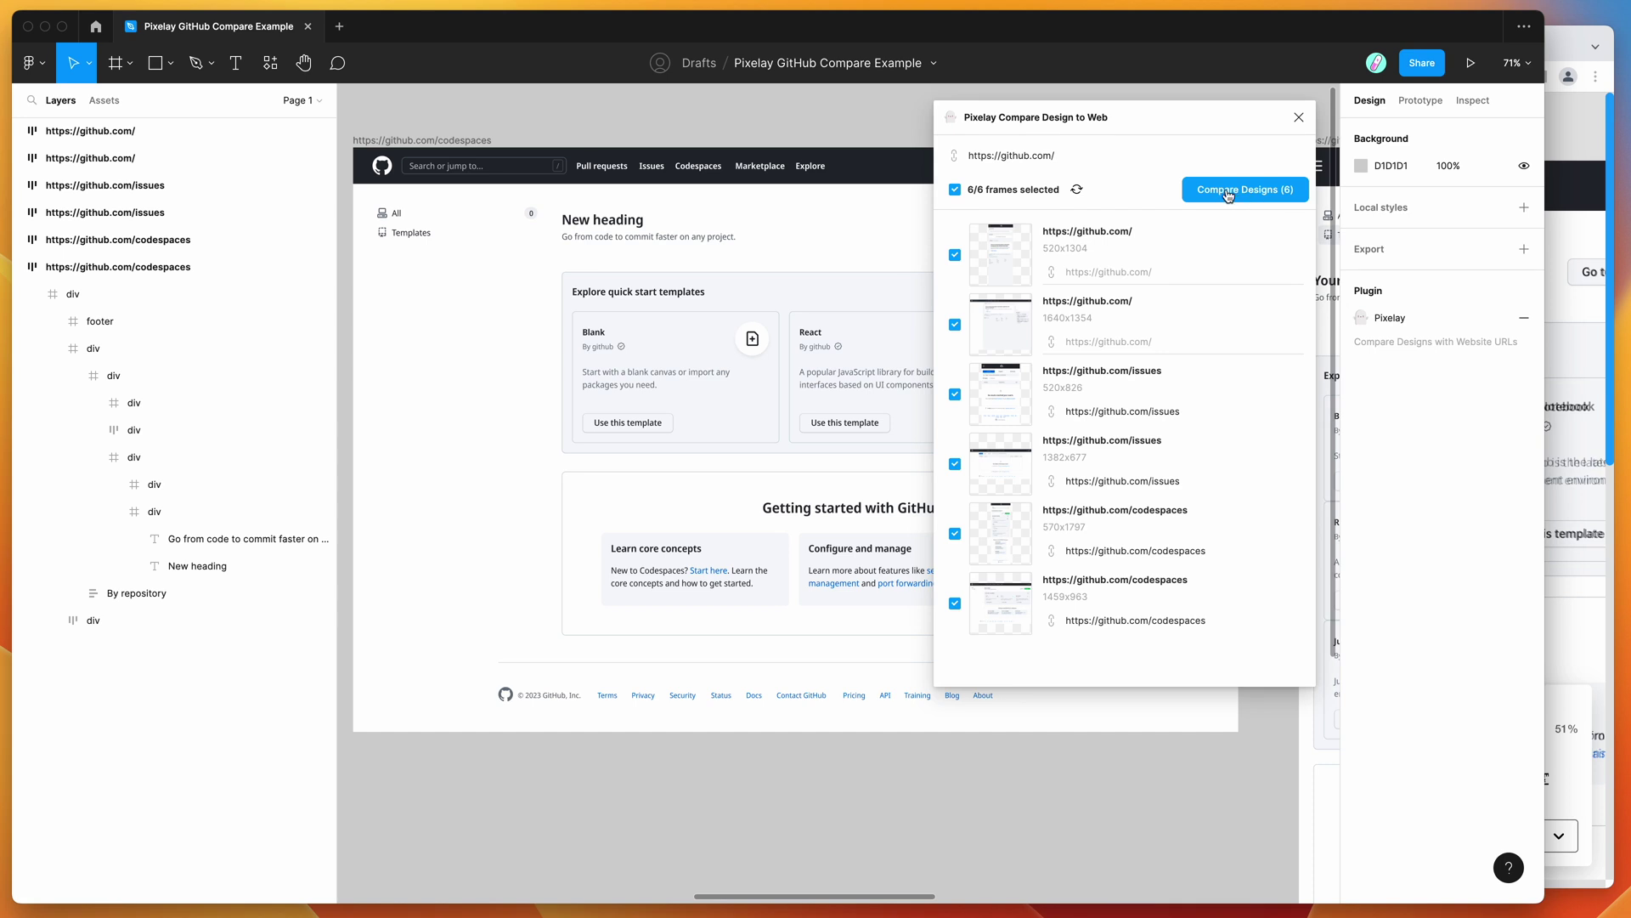
{"action": "left_click", "coordinate": [1227, 192]}
{"action": "left_click", "coordinate": [1185, 557]}
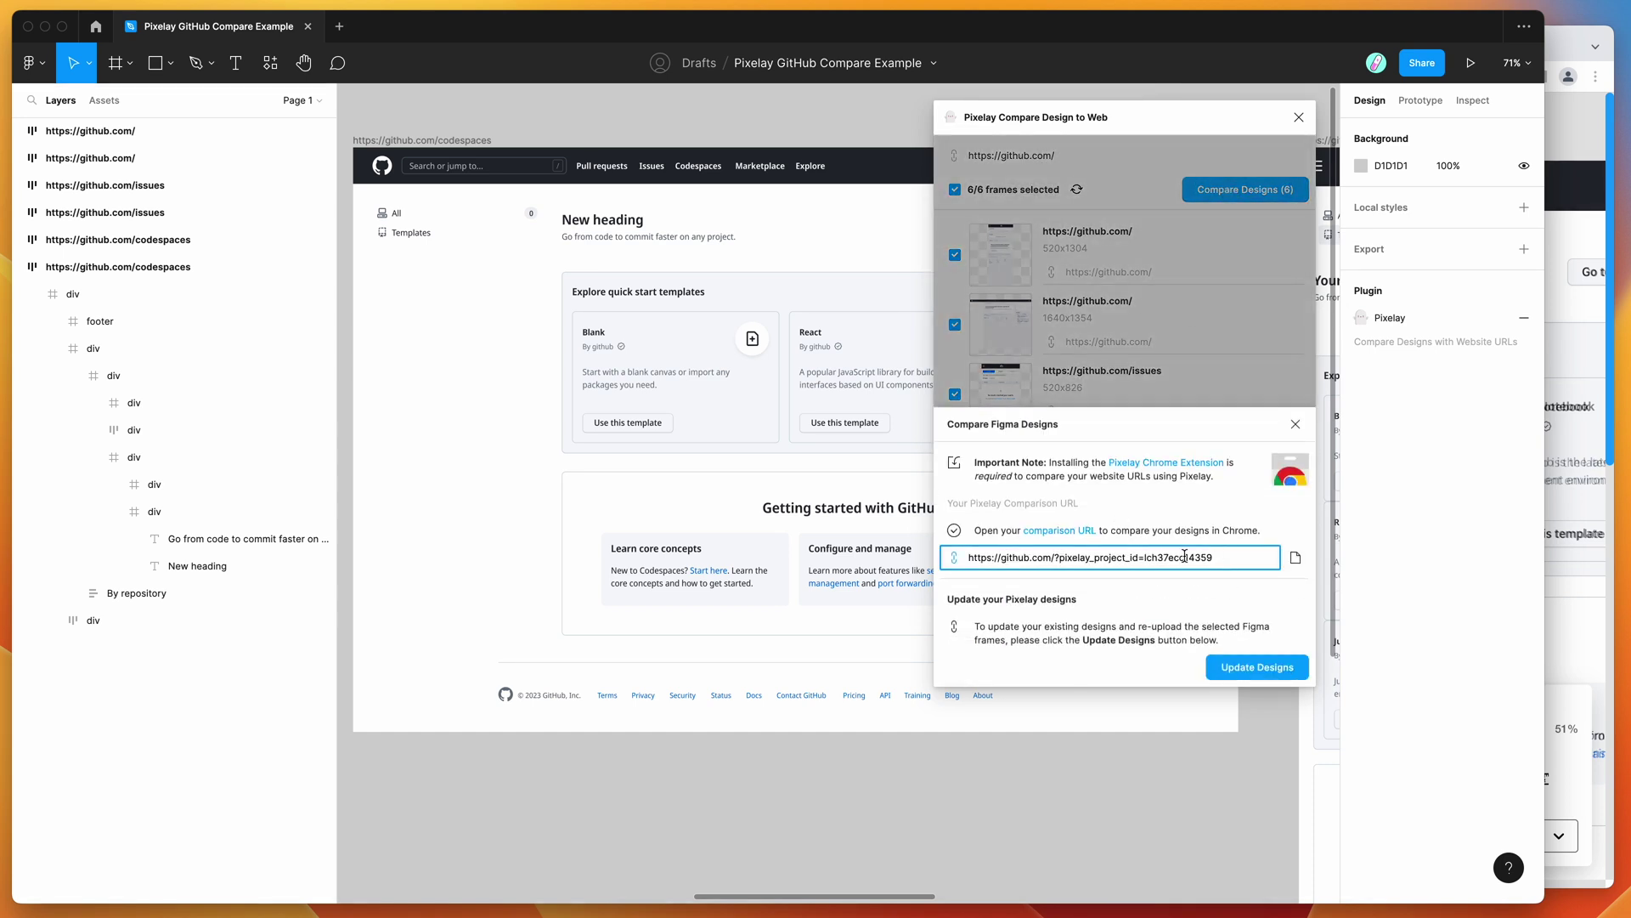
{"action": "left_click_drag", "start_coordinate": [1213, 557], "coordinate": [963, 558]}
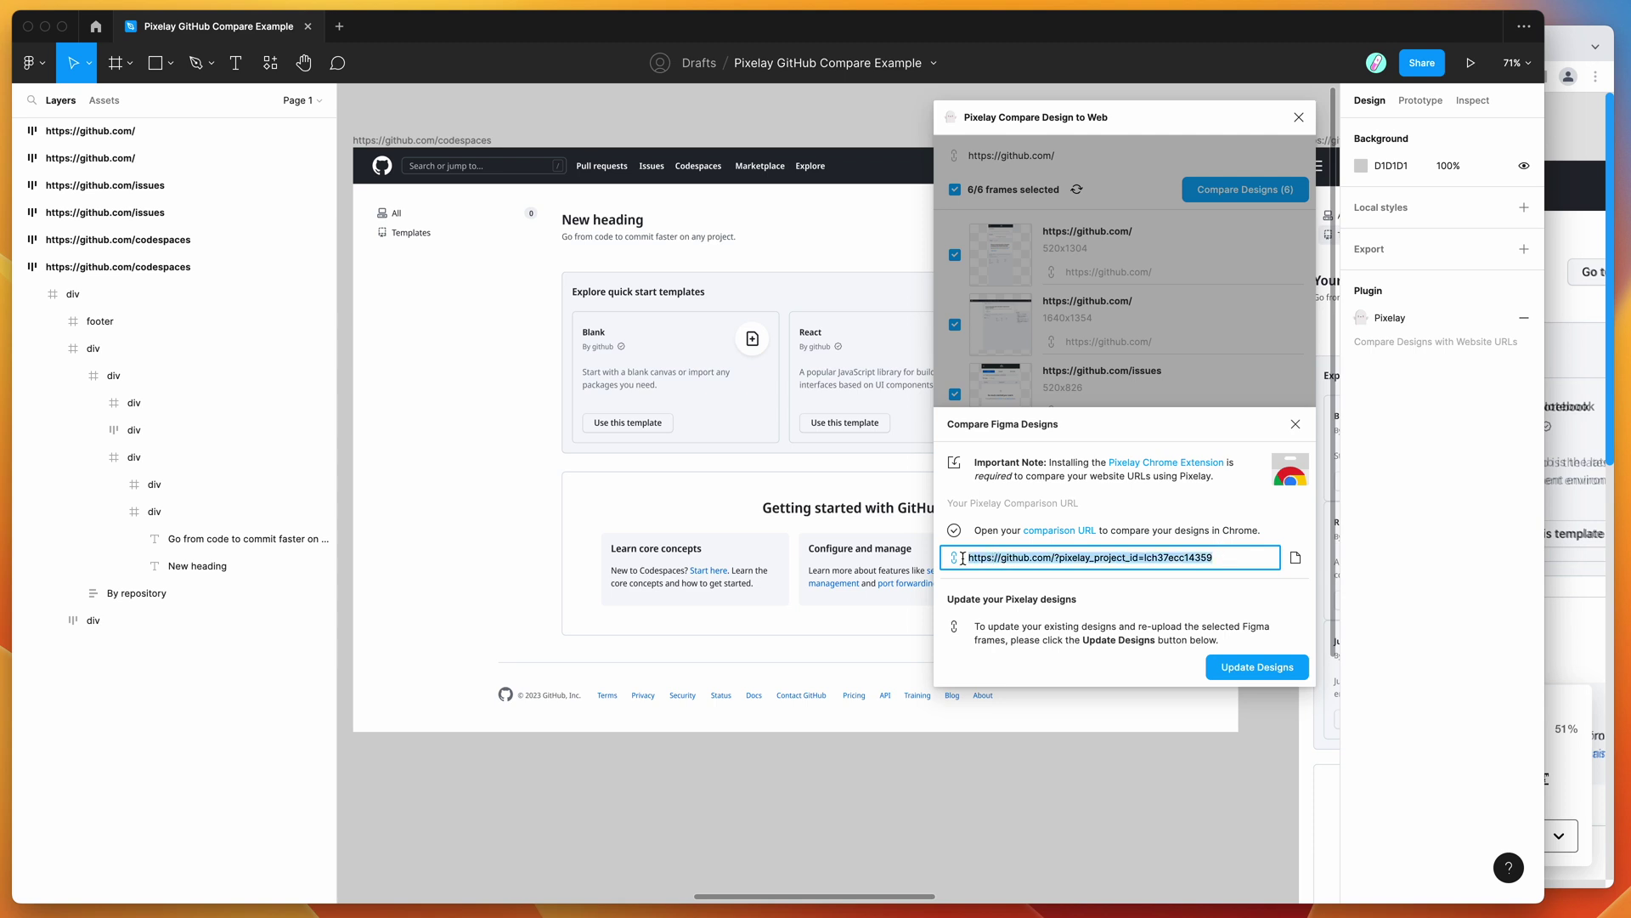
{"action": "left_click", "coordinate": [1011, 559]}
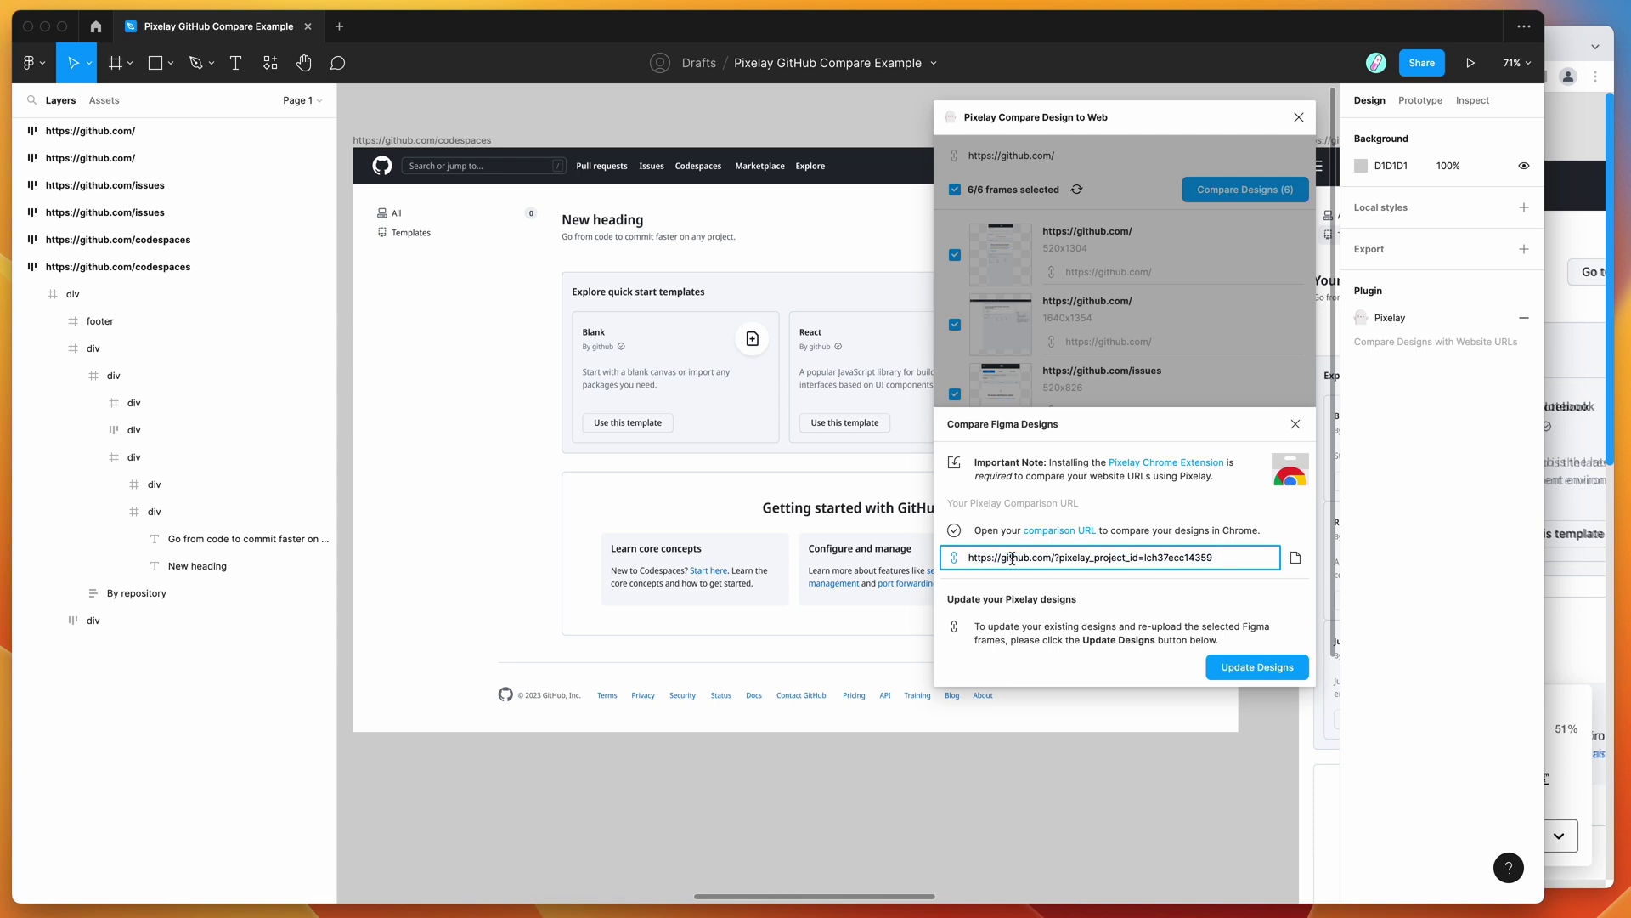
{"action": "left_click", "coordinate": [1254, 671]}
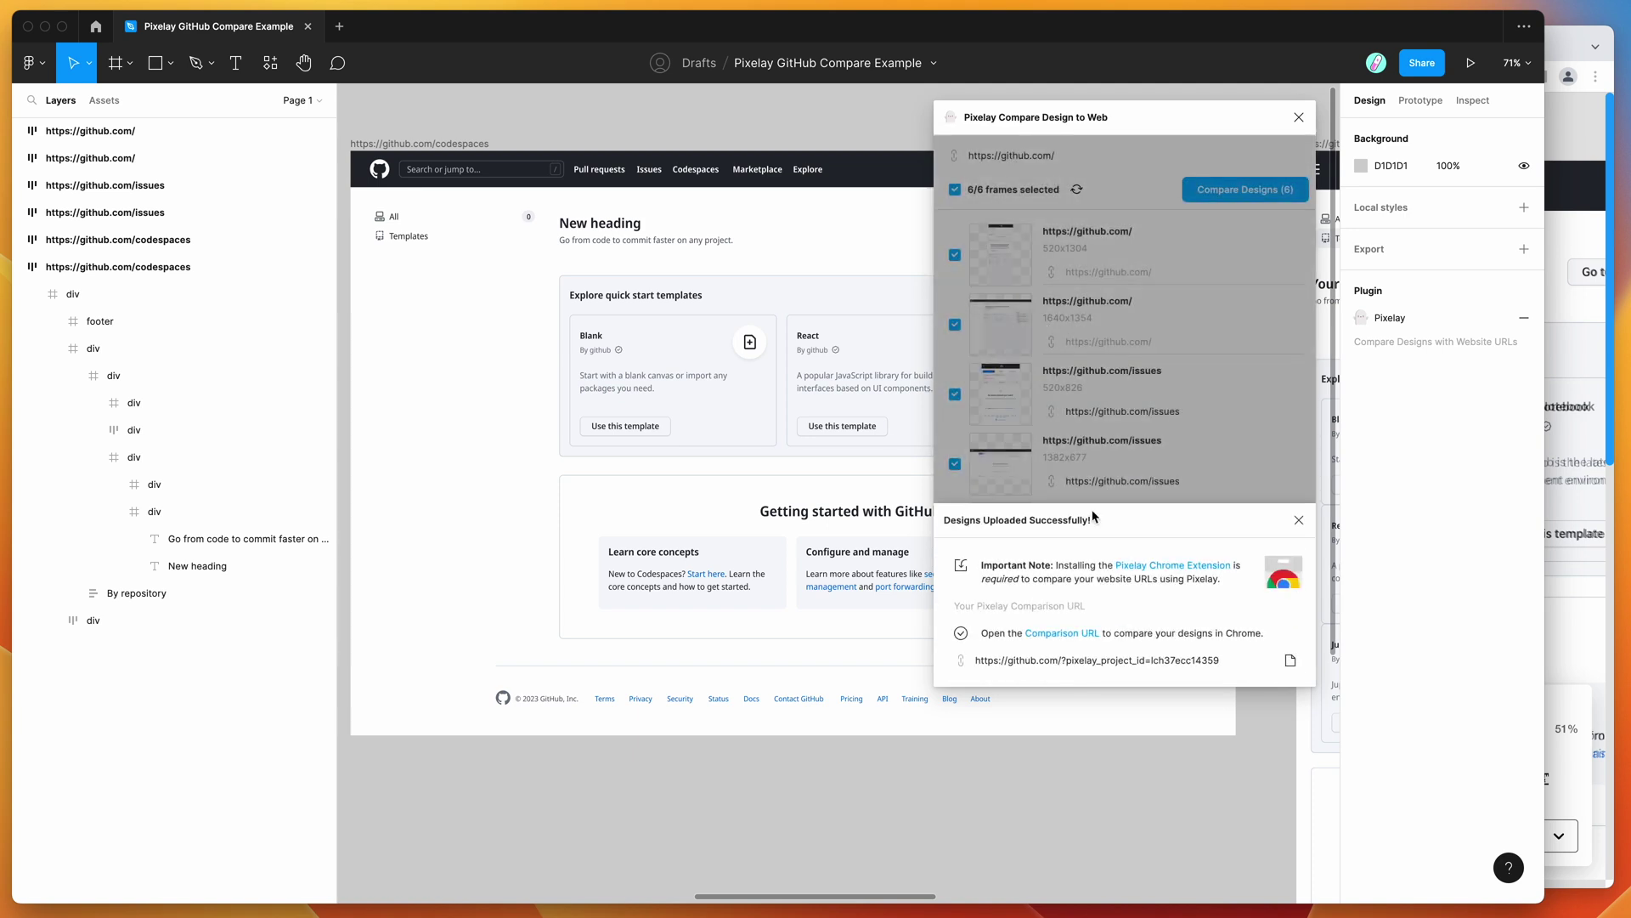
{"action": "left_click", "coordinate": [1047, 658]}
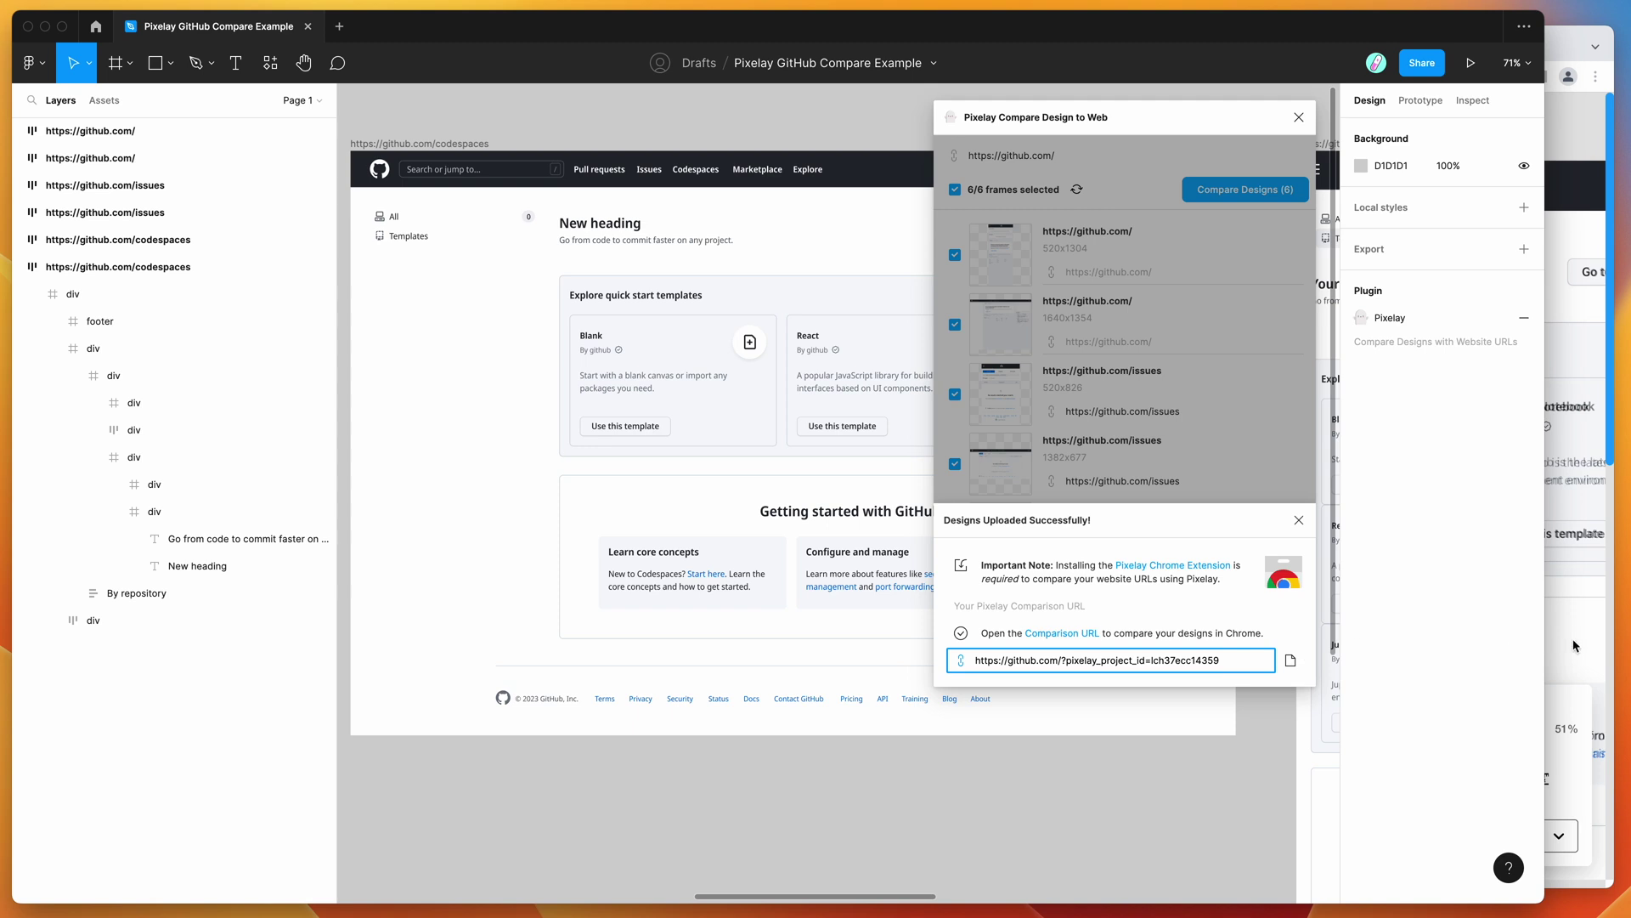
{"action": "left_click", "coordinate": [1569, 51]}
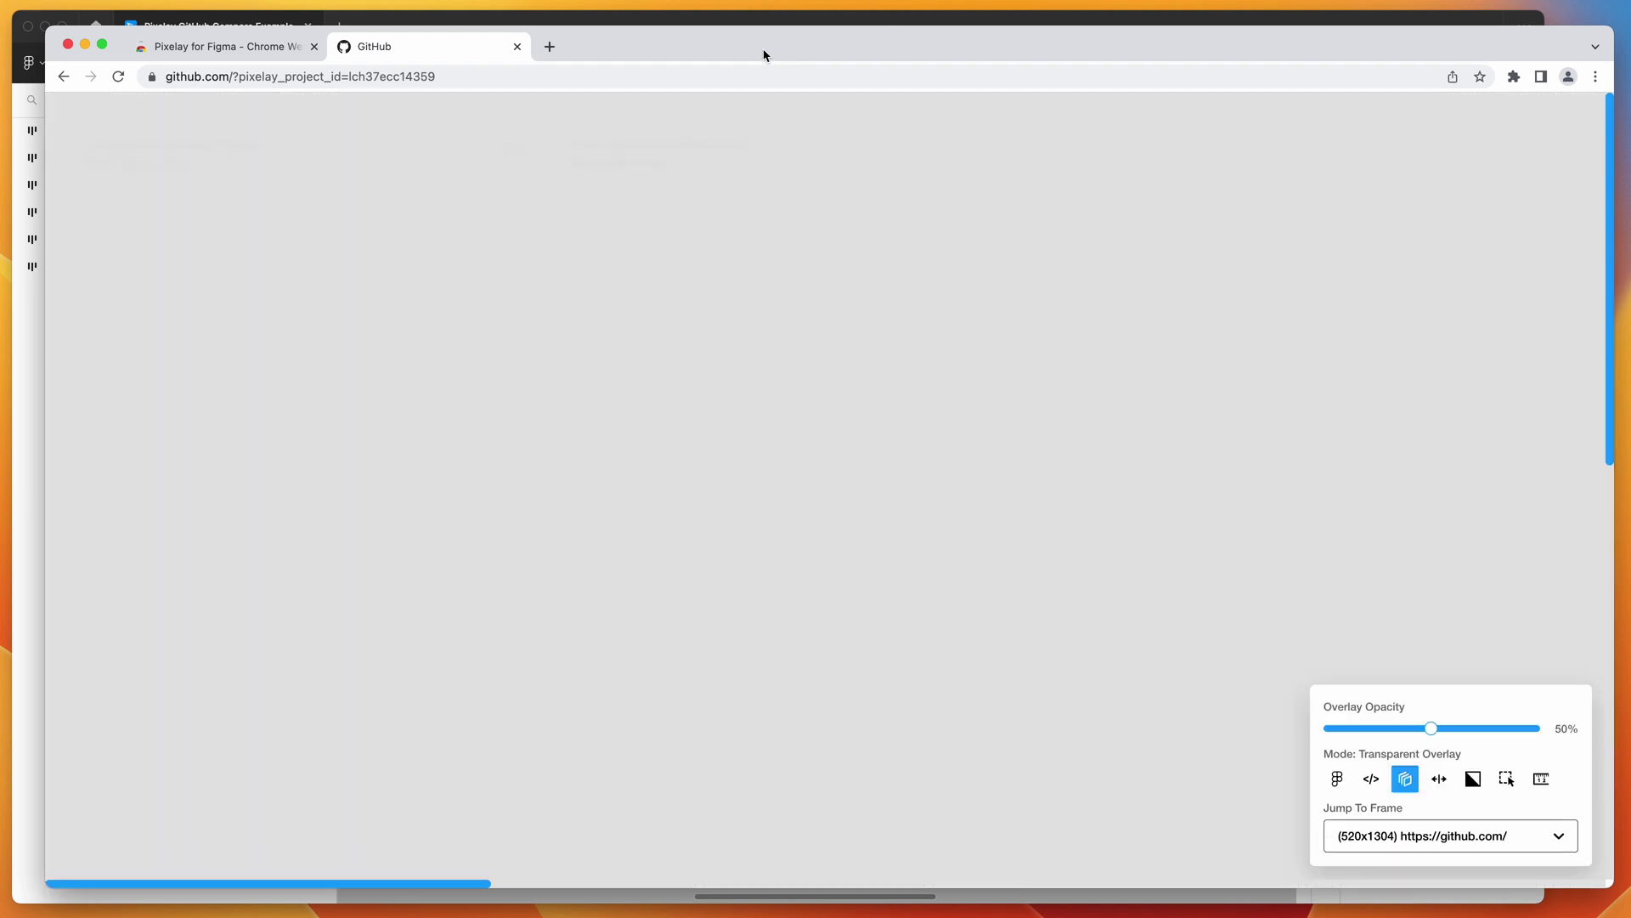
Compare the 'New heading' codespaces design against the live page in Split Screen Overlay mode
{"action": "scroll", "coordinate": [566, 273], "scroll_direction": "right", "scroll_amount": 5}
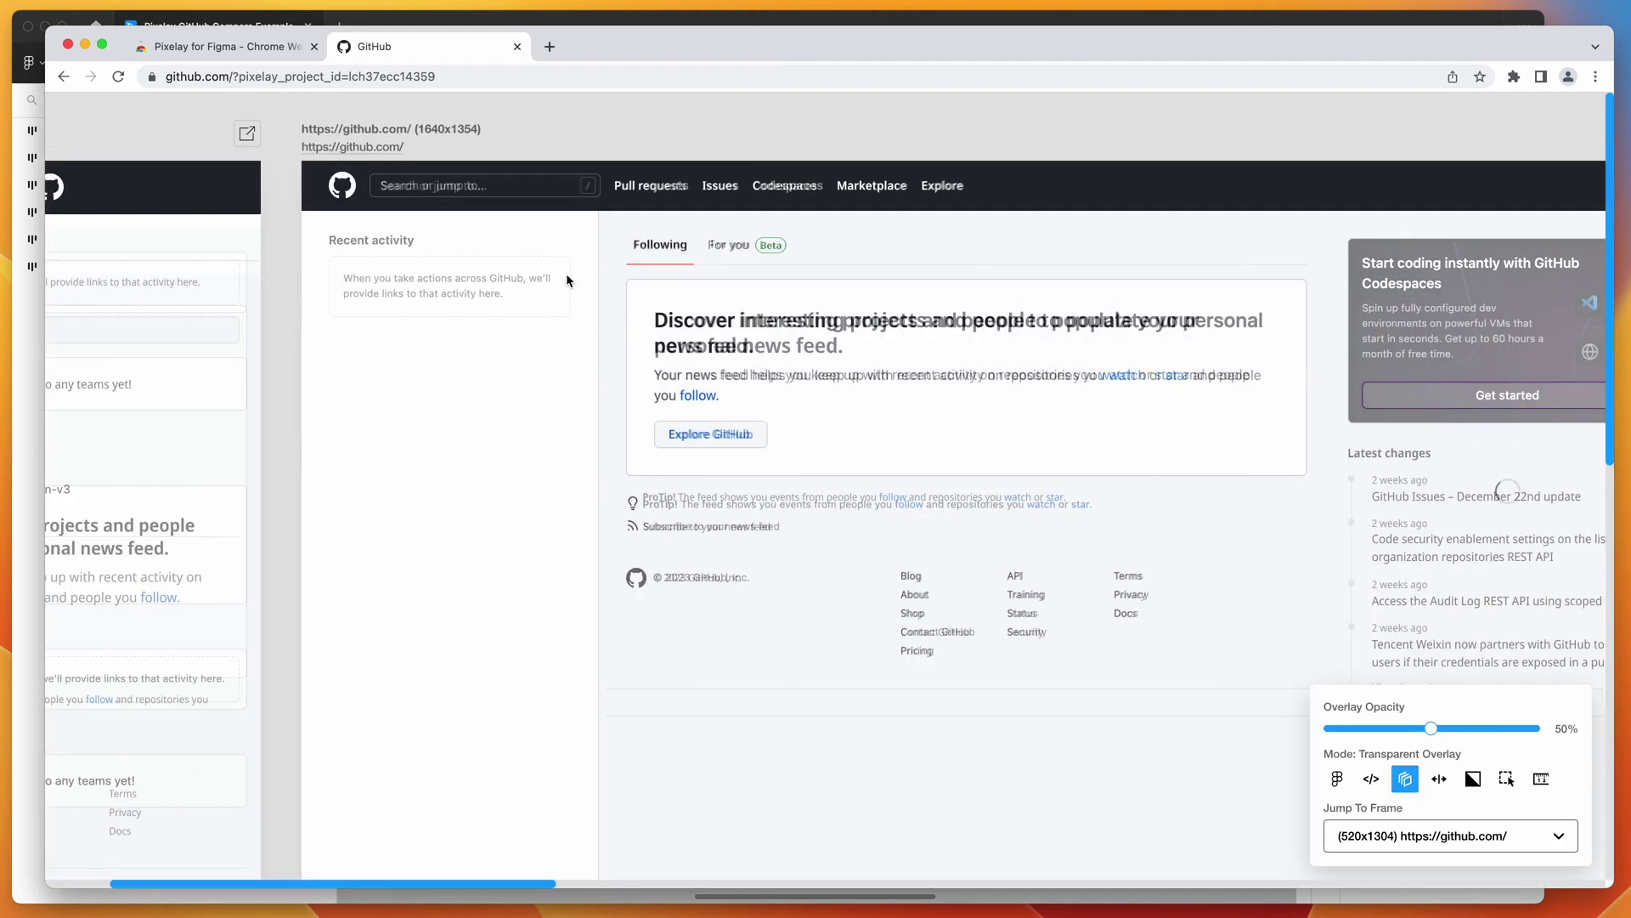
{"action": "scroll", "coordinate": [566, 273], "scroll_direction": "right", "scroll_amount": 10}
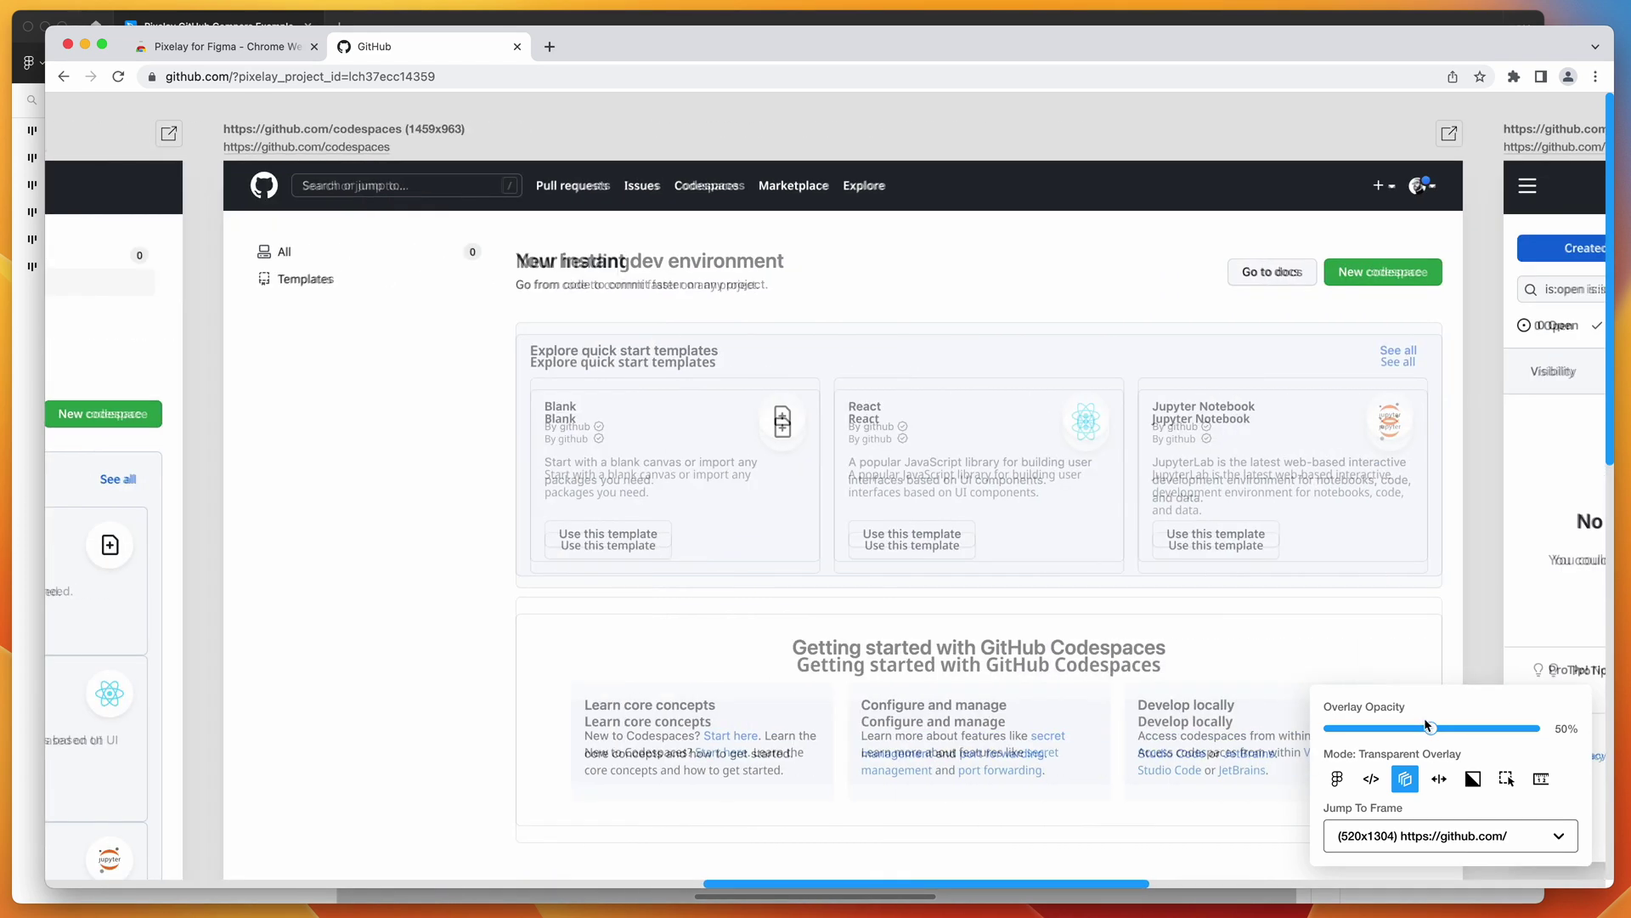
{"action": "left_click_drag", "start_coordinate": [1428, 736], "coordinate": [1488, 742]}
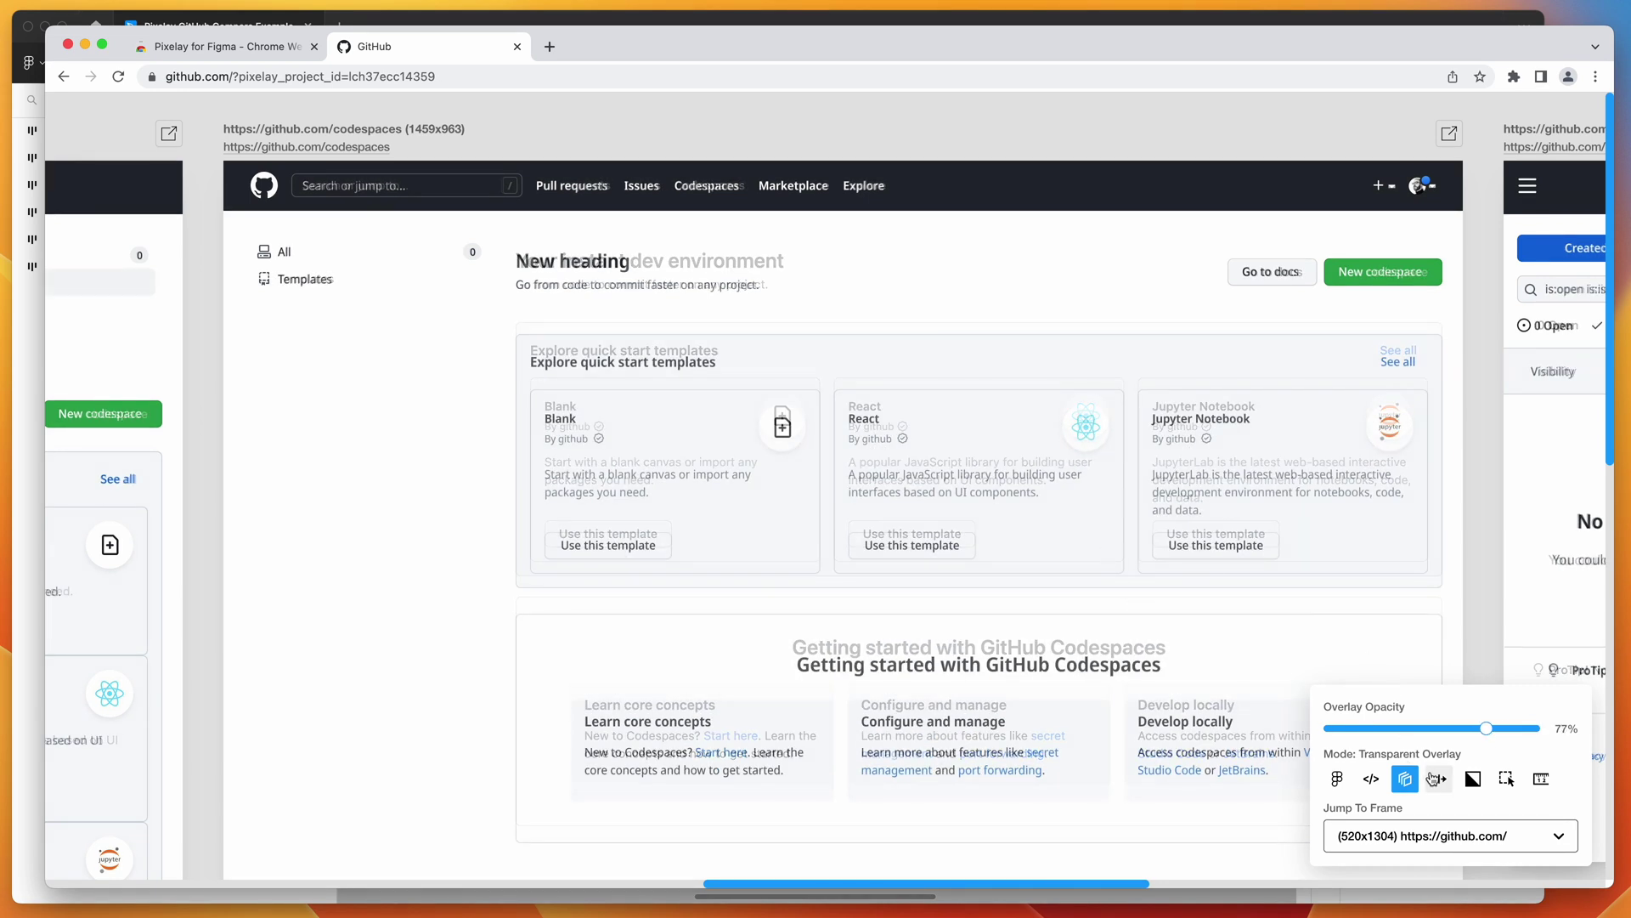
{"action": "left_click", "coordinate": [1438, 778]}
{"action": "left_click_drag", "start_coordinate": [836, 571], "coordinate": [642, 361]}
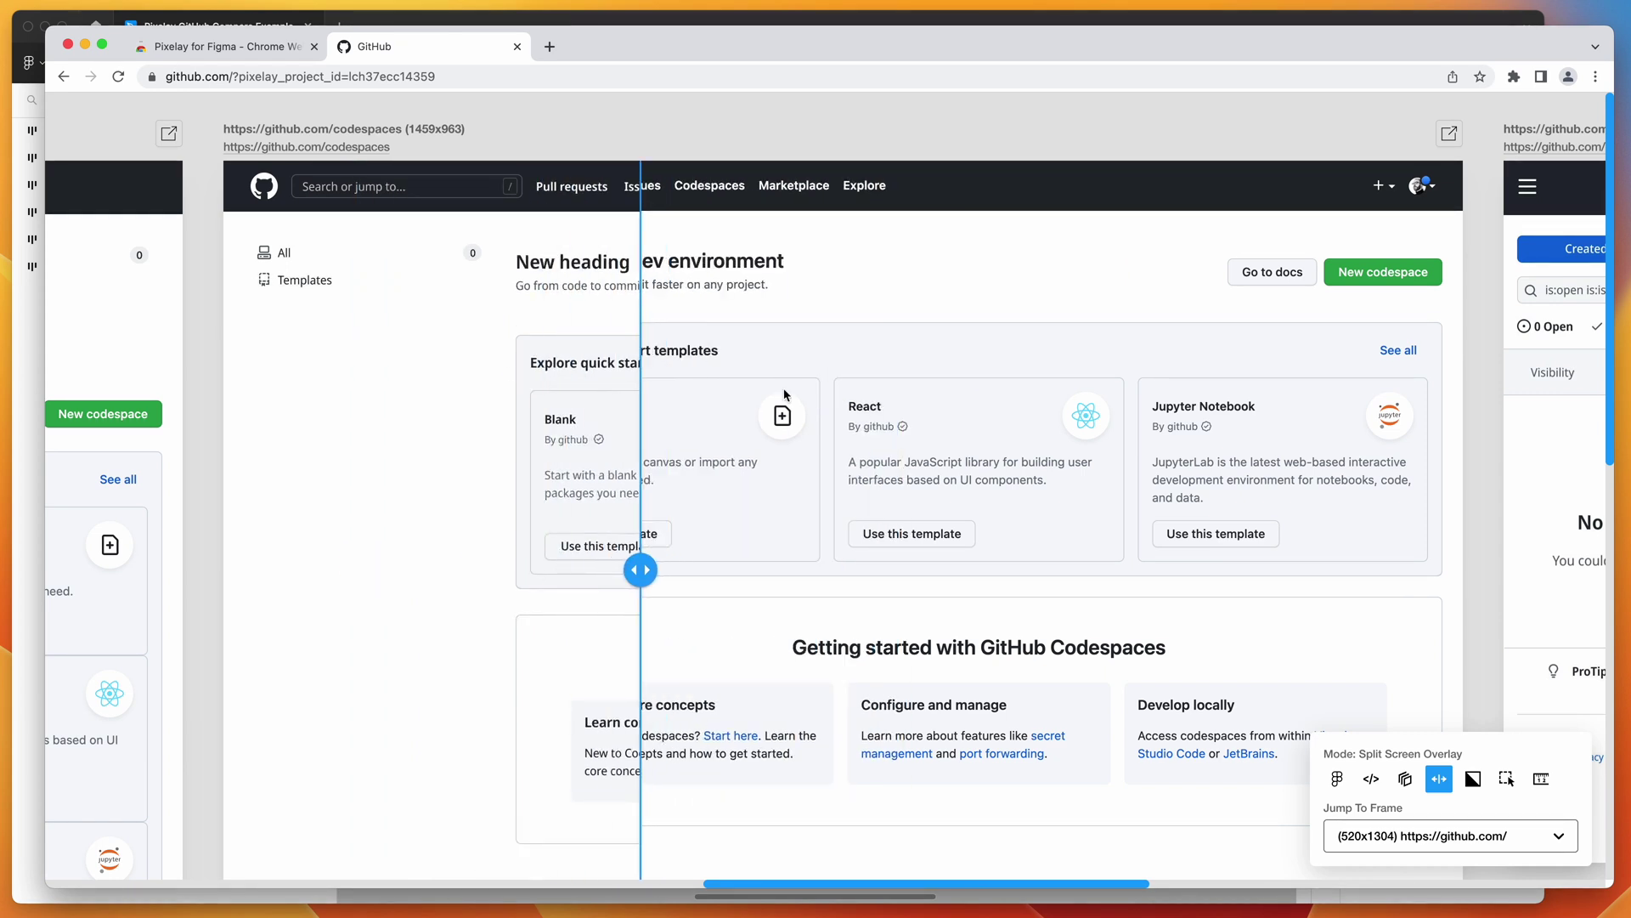
Sweep the split line across the 520x826 mobile issues frame to compare design and live page
{"action": "scroll", "coordinate": [784, 395], "scroll_direction": "right", "scroll_amount": 8}
{"action": "scroll", "coordinate": [784, 395], "scroll_direction": "right", "scroll_amount": 4}
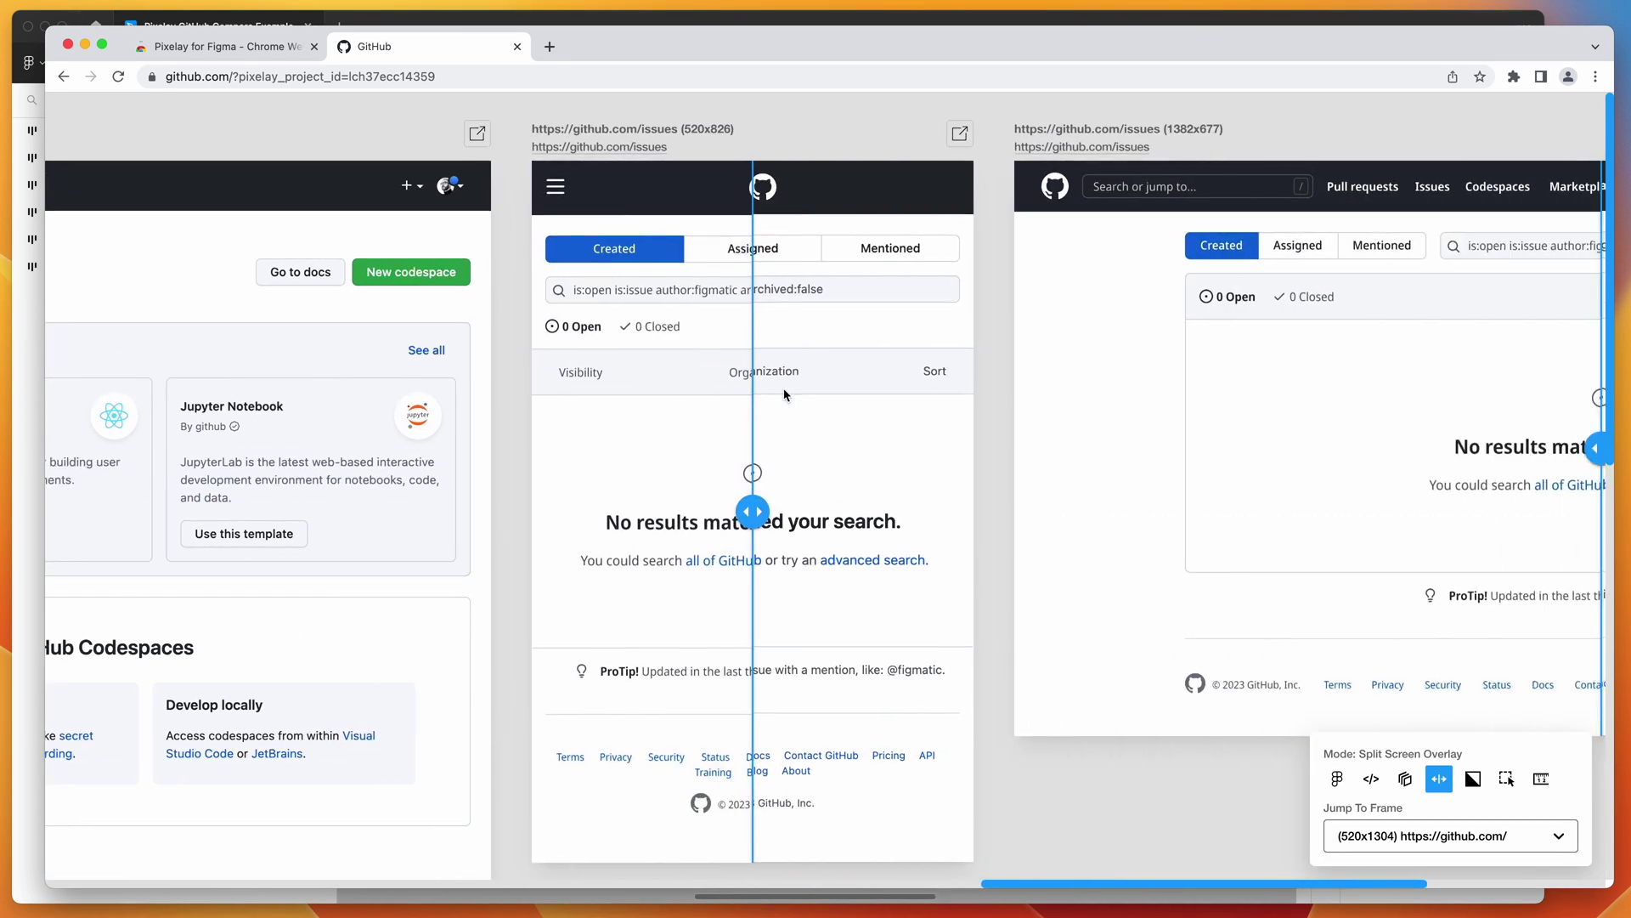
{"action": "left_click_drag", "start_coordinate": [751, 512], "coordinate": [616, 510]}
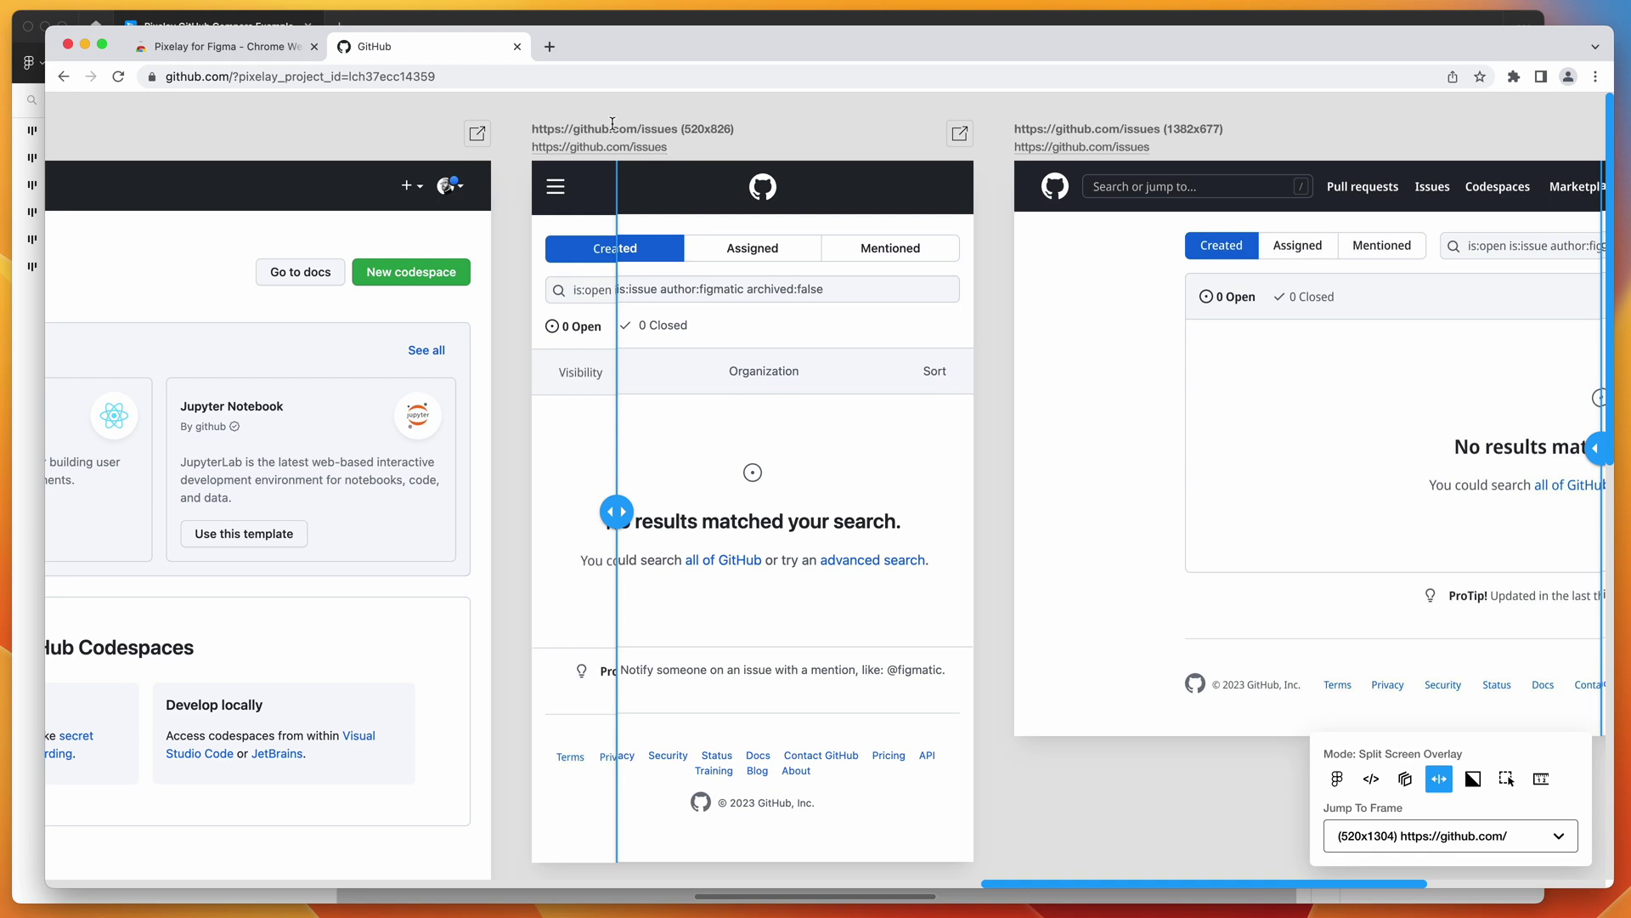
{"action": "left_click_drag", "start_coordinate": [616, 510], "coordinate": [756, 504]}
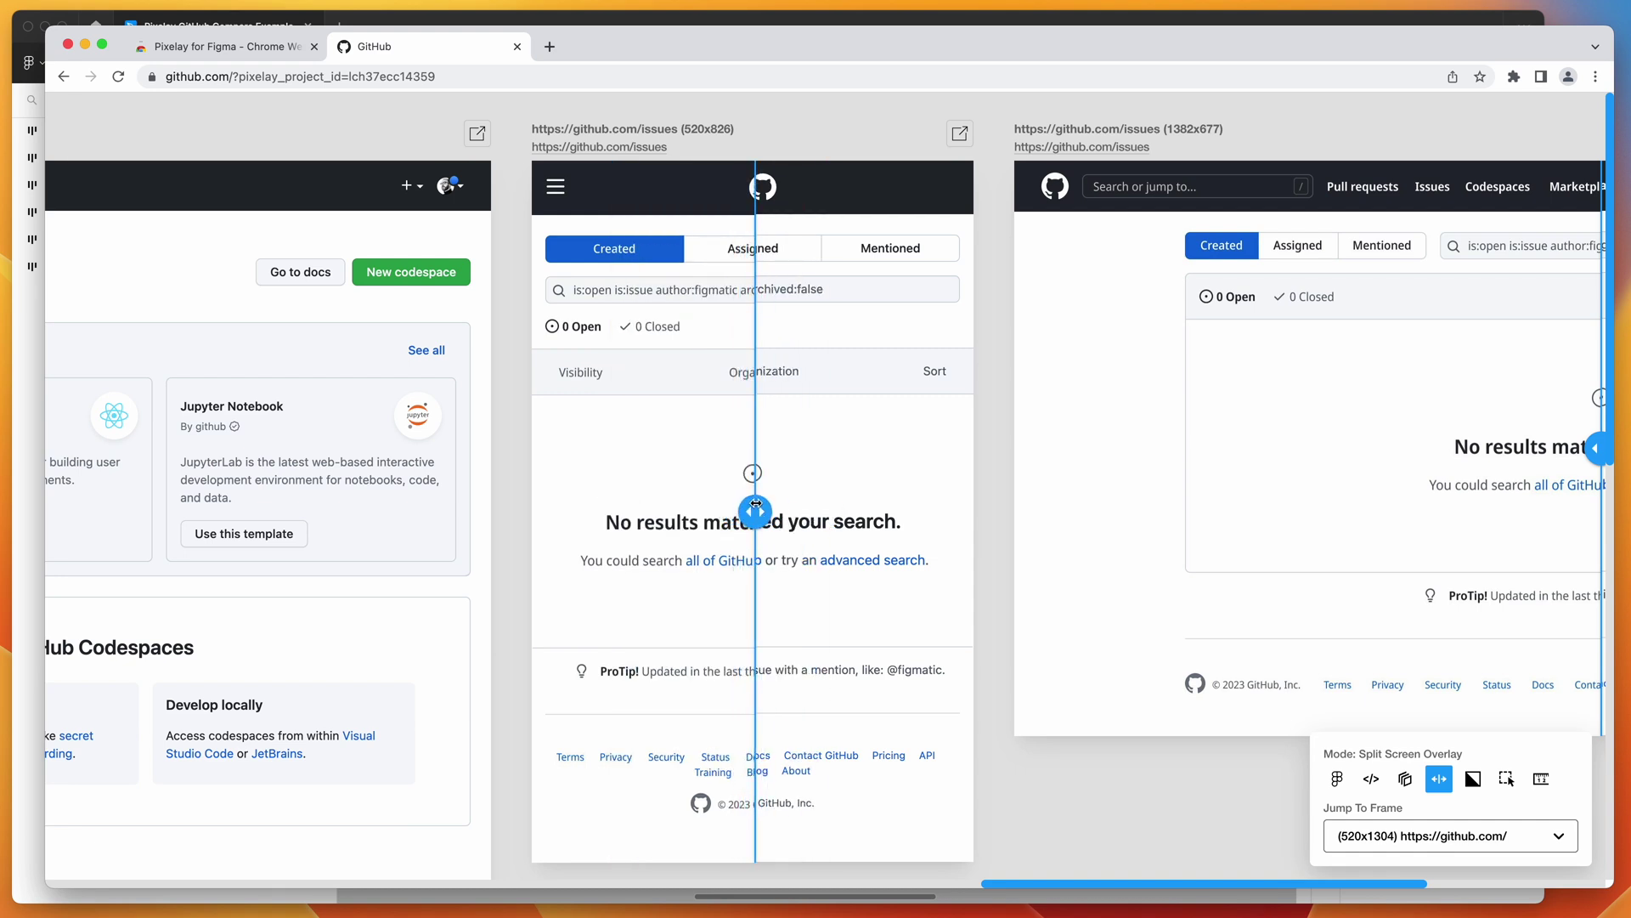
{"action": "mouse_move", "coordinate": [756, 504]}
{"action": "left_mouse_down"}
{"action": "mouse_move", "coordinate": [694, 510]}
{"action": "mouse_move", "coordinate": [777, 510]}
{"action": "left_mouse_up"}
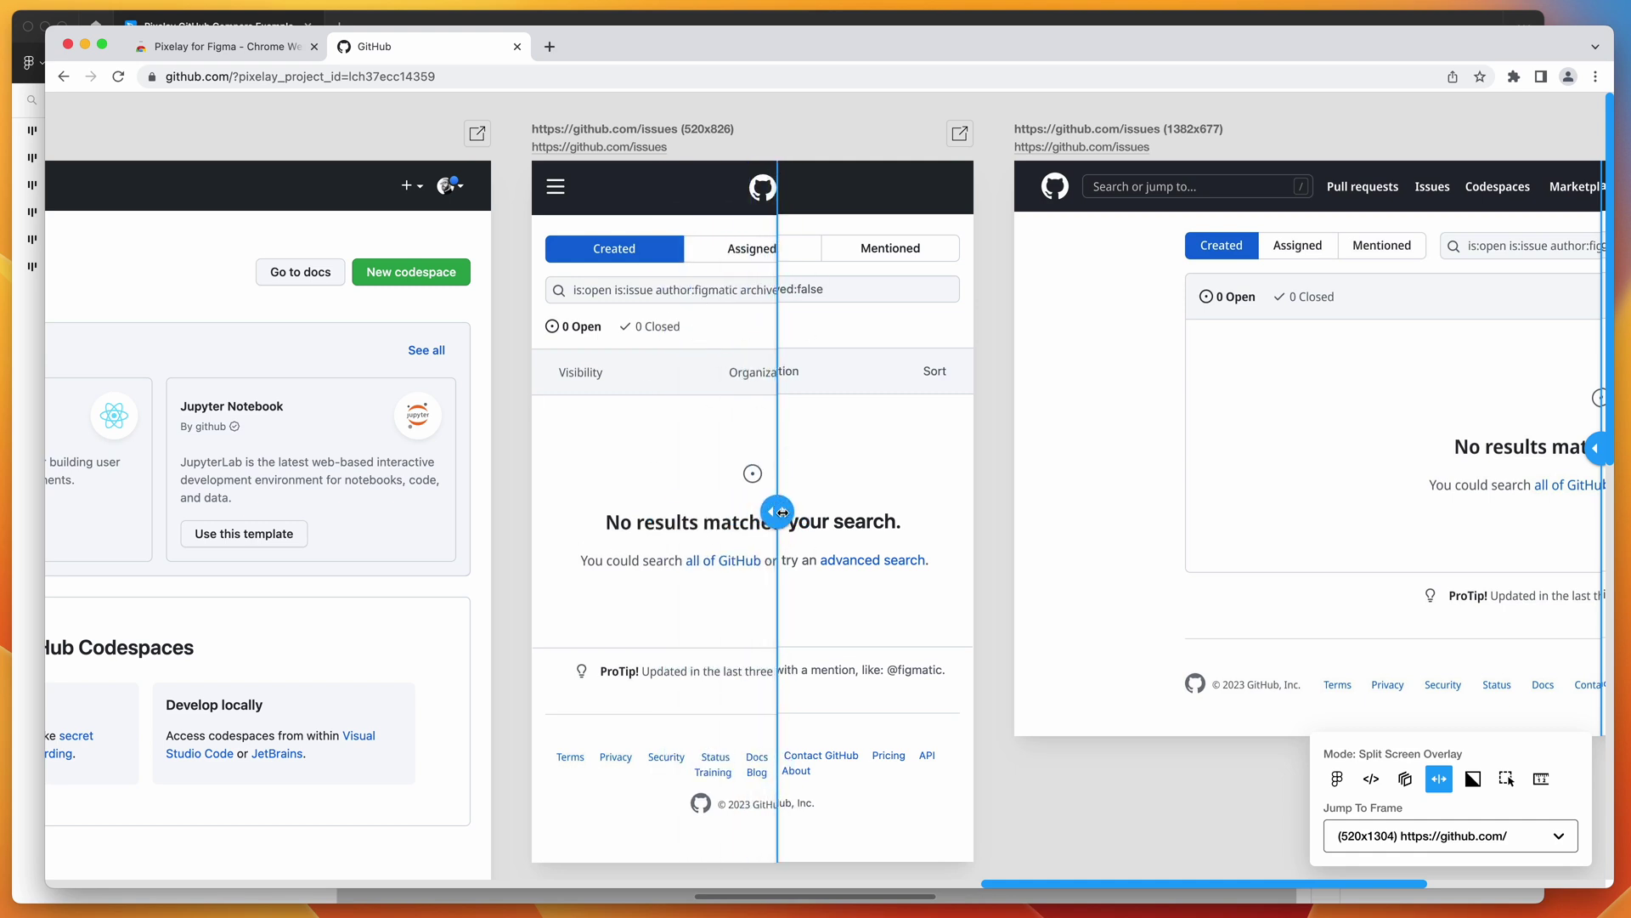
{"action": "left_click_drag", "start_coordinate": [777, 510], "coordinate": [739, 511]}
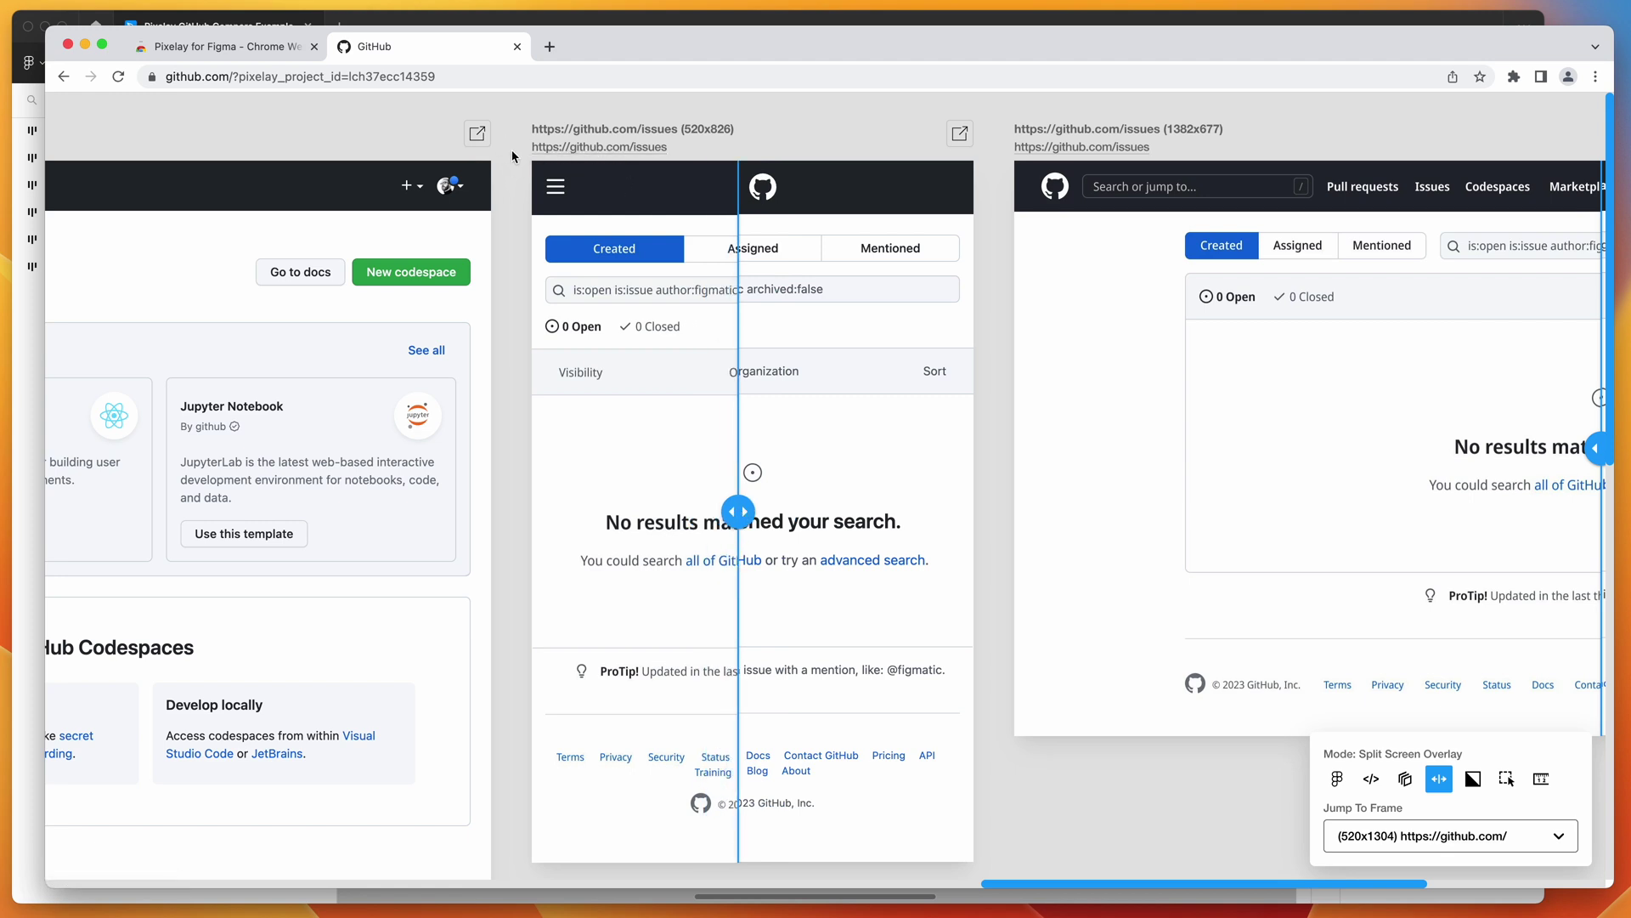
Scroll to the next issues frame and nudge its split line right to compare
{"action": "scroll", "coordinate": [717, 357], "scroll_direction": "right", "scroll_amount": 2}
{"action": "scroll", "coordinate": [717, 357], "scroll_direction": "right", "scroll_amount": 1}
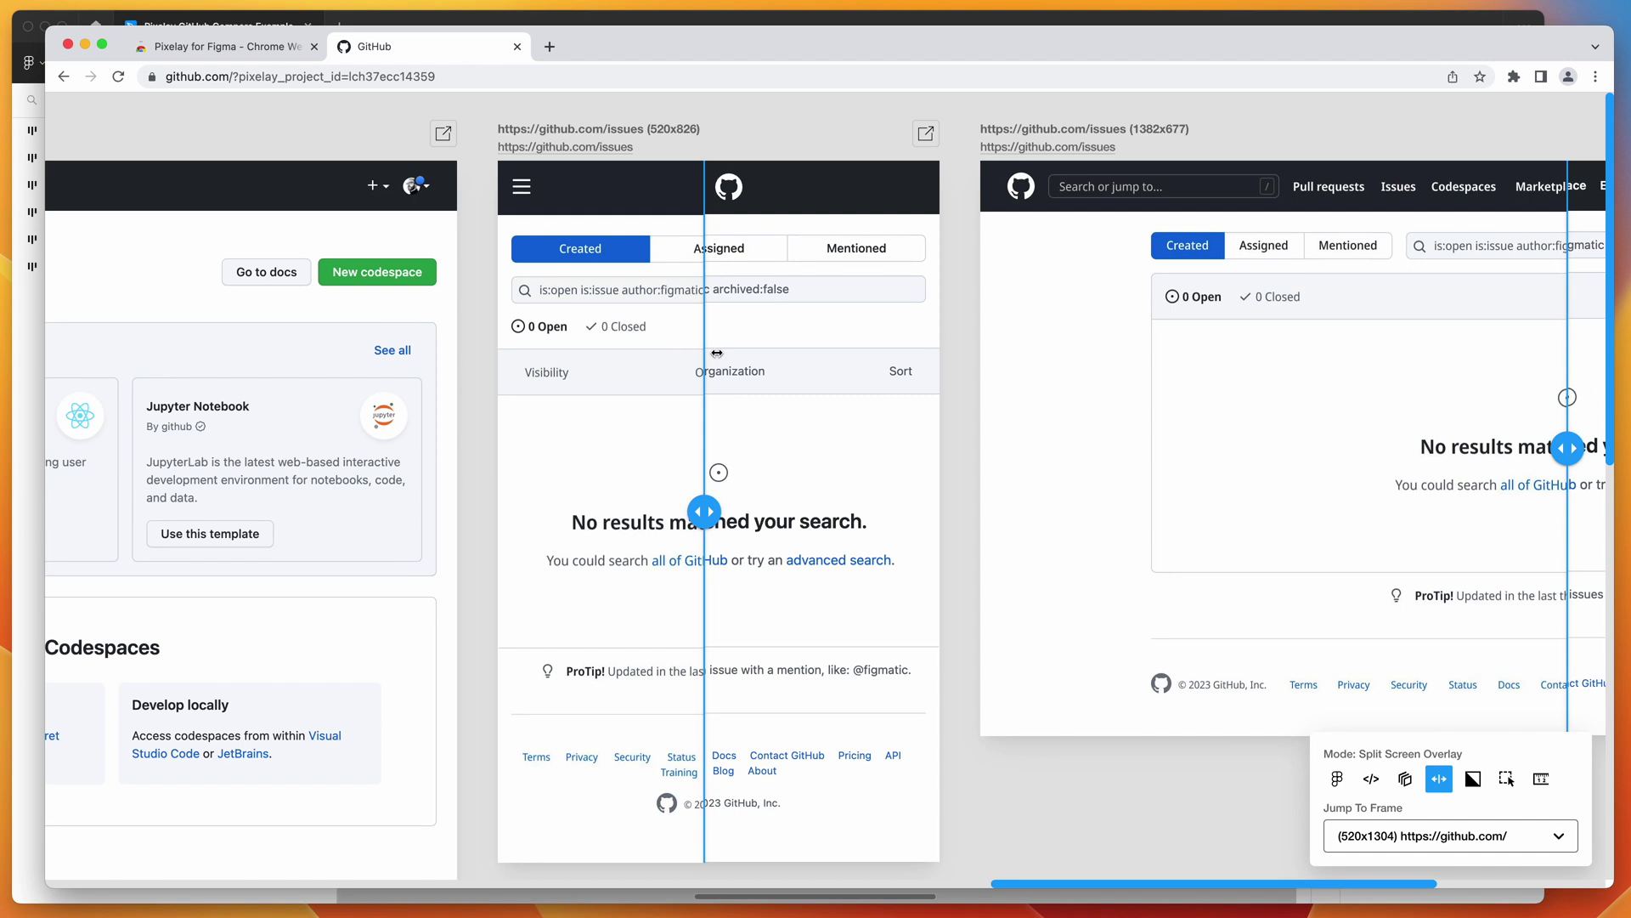
{"action": "scroll", "coordinate": [717, 353], "scroll_direction": "right", "scroll_amount": 2}
{"action": "left_click_drag", "start_coordinate": [680, 513], "coordinate": [705, 515]}
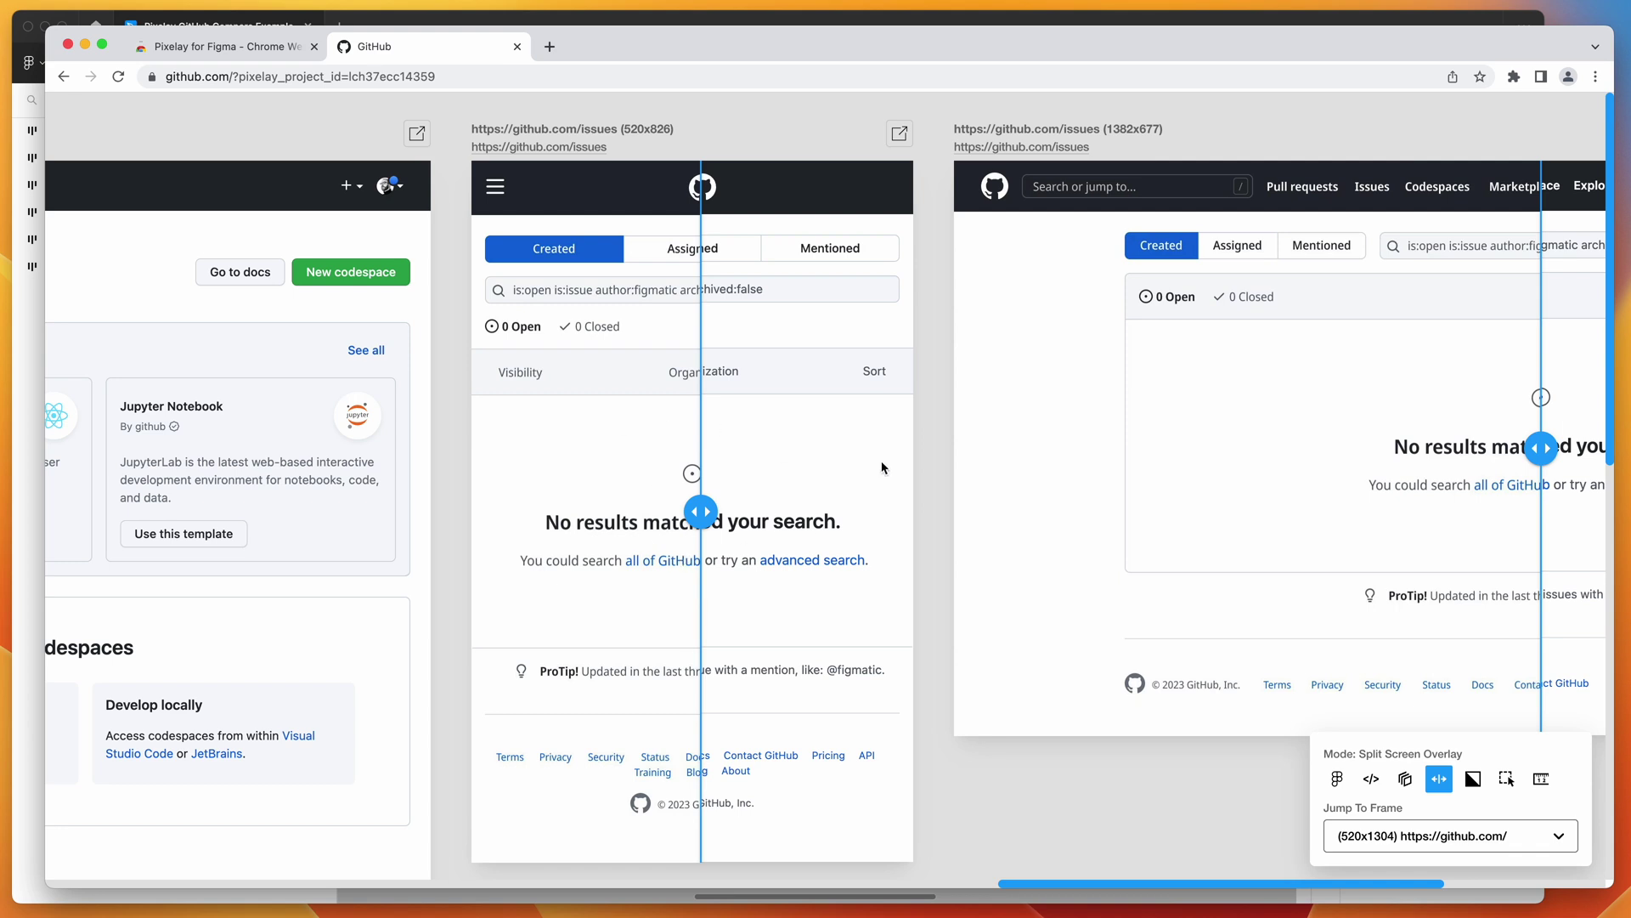
{"action": "scroll", "coordinate": [882, 467], "scroll_direction": "right", "scroll_amount": 2}
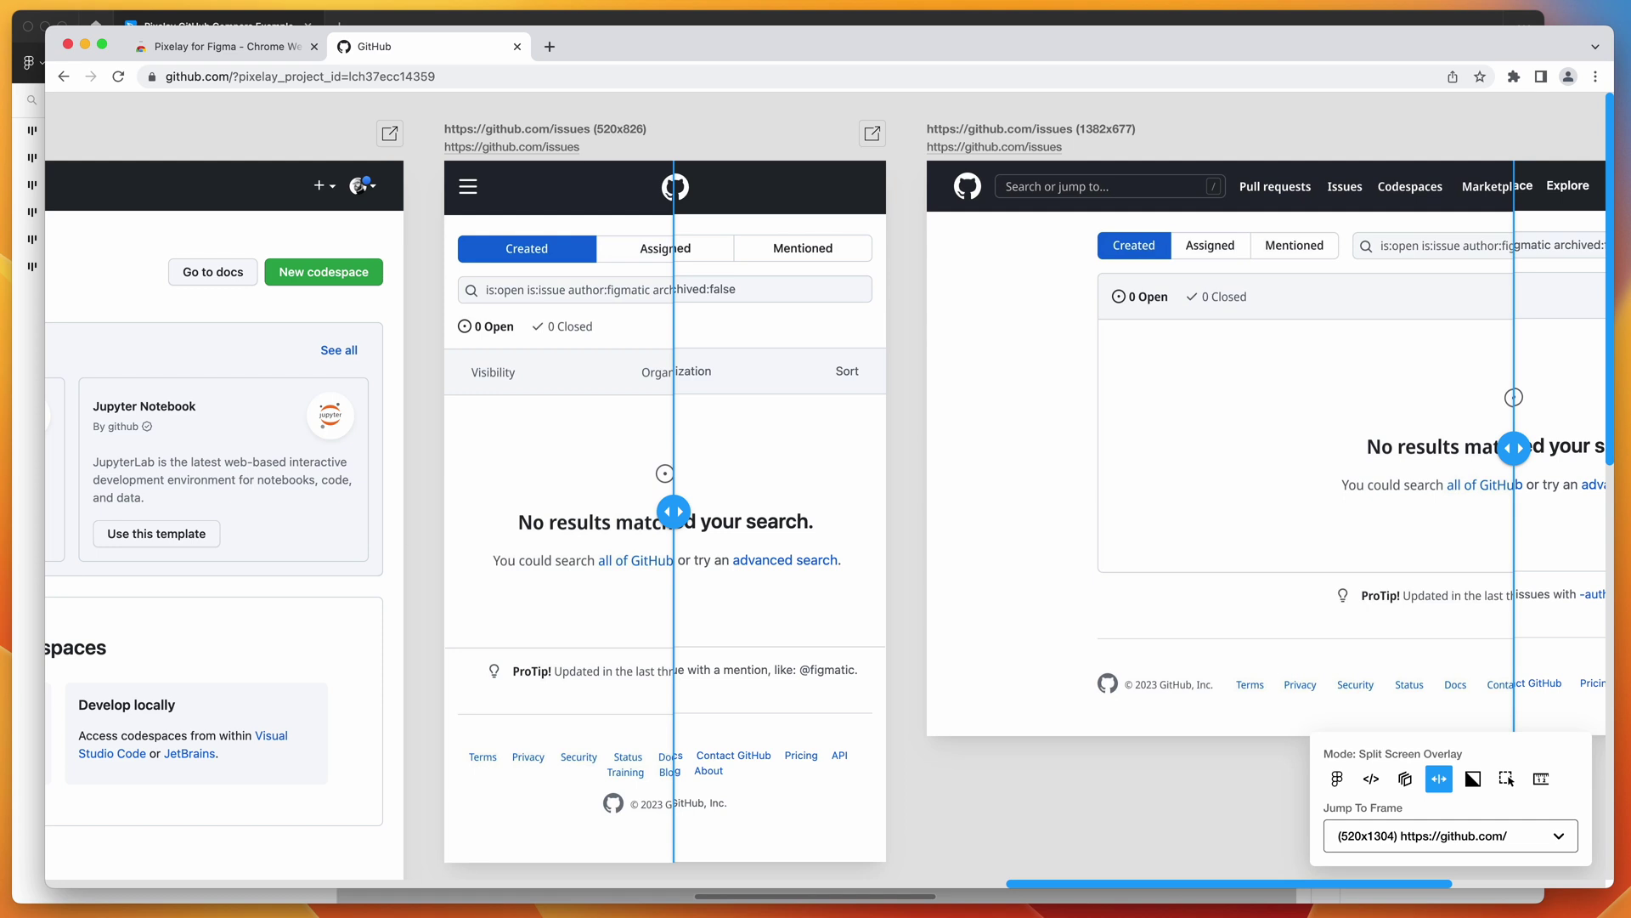
{"action": "left_click", "coordinate": [27, 798]}
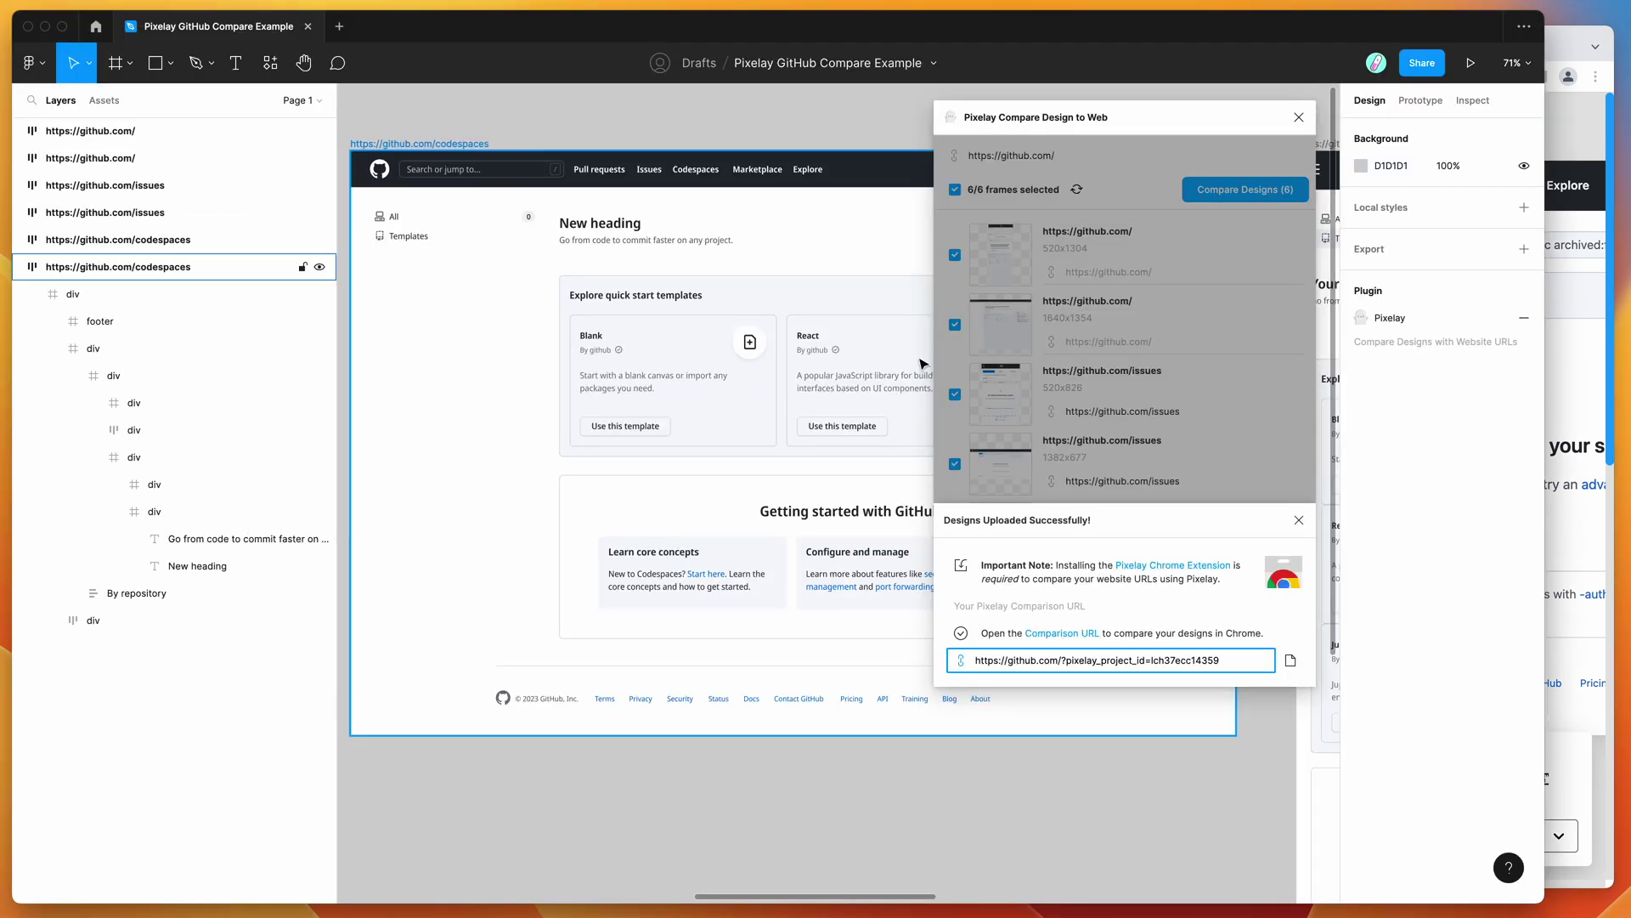
Close the Designs Uploaded Successfully panel and reposition the Pixelay plugin window
{"action": "left_click_drag", "start_coordinate": [1133, 123], "coordinate": [1134, 126]}
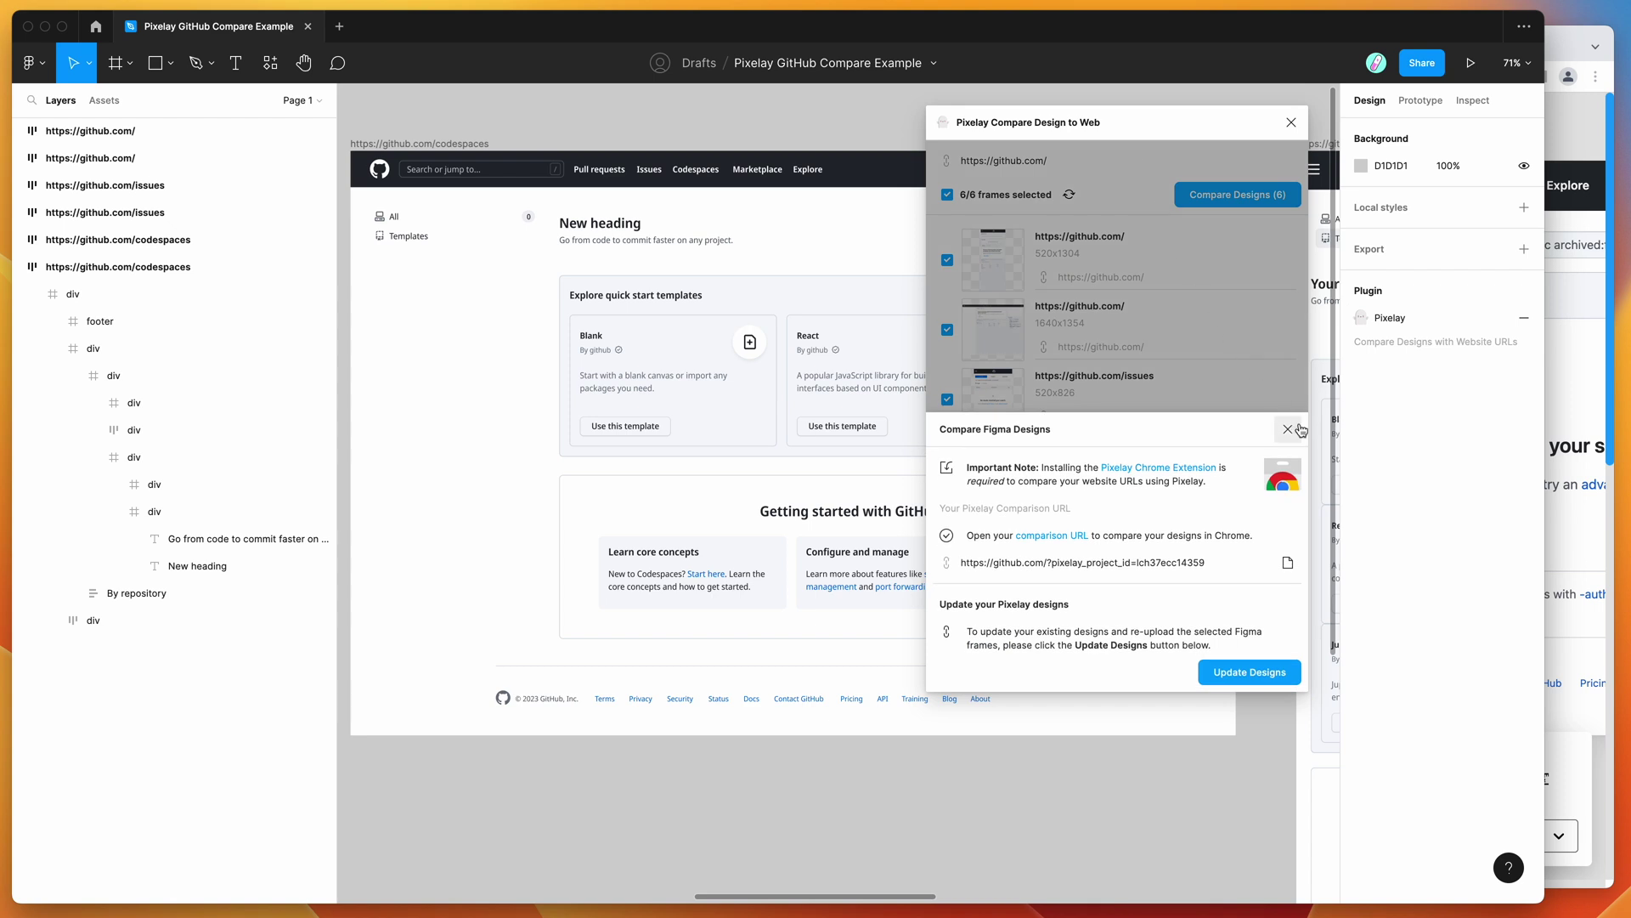
{"action": "left_click", "coordinate": [1289, 427]}
{"action": "left_click_drag", "start_coordinate": [1131, 121], "coordinate": [1139, 114]}
{"action": "scroll", "coordinate": [1104, 853], "scroll_direction": "up", "scroll_amount": 1}
{"action": "scroll", "coordinate": [1105, 853], "scroll_direction": "up", "scroll_amount": 2}
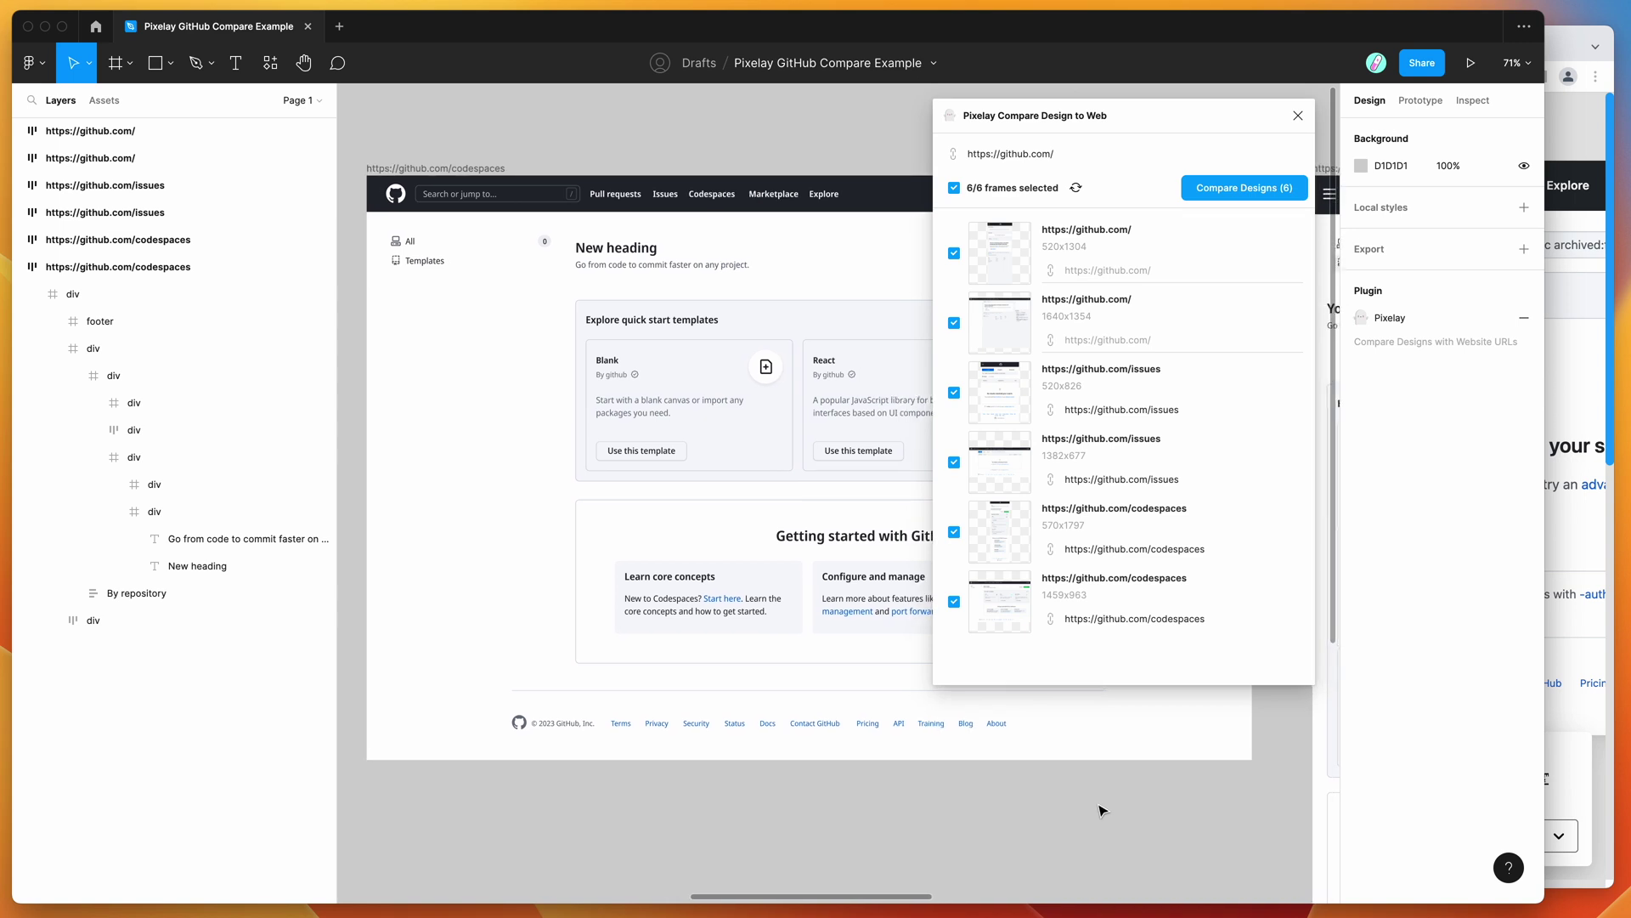
{"action": "left_click_drag", "start_coordinate": [1210, 107], "coordinate": [1216, 102]}
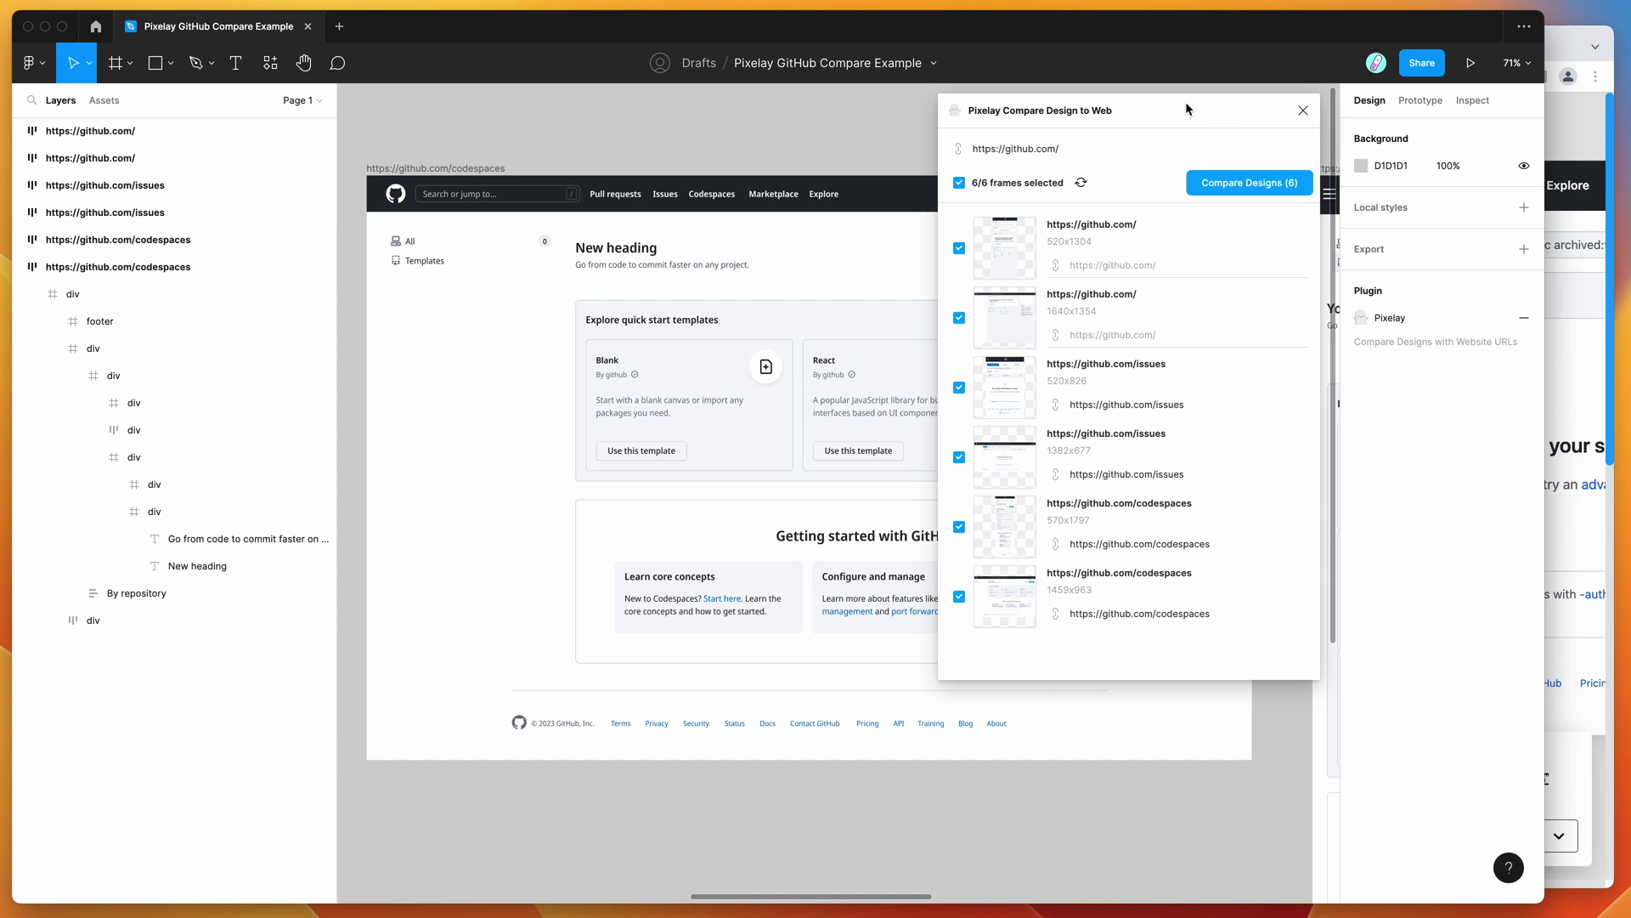
{"action": "left_click_drag", "start_coordinate": [1203, 103], "coordinate": [1225, 115]}
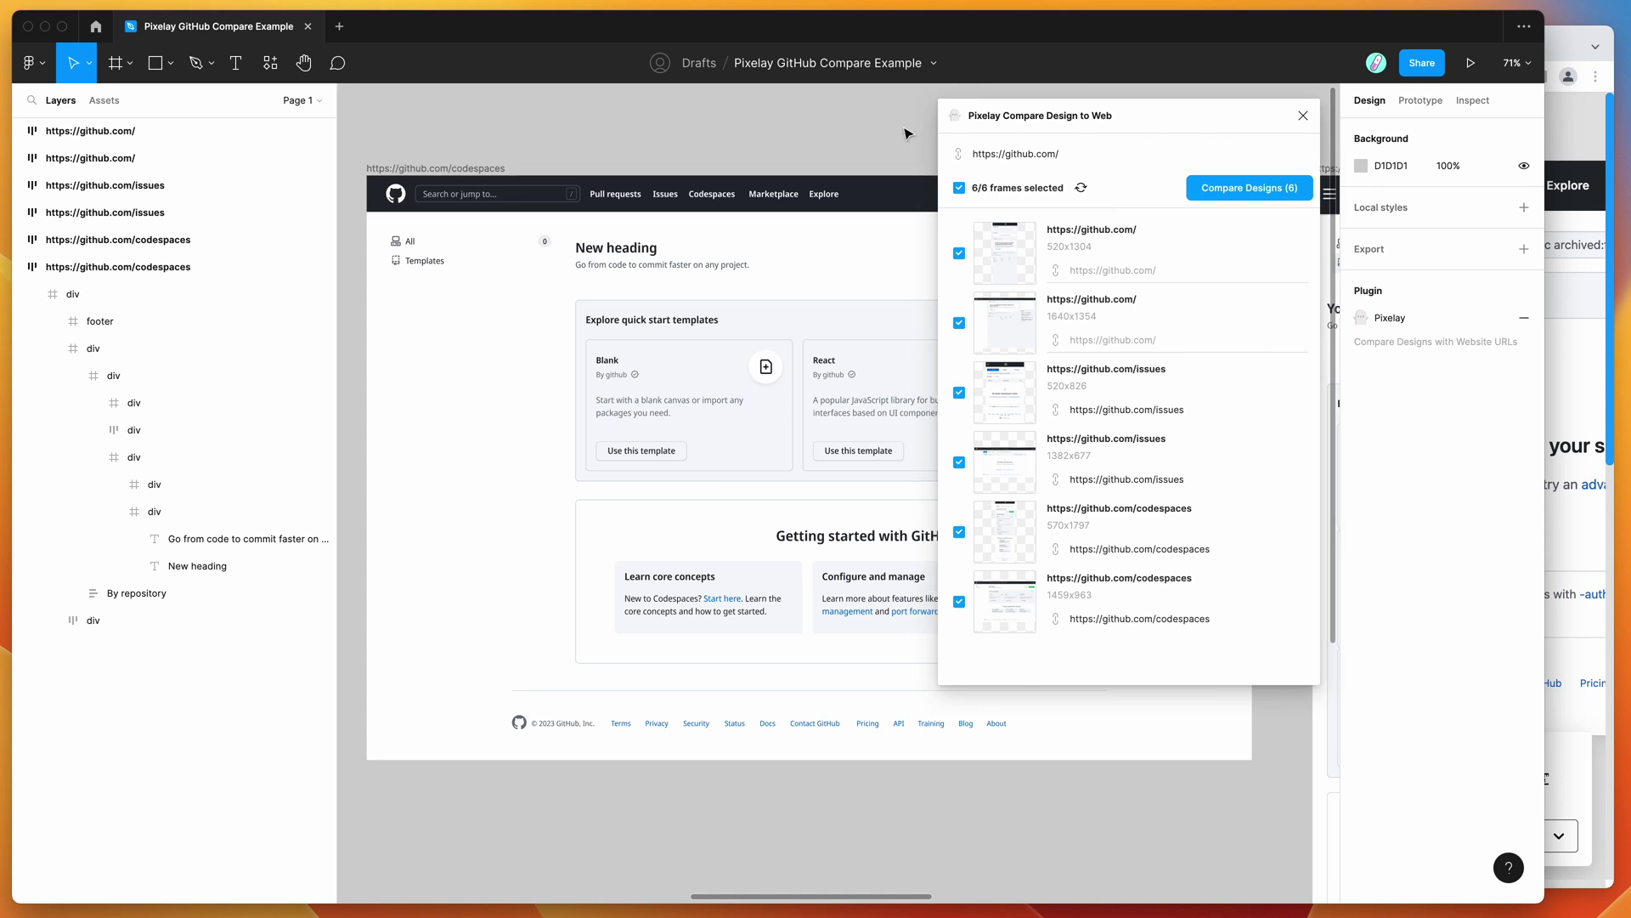
{"action": "scroll", "coordinate": [908, 134], "scroll_direction": "down", "scroll_amount": 1}
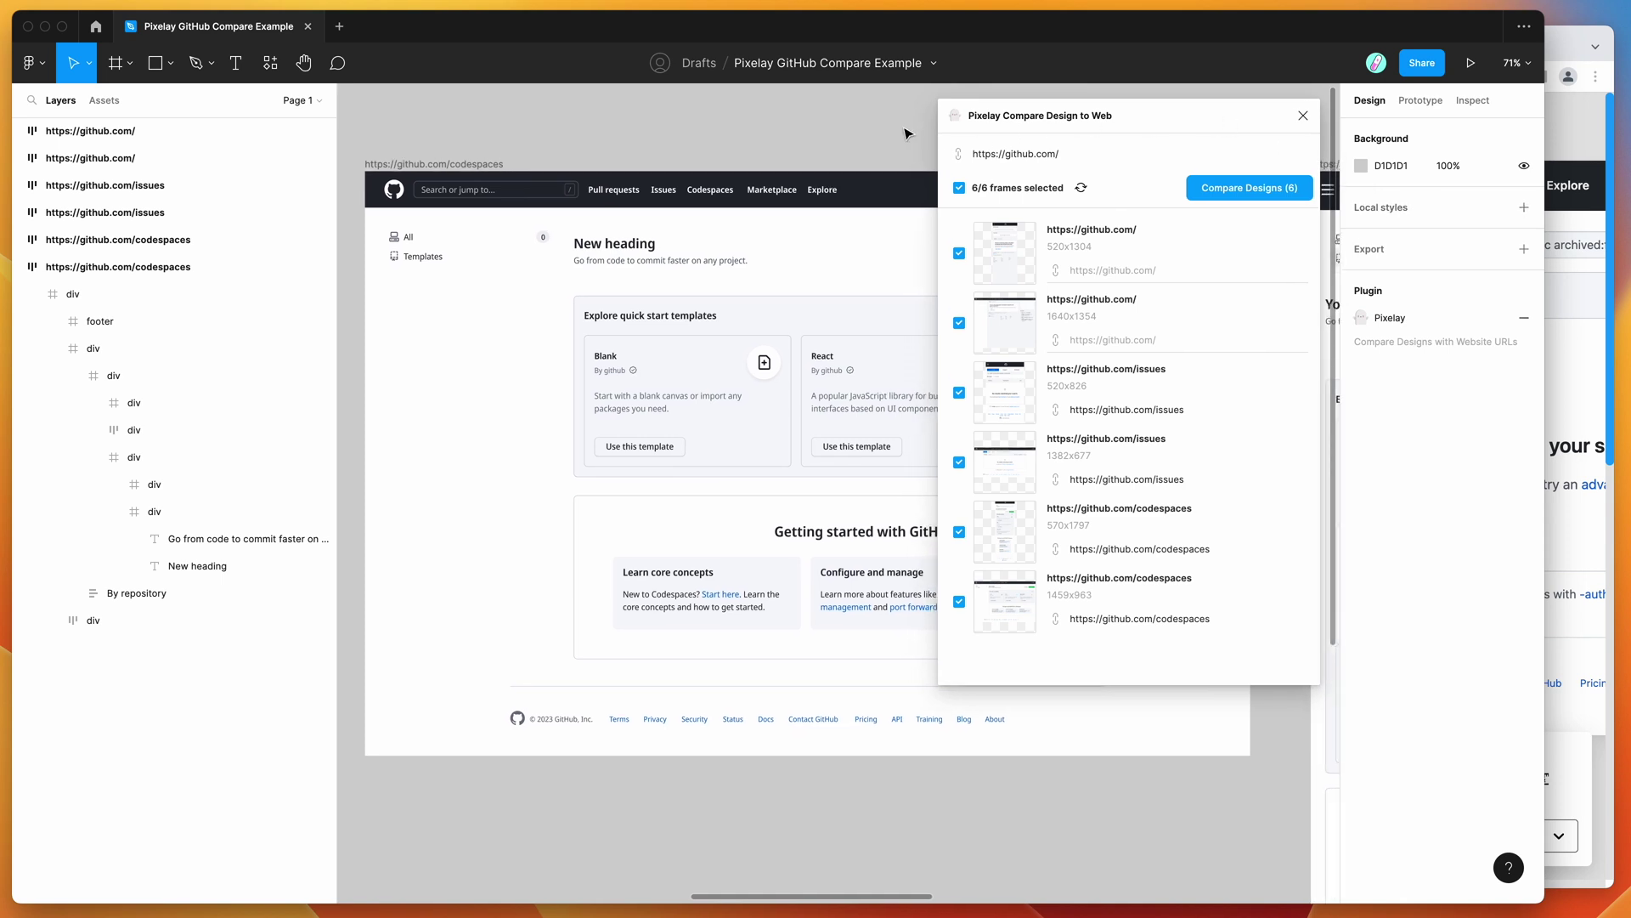